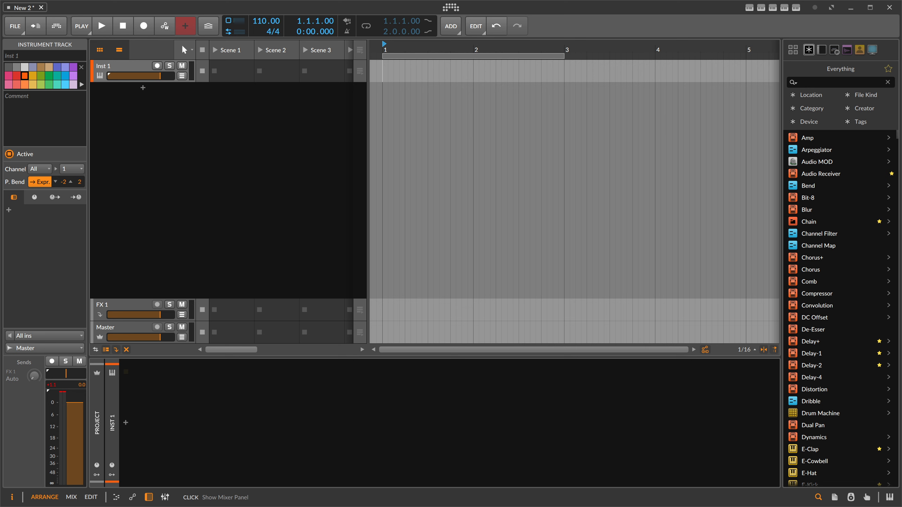
- Insert a Poly Grid instrument into the Inst 1 track's device chain
{"action": "left_click", "coordinate": [133, 68]}
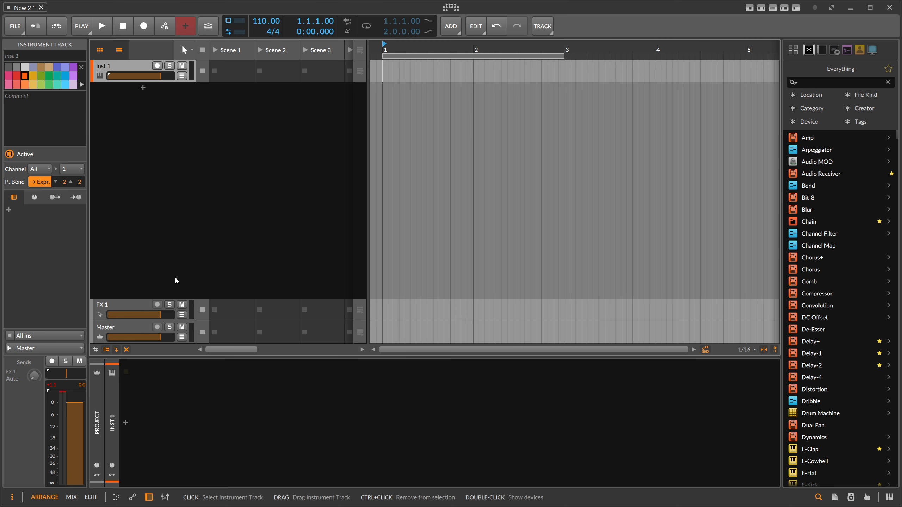
{"action": "left_click", "coordinate": [126, 422]}
{"action": "type", "text": "poly grud"}
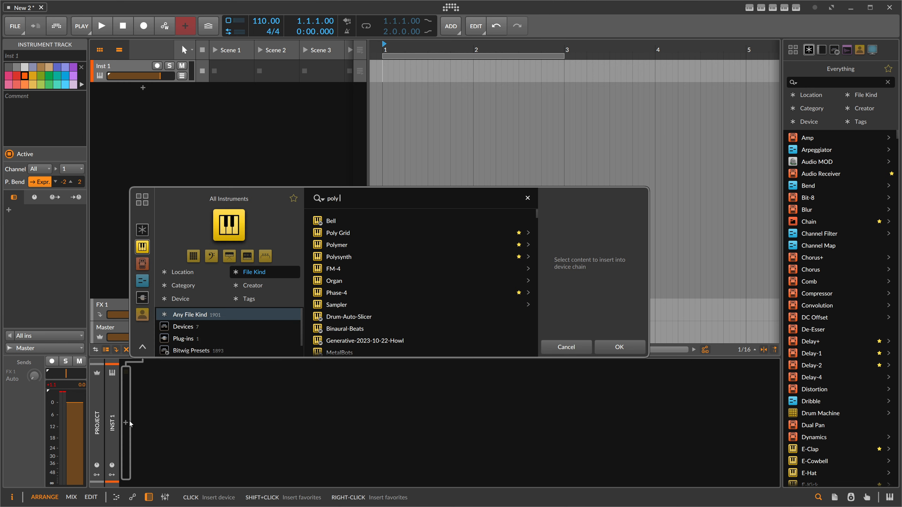
{"action": "key", "text": "BackSpace"}
{"action": "key", "text": "BackSpace"}
{"action": "type", "text": "id"}
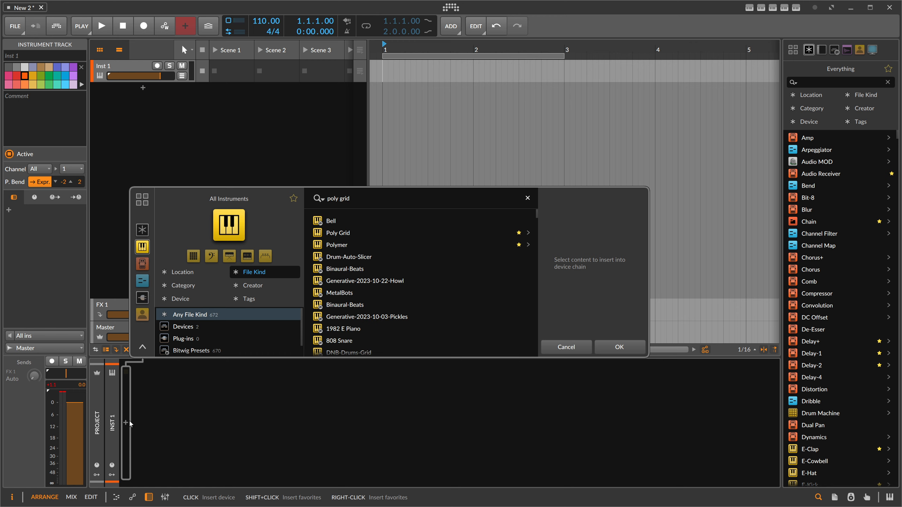
{"action": "key", "text": "Down"}
{"action": "key", "text": "Down"}
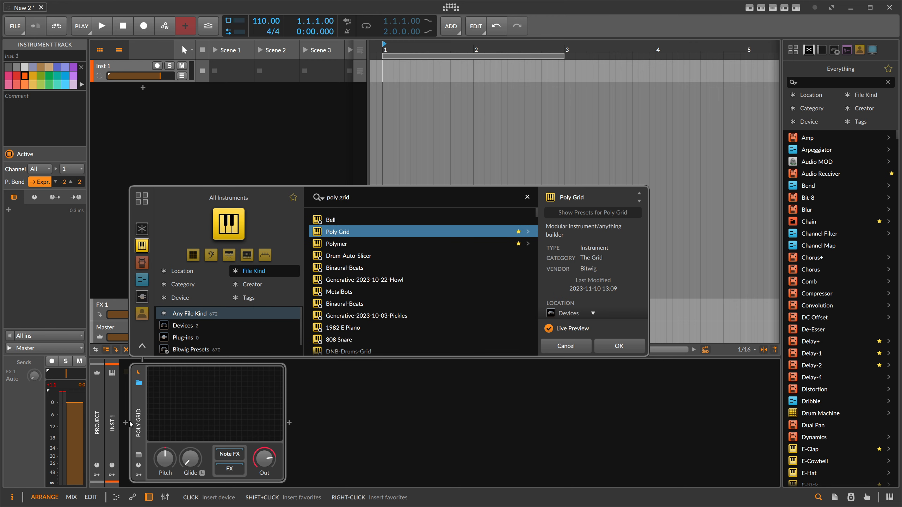
{"action": "key", "text": "Return"}
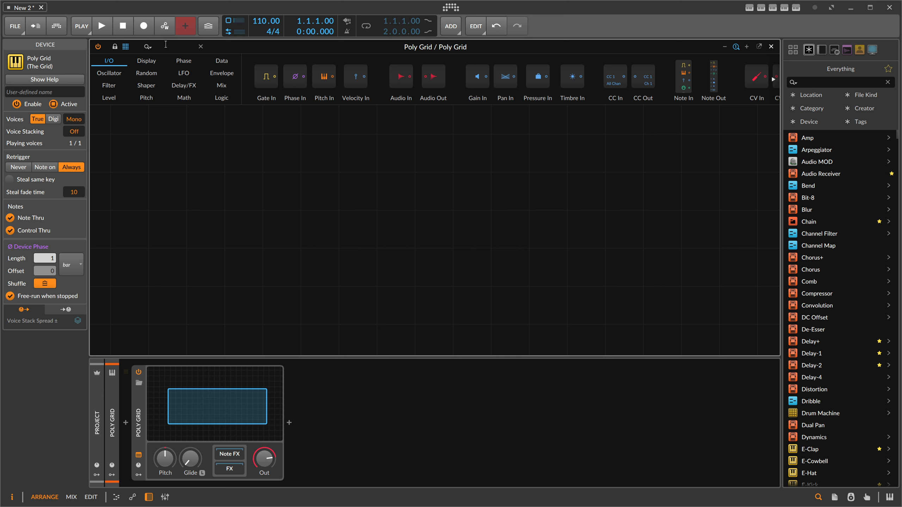
- Add a Pulse oscillator module to the empty grid
{"action": "type", "text": "pulse"}
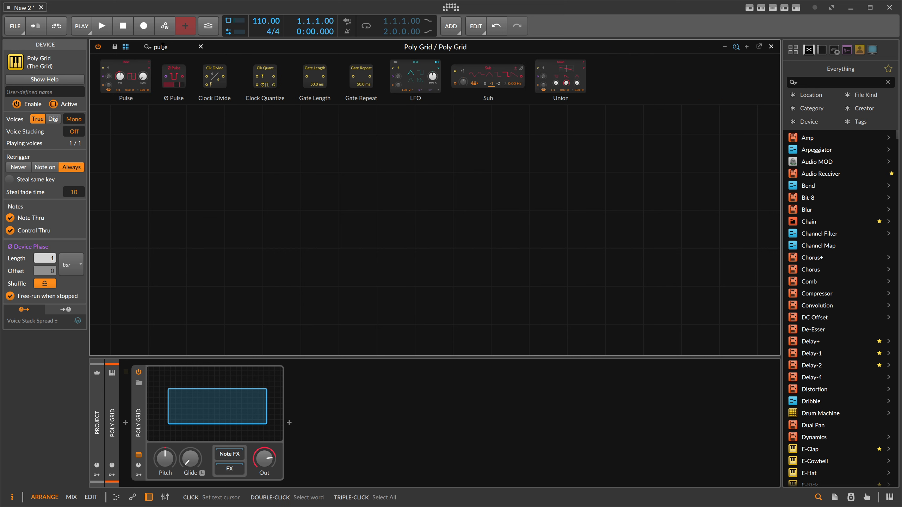
{"action": "left_click_drag", "start_coordinate": [135, 81], "coordinate": [337, 202]}
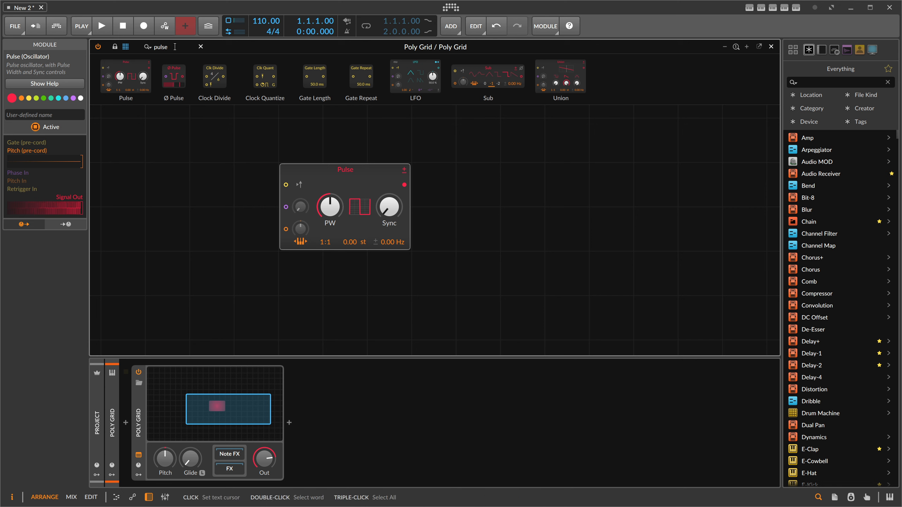
{"action": "left_click_drag", "start_coordinate": [174, 47], "coordinate": [113, 50]}
{"action": "key", "text": "BackSpace"}
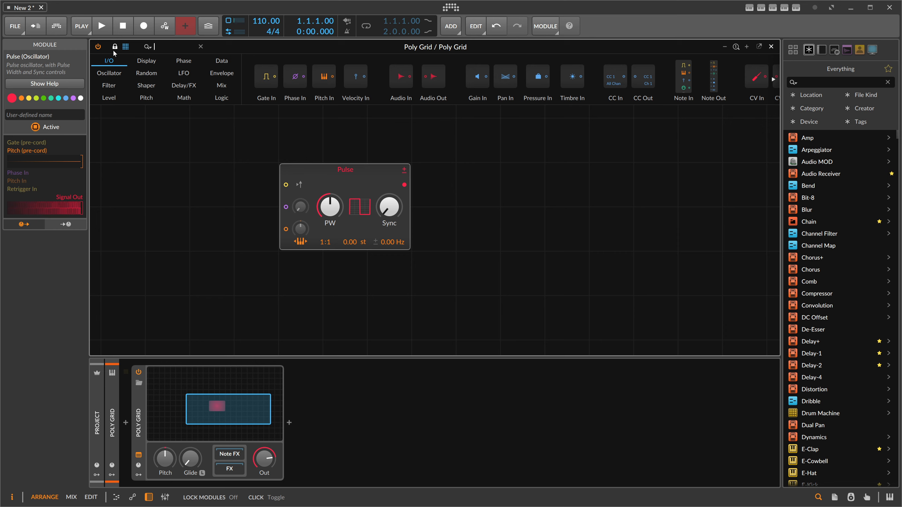
- Add an AD envelope after the Pulse oscillator and set its decay to about 385 ms
{"action": "type", "text": "ad"}
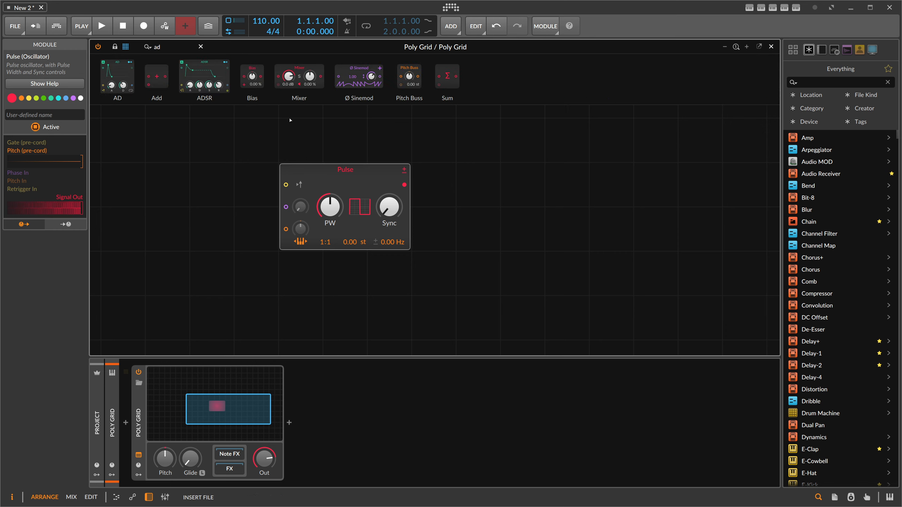
{"action": "key", "text": "Return"}
{"action": "mouse_move", "coordinate": [442, 239]}
{"action": "left_mouse_down"}
{"action": "mouse_move", "coordinate": [442, 249]}
{"action": "mouse_move", "coordinate": [469, 240]}
{"action": "mouse_move", "coordinate": [441, 225]}
{"action": "mouse_move", "coordinate": [441, 213]}
{"action": "mouse_move", "coordinate": [441, 245]}
{"action": "left_mouse_up"}
{"action": "mouse_move", "coordinate": [470, 230]}
{"action": "left_mouse_down"}
{"action": "mouse_move", "coordinate": [470, 215]}
{"action": "mouse_move", "coordinate": [470, 225]}
{"action": "left_mouse_up"}
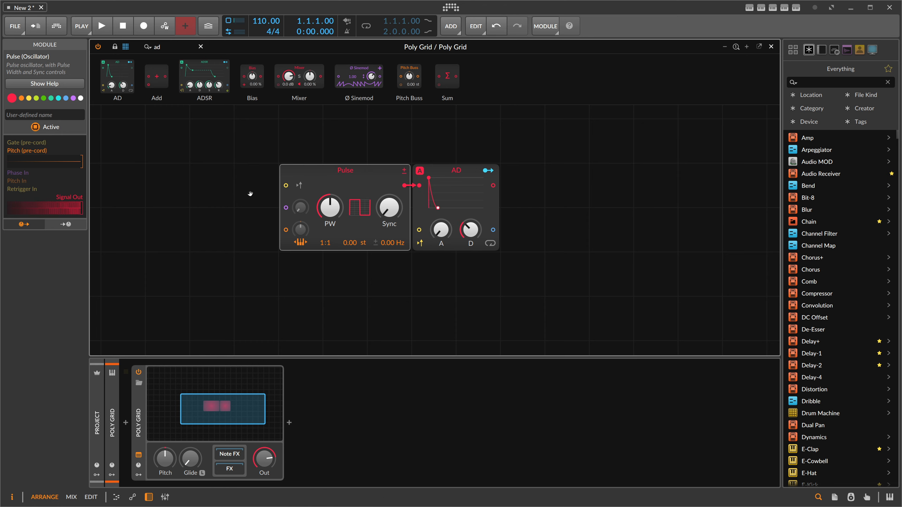
{"action": "left_click_drag", "start_coordinate": [248, 194], "coordinate": [192, 206]}
{"action": "scroll", "coordinate": [248, 194], "scroll_direction": "up", "scroll_amount": 1}
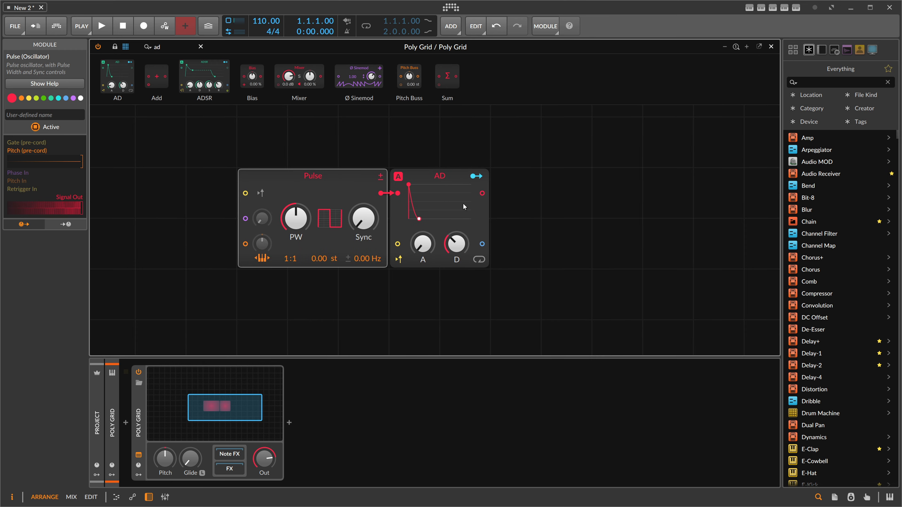
{"action": "left_click_drag", "start_coordinate": [456, 238], "coordinate": [456, 236]}
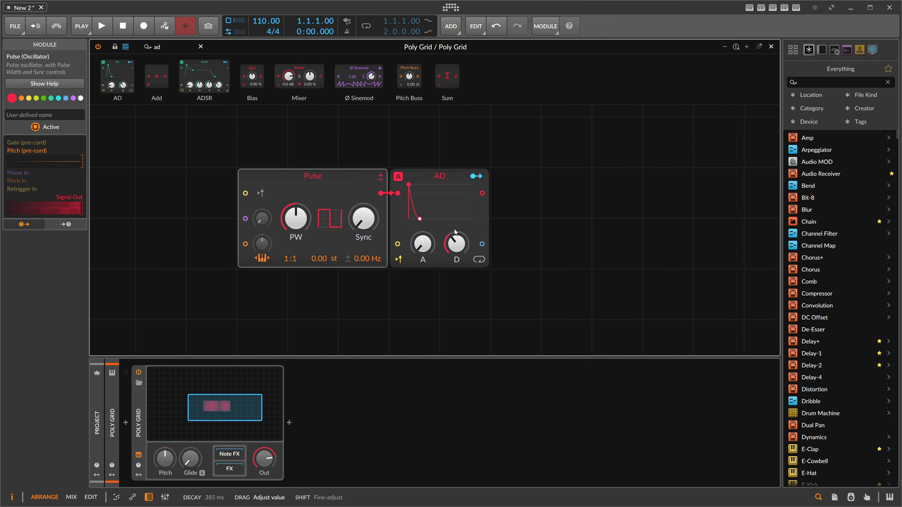
- Add an Audio Out module after the AD envelope
{"action": "left_click_drag", "start_coordinate": [166, 47], "coordinate": [482, 193]}
{"action": "type", "text": "out"}
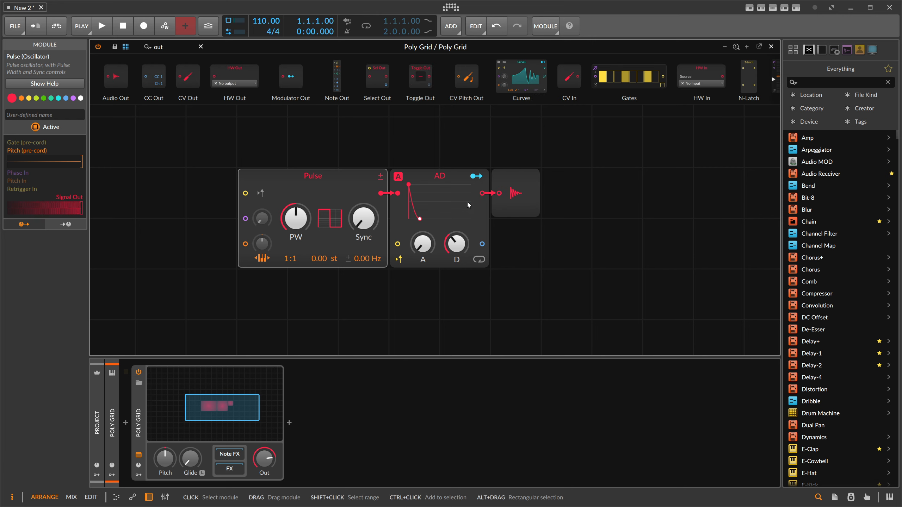
{"action": "left_click_drag", "start_coordinate": [229, 184], "coordinate": [242, 185]}
- Arm the Poly Grid track for recording
{"action": "left_click", "coordinate": [112, 400]}
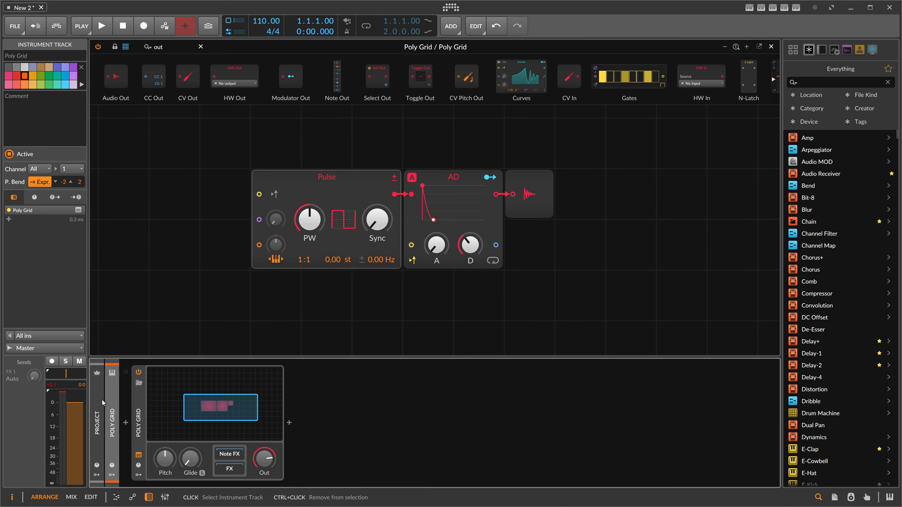
{"action": "left_click", "coordinate": [52, 363]}
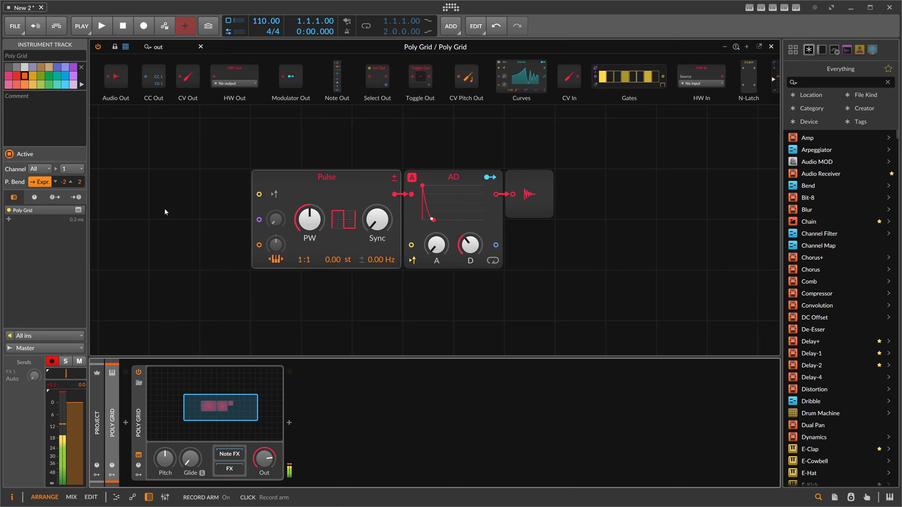
- Add a Pitch module into the Pulse oscillator's pitch input and set it to G0
{"action": "left_click_drag", "start_coordinate": [166, 47], "coordinate": [117, 50]}
{"action": "type", "text": "pitch"}
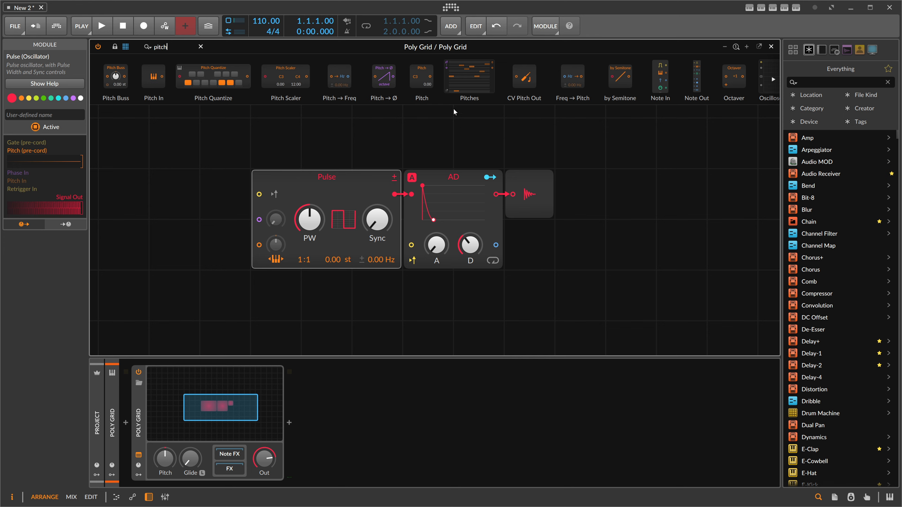
{"action": "left_click_drag", "start_coordinate": [422, 76], "coordinate": [217, 270]}
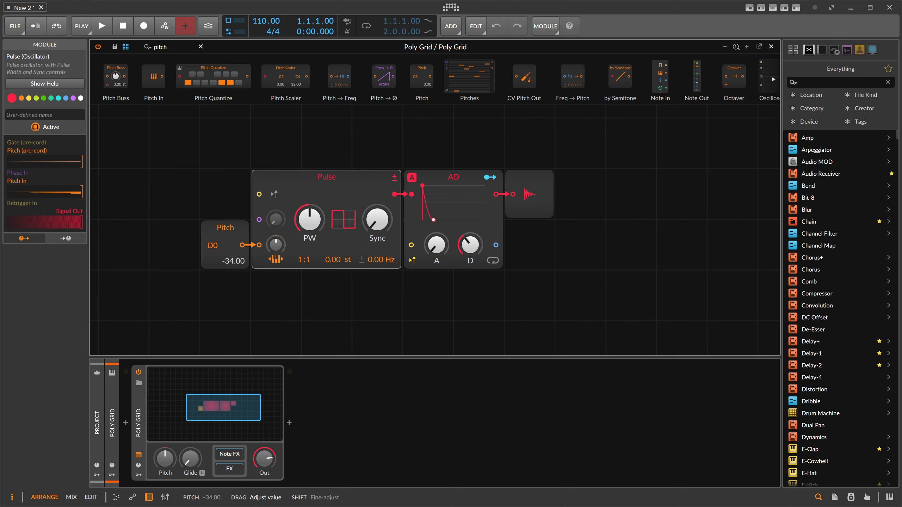
{"action": "left_click_drag", "start_coordinate": [217, 270], "coordinate": [217, 270]}
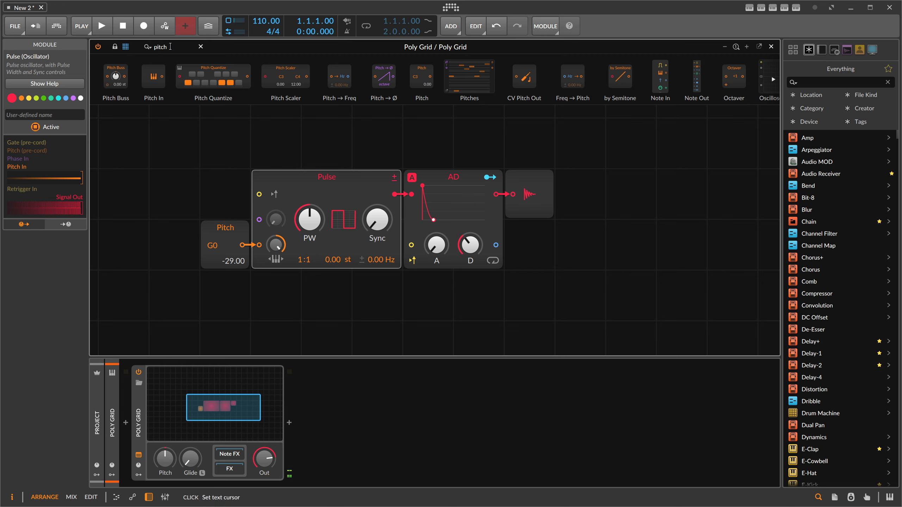
- Insert a Low-pass LD filter between the Pulse and AD modules and set its cutoff to 200 Hz
{"action": "type", "text": "ld"}
{"action": "left_click_drag", "start_coordinate": [136, 61], "coordinate": [403, 195]}
{"action": "double_click", "coordinate": [478, 219]}
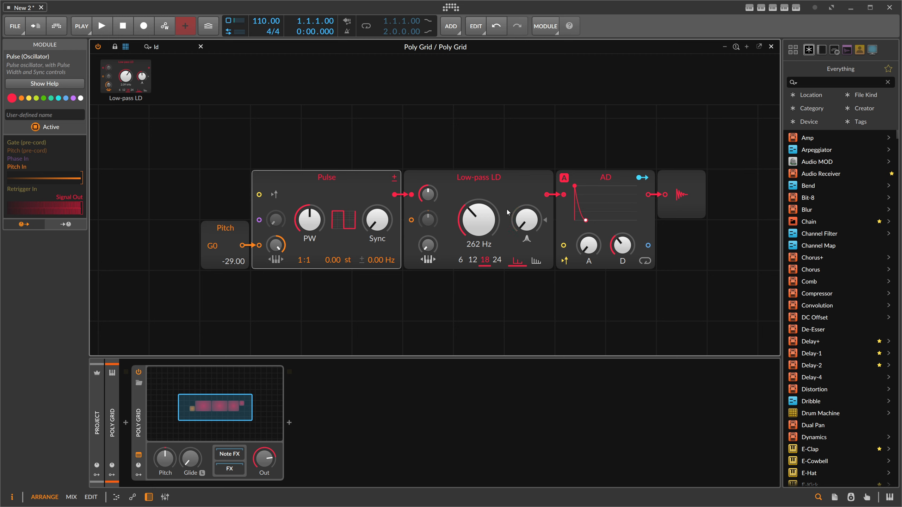
{"action": "double_click", "coordinate": [528, 222]}
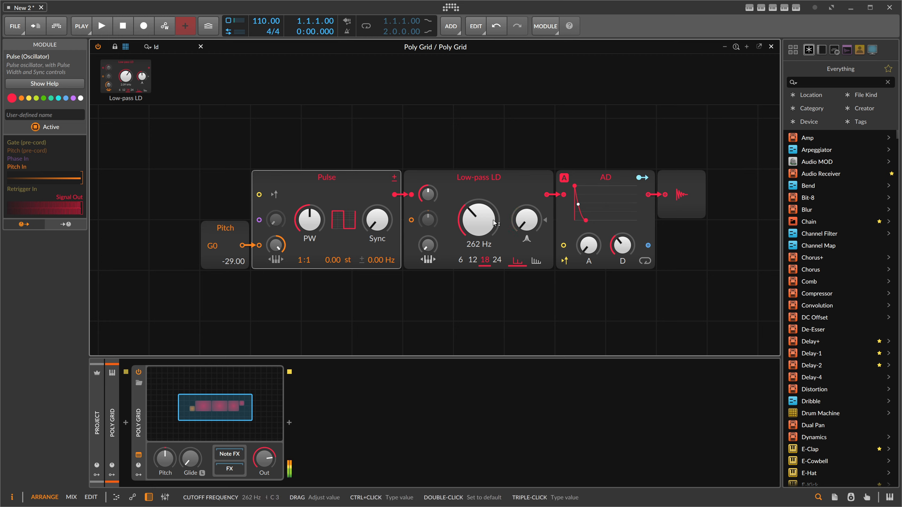
{"action": "mouse_move", "coordinate": [478, 220]}
{"action": "left_mouse_down"}
{"action": "mouse_move", "coordinate": [478, 197]}
{"action": "mouse_move", "coordinate": [479, 231]}
{"action": "mouse_move", "coordinate": [481, 223]}
{"action": "left_mouse_up"}
- Try replacing the AD envelope with a Segments envelope and reshaping its curve
{"action": "left_click", "coordinate": [593, 199]}
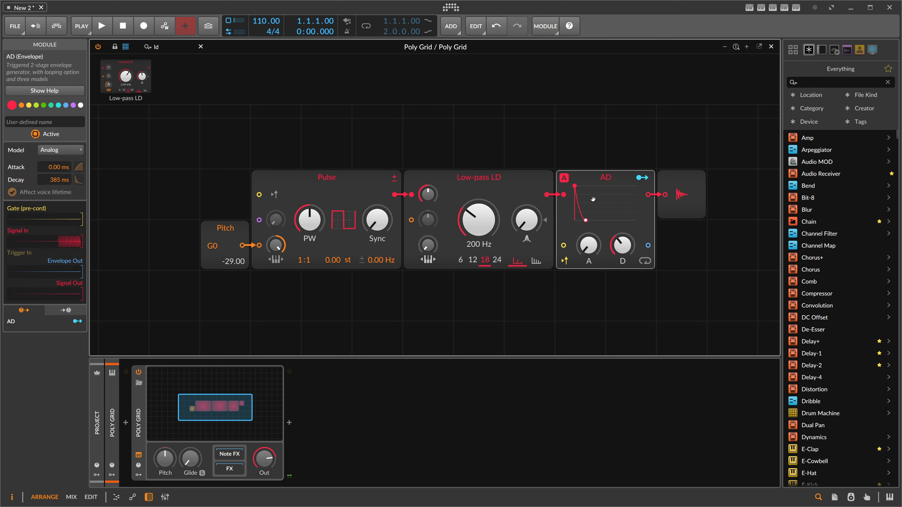
{"action": "left_click_drag", "start_coordinate": [601, 219], "coordinate": [591, 207]}
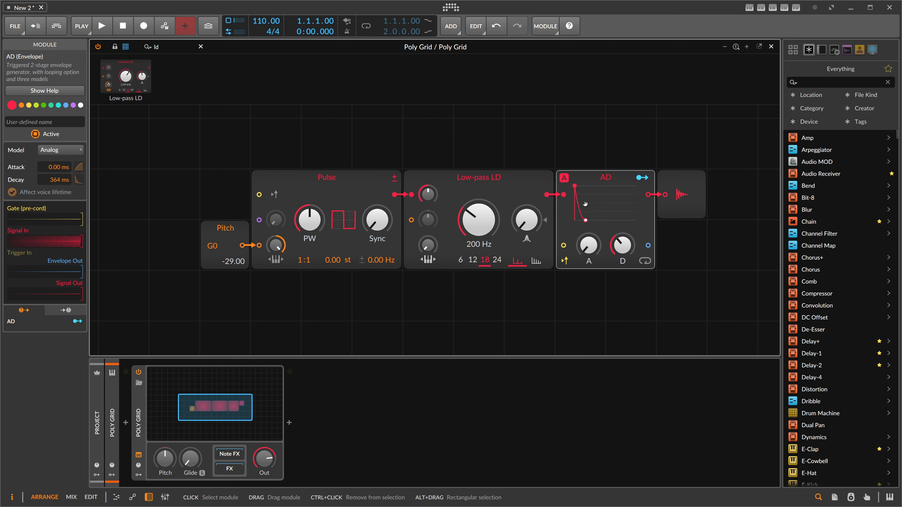
{"action": "right_click", "coordinate": [590, 184]}
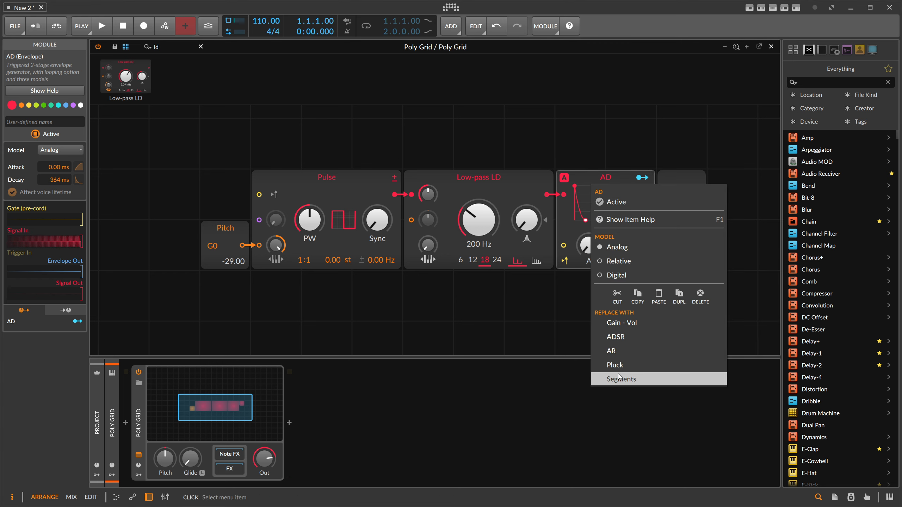
{"action": "key", "text": "Escape"}
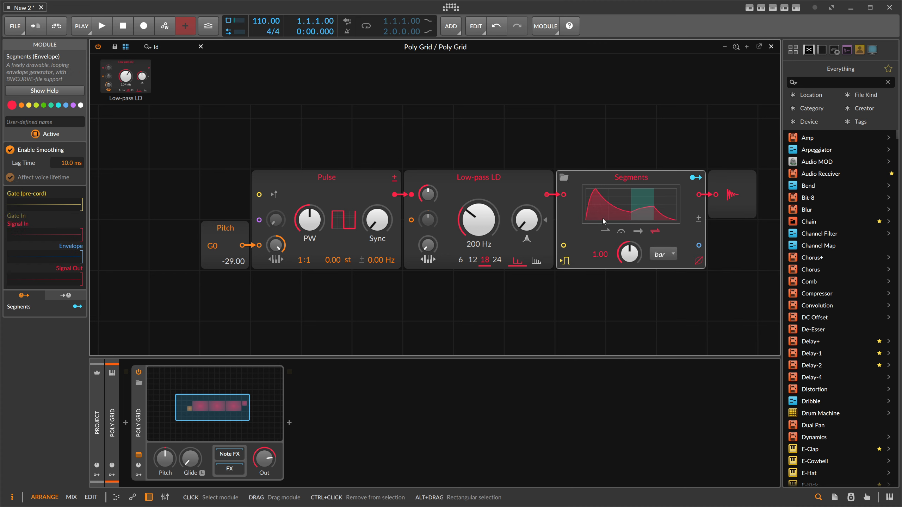
{"action": "left_click", "coordinate": [614, 206]}
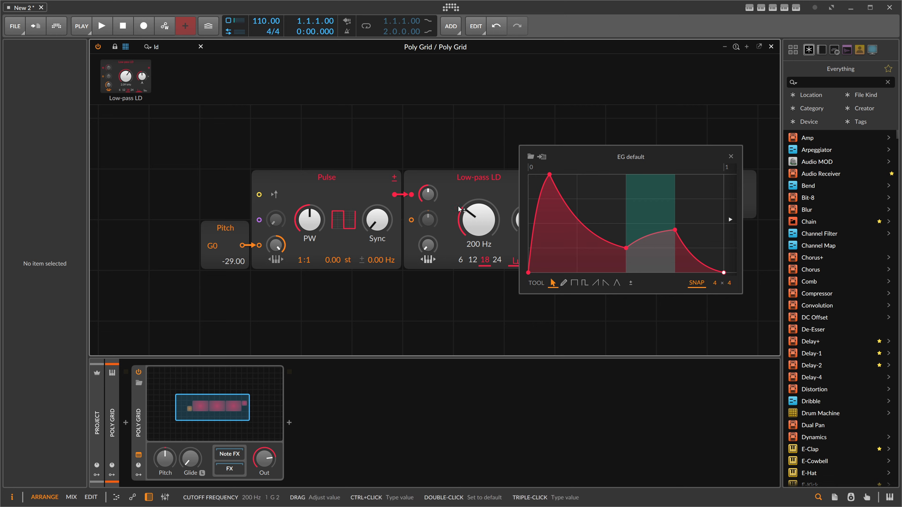
{"action": "left_click_drag", "start_coordinate": [549, 175], "coordinate": [529, 174]}
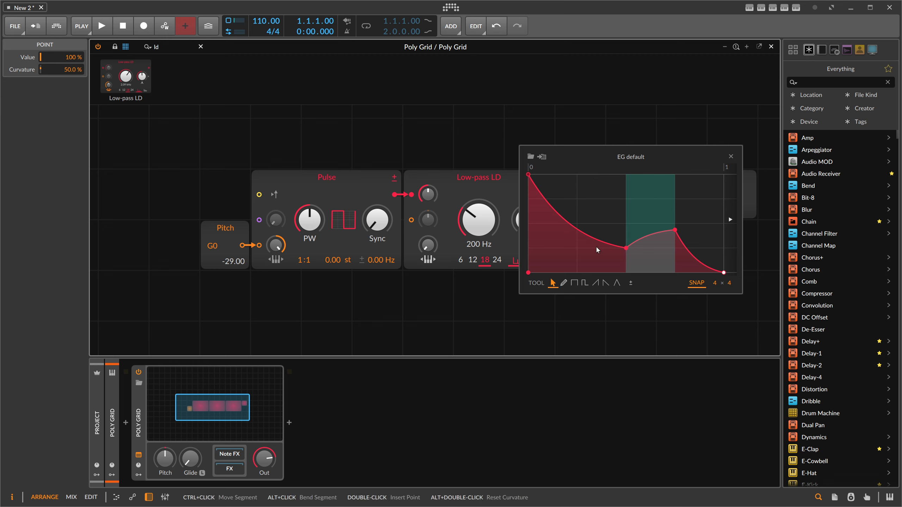
{"action": "left_click", "coordinate": [730, 156]}
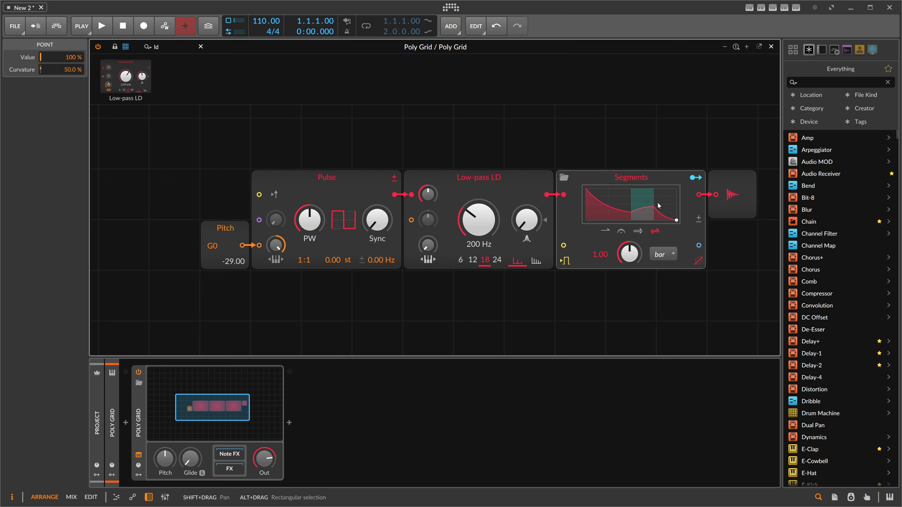
- Switch the envelope back to AD and set its decay to about 152 ms
{"action": "right_click", "coordinate": [625, 176]}
{"action": "left_click", "coordinate": [640, 329]}
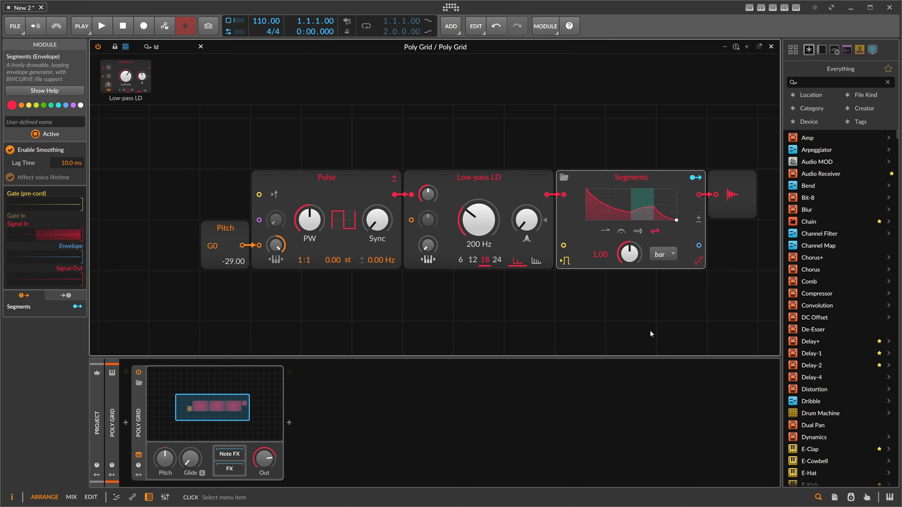
{"action": "left_click_drag", "start_coordinate": [588, 245], "coordinate": [589, 270]}
{"action": "left_click_drag", "start_coordinate": [622, 245], "coordinate": [623, 253]}
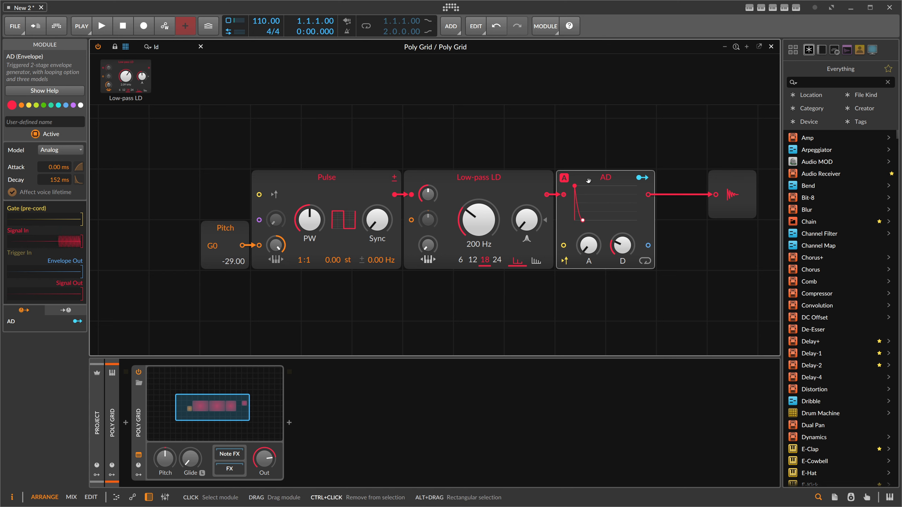
- Duplicate the AD envelope below the Pulse module and remove the duplicate's audio input cable
{"action": "left_click_drag", "start_coordinate": [588, 179], "coordinate": [332, 277]}
{"action": "scroll", "coordinate": [332, 277], "scroll_direction": "down", "scroll_amount": 3}
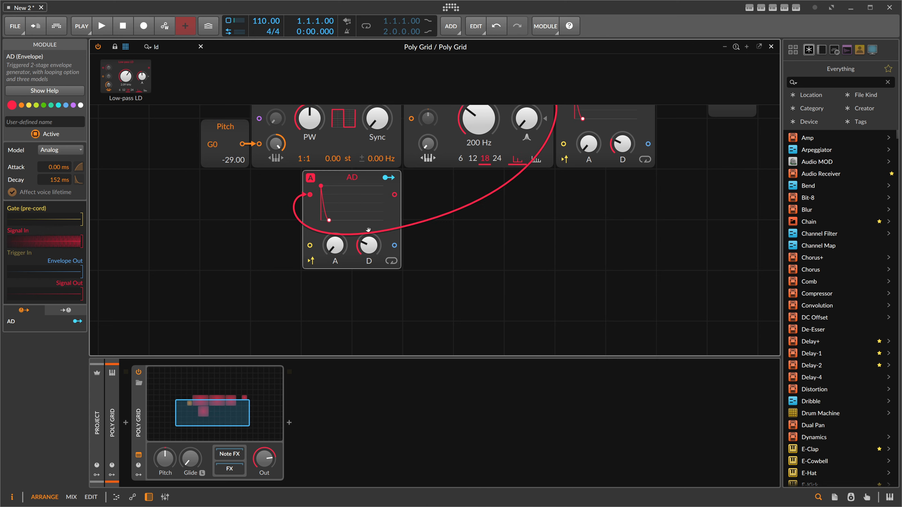
{"action": "double_click", "coordinate": [310, 195]}
- Insert an Add module between the Pitch and Pulse modules
{"action": "scroll", "coordinate": [310, 196], "scroll_direction": "up", "scroll_amount": 2}
{"action": "left_click_drag", "start_coordinate": [258, 251], "coordinate": [258, 279]}
{"action": "key", "text": "BackSpace"}
{"action": "key", "text": "BackSpace"}
{"action": "type", "text": "ad"}
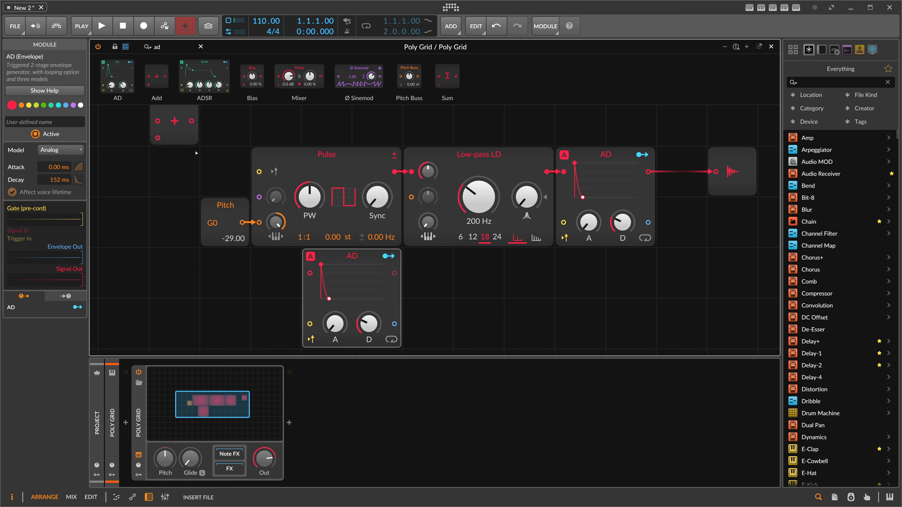
{"action": "left_click_drag", "start_coordinate": [235, 225], "coordinate": [244, 235]}
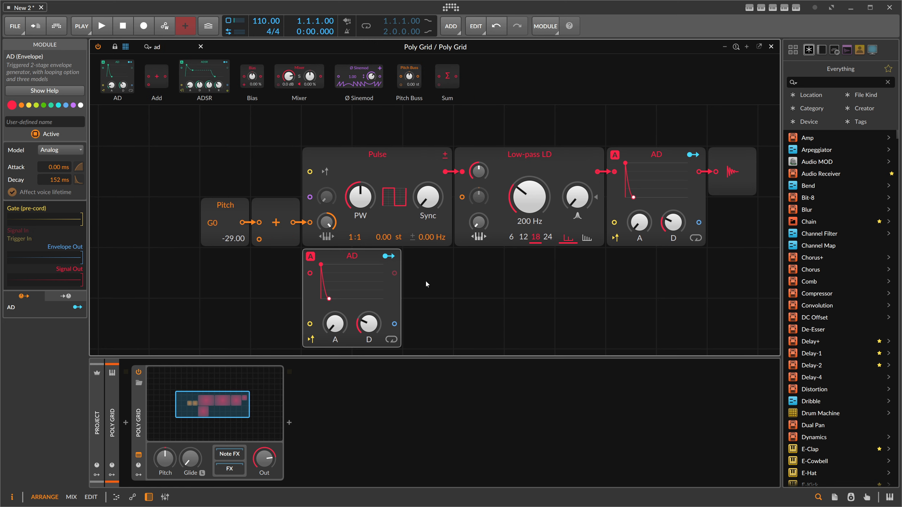
- Patch the second AD envelope's output into the Add module's second input
{"action": "left_click_drag", "start_coordinate": [395, 325], "coordinate": [259, 240]}
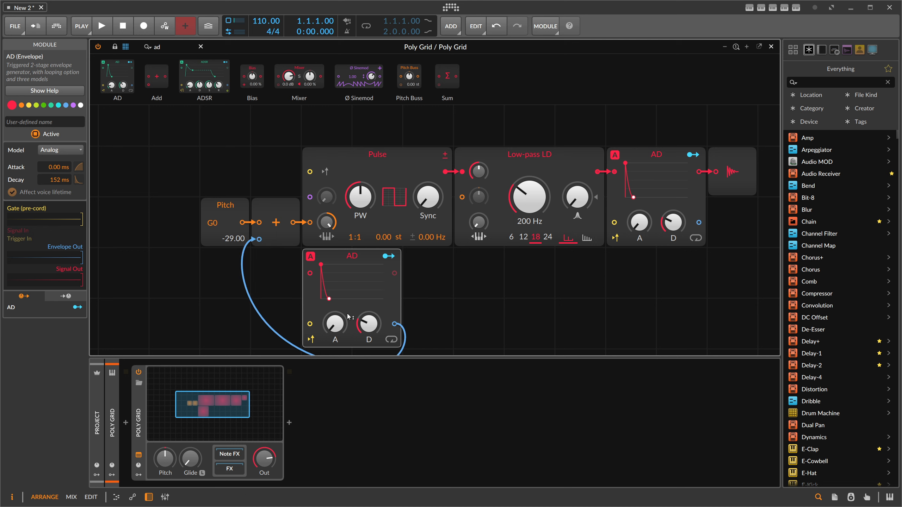
{"action": "left_click_drag", "start_coordinate": [368, 317], "coordinate": [367, 308]}
- Insert an Attenuate module into the pitch-envelope cable and set that AD's decay to about 325 ms
{"action": "double_click", "coordinate": [171, 49]}
{"action": "key", "text": "BackSpace"}
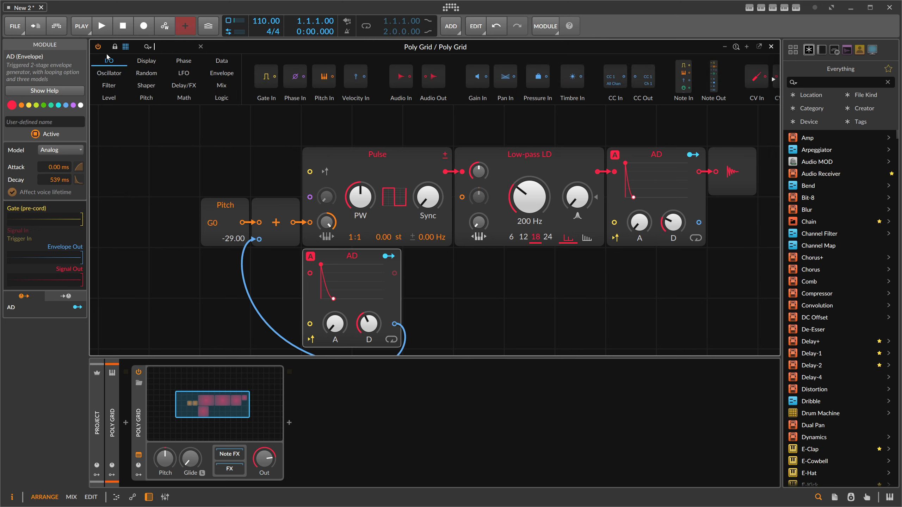
{"action": "type", "text": "att"}
{"action": "left_click_drag", "start_coordinate": [116, 77], "coordinate": [427, 379]}
{"action": "mouse_move", "coordinate": [368, 324]}
{"action": "left_mouse_down"}
{"action": "mouse_move", "coordinate": [368, 332]}
{"action": "mouse_move", "coordinate": [367, 323]}
{"action": "left_mouse_up"}
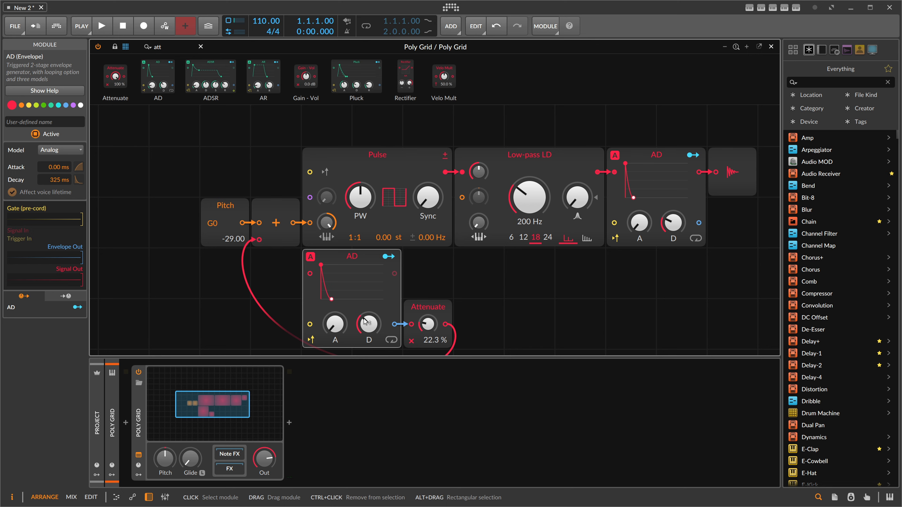
- Duplicate the pitch-envelope AD and Attenuate pair and place the copy beside the original
{"action": "scroll", "coordinate": [458, 319], "scroll_direction": "down", "scroll_amount": 3}
{"action": "left_click_drag", "start_coordinate": [494, 302], "coordinate": [360, 241]}
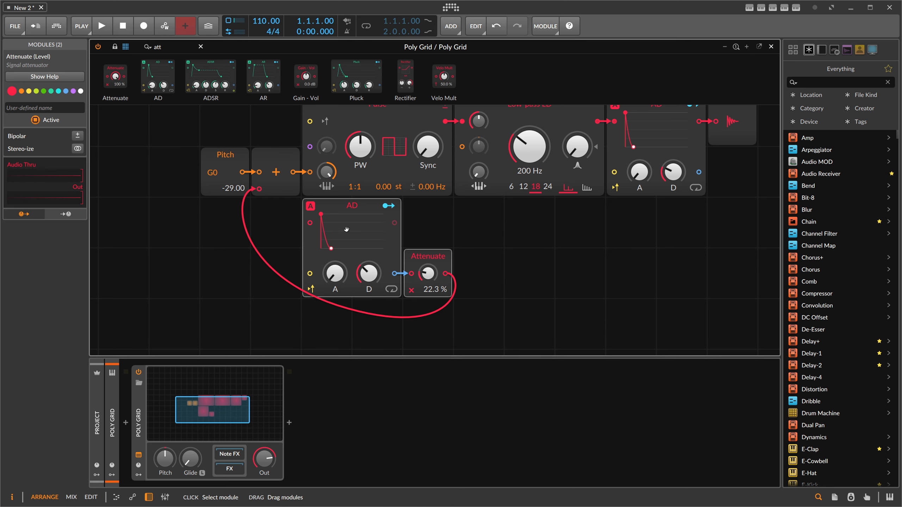
{"action": "key", "text": "ctrl+d"}
{"action": "mouse_move", "coordinate": [354, 308]}
{"action": "left_mouse_down"}
{"action": "mouse_move", "coordinate": [456, 207]}
{"action": "mouse_move", "coordinate": [506, 207]}
{"action": "left_mouse_up"}
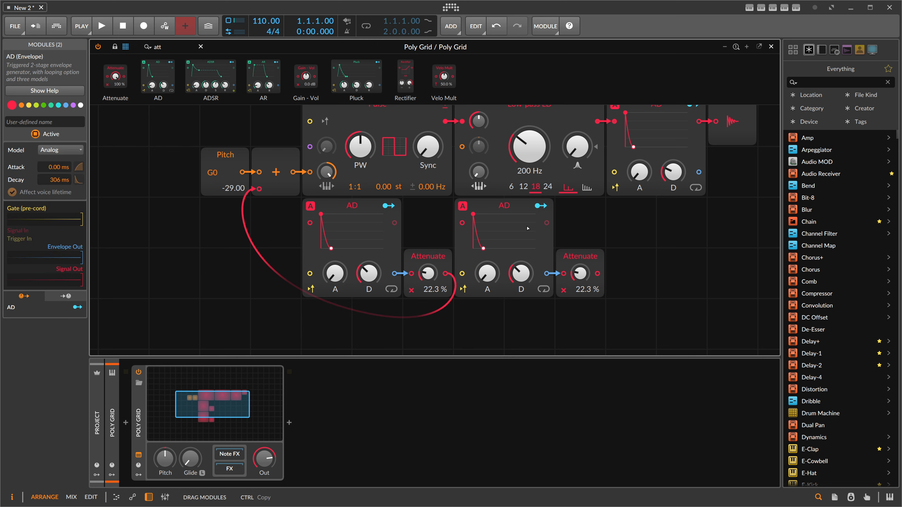
- Insert a second Add module before the Pulse and patch the copied Attenuate's output into its second input
{"action": "mouse_move", "coordinate": [178, 157]}
{"action": "left_mouse_down"}
{"action": "mouse_move", "coordinate": [280, 159]}
{"action": "mouse_move", "coordinate": [229, 158]}
{"action": "left_mouse_up"}
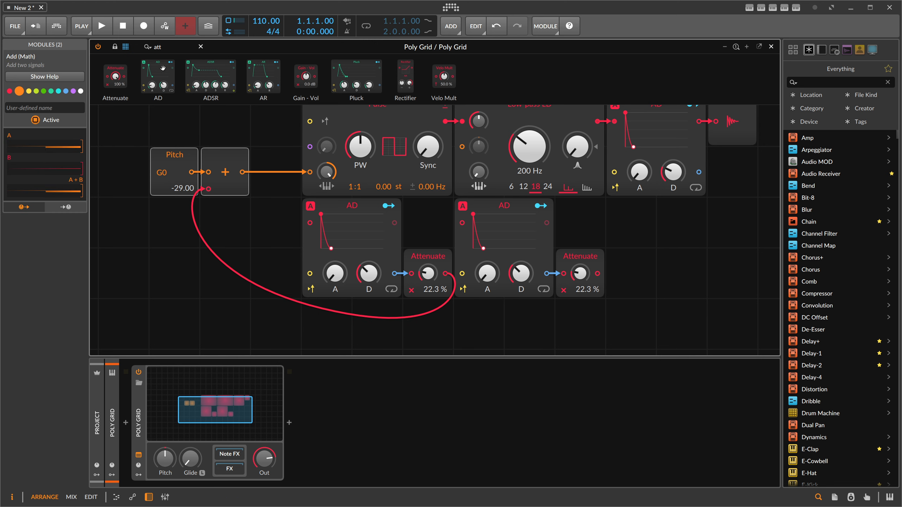
{"action": "type", "text": "add"}
{"action": "left_click_drag", "start_coordinate": [113, 77], "coordinate": [275, 172]}
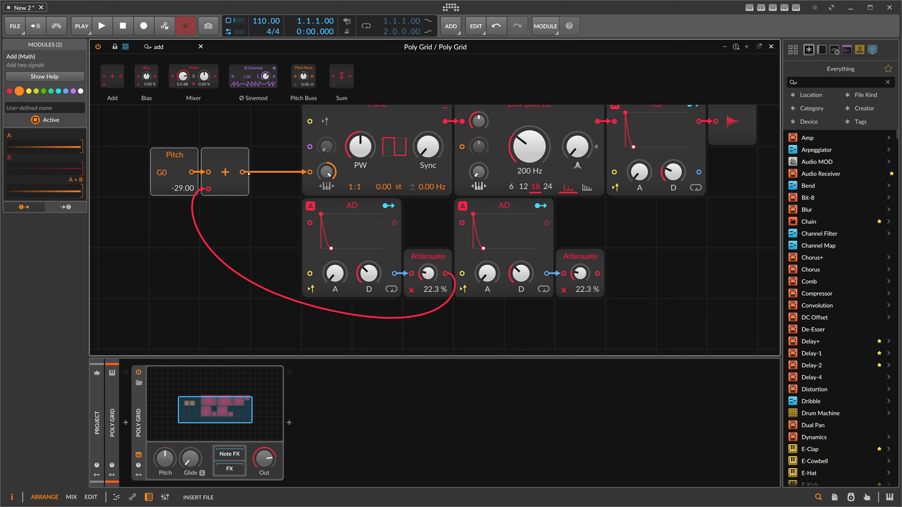
{"action": "left_click_drag", "start_coordinate": [597, 276], "coordinate": [259, 189]}
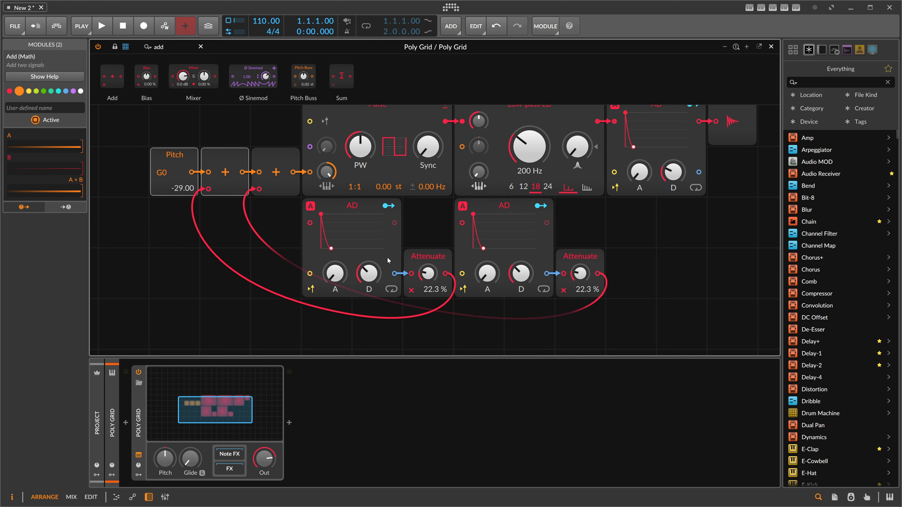
- Shorten the second pitch envelope's decay and set its Attenuate amount to 87.0 %
{"action": "left_click_drag", "start_coordinate": [519, 270], "coordinate": [518, 273]}
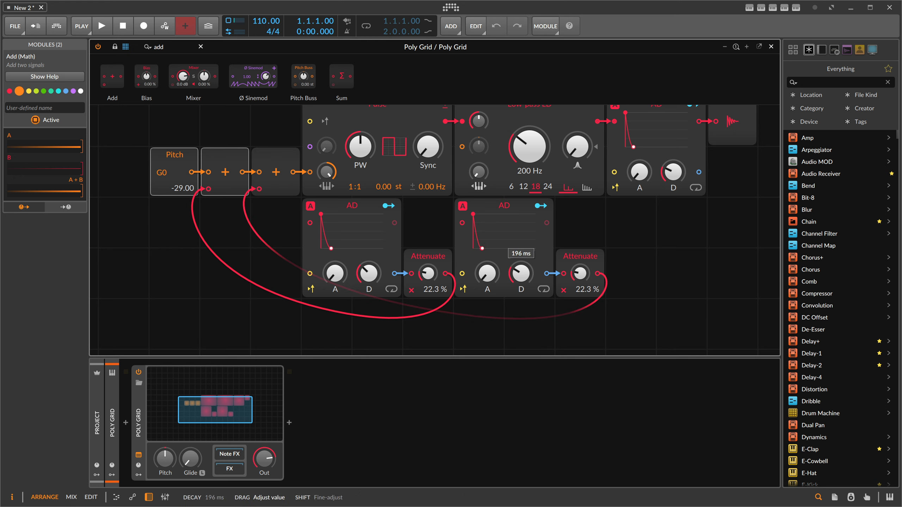
{"action": "left_click_drag", "start_coordinate": [587, 273], "coordinate": [586, 279]}
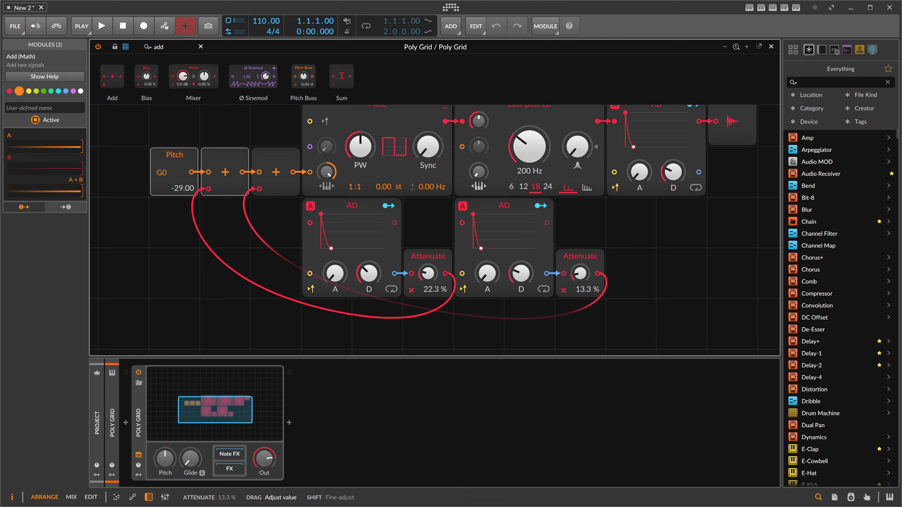
{"action": "left_click_drag", "start_coordinate": [524, 271], "coordinate": [525, 274]}
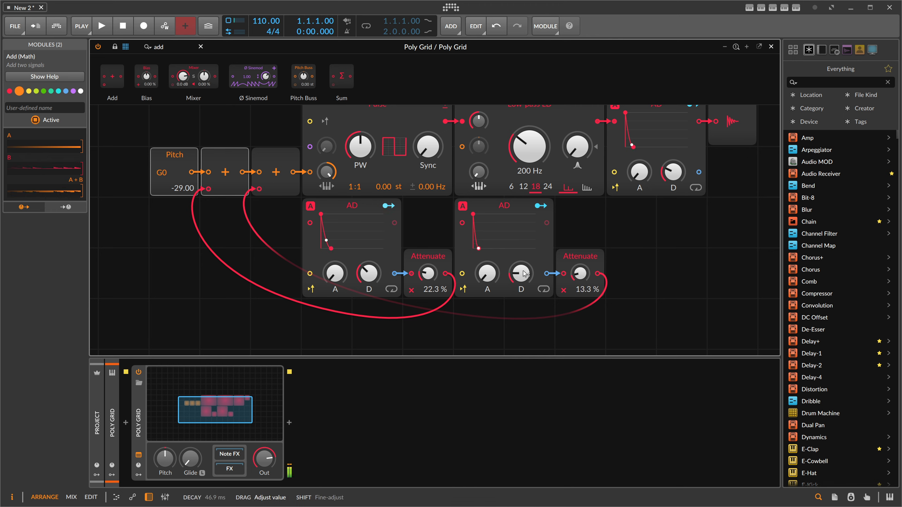
{"action": "left_click_drag", "start_coordinate": [582, 273], "coordinate": [581, 199]}
{"action": "left_click_drag", "start_coordinate": [522, 273], "coordinate": [522, 277]}
{"action": "left_click_drag", "start_coordinate": [581, 273], "coordinate": [581, 269]}
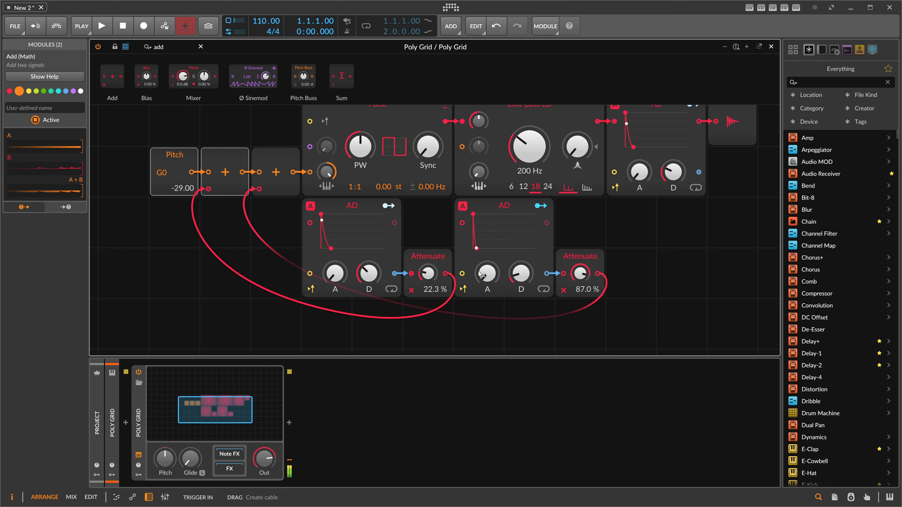
{"action": "left_click_drag", "start_coordinate": [516, 276], "coordinate": [520, 276]}
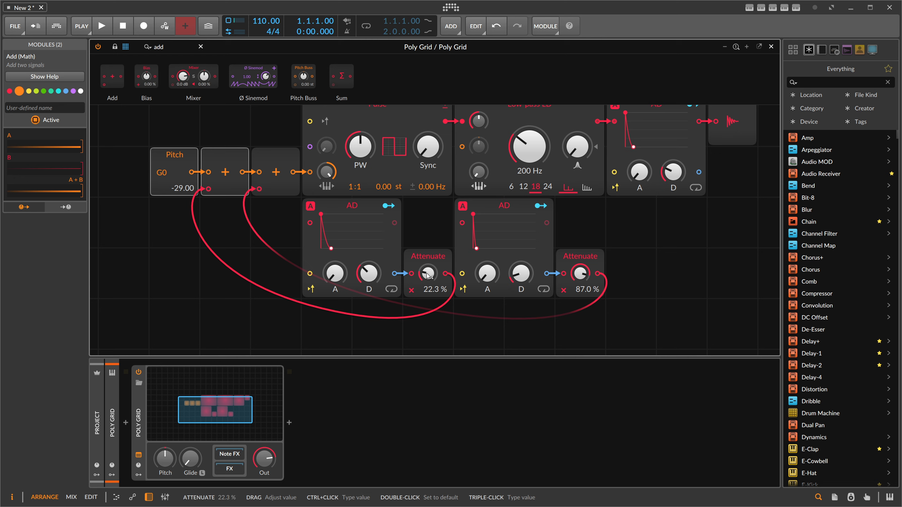
- Adjust the first pitch envelope's decay and set its Attenuate amount to 21.0 %
{"action": "left_click_drag", "start_coordinate": [368, 273], "coordinate": [368, 281]}
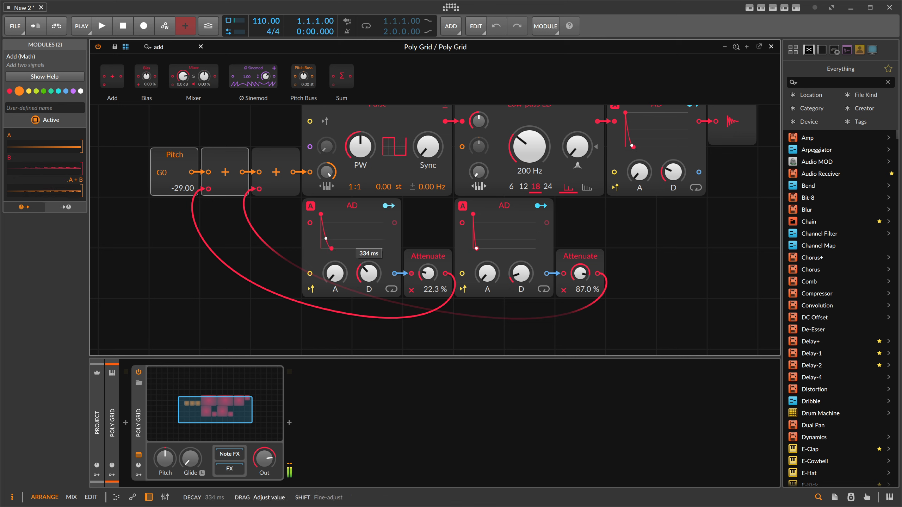
{"action": "left_click_drag", "start_coordinate": [428, 273], "coordinate": [427, 270]}
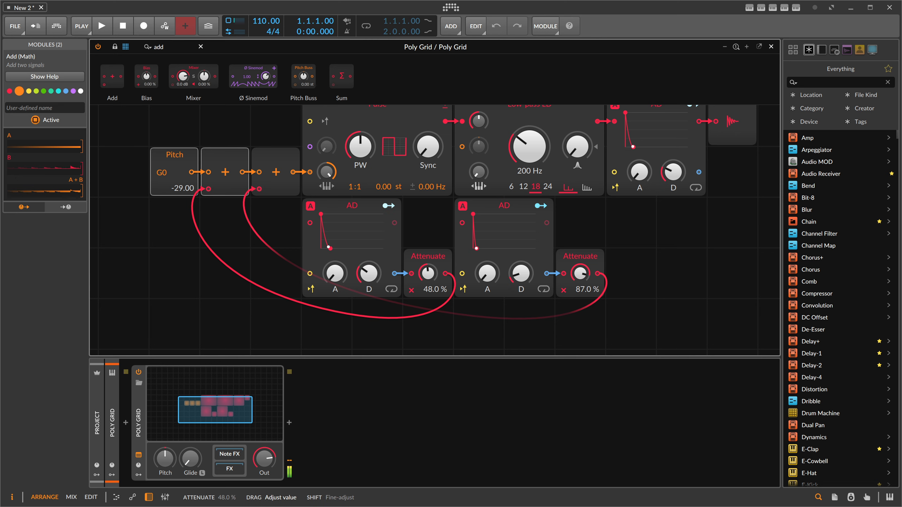
{"action": "left_click_drag", "start_coordinate": [368, 273], "coordinate": [369, 271]}
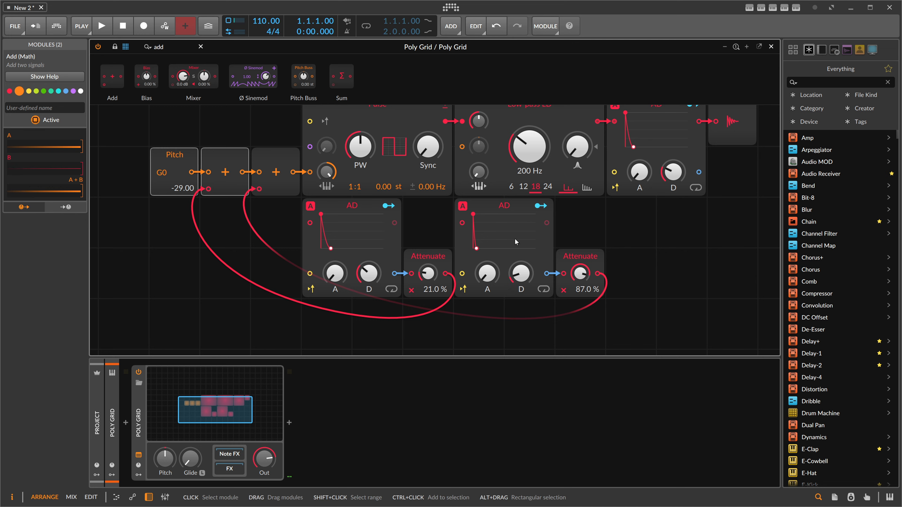
- Copy an AD and Attenuate pair to the right and patch the new Attenuate into the Low-pass filter's cutoff modulation input
{"action": "left_click_drag", "start_coordinate": [616, 305], "coordinate": [649, 210]}
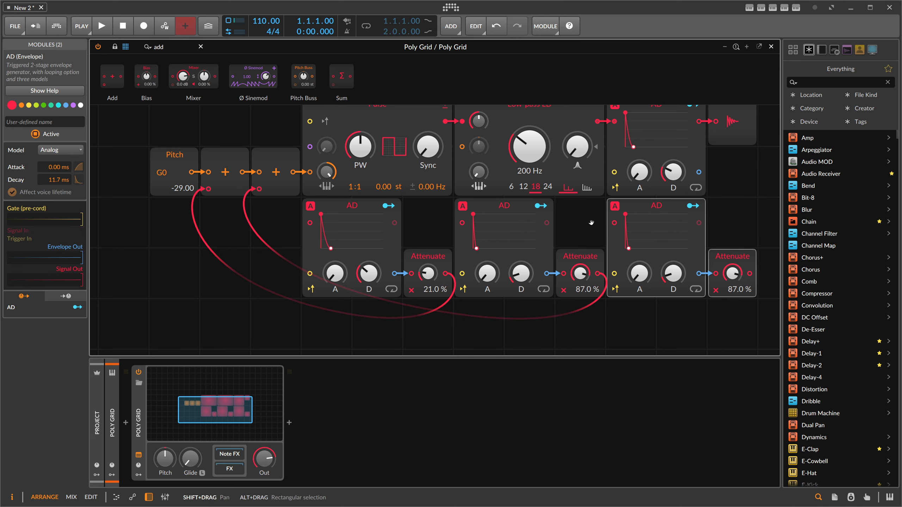
{"action": "left_click_drag", "start_coordinate": [590, 223], "coordinate": [521, 245]}
{"action": "left_click_drag", "start_coordinate": [605, 295], "coordinate": [605, 280]}
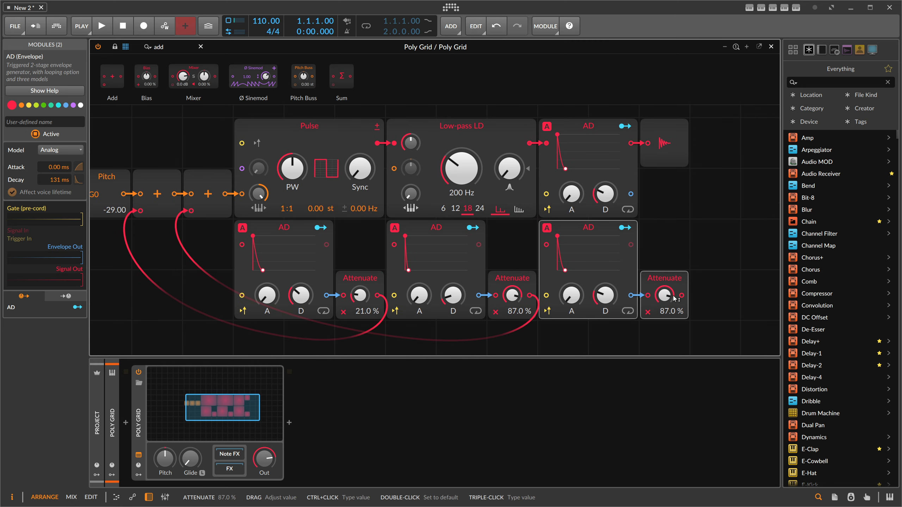
{"action": "left_click_drag", "start_coordinate": [681, 296], "coordinate": [408, 173]}
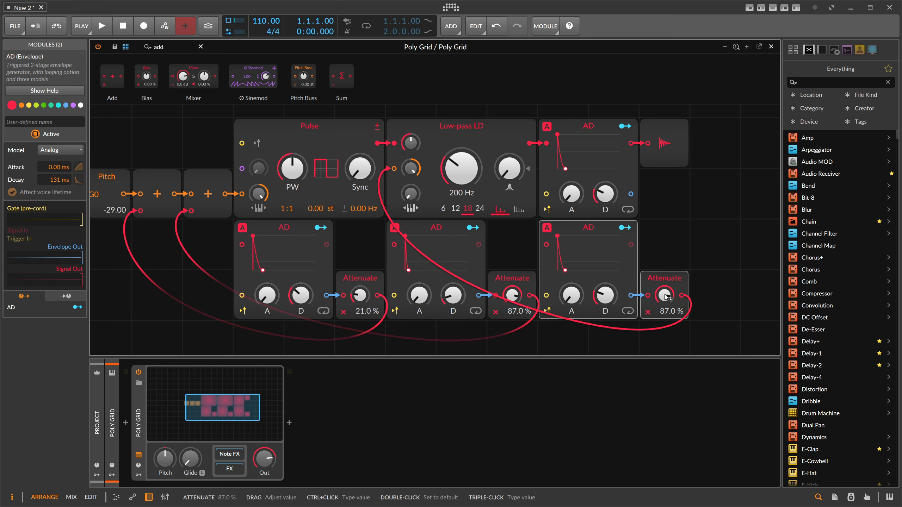
- Shorten the filter envelope's decay and set its Attenuate amount to 40.0 %
{"action": "left_click_drag", "start_coordinate": [565, 270], "coordinate": [561, 270]}
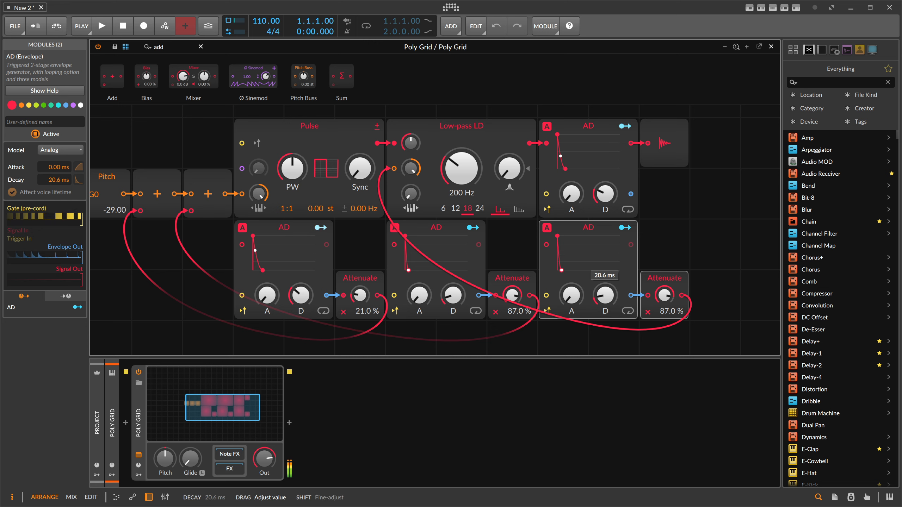
{"action": "left_click_drag", "start_coordinate": [664, 295], "coordinate": [664, 319]}
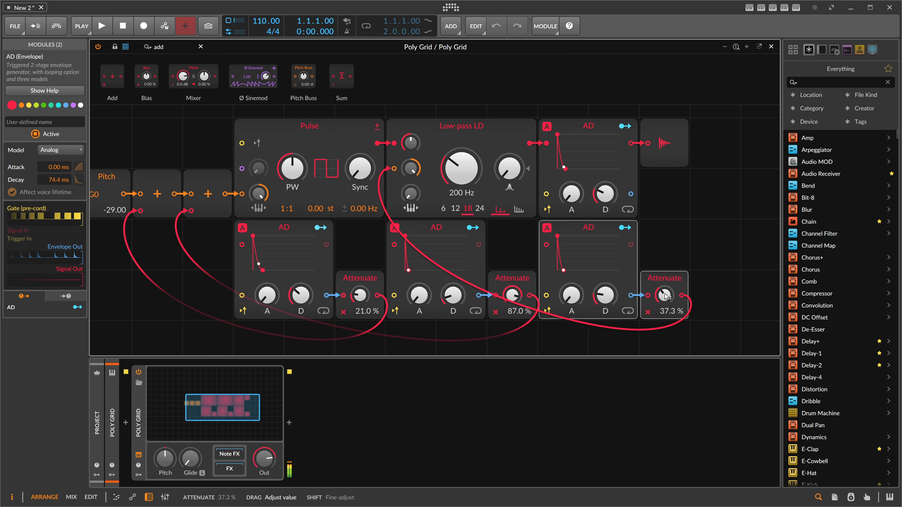
{"action": "left_click_drag", "start_coordinate": [564, 269], "coordinate": [561, 270]}
{"action": "mouse_move", "coordinate": [605, 295]}
{"action": "left_mouse_down"}
{"action": "mouse_move", "coordinate": [605, 277]}
{"action": "mouse_move", "coordinate": [605, 286]}
{"action": "left_mouse_up"}
{"action": "mouse_move", "coordinate": [664, 295]}
{"action": "left_mouse_down"}
{"action": "mouse_move", "coordinate": [664, 285]}
{"action": "mouse_move", "coordinate": [664, 293]}
{"action": "left_mouse_up"}
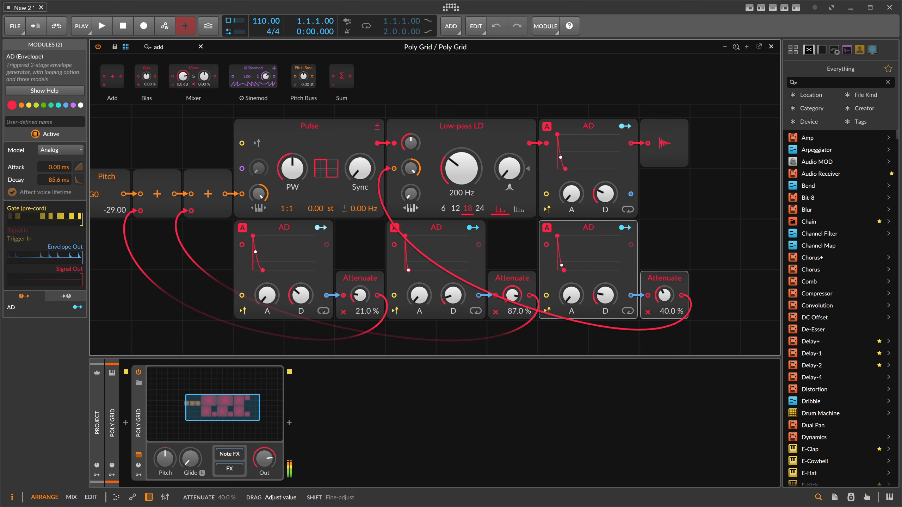
- Set the first pitch envelope's decay to 78.0 ms and the amplitude envelope's decay to 623 ms
{"action": "left_click_drag", "start_coordinate": [301, 296], "coordinate": [301, 302]}
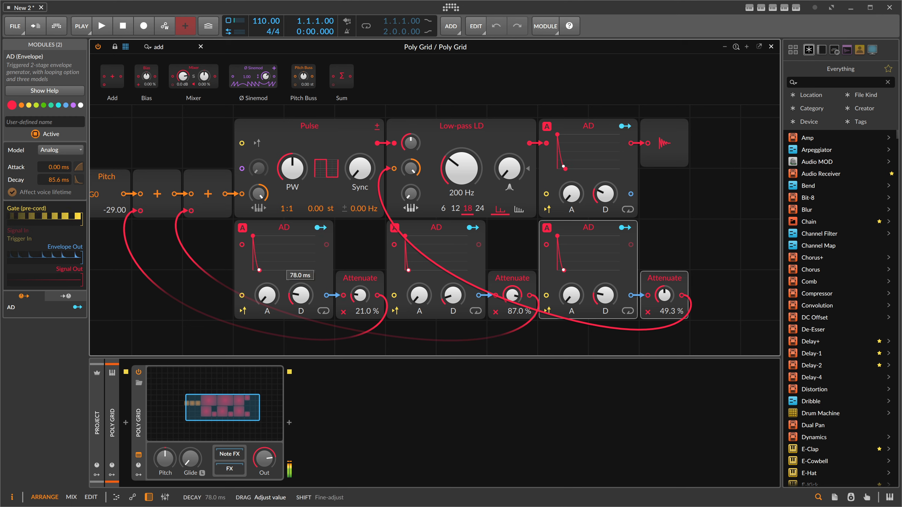
{"action": "left_click_drag", "start_coordinate": [604, 194], "coordinate": [604, 187]}
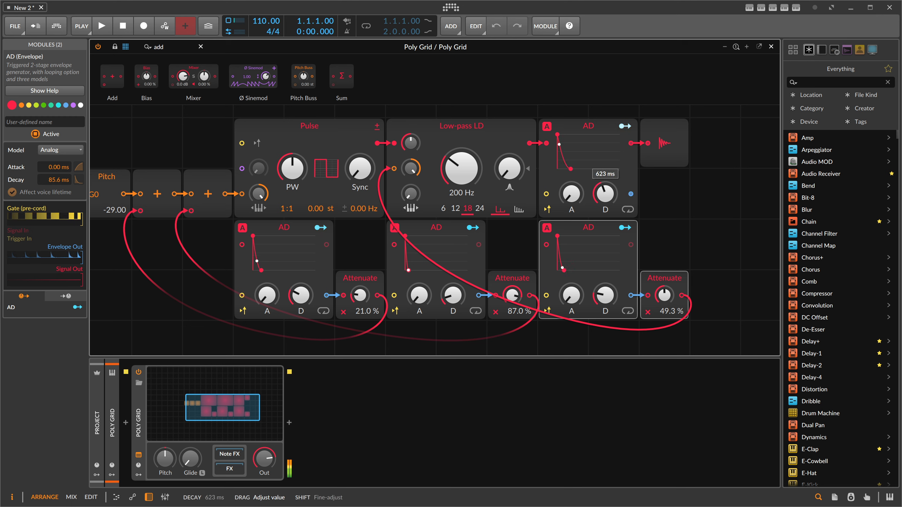
- Set the Low-pass cutoff to 42.0 Hz and the filter envelope's Attenuate amount to 77.3 %
{"action": "mouse_move", "coordinate": [461, 168]}
{"action": "left_mouse_down"}
{"action": "mouse_move", "coordinate": [461, 184]}
{"action": "mouse_move", "coordinate": [461, 167]}
{"action": "left_mouse_up"}
{"action": "left_click_drag", "start_coordinate": [664, 295], "coordinate": [664, 292]}
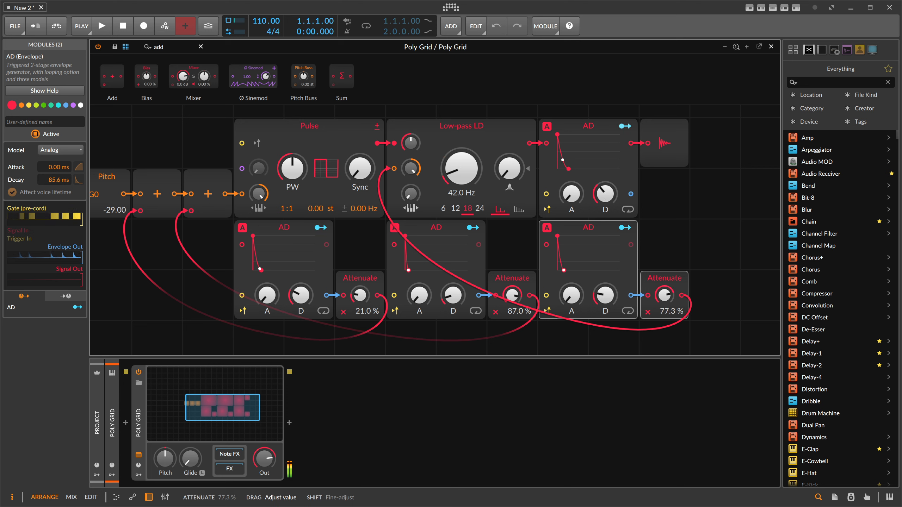
- Set the filter envelope's decay to 85.6 ms and the second pitch envelope's decay to 121 ms
{"action": "left_click_drag", "start_coordinate": [604, 295], "coordinate": [605, 302]}
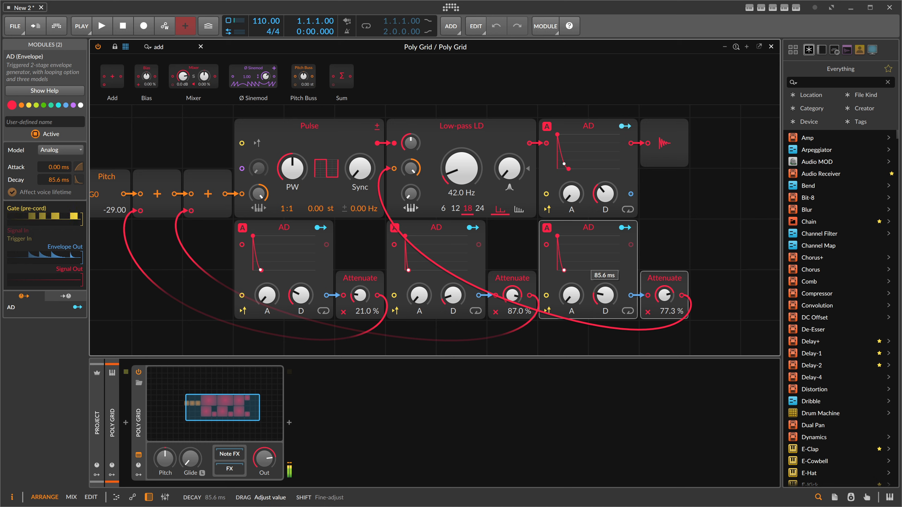
{"action": "left_click_drag", "start_coordinate": [453, 296], "coordinate": [453, 306]}
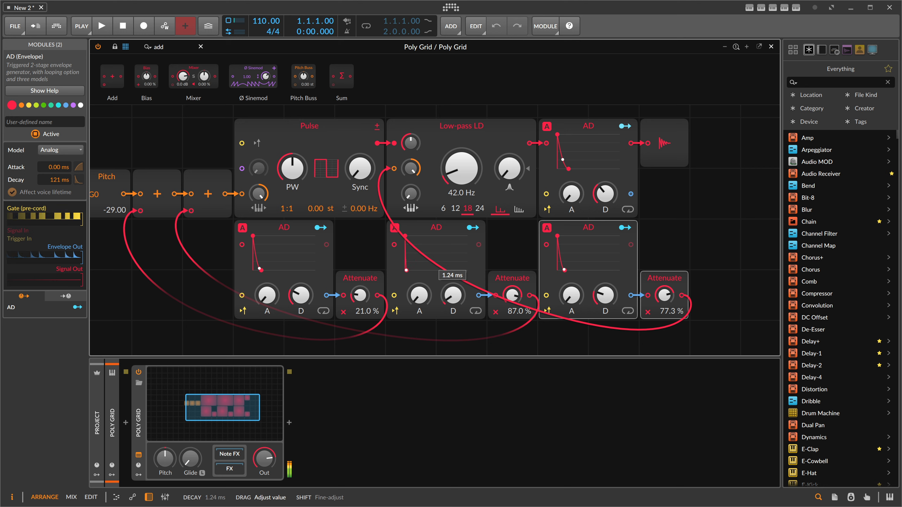
{"action": "left_click_drag", "start_coordinate": [453, 306], "coordinate": [453, 306]}
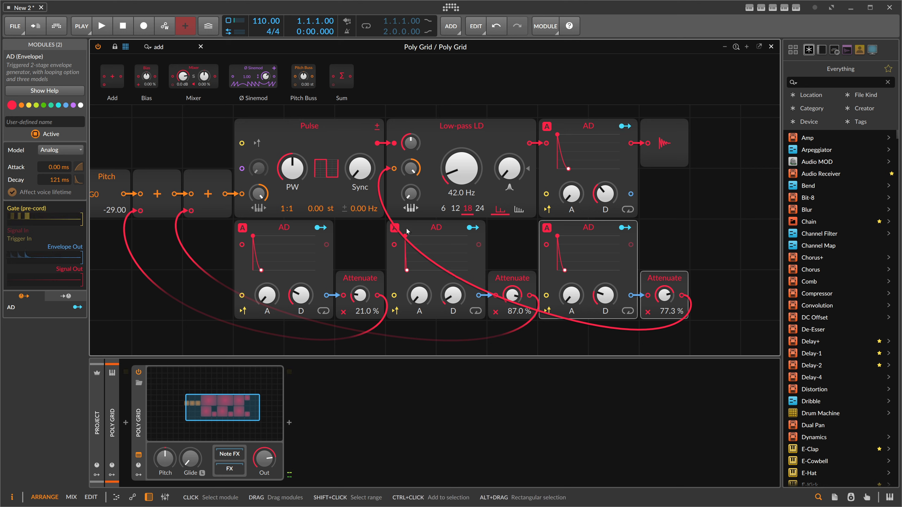
- Set the first pitch envelope's decay to 147 ms
{"action": "left_click", "coordinate": [284, 234], "text": "shift"}
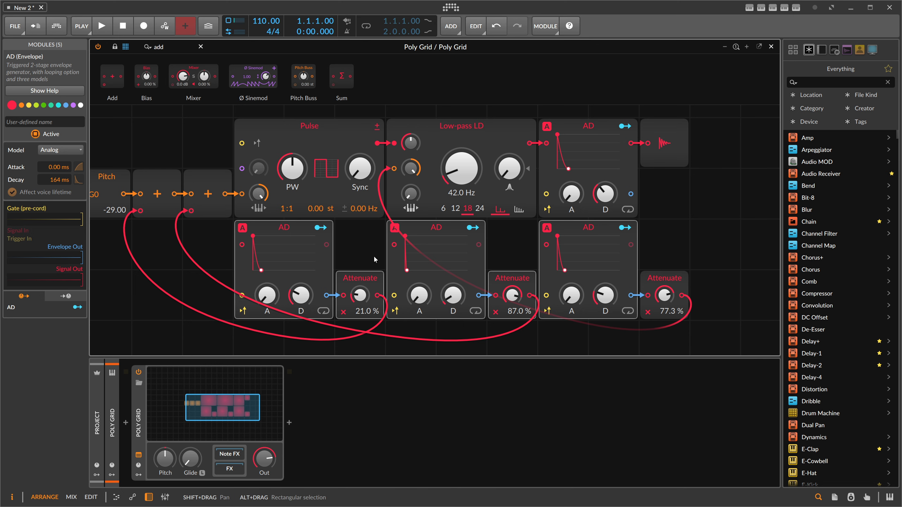
{"action": "left_click_drag", "start_coordinate": [214, 245], "coordinate": [255, 240]}
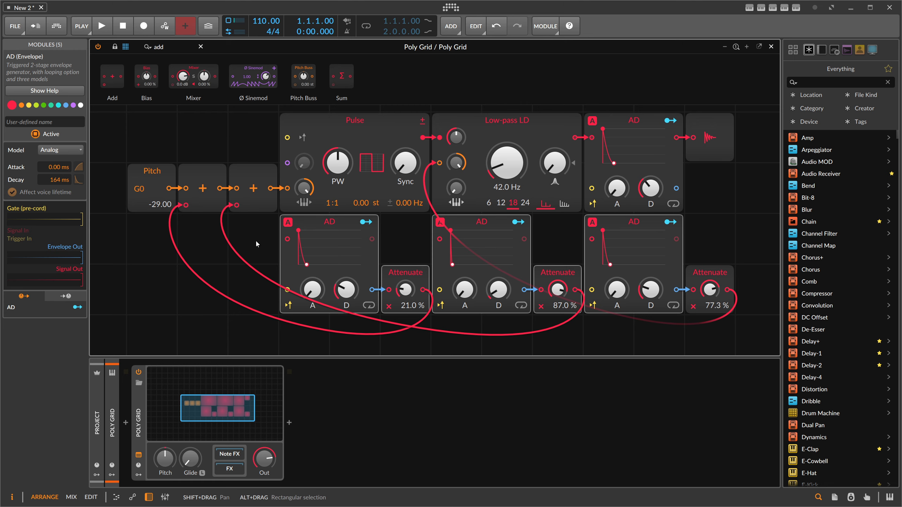
{"action": "scroll", "coordinate": [253, 243], "scroll_direction": "down", "scroll_amount": 1}
{"action": "scroll", "coordinate": [249, 247], "scroll_direction": "right", "scroll_amount": 1}
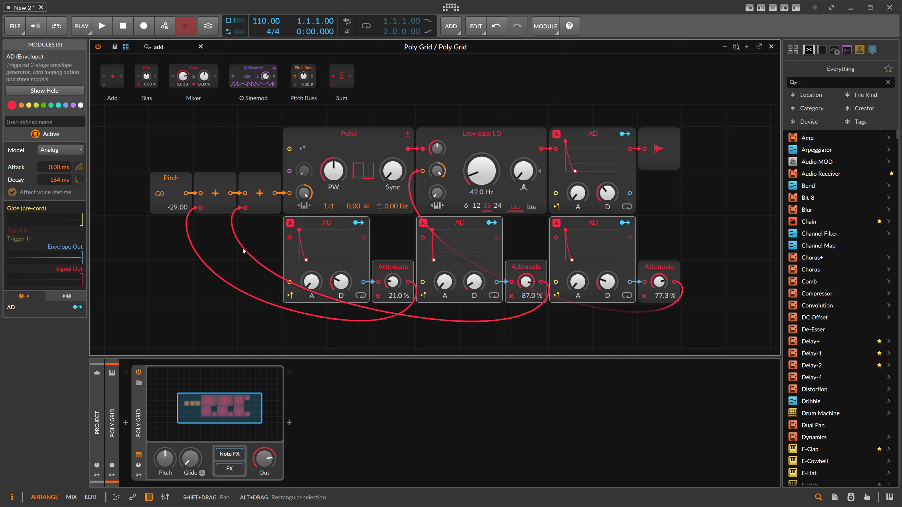
{"action": "left_click_drag", "start_coordinate": [340, 281], "coordinate": [341, 289]}
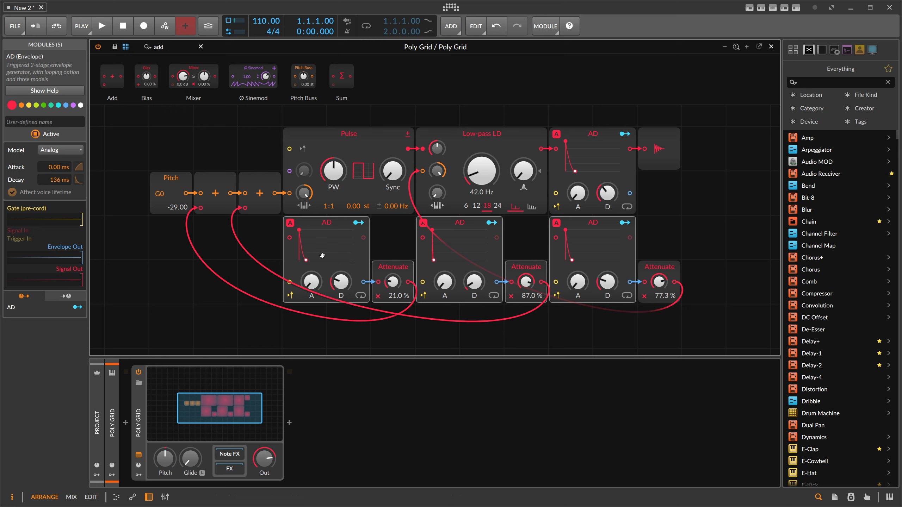
{"action": "mouse_move", "coordinate": [345, 276]}
{"action": "left_mouse_down"}
{"action": "mouse_move", "coordinate": [345, 295]}
{"action": "mouse_move", "coordinate": [345, 281]}
{"action": "left_mouse_up"}
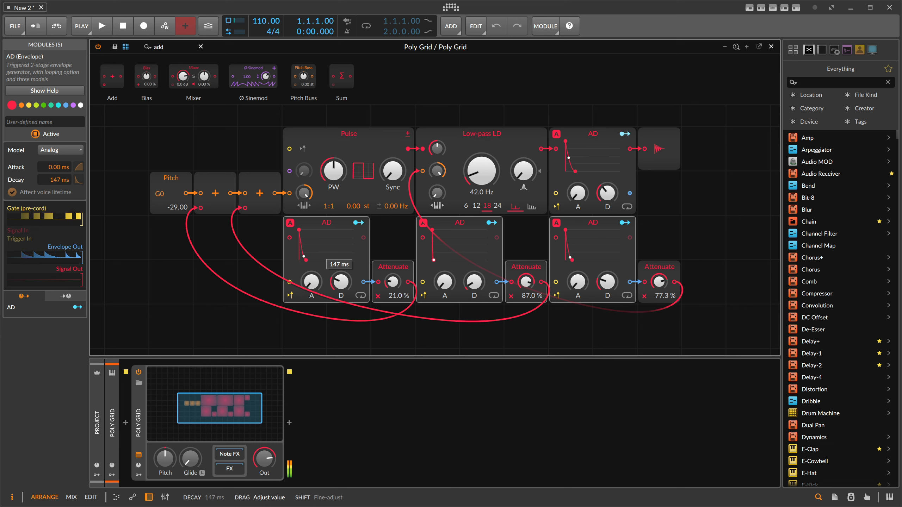
{"action": "mouse_move", "coordinate": [177, 207]}
{"action": "left_mouse_down"}
{"action": "mouse_move", "coordinate": [177, 199]}
{"action": "mouse_move", "coordinate": [178, 208]}
{"action": "left_mouse_up"}
{"action": "mouse_move", "coordinate": [333, 172]}
{"action": "left_mouse_down"}
{"action": "mouse_move", "coordinate": [333, 144]}
{"action": "mouse_move", "coordinate": [333, 174]}
{"action": "left_mouse_up"}
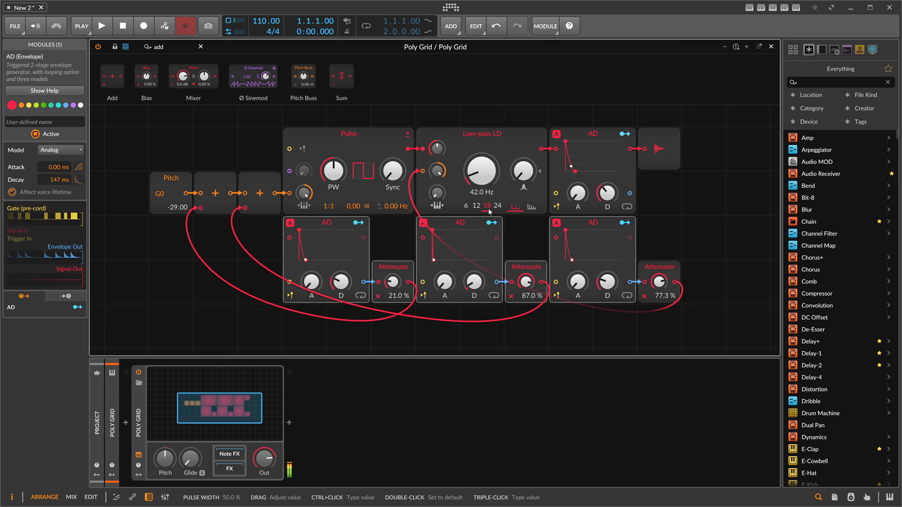
{"action": "left_click", "coordinate": [625, 222]}
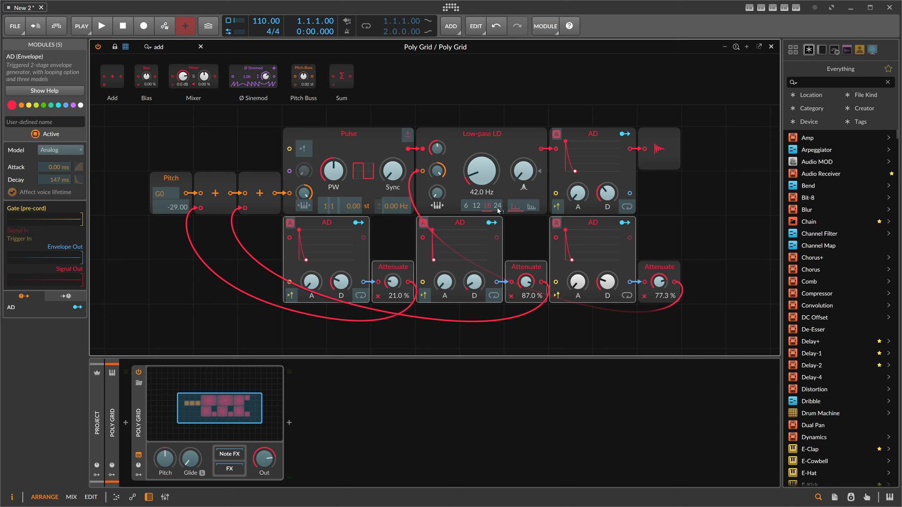
{"action": "left_click_drag", "start_coordinate": [351, 178], "coordinate": [392, 153]}
{"action": "mouse_move", "coordinate": [434, 255]}
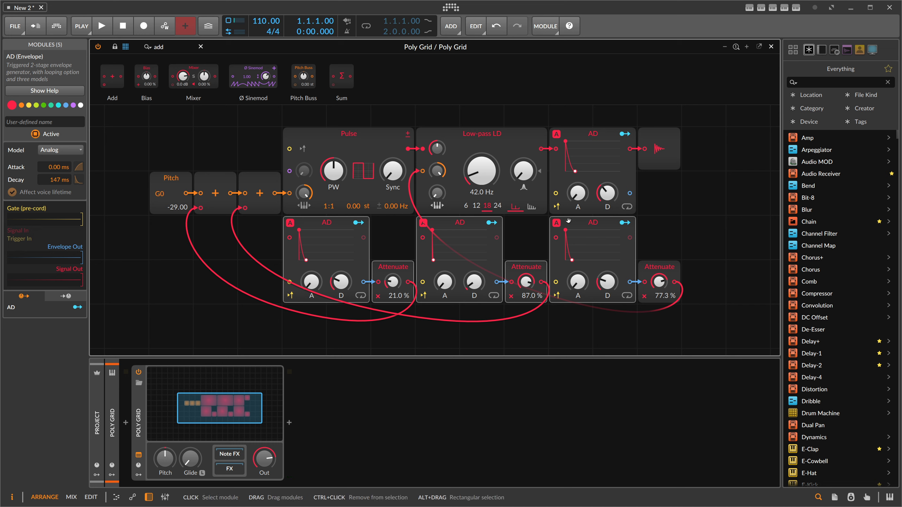
- Close the Poly Grid editor and select the Poly Grid track's Scene 1 clip slot
{"action": "left_click", "coordinate": [770, 46]}
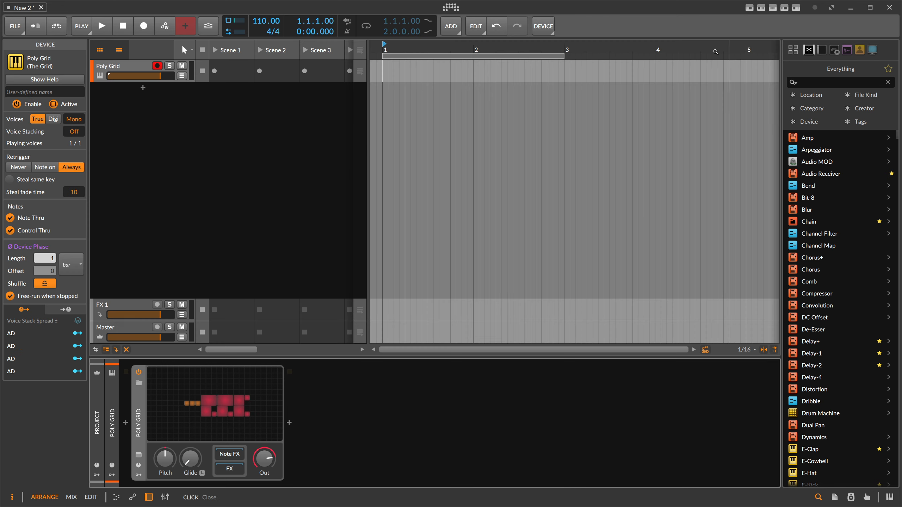
{"action": "left_click", "coordinate": [234, 70]}
{"action": "key", "text": "Tab"}
{"action": "key", "text": "Tab"}
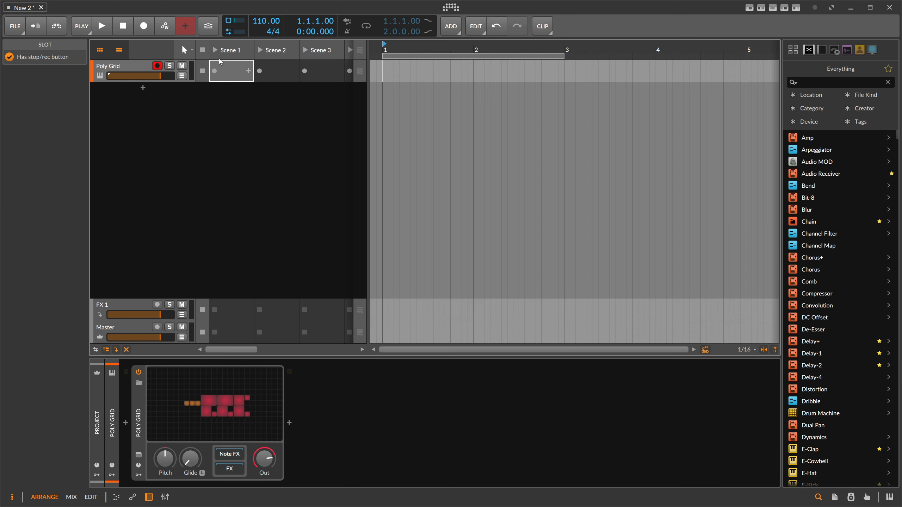
- Create an empty launcher clip in the Poly Grid track's Scene 1 slot
{"action": "left_click", "coordinate": [225, 68]}
{"action": "double_click", "coordinate": [224, 68]}
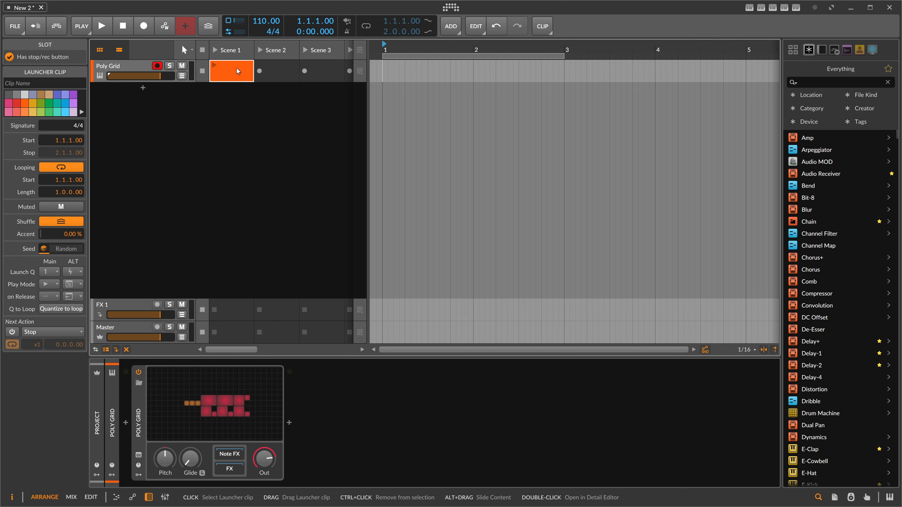
- Set the project tempo to 172 BPM
{"action": "double_click", "coordinate": [265, 20]}
{"action": "type", "text": "170 BPM"}
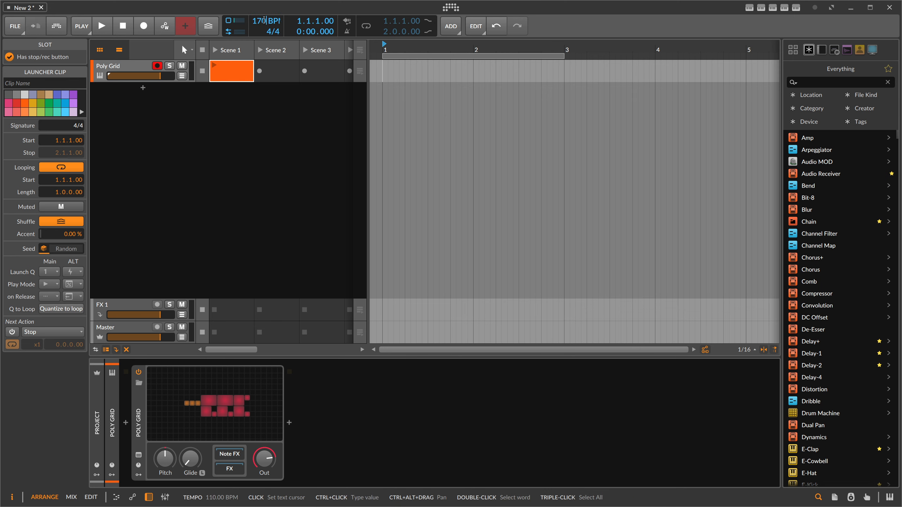
{"action": "key", "text": "Return"}
{"action": "double_click", "coordinate": [265, 22]}
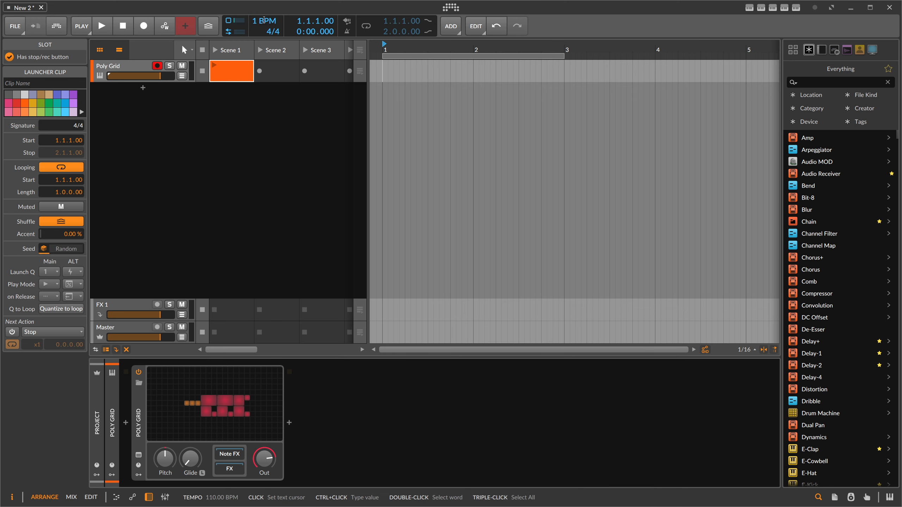
{"action": "type", "text": "172"}
{"action": "key", "text": "Return"}
- Open the clip and draw a C3 note at the clip start and a C#3 note at 1.3.3.00
{"action": "double_click", "coordinate": [235, 76]}
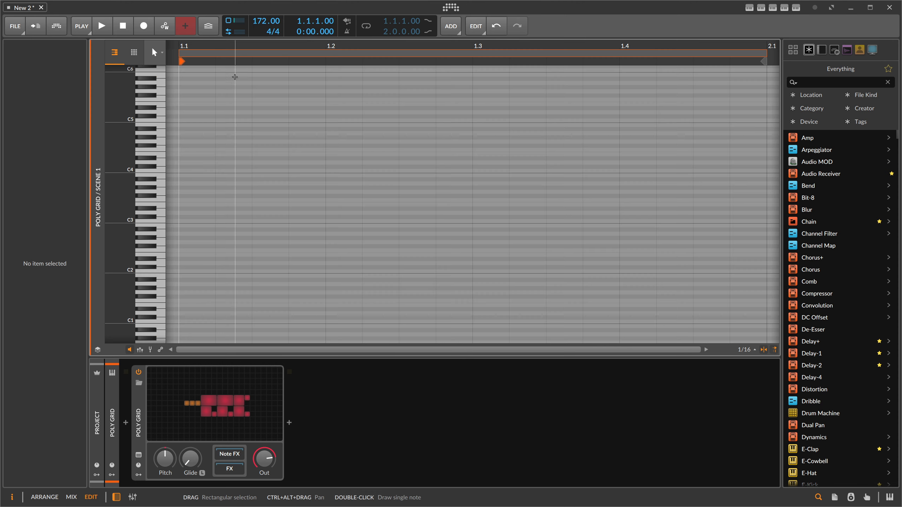
{"action": "double_click", "coordinate": [193, 220]}
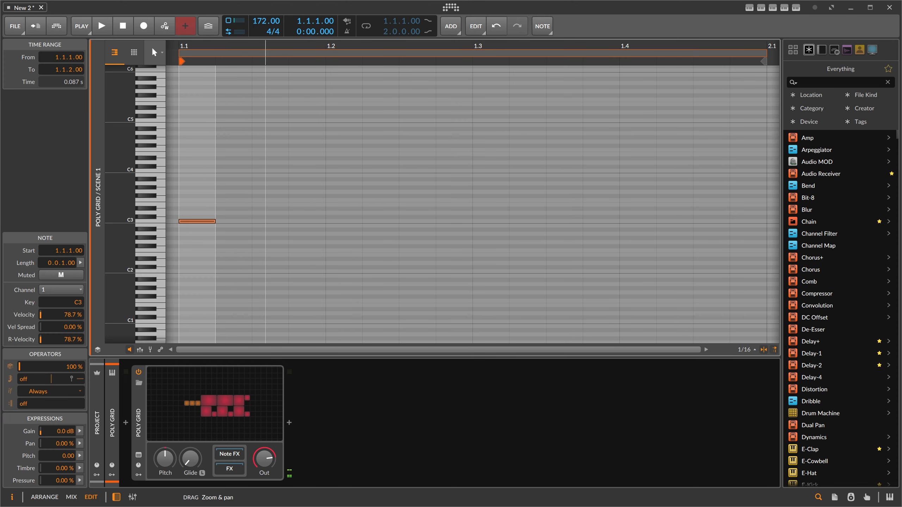
{"action": "left_click_drag", "start_coordinate": [264, 46], "coordinate": [265, 81]}
{"action": "double_click", "coordinate": [367, 217]}
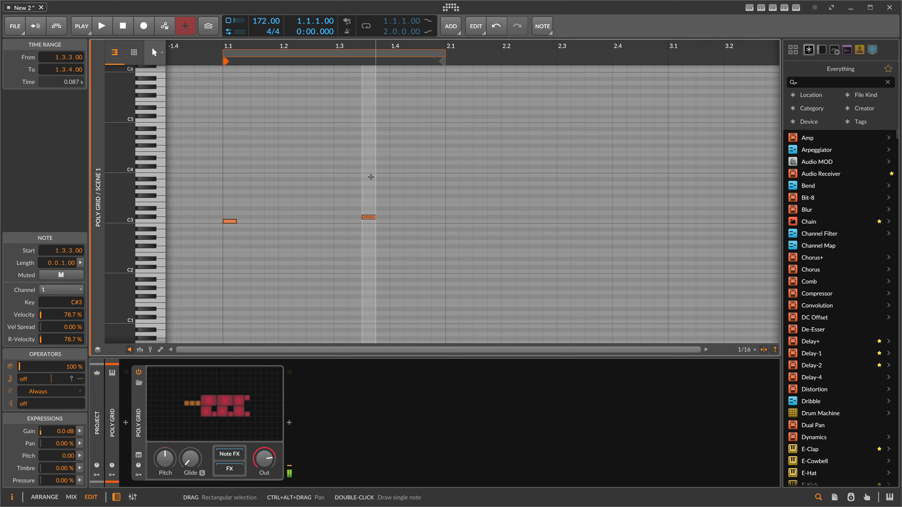
- Start playback and reopen the Poly Grid editor from the instrument track
{"action": "key", "text": "space"}
{"action": "key", "text": "alt+1"}
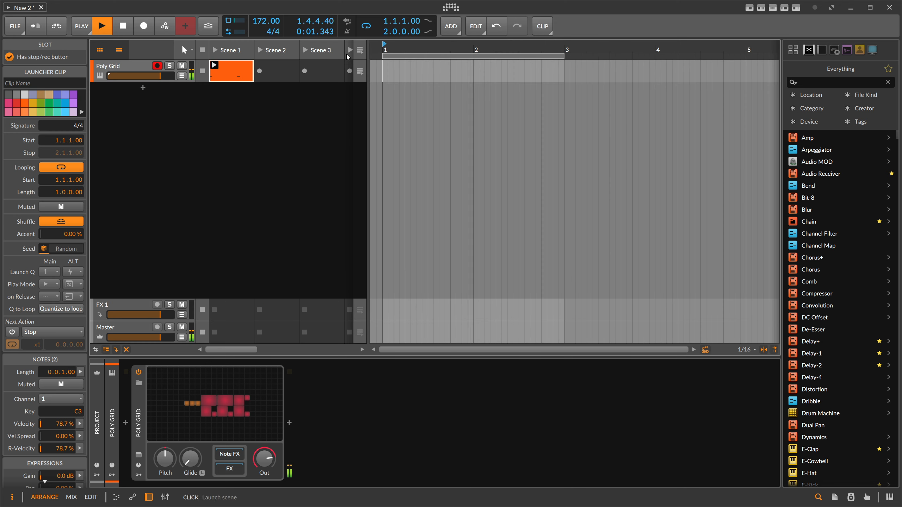
{"action": "left_click", "coordinate": [130, 72]}
{"action": "left_click", "coordinate": [218, 406]}
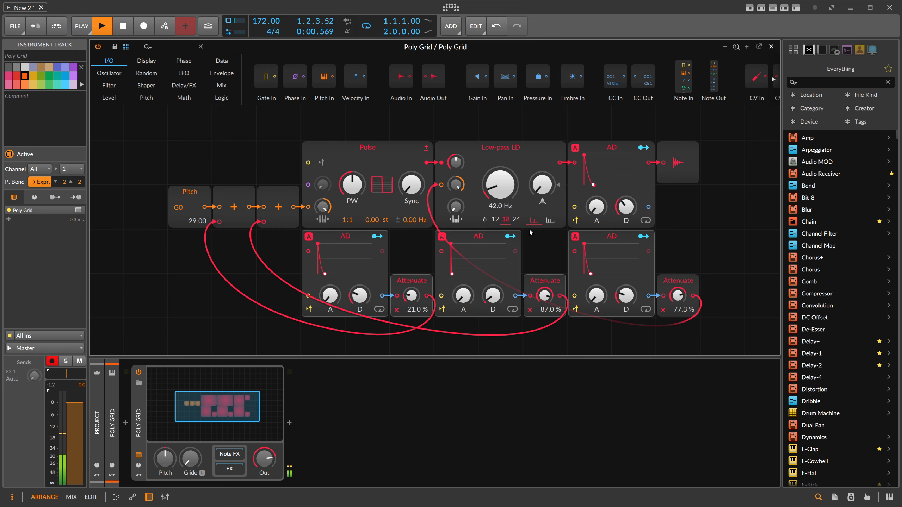
- Fine-tune the amplitude envelope's decay and the first pitch envelope's decay while listening, and stop playback
{"action": "left_click_drag", "start_coordinate": [624, 211], "coordinate": [624, 214]}
{"action": "left_click_drag", "start_coordinate": [359, 297], "coordinate": [359, 301]}
{"action": "left_click_drag", "start_coordinate": [625, 209], "coordinate": [626, 210]}
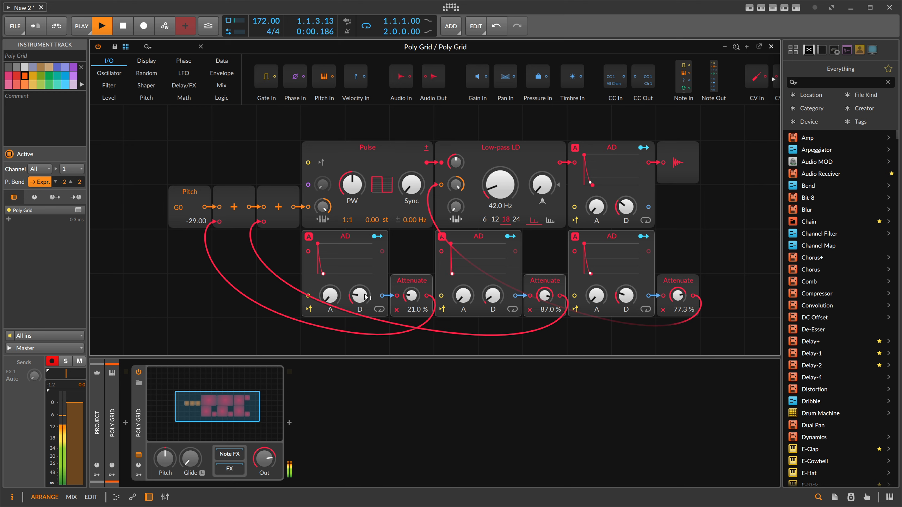
{"action": "left_click_drag", "start_coordinate": [366, 297], "coordinate": [366, 296]}
{"action": "key", "text": "space"}
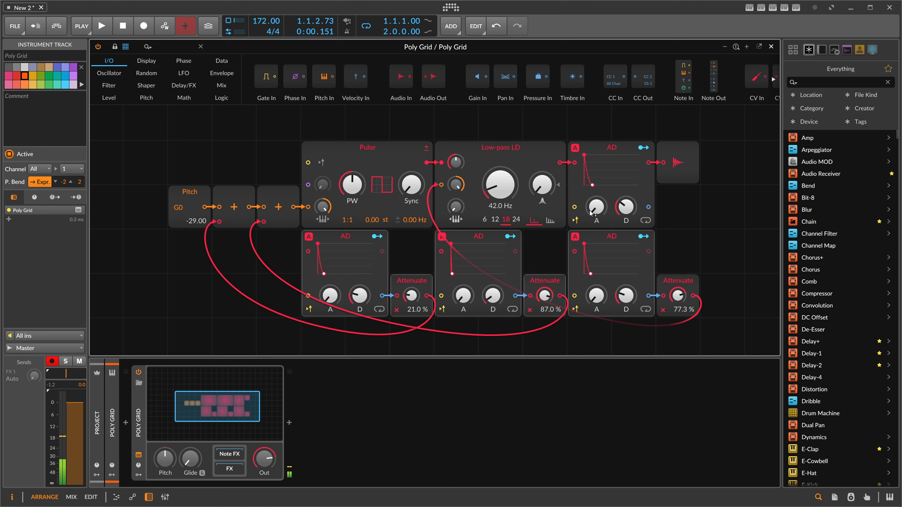
- Move the audio output module aside and place a Noise module above the kick's oscillator chain
{"action": "left_click_drag", "start_coordinate": [708, 155], "coordinate": [561, 183]}
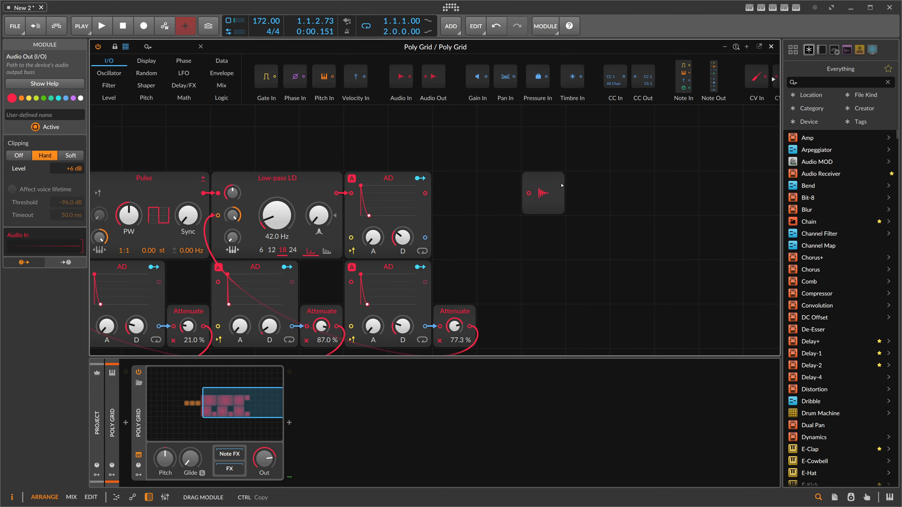
{"action": "left_click", "coordinate": [454, 149]}
{"action": "left_click", "coordinate": [143, 46]}
{"action": "type", "text": "noise"}
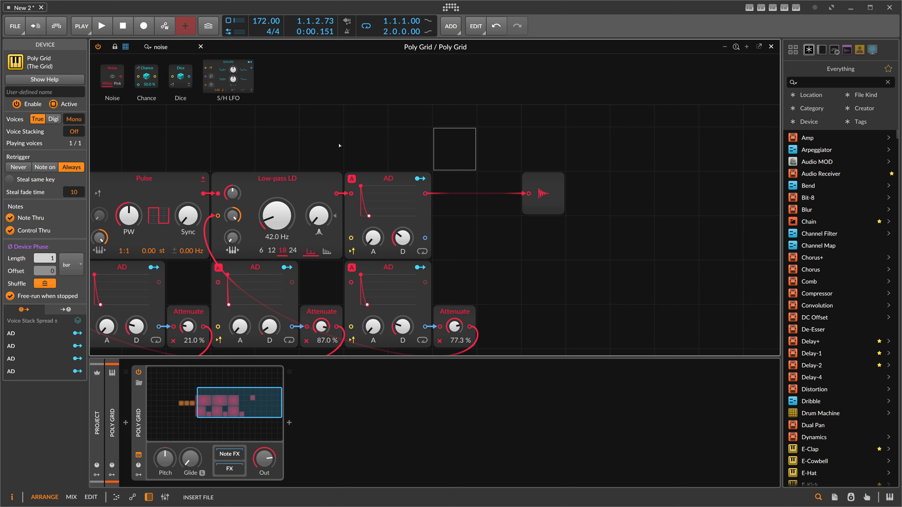
{"action": "left_click_drag", "start_coordinate": [339, 145], "coordinate": [375, 156]}
{"action": "scroll", "coordinate": [375, 156], "scroll_direction": "up", "scroll_amount": 2}
{"action": "left_click_drag", "start_coordinate": [361, 225], "coordinate": [358, 192]}
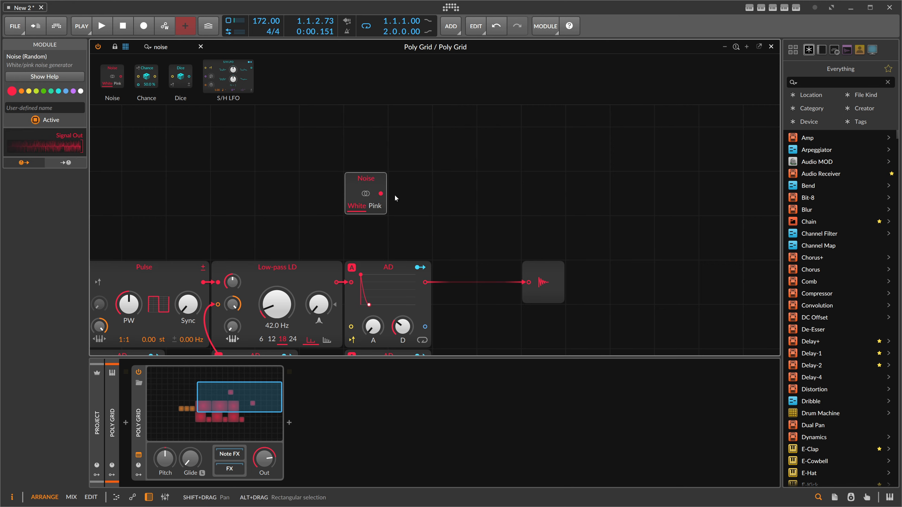
- Add an AD envelope after the Noise module and insert a Blend module before the audio output
{"action": "type", "text": "ad"}
{"action": "left_click_drag", "start_coordinate": [183, 48], "coordinate": [383, 194]}
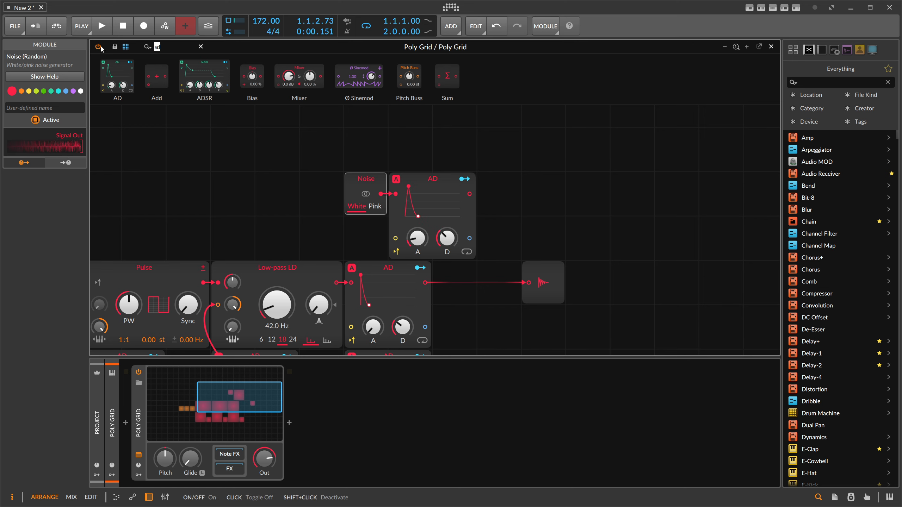
{"action": "type", "text": "blen"}
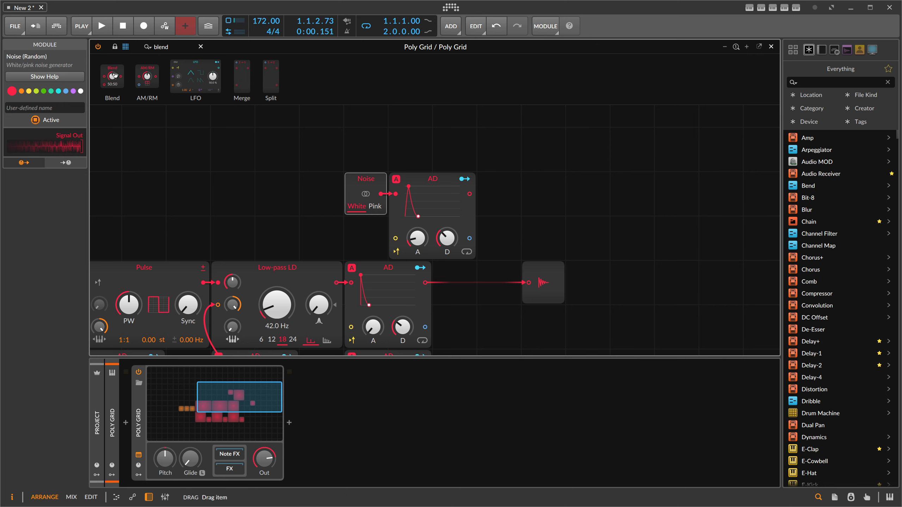
{"action": "left_click_drag", "start_coordinate": [113, 75], "coordinate": [507, 286]}
{"action": "scroll", "coordinate": [523, 217], "scroll_direction": "down", "scroll_amount": 3}
{"action": "scroll", "coordinate": [430, 159], "scroll_direction": "up", "scroll_amount": 2}
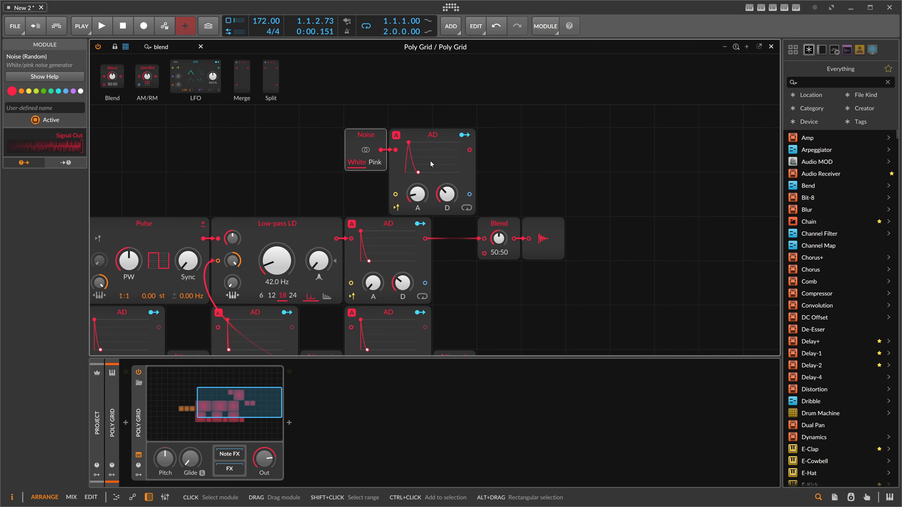
- Route the noise envelope's output into the Blend module's second input
{"action": "mouse_move", "coordinate": [408, 160]}
{"action": "left_click_drag", "start_coordinate": [418, 194], "coordinate": [417, 204]}
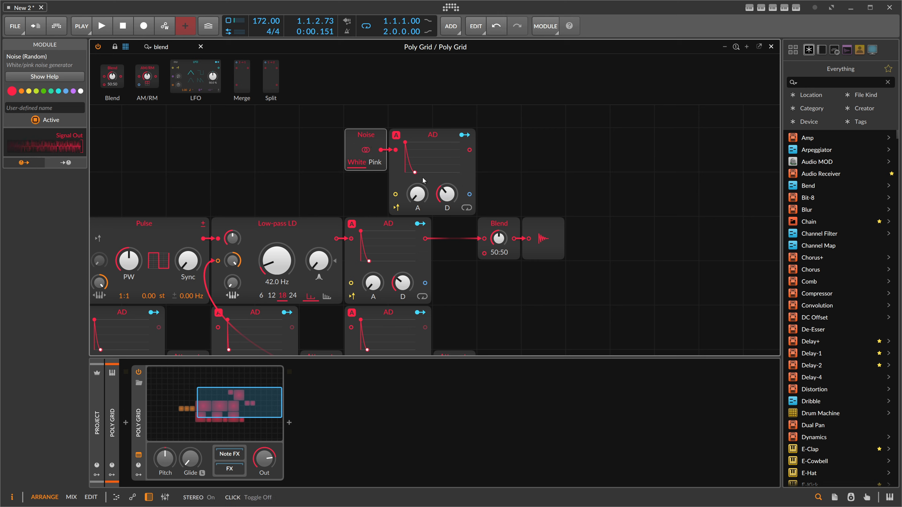
{"action": "left_click_drag", "start_coordinate": [469, 150], "coordinate": [498, 224]}
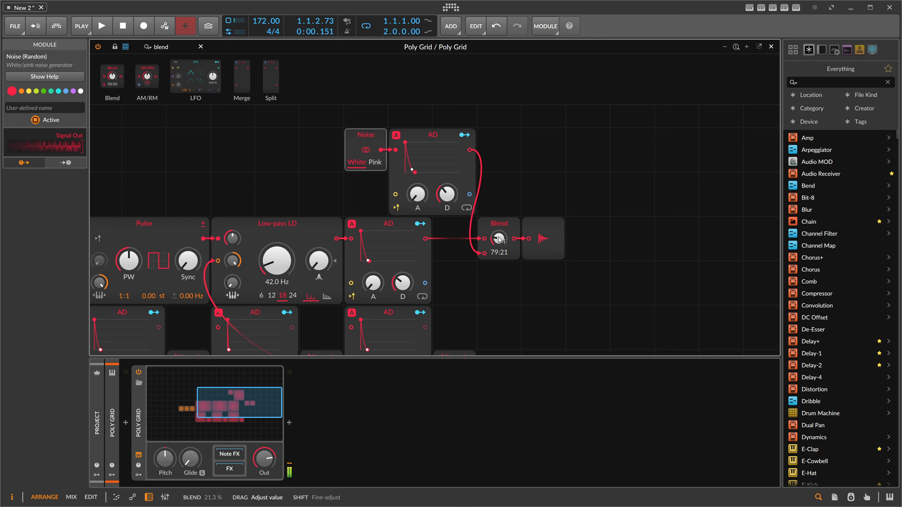
- Try modulating the Blend from the noise envelope and set the Blend to 82:18
{"action": "left_click", "coordinate": [464, 135]}
{"action": "left_click_drag", "start_coordinate": [499, 240], "coordinate": [499, 266]}
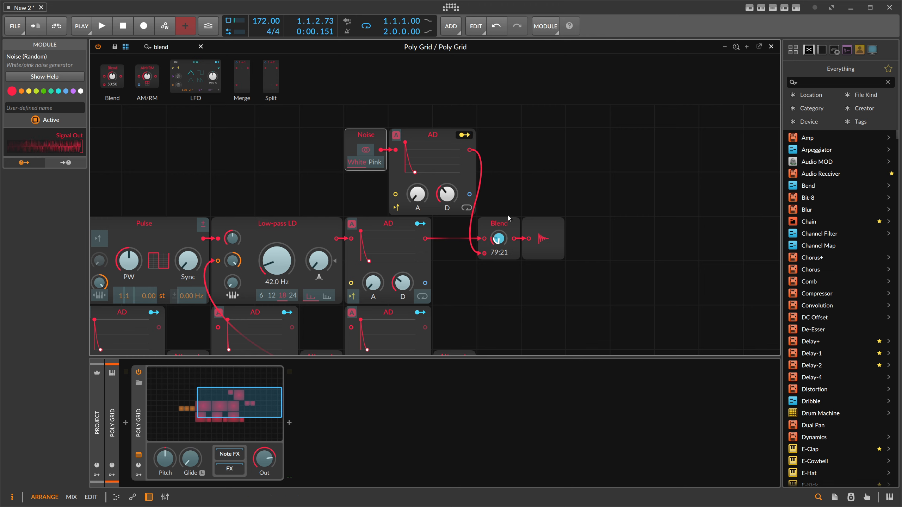
{"action": "left_click", "coordinate": [465, 135]}
{"action": "left_click_drag", "start_coordinate": [499, 240], "coordinate": [499, 237]}
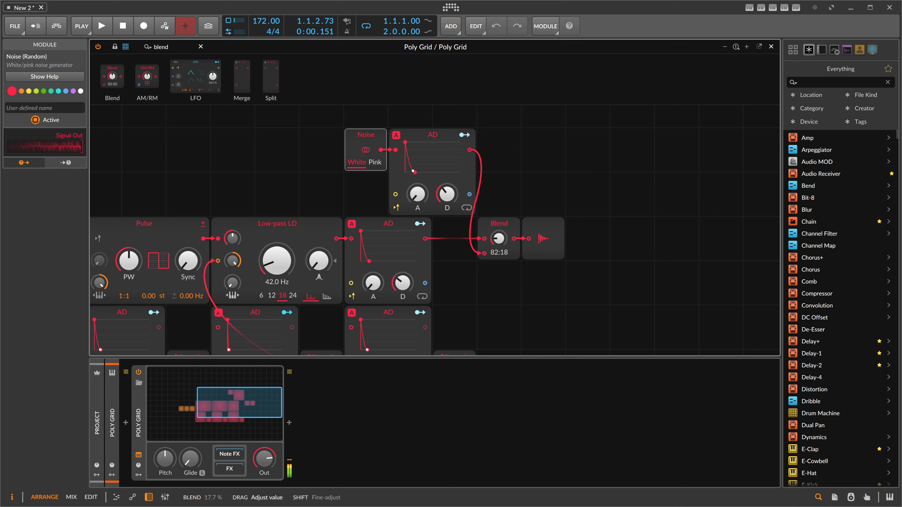
- Try modulating the Blend amount from the amplitude envelope by -72.3 %
{"action": "left_click", "coordinate": [421, 224]}
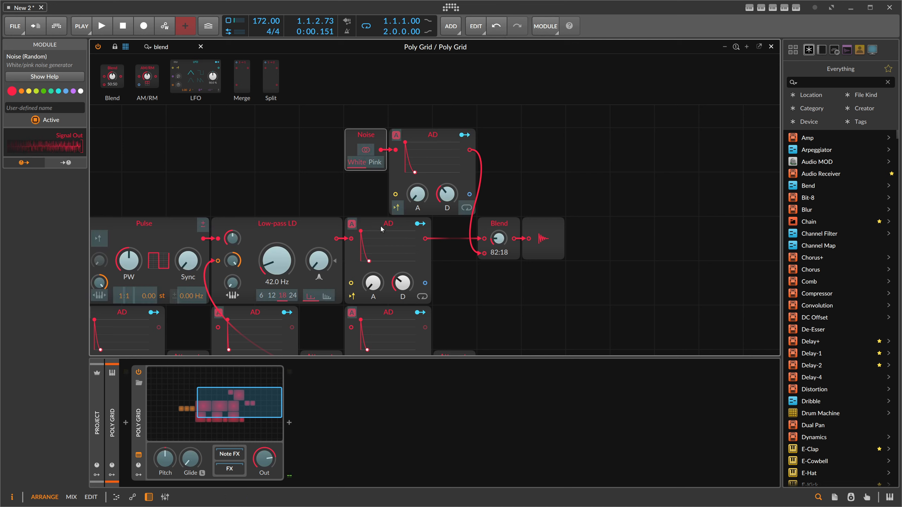
{"action": "left_click_drag", "start_coordinate": [499, 238], "coordinate": [499, 246]}
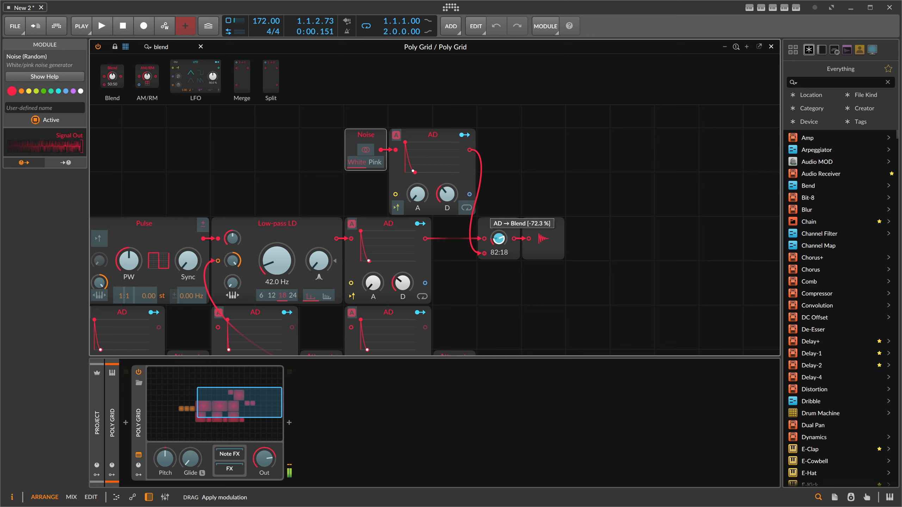
{"action": "left_click_drag", "start_coordinate": [499, 238], "coordinate": [498, 240]}
{"action": "left_click", "coordinate": [421, 224]}
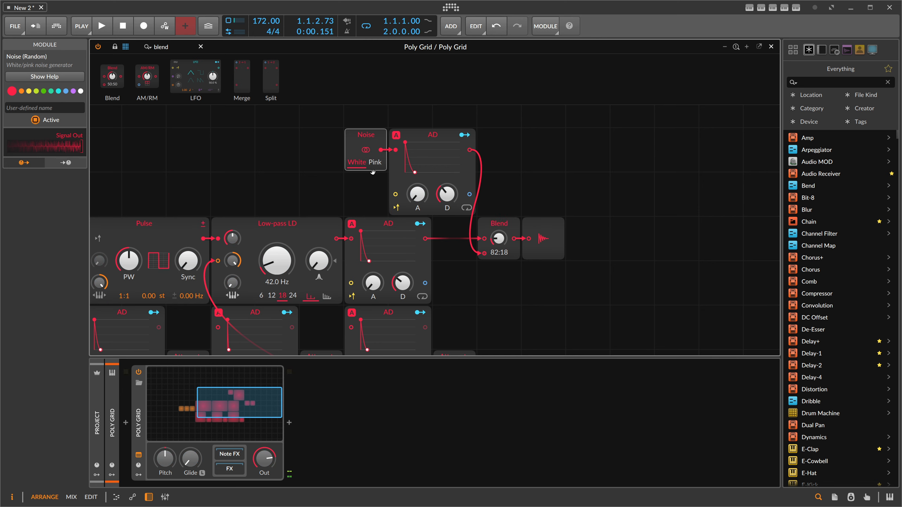
- Switch the noise to Pink and set the Blend to 84:16
{"action": "left_click", "coordinate": [375, 164]}
{"action": "left_click_drag", "start_coordinate": [415, 172], "coordinate": [418, 172]}
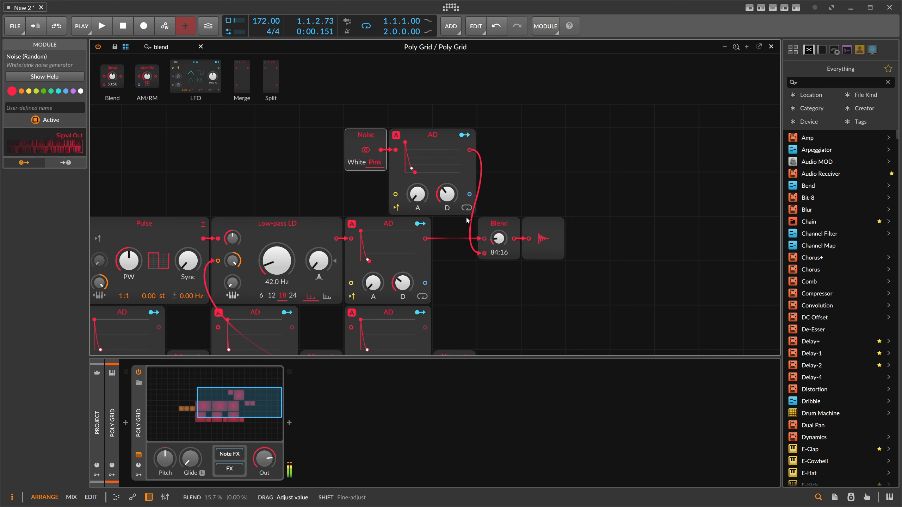
- Reshape the noise envelope with a short attack and an adjusted decay
{"action": "left_click_drag", "start_coordinate": [415, 172], "coordinate": [415, 142]}
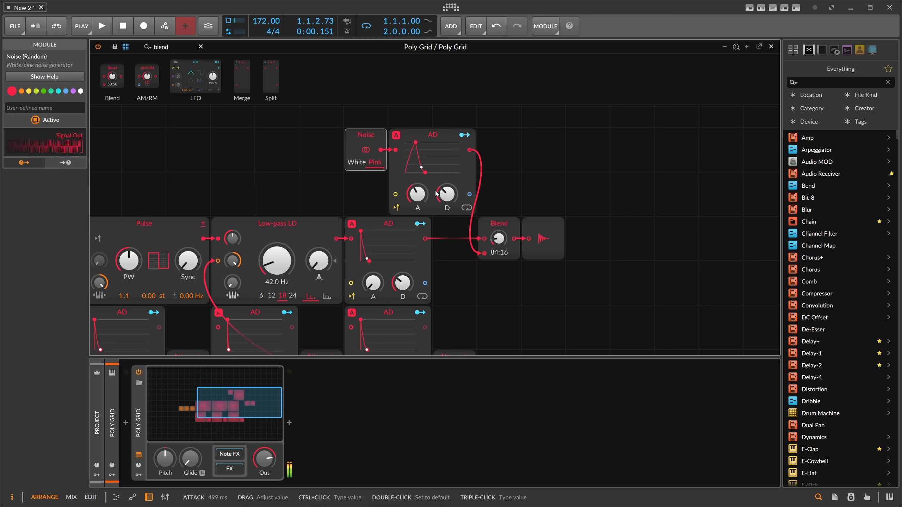
{"action": "left_click_drag", "start_coordinate": [417, 194], "coordinate": [417, 224]}
{"action": "mouse_move", "coordinate": [447, 194]}
{"action": "left_mouse_down"}
{"action": "mouse_move", "coordinate": [446, 202]}
{"action": "mouse_move", "coordinate": [446, 193]}
{"action": "left_mouse_up"}
- Insert a High-pass filter between the Noise module and its envelope
{"action": "left_click", "coordinate": [178, 48]}
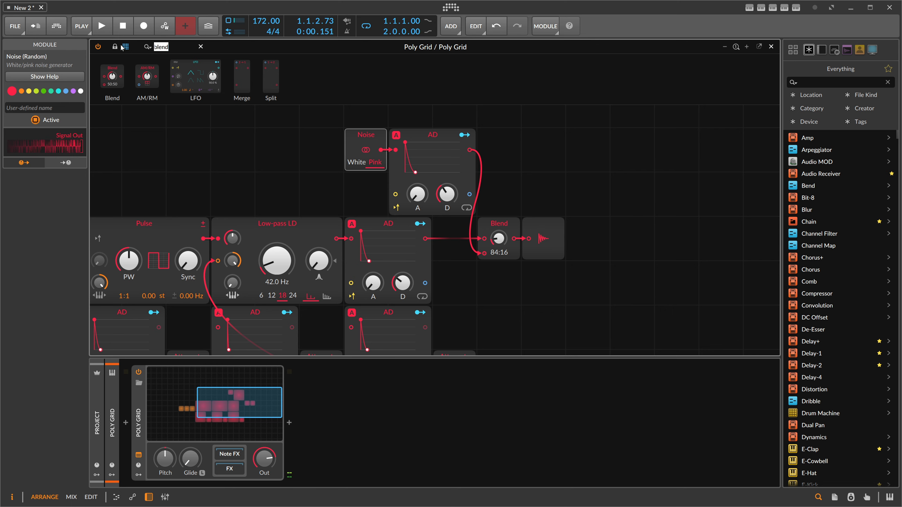
{"action": "type", "text": "hi"}
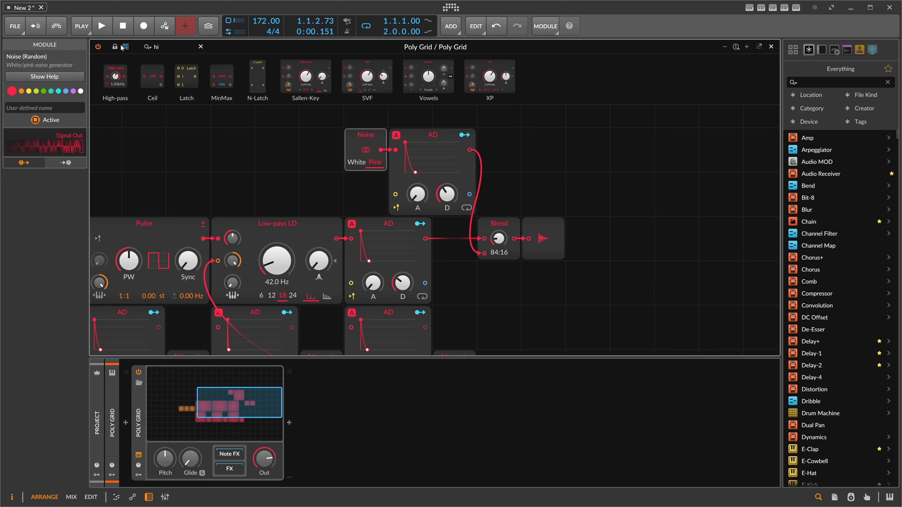
{"action": "left_click_drag", "start_coordinate": [392, 151], "coordinate": [392, 151]}
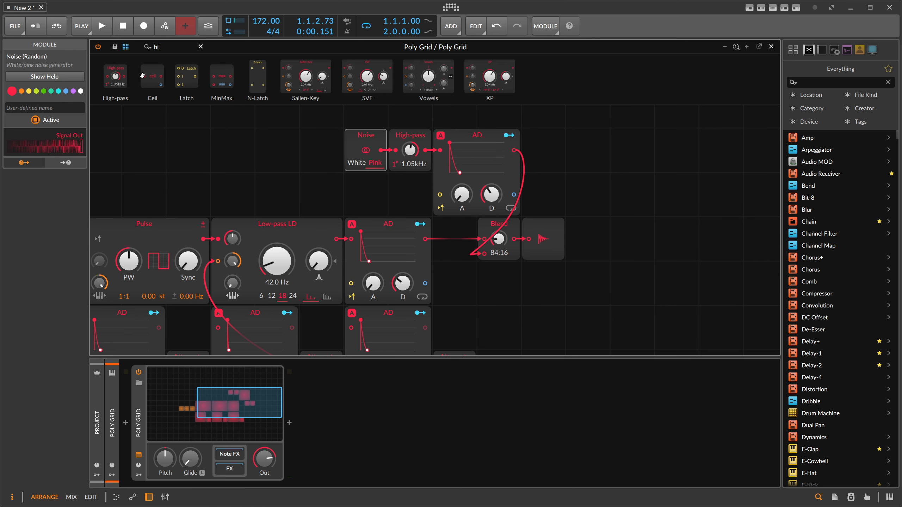
- Insert a Low-pass after the High-pass and set the cutoffs to about 149 Hz and 267 Hz
{"action": "type", "text": "lo"}
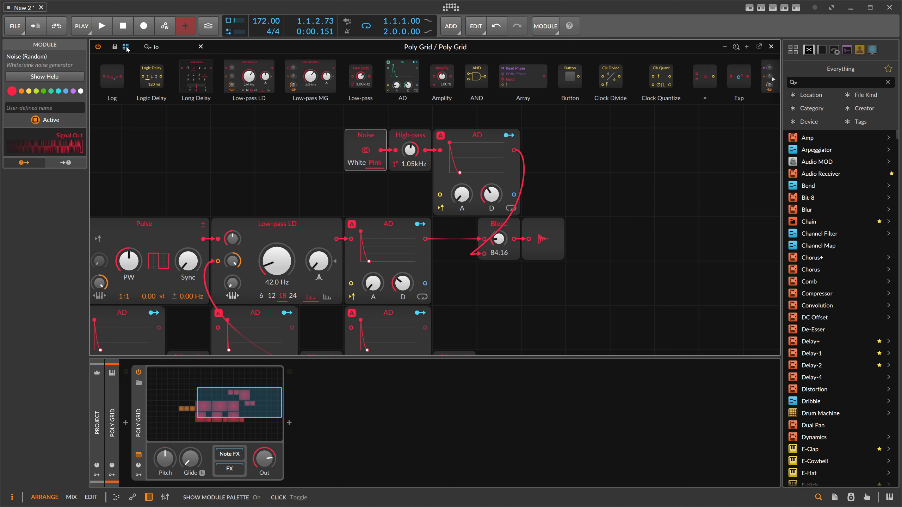
{"action": "left_click_drag", "start_coordinate": [360, 77], "coordinate": [433, 150]}
{"action": "left_click_drag", "start_coordinate": [455, 150], "coordinate": [454, 160]}
{"action": "mouse_move", "coordinate": [410, 150]}
{"action": "left_mouse_down"}
{"action": "mouse_move", "coordinate": [410, 167]}
{"action": "mouse_move", "coordinate": [455, 165]}
{"action": "mouse_move", "coordinate": [454, 172]}
{"action": "mouse_move", "coordinate": [410, 157]}
{"action": "left_mouse_up"}
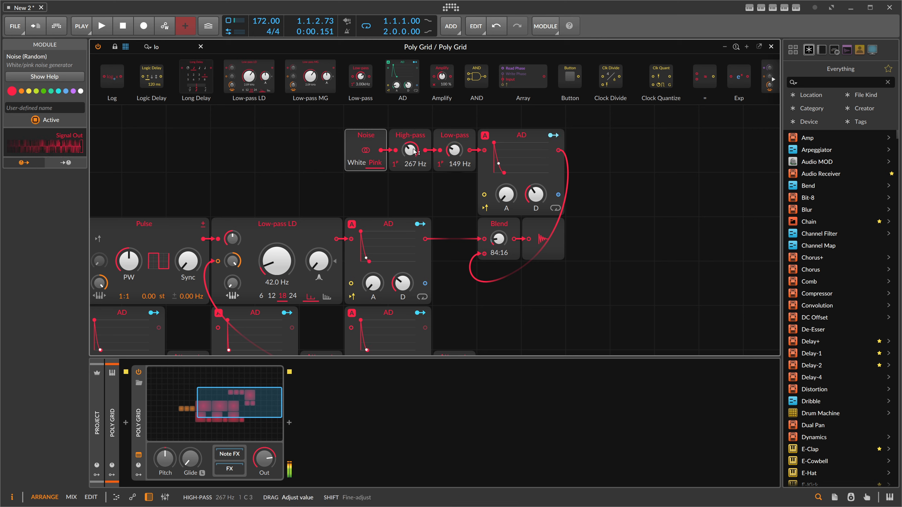
- Set the noise envelope's decay to 850 ms and the Blend to 87:13
{"action": "left_click_drag", "start_coordinate": [535, 200], "coordinate": [535, 193]}
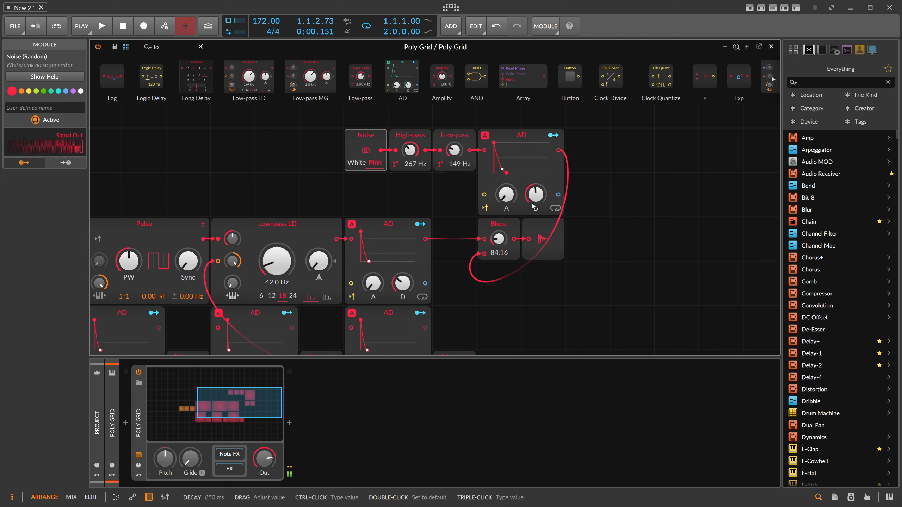
{"action": "left_click_drag", "start_coordinate": [505, 240], "coordinate": [499, 240]}
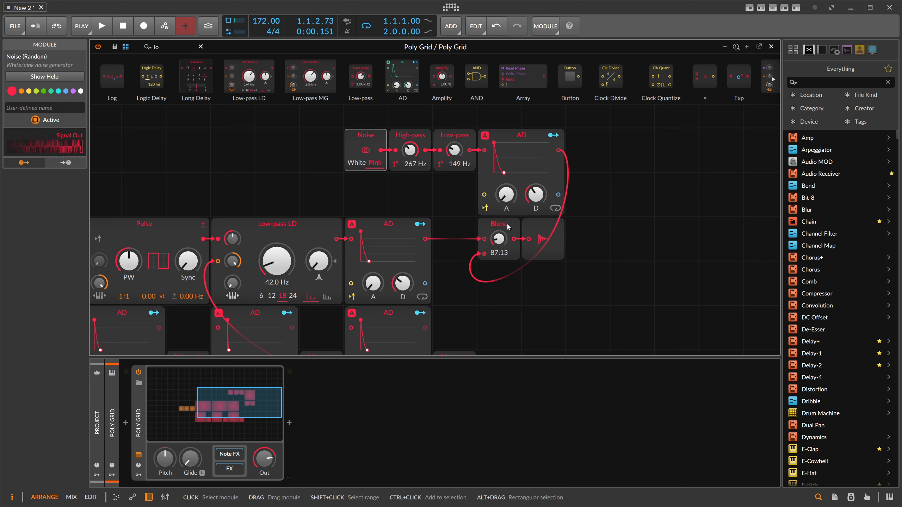
- Raise the noise High-pass cutoff to 1.32 kHz and the Low-pass cutoff to 892 Hz
{"action": "left_click_drag", "start_coordinate": [414, 152], "coordinate": [455, 139]}
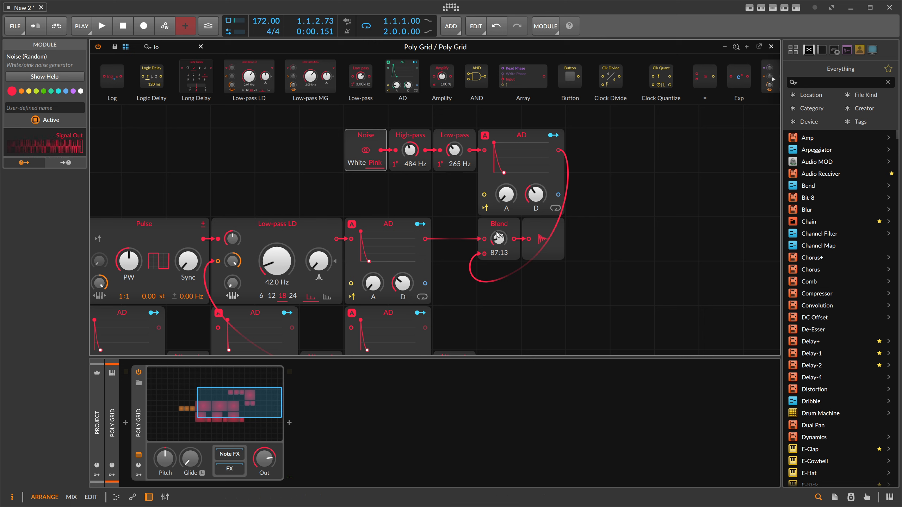
{"action": "left_click_drag", "start_coordinate": [413, 152], "coordinate": [454, 137]}
{"action": "left_click_drag", "start_coordinate": [412, 151], "coordinate": [411, 140]}
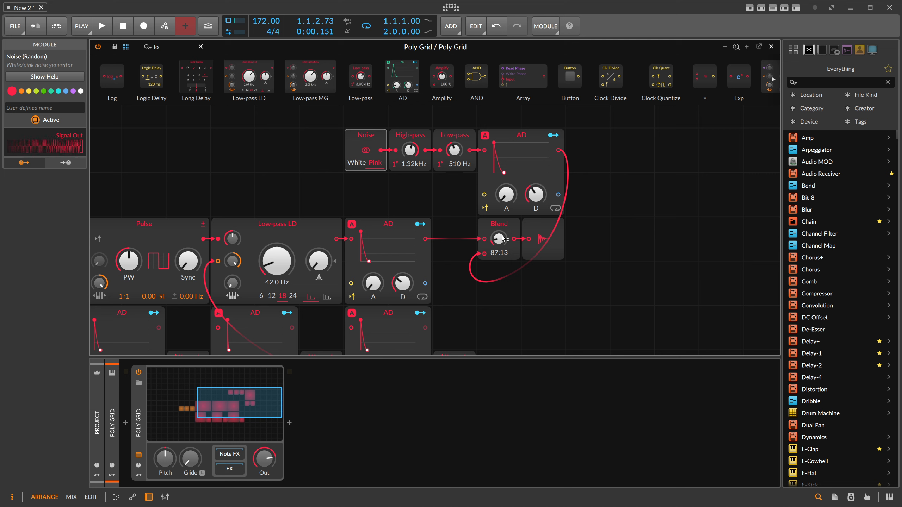
{"action": "left_click_drag", "start_coordinate": [454, 151], "coordinate": [454, 140]}
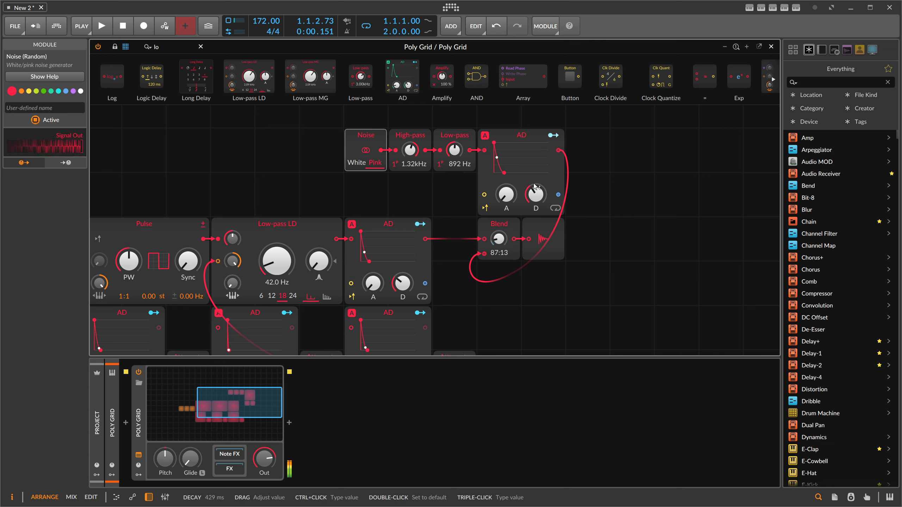
- Raise the noise envelope's decay slightly and close the grid editor
{"action": "left_click_drag", "start_coordinate": [536, 196], "coordinate": [536, 181]}
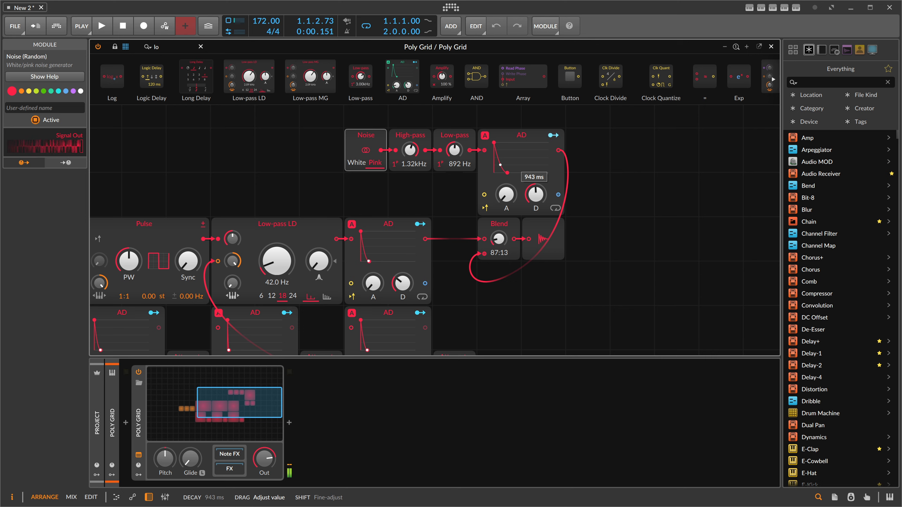
{"action": "left_click", "coordinate": [770, 47]}
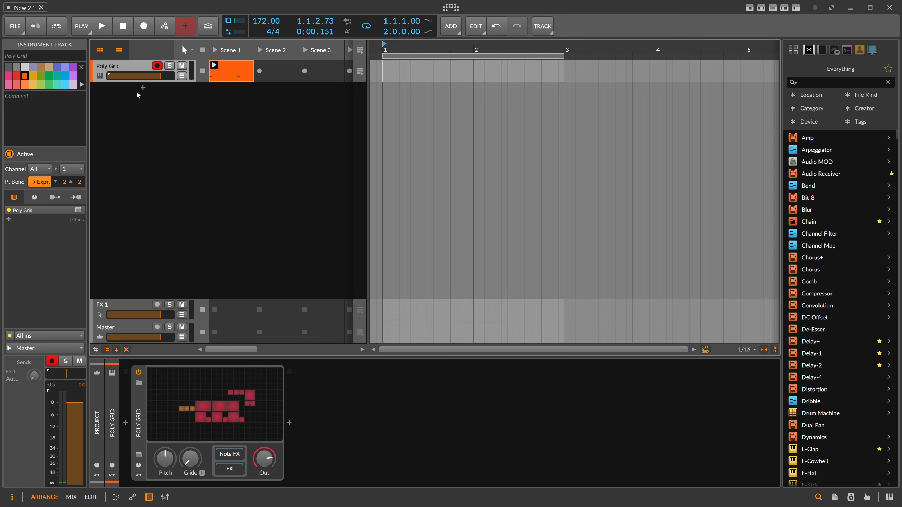
- Rename the instrument track as Kick
{"action": "key", "text": "ctrl+r"}
{"action": "type", "text": "Kick"}
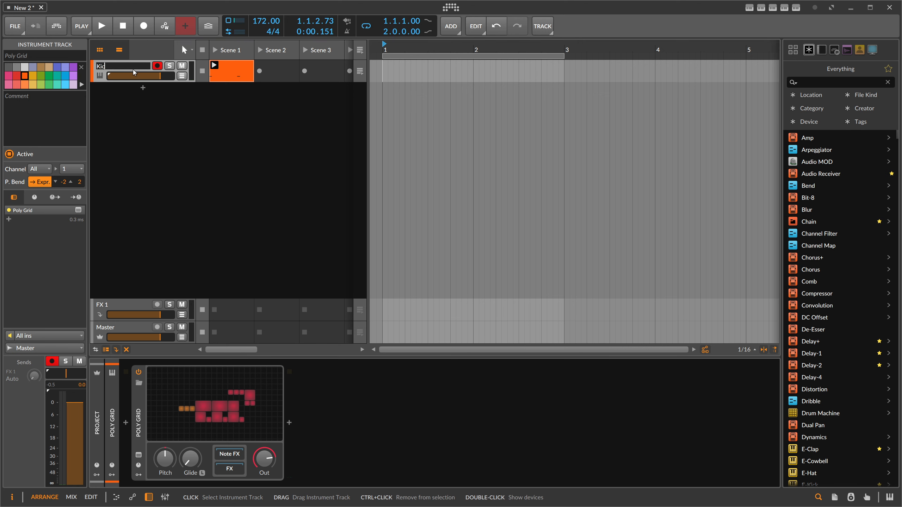
{"action": "key", "text": "Return"}
- Add a new instrument track loaded with a Poly Grid device
{"action": "double_click", "coordinate": [141, 91]}
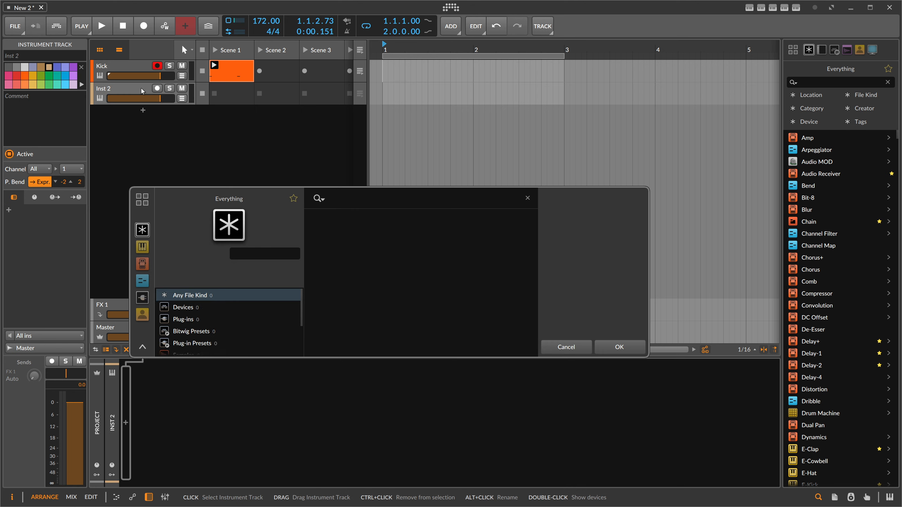
{"action": "type", "text": "poly"}
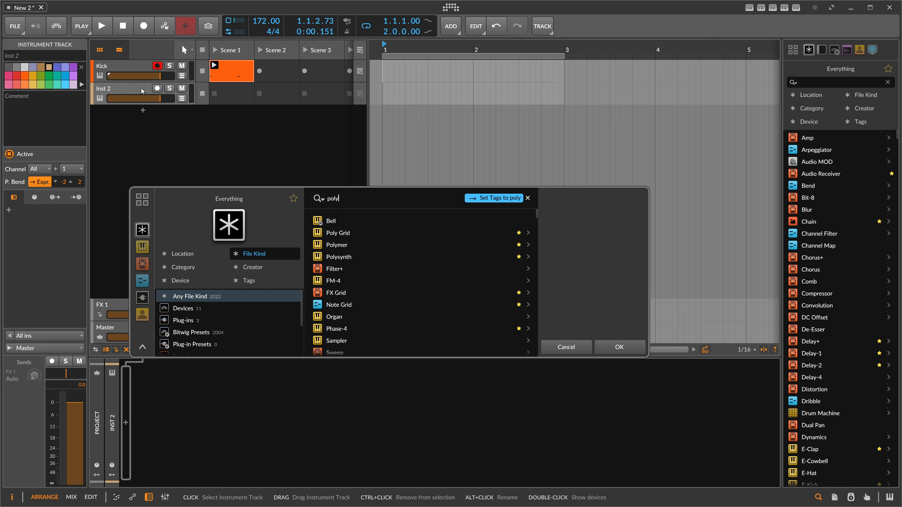
{"action": "type", "text": " gg"}
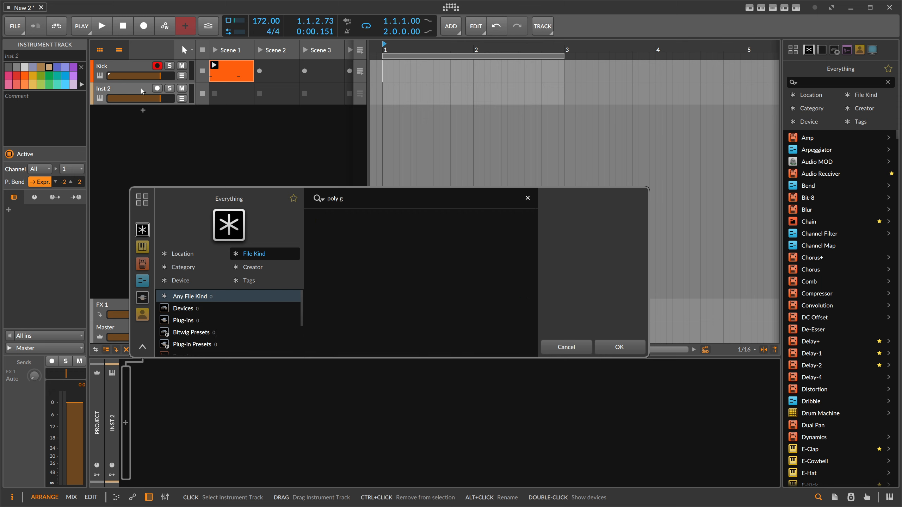
{"action": "type", "text": "rrid"}
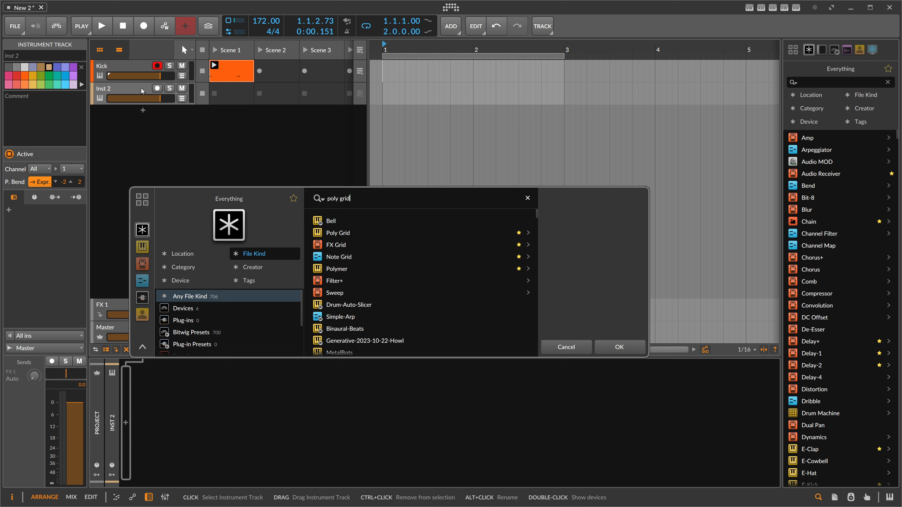
{"action": "key", "text": "Down"}
{"action": "key", "text": "Down"}
{"action": "key", "text": "Return"}
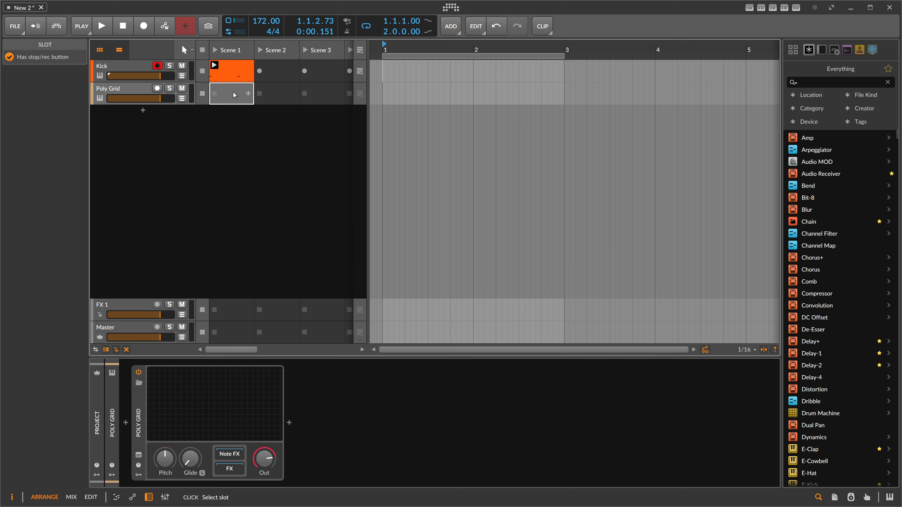
- Create a launcher clip in the new track's Scene 1 slot and open it in the note editor
{"action": "double_click", "coordinate": [232, 96]}
{"action": "left_click_drag", "start_coordinate": [231, 96], "coordinate": [231, 97]}
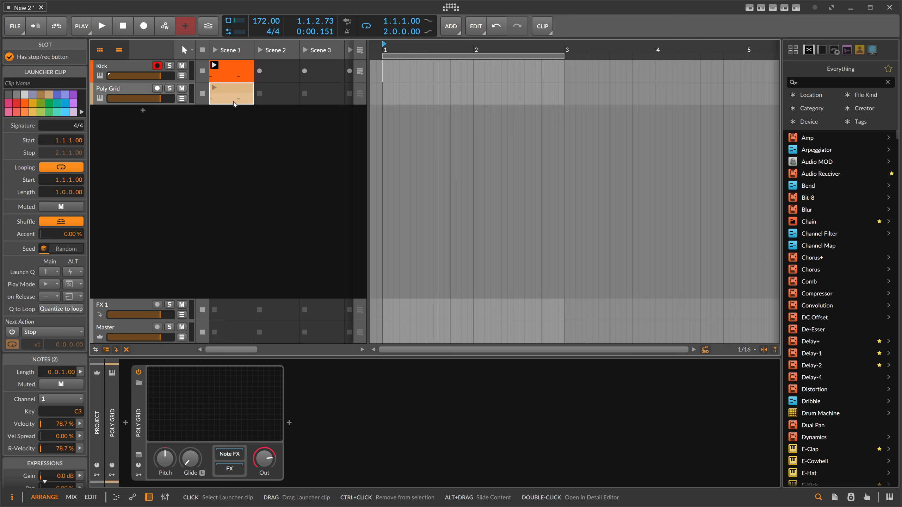
{"action": "double_click", "coordinate": [233, 101]}
- Move the clip's two C3 notes to start at 1.2.1 and 1.4.1
{"action": "left_click", "coordinate": [205, 222]}
{"action": "key", "text": "Right"}
{"action": "key", "text": "Right"}
{"action": "key", "text": "Right"}
{"action": "key", "text": "Right"}
{"action": "key", "text": "Right"}
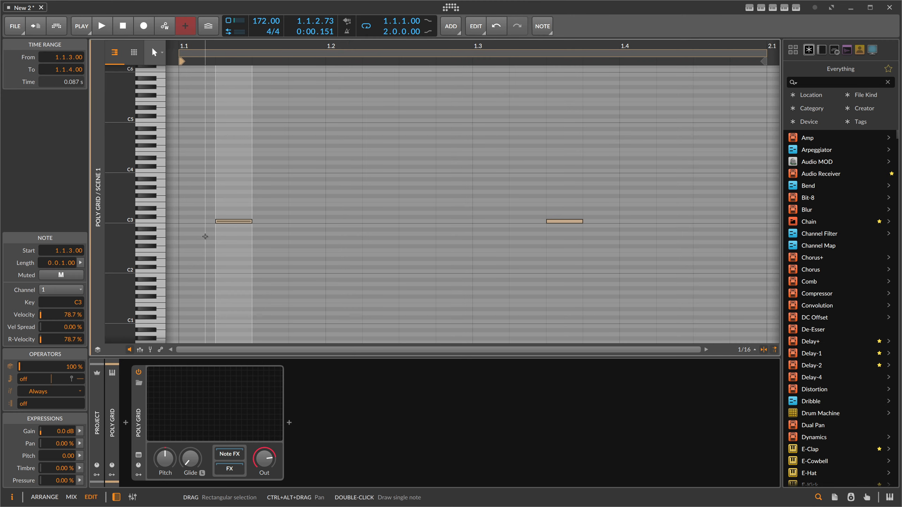
{"action": "left_click_drag", "start_coordinate": [350, 45], "coordinate": [343, 65]}
{"action": "key", "text": "Left"}
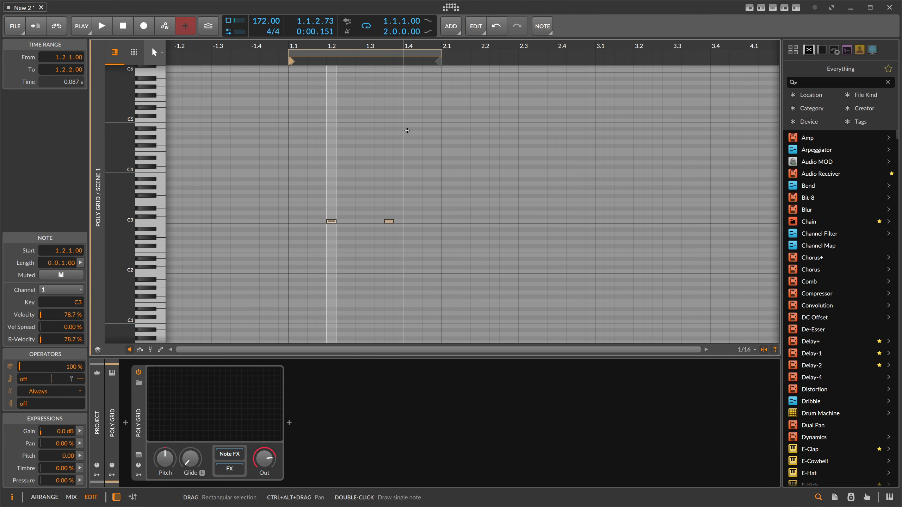
{"action": "left_click_drag", "start_coordinate": [387, 197], "coordinate": [388, 228]}
{"action": "key", "text": "Right"}
{"action": "key", "text": "Right"}
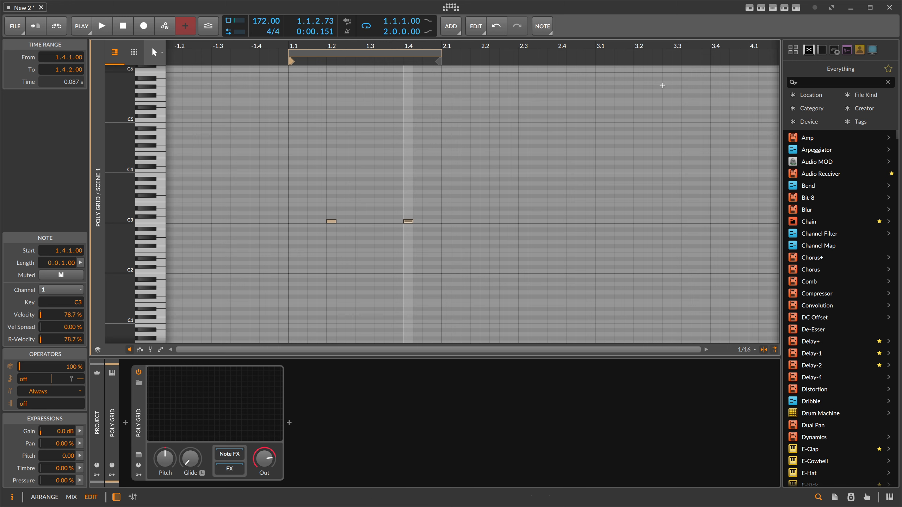
- Open the new Poly Grid editor and add a Pulse oscillator module
{"action": "left_click", "coordinate": [663, 86]}
{"action": "key", "text": "Tab"}
{"action": "left_click", "coordinate": [249, 395]}
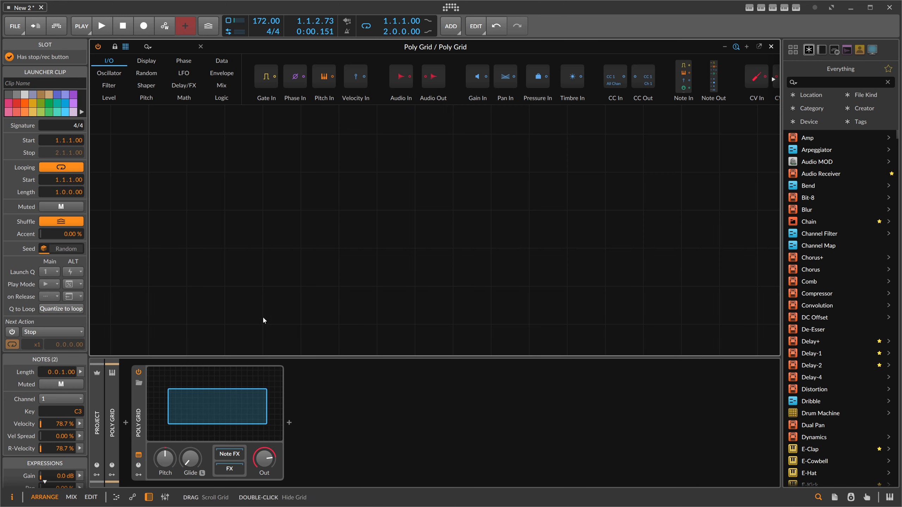
{"action": "left_click", "coordinate": [166, 45]}
{"action": "type", "text": "pulse"}
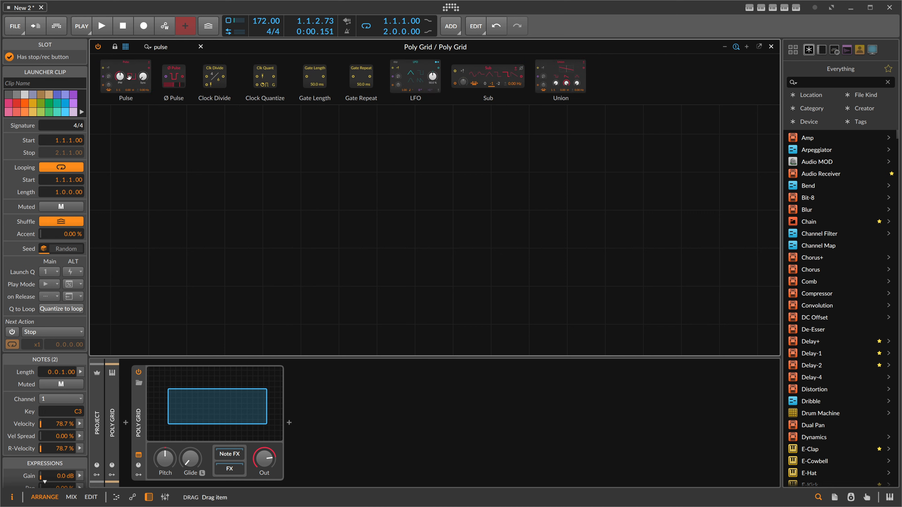
{"action": "left_click_drag", "start_coordinate": [129, 77], "coordinate": [327, 212]}
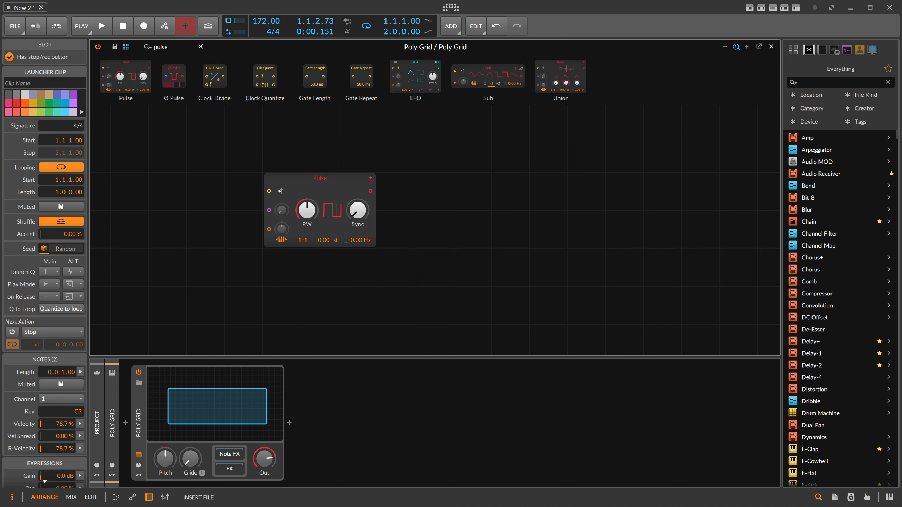
- Add a Pitch module feeding the Pulse oscillator's pitch input
{"action": "type", "text": "itch"}
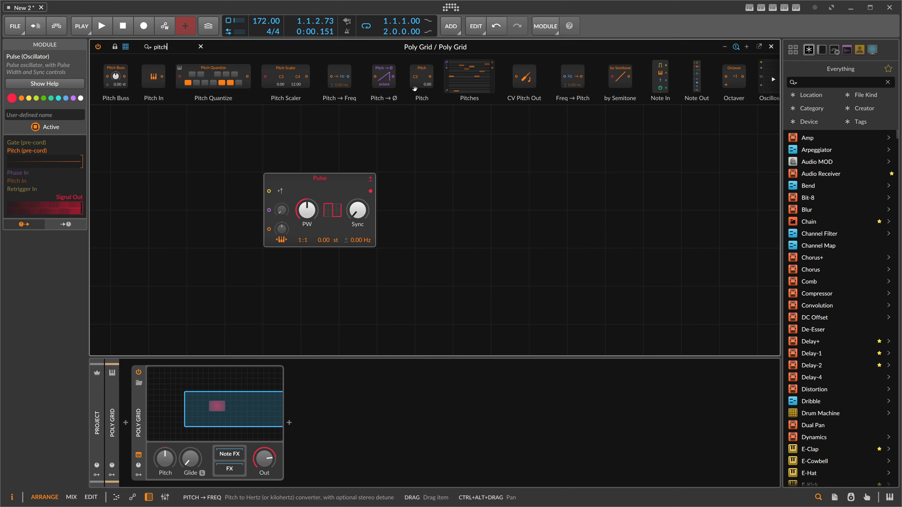
{"action": "left_click_drag", "start_coordinate": [415, 88], "coordinate": [280, 111]}
{"action": "left_click", "coordinate": [279, 237]}
- Insert an AD envelope after the Pulse oscillator
{"action": "double_click", "coordinate": [169, 49]}
{"action": "type", "text": "ad"}
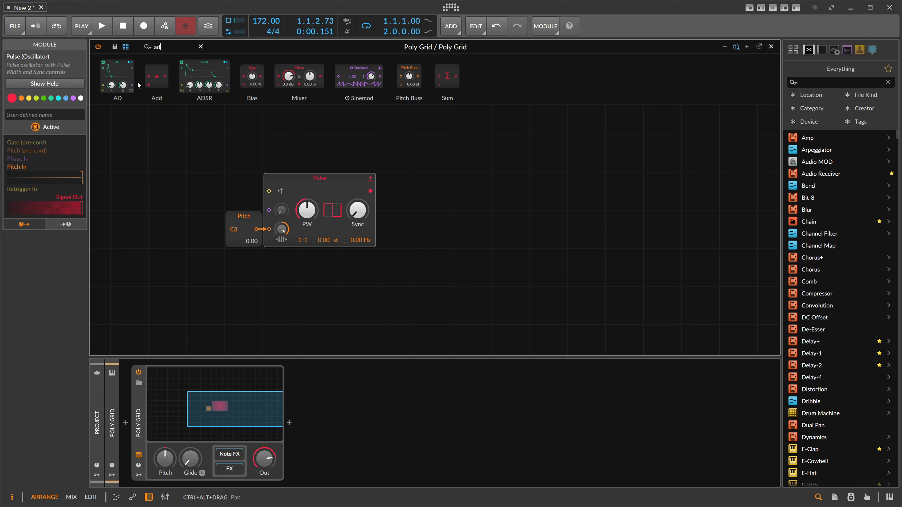
{"action": "key", "text": "Return"}
{"action": "left_click_drag", "start_coordinate": [165, 49], "coordinate": [105, 46]}
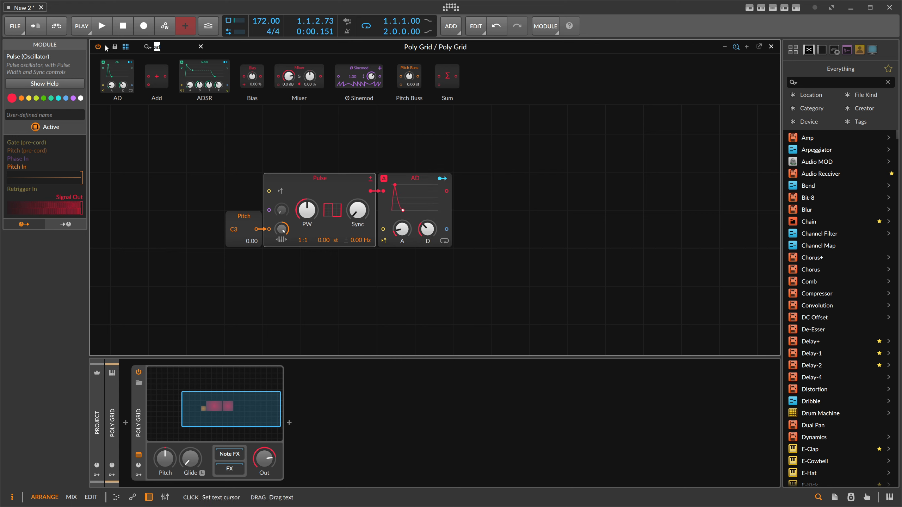
- Add an Audio Out module after the AD envelope
{"action": "type", "text": "out"}
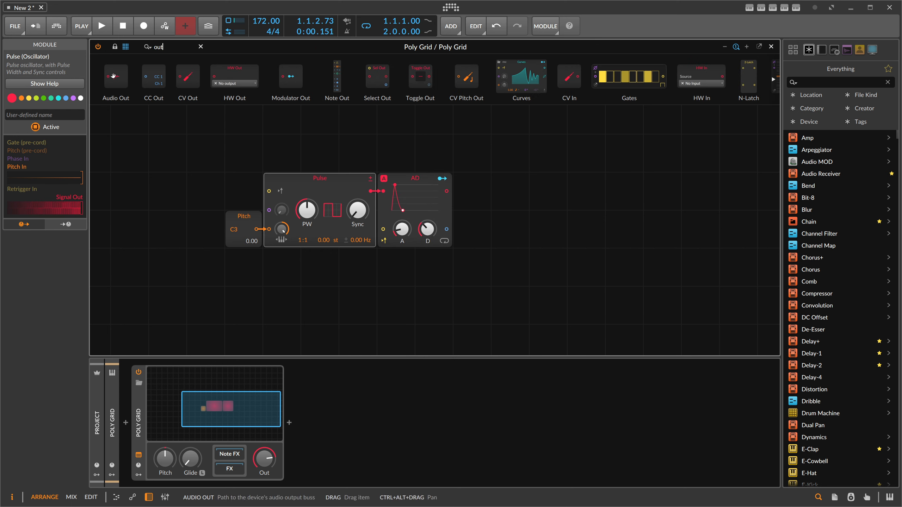
{"action": "key", "text": "Return"}
{"action": "left_click_drag", "start_coordinate": [165, 48], "coordinate": [83, 45]}
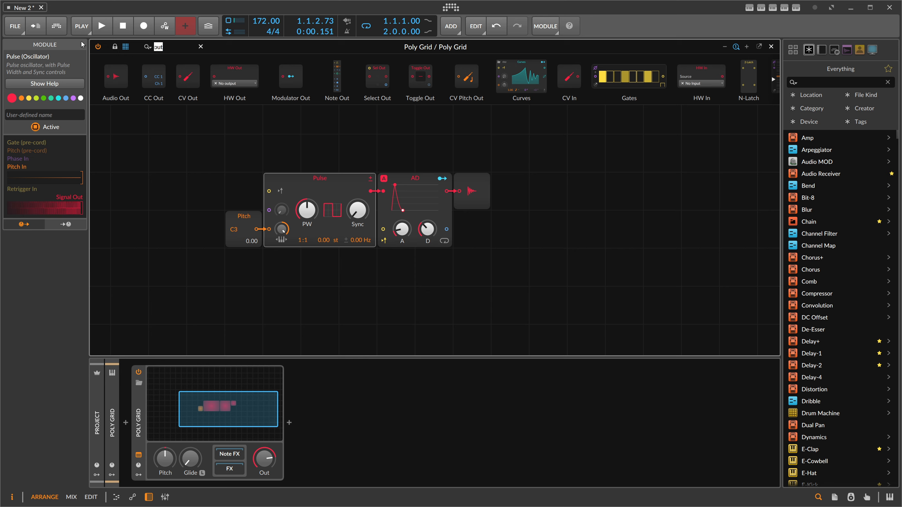
- Insert a Low-pass LD filter between the Pulse oscillator and the AD envelope
{"action": "type", "text": "ld"}
{"action": "left_click_drag", "start_coordinate": [126, 76], "coordinate": [376, 192]}
- Set the Low-pass LD cutoff to 740 Hz, adjusting its key tracking and the envelope's attack
{"action": "left_click_drag", "start_coordinate": [396, 230], "coordinate": [397, 253]}
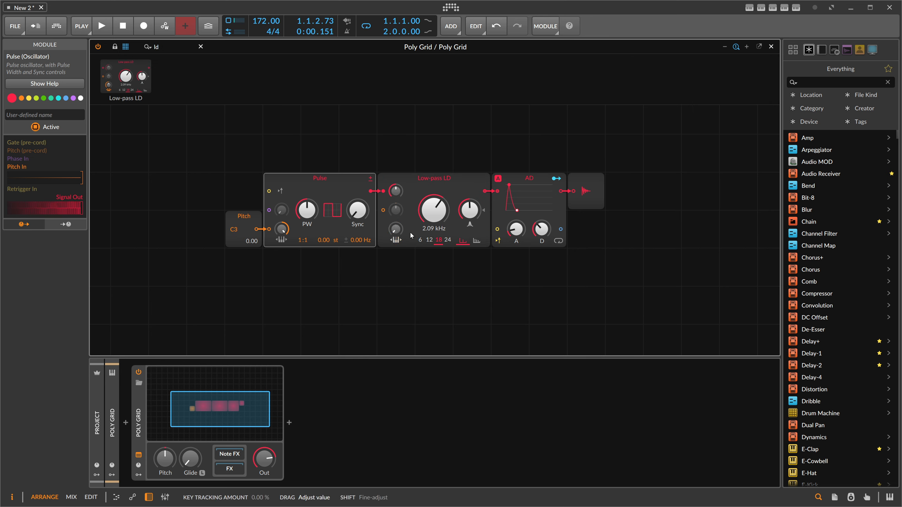
{"action": "left_click_drag", "start_coordinate": [435, 212], "coordinate": [439, 227]}
{"action": "left_click_drag", "start_coordinate": [516, 229], "coordinate": [541, 236]}
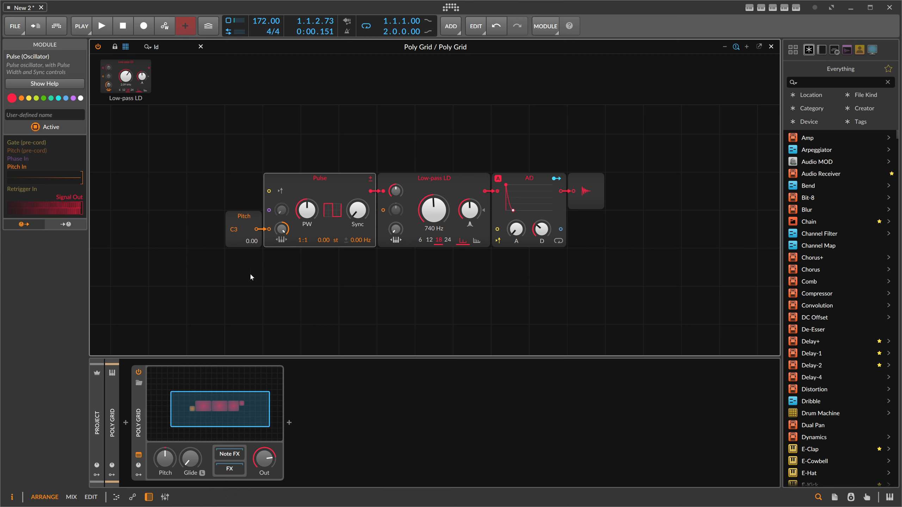
- Play the new clip to audition the patch and reopen the grid editor
{"action": "left_click", "coordinate": [112, 413]}
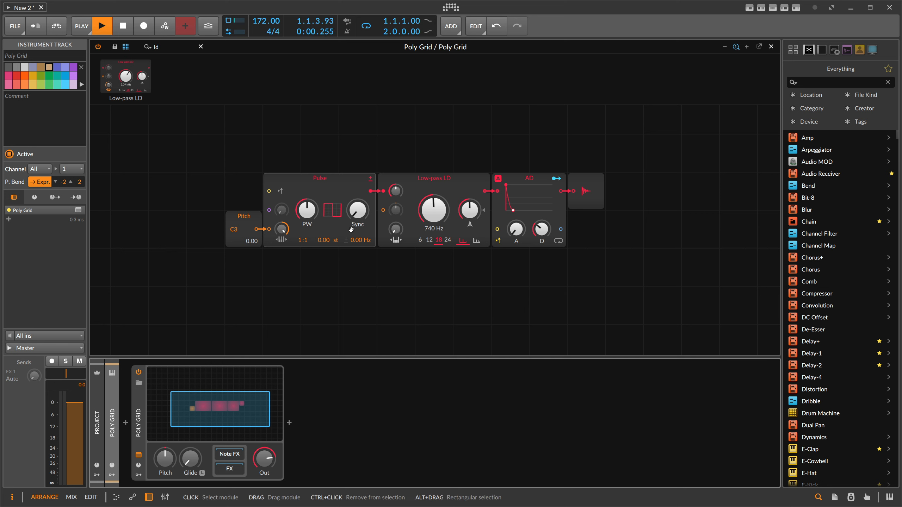
{"action": "left_click", "coordinate": [139, 400]}
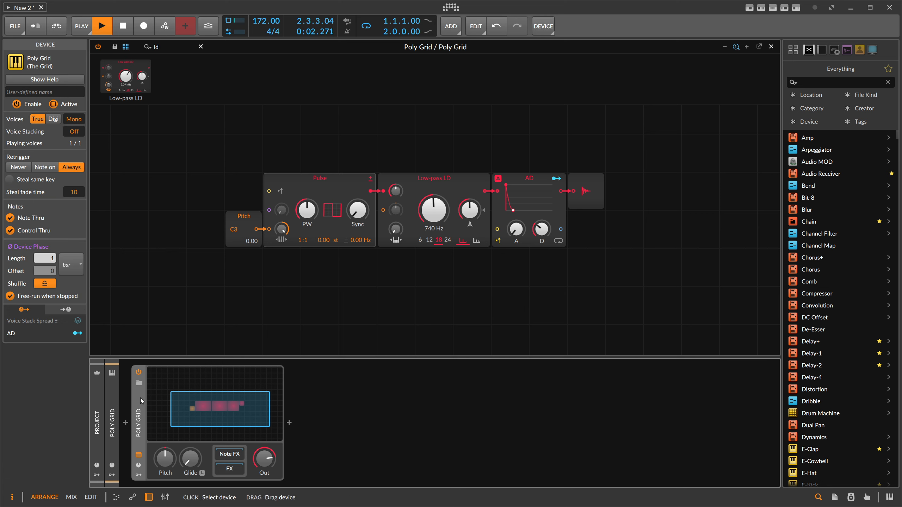
{"action": "left_click", "coordinate": [115, 407]}
{"action": "left_click", "coordinate": [771, 47]}
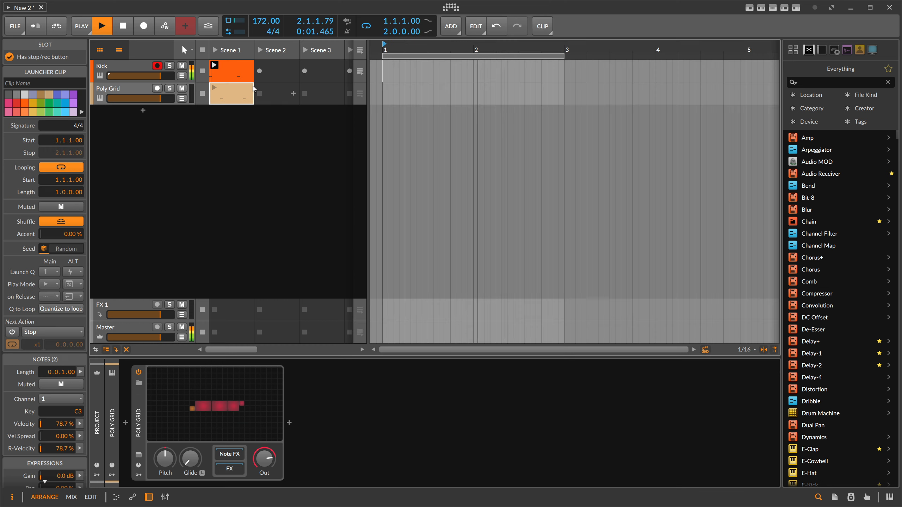
{"action": "left_click", "coordinate": [213, 385]}
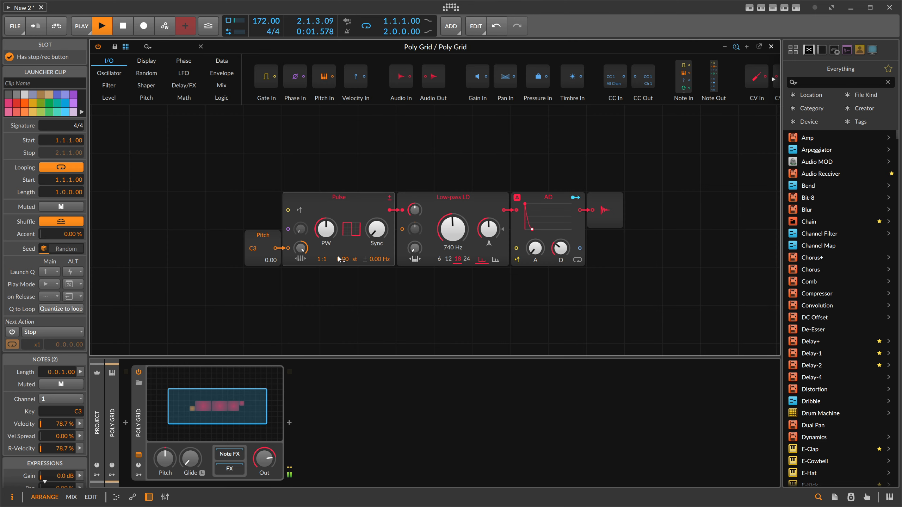
{"action": "key", "text": "space"}
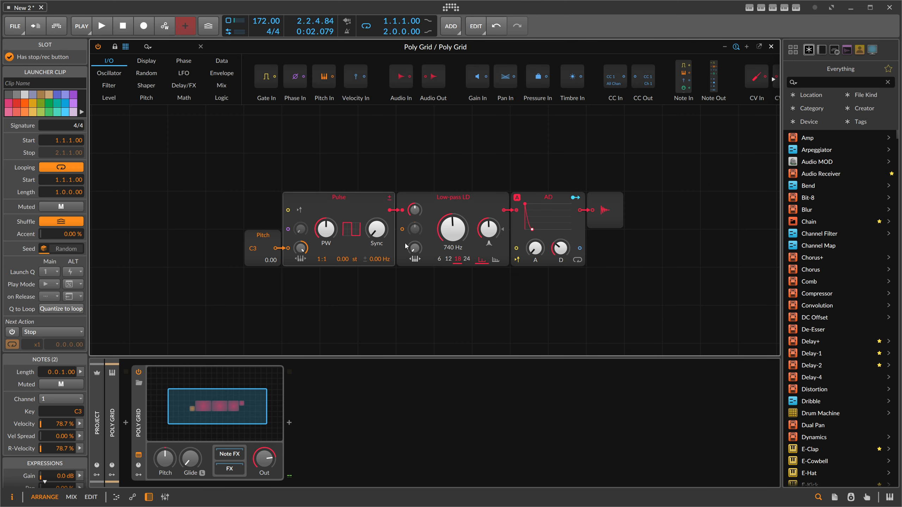
- Set the Pitch module to -2.00 (A#2) and restart playback
{"action": "left_click_drag", "start_coordinate": [254, 247], "coordinate": [254, 250]}
{"action": "key", "text": "space"}
{"action": "key", "text": "space"}
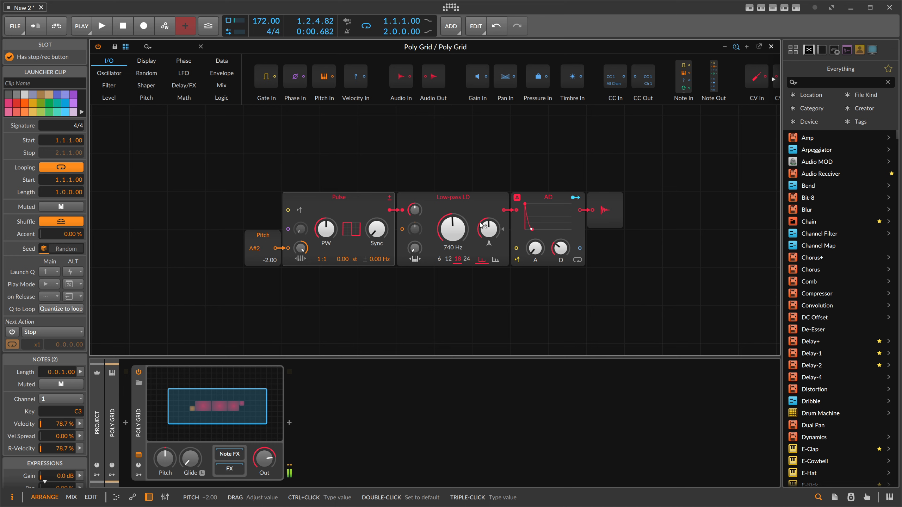
- Add a second AD envelope from the first one and set its decay to 41.9 ms
{"action": "left_click_drag", "start_coordinate": [540, 202], "coordinate": [503, 281]}
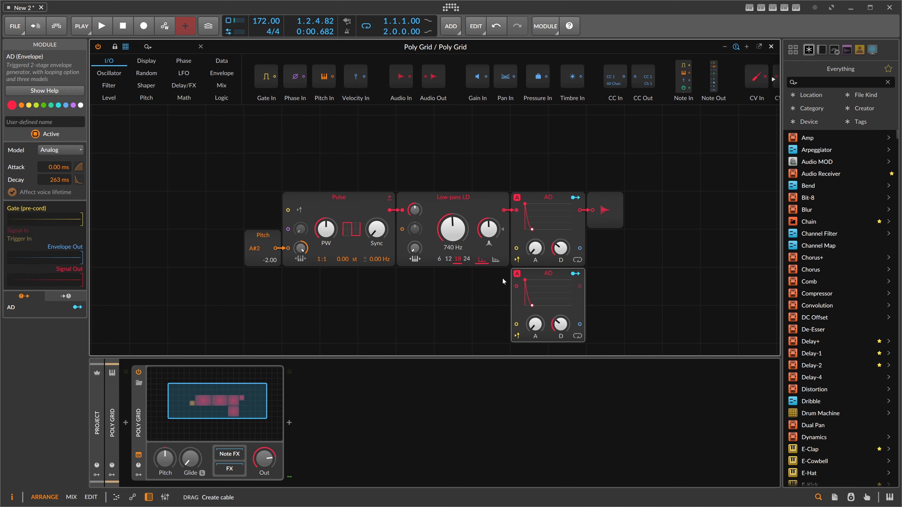
{"action": "scroll", "coordinate": [532, 297], "scroll_direction": "down", "scroll_amount": 1}
{"action": "left_click_drag", "start_coordinate": [558, 287], "coordinate": [558, 300]}
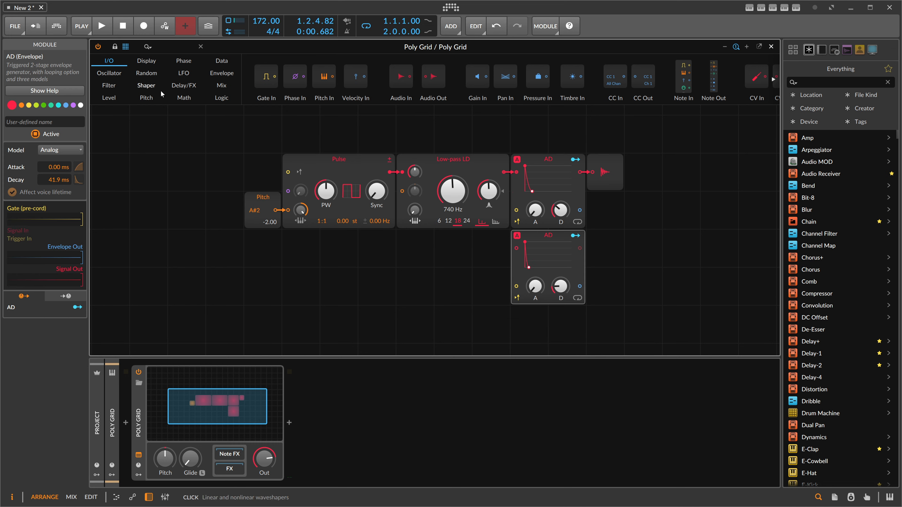
- Insert an Add module after the Pitch module and patch the second AD envelope into it
{"action": "left_click", "coordinate": [142, 50]}
{"action": "type", "text": "add"}
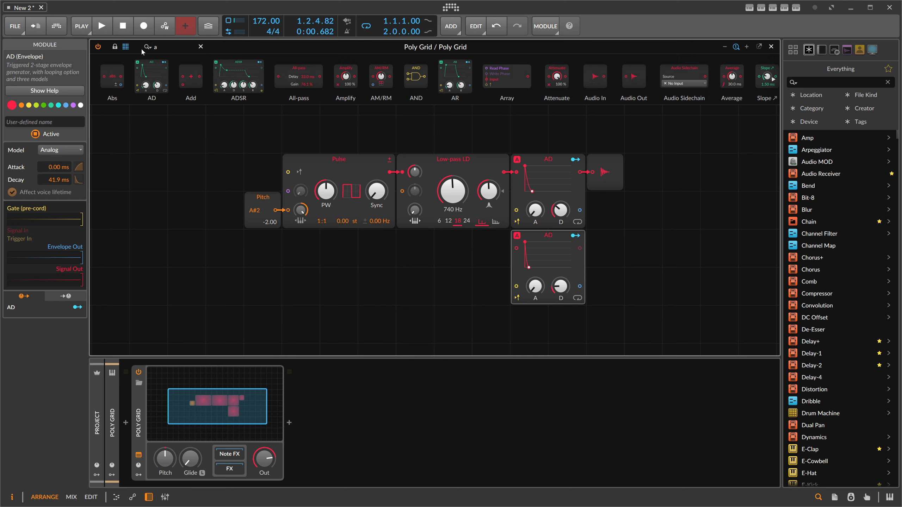
{"action": "left_click", "coordinate": [274, 209]}
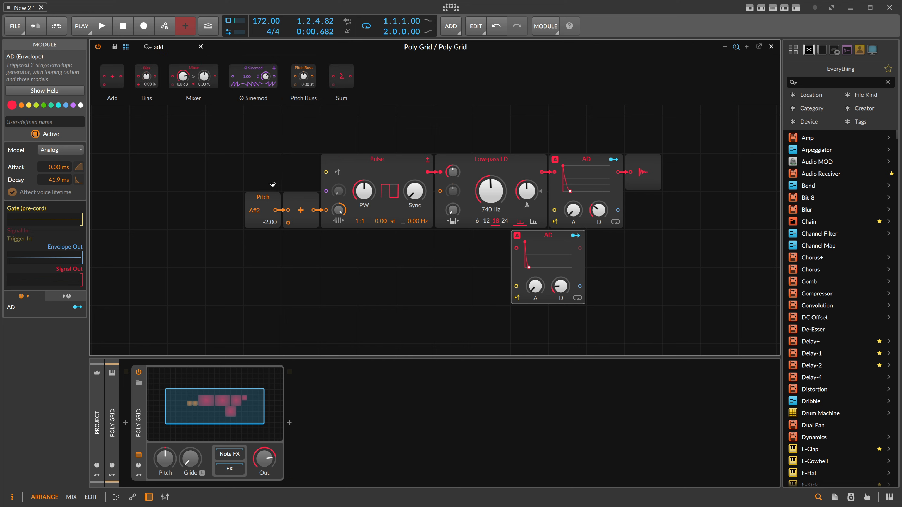
{"action": "left_click_drag", "start_coordinate": [517, 289], "coordinate": [227, 226]}
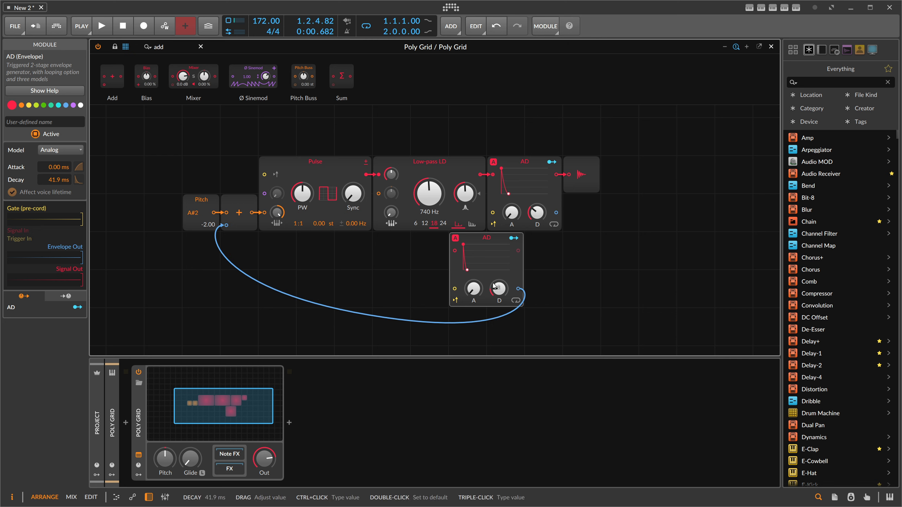
- Insert an Attenuate module between the second AD envelope and the Add module, setting it to 24.7%
{"action": "key", "text": "BackSpace"}
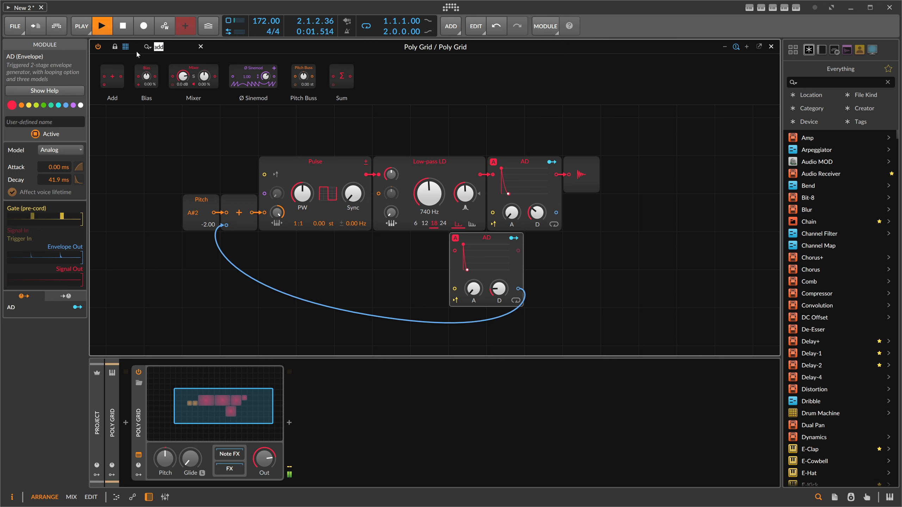
{"action": "key", "text": "BackSpace"}
{"action": "type", "text": "tt"}
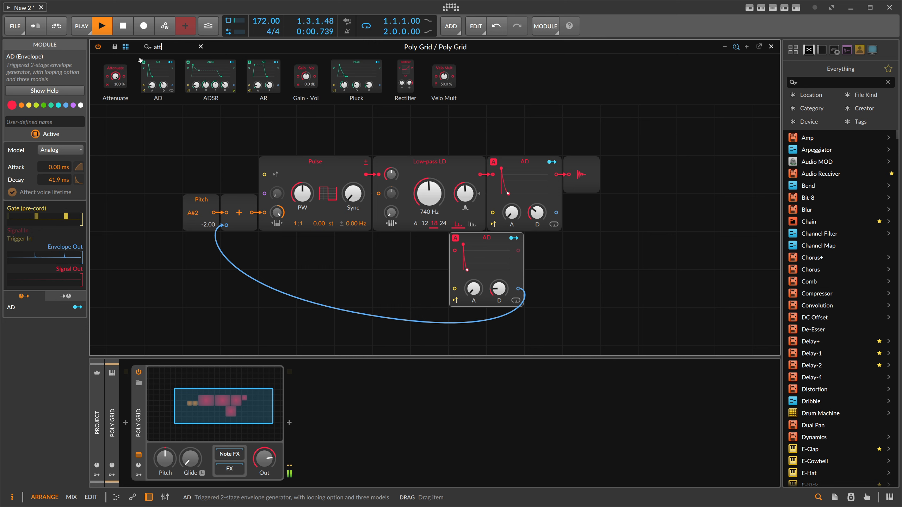
{"action": "key", "text": "Return"}
{"action": "left_click_drag", "start_coordinate": [529, 268], "coordinate": [520, 290]}
{"action": "left_click_drag", "start_coordinate": [543, 289], "coordinate": [543, 343]}
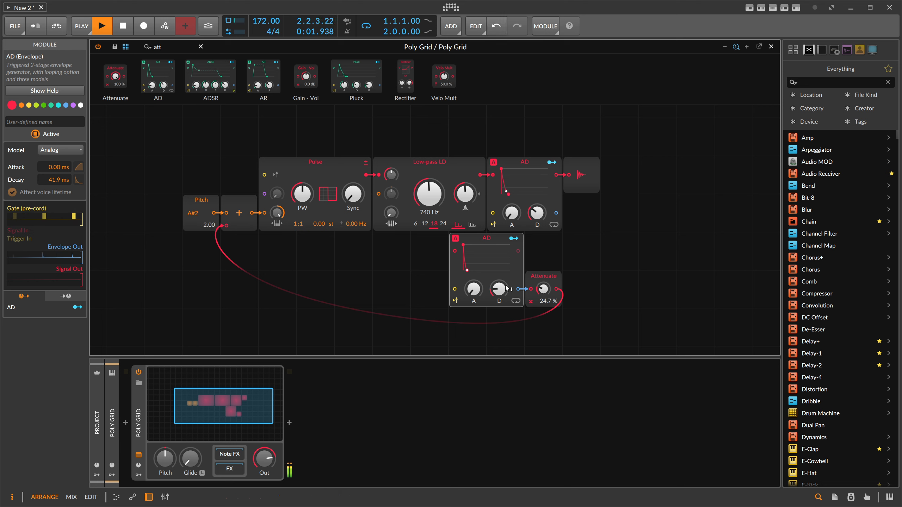
- Set the second AD envelope's decay to 20.6 ms, adjust the output envelope's decay, and start playback
{"action": "left_click_drag", "start_coordinate": [498, 289], "coordinate": [499, 293]}
{"action": "left_click_drag", "start_coordinate": [537, 213], "coordinate": [537, 216]}
{"action": "key", "text": "space"}
- Move the pitch envelope and its Attenuate module under the Pulse, and set the filter cutoff to 110 Hz
{"action": "left_click_drag", "start_coordinate": [592, 314], "coordinate": [466, 242]}
{"action": "left_click_drag", "start_coordinate": [470, 244], "coordinate": [317, 245]}
{"action": "left_click_drag", "start_coordinate": [429, 194], "coordinate": [429, 214]}
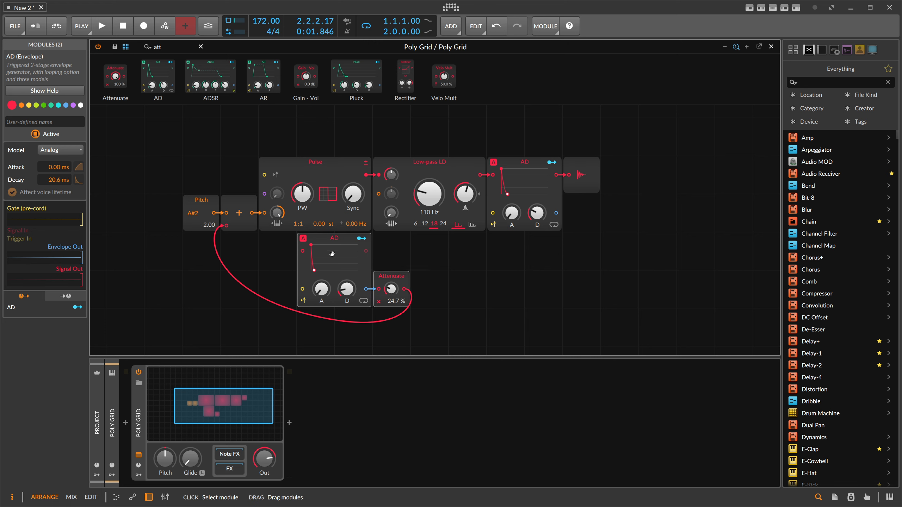
- Duplicate the envelope and Attenuate pair and patch the copy into the Low-pass LD cutoff input
{"action": "left_click_drag", "start_coordinate": [333, 254], "coordinate": [438, 255], "text": "ctrl"}
{"action": "left_click_drag", "start_coordinate": [518, 289], "coordinate": [379, 193]}
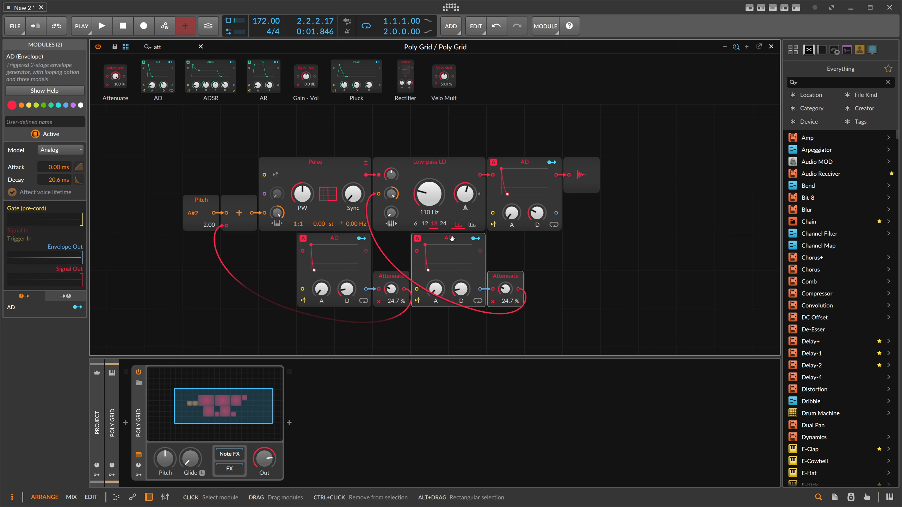
- Set the filter envelope's decay to 217 ms and its attenuation to 32.0%
{"action": "key", "text": "space"}
{"action": "left_click_drag", "start_coordinate": [505, 289], "coordinate": [461, 286]}
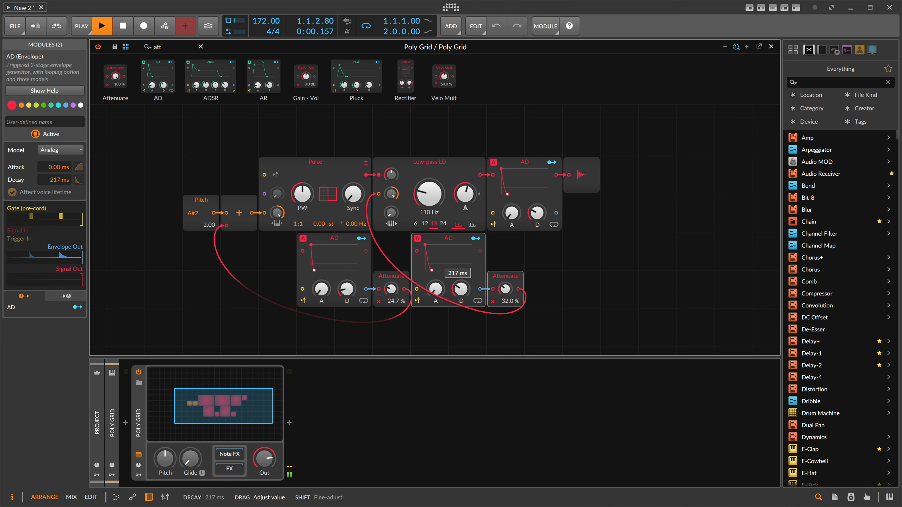
- Set the Pitch module to 5.00 (F3) and the pitch envelope's attenuation to 43.3%
{"action": "left_click_drag", "start_coordinate": [209, 225], "coordinate": [208, 219]}
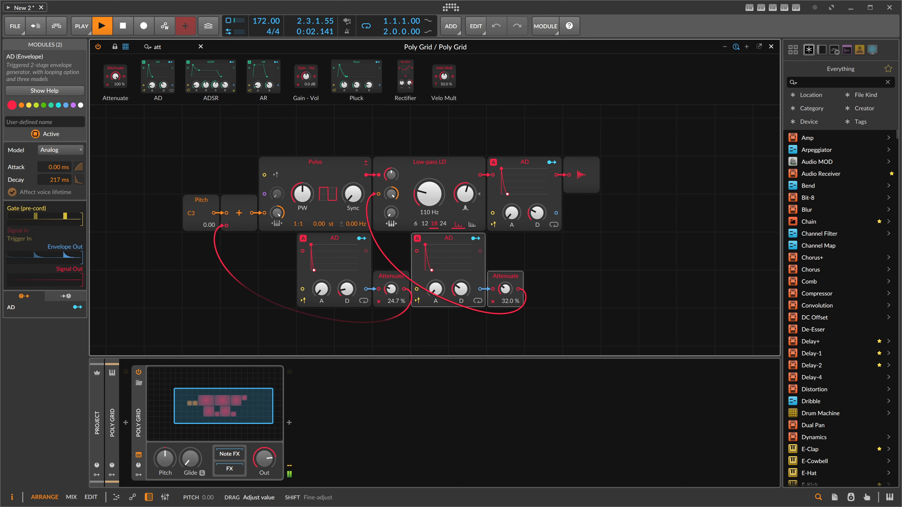
{"action": "left_click_drag", "start_coordinate": [347, 289], "coordinate": [390, 286]}
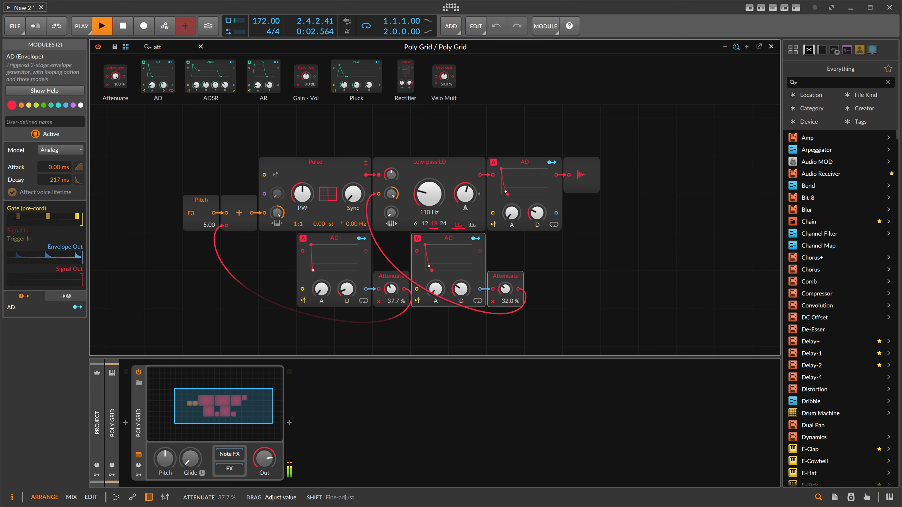
- Set the filter envelope's attenuation to 35.0% and decay to 52.3 ms, switch the filter slope to 12, and stop playback
{"action": "mouse_move", "coordinate": [505, 288]}
{"action": "left_mouse_down"}
{"action": "mouse_move", "coordinate": [504, 279]}
{"action": "mouse_move", "coordinate": [505, 289]}
{"action": "left_mouse_up"}
{"action": "left_click_drag", "start_coordinate": [461, 289], "coordinate": [461, 297]}
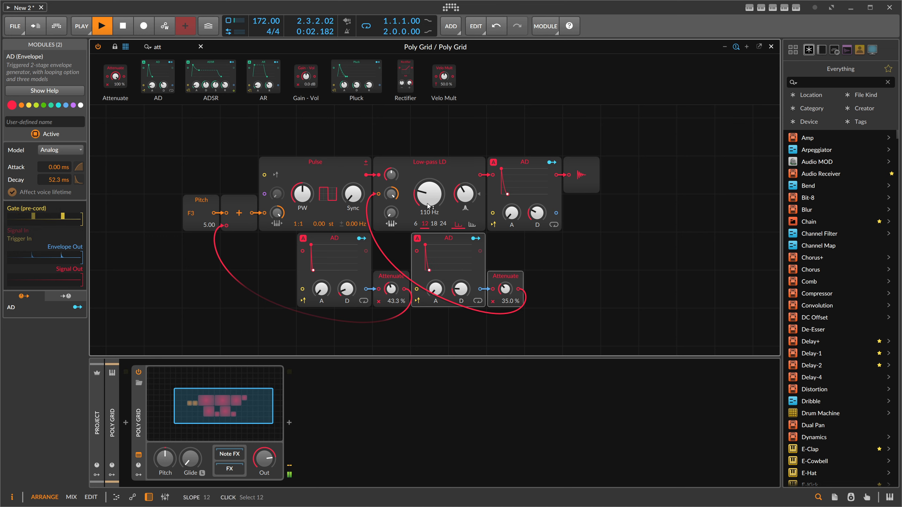
{"action": "left_click_drag", "start_coordinate": [429, 206], "coordinate": [429, 207]}
{"action": "key", "text": "space"}
- Search for Push and insert a Push module after the output AD envelope
{"action": "left_click_drag", "start_coordinate": [164, 47], "coordinate": [144, 46]}
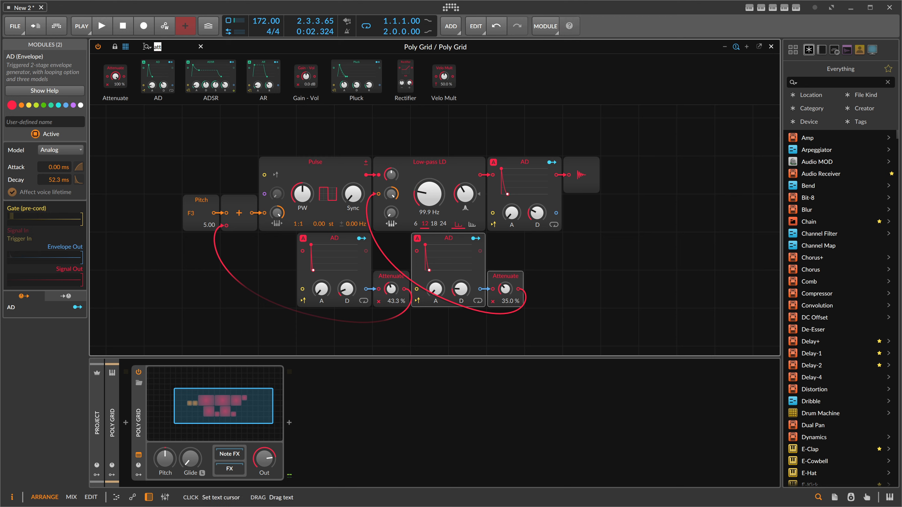
{"action": "type", "text": "push"}
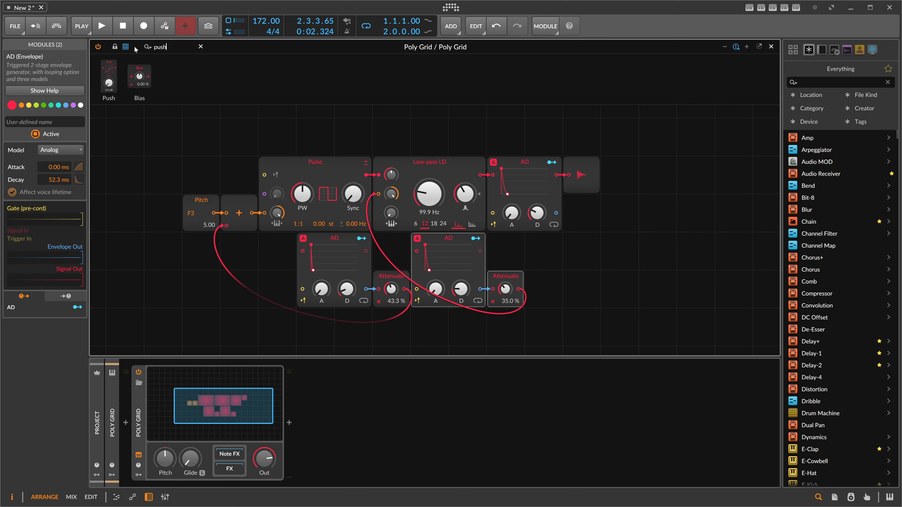
{"action": "left_click_drag", "start_coordinate": [108, 77], "coordinate": [581, 174]}
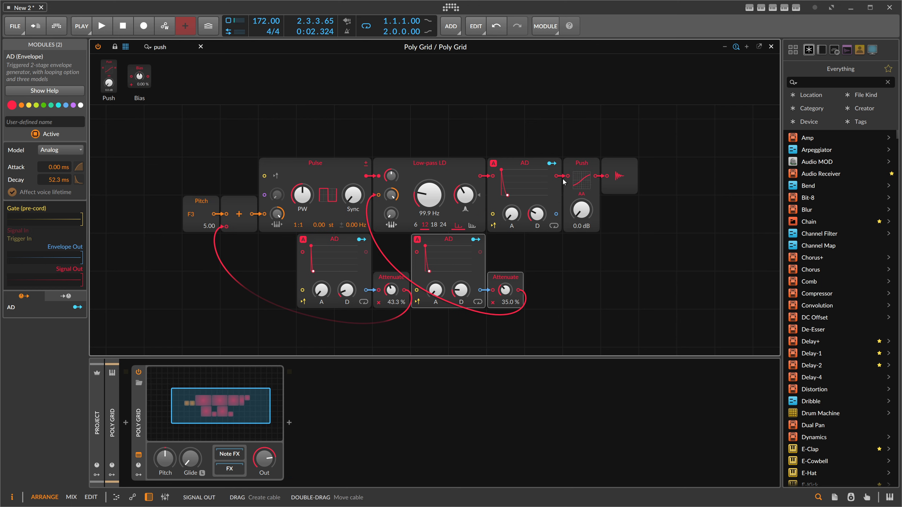
- Set the Push drive to +9.5 dB while auditioning the patch
{"action": "key", "text": "space"}
{"action": "mouse_move", "coordinate": [586, 207]}
{"action": "left_mouse_down"}
{"action": "mouse_move", "coordinate": [586, 192]}
{"action": "mouse_move", "coordinate": [582, 215]}
{"action": "left_mouse_up"}
{"action": "key", "text": "space"}
{"action": "scroll", "coordinate": [377, 135], "scroll_direction": "up", "scroll_amount": 2}
- Add a Noise module and an AD envelope after it above the main chain
{"action": "left_click_drag", "start_coordinate": [171, 47], "coordinate": [108, 48]}
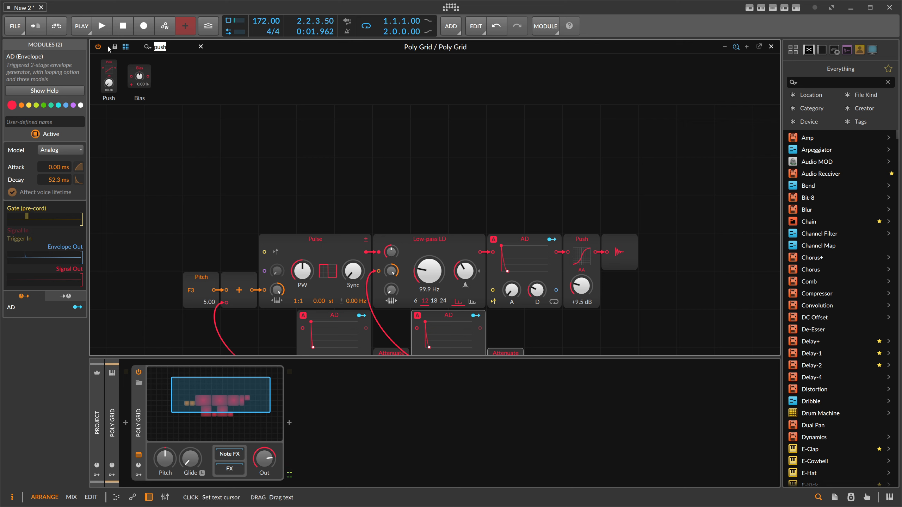
{"action": "type", "text": "noise"}
{"action": "left_click_drag", "start_coordinate": [112, 76], "coordinate": [390, 141]}
{"action": "type", "text": "ad"}
{"action": "left_click_drag", "start_coordinate": [117, 77], "coordinate": [437, 202]}
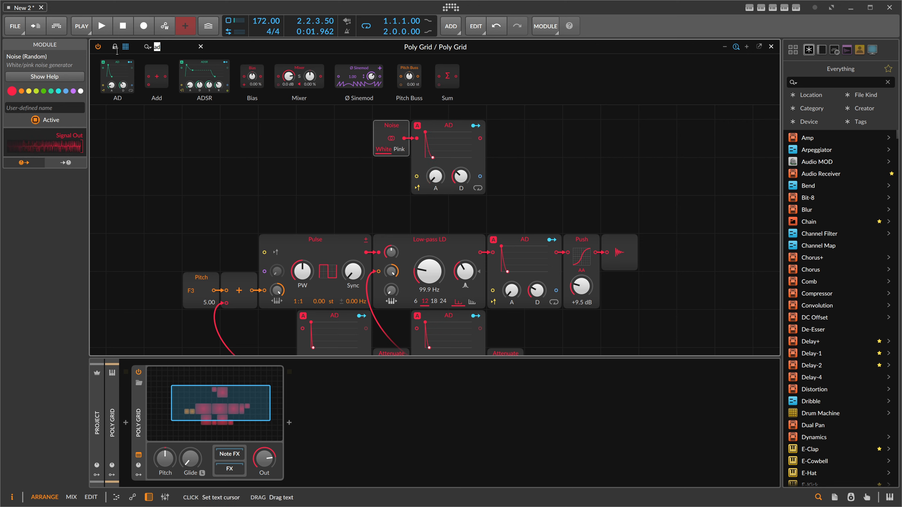
- Insert a Mixer module before Push and patch the noise envelope's output into its second channel
{"action": "key", "text": "BackSpace"}
{"action": "key", "text": "BackSpace"}
{"action": "type", "text": "mix"}
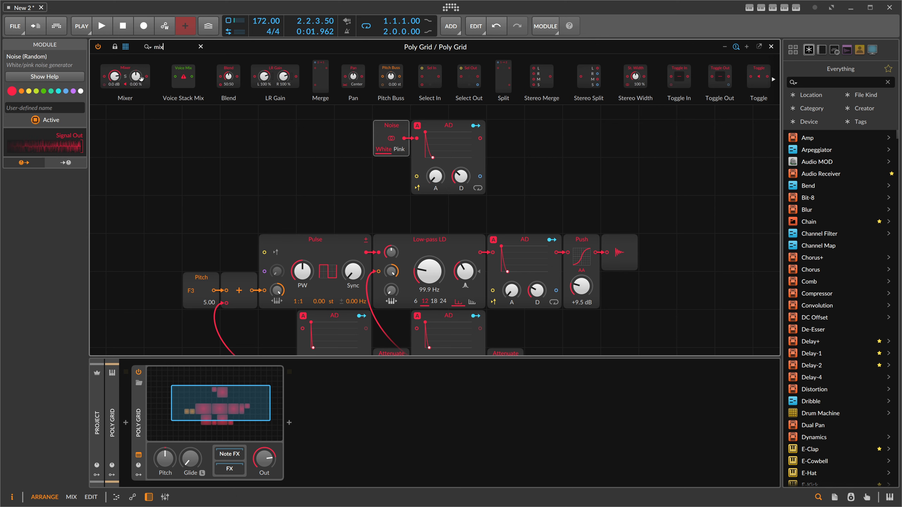
{"action": "left_click_drag", "start_coordinate": [125, 77], "coordinate": [573, 231]}
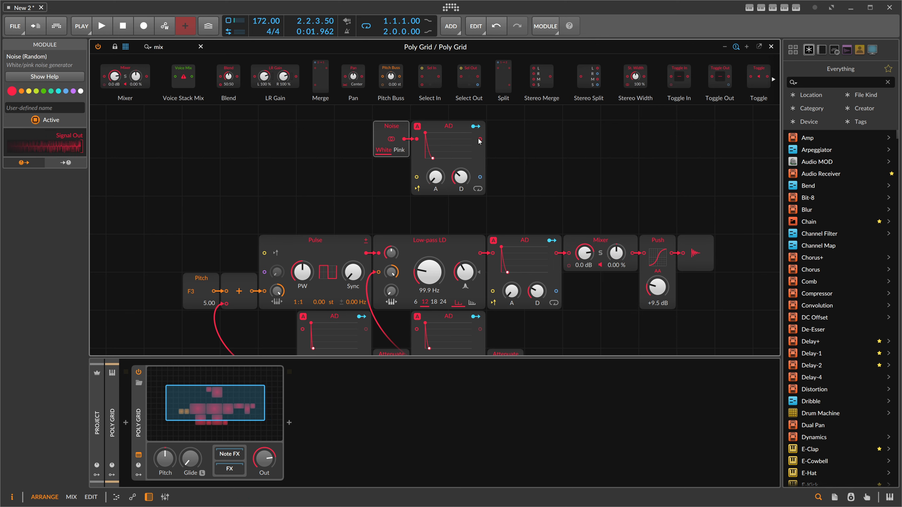
{"action": "left_click_drag", "start_coordinate": [481, 139], "coordinate": [533, 255]}
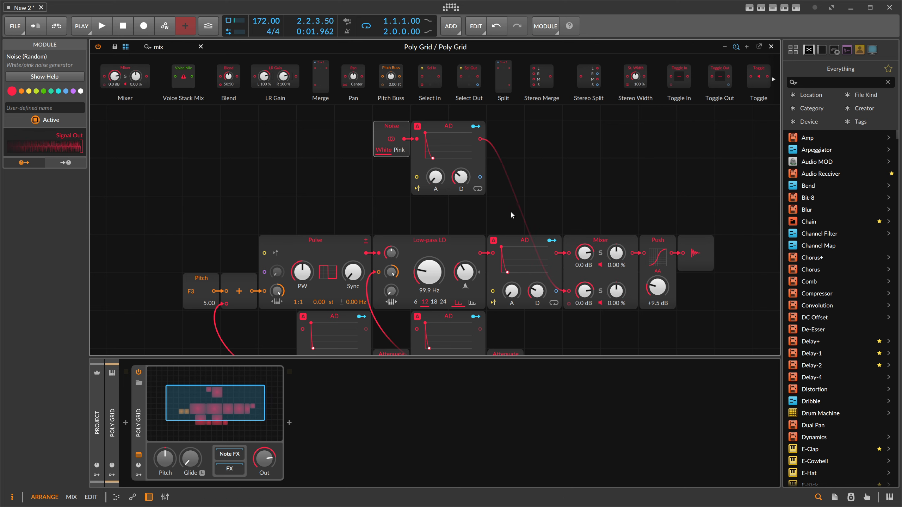
- Set the mixer's second channel to -21.5 dB and the noise envelope's decay to 306 ms while auditioning
{"action": "key", "text": "space"}
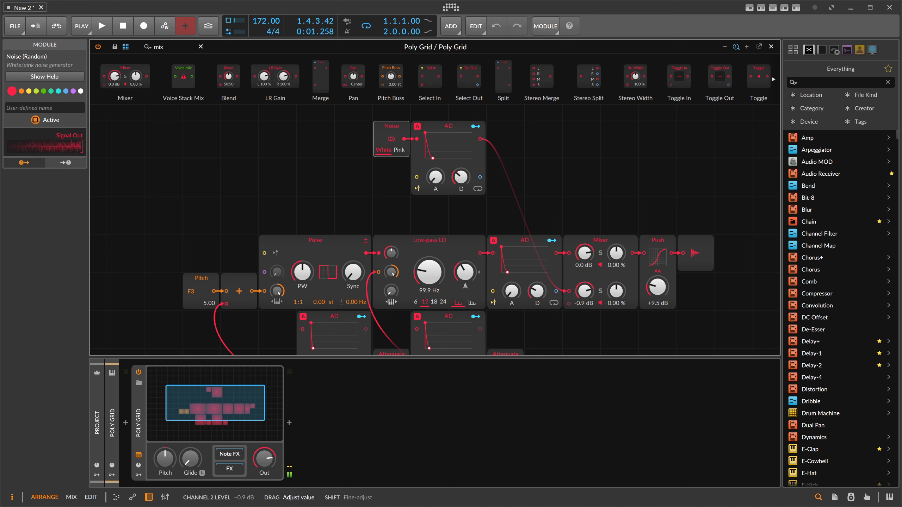
{"action": "left_click_drag", "start_coordinate": [584, 291], "coordinate": [584, 307]}
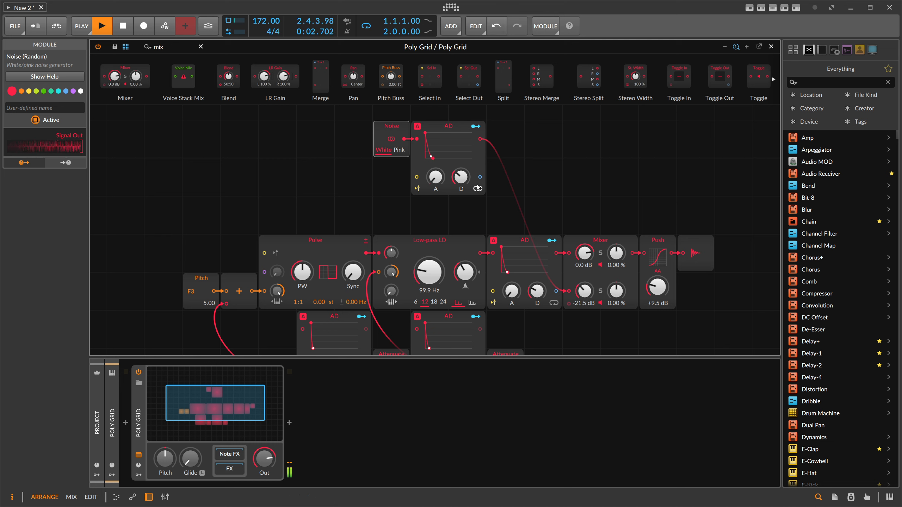
{"action": "left_click_drag", "start_coordinate": [461, 177], "coordinate": [461, 184]}
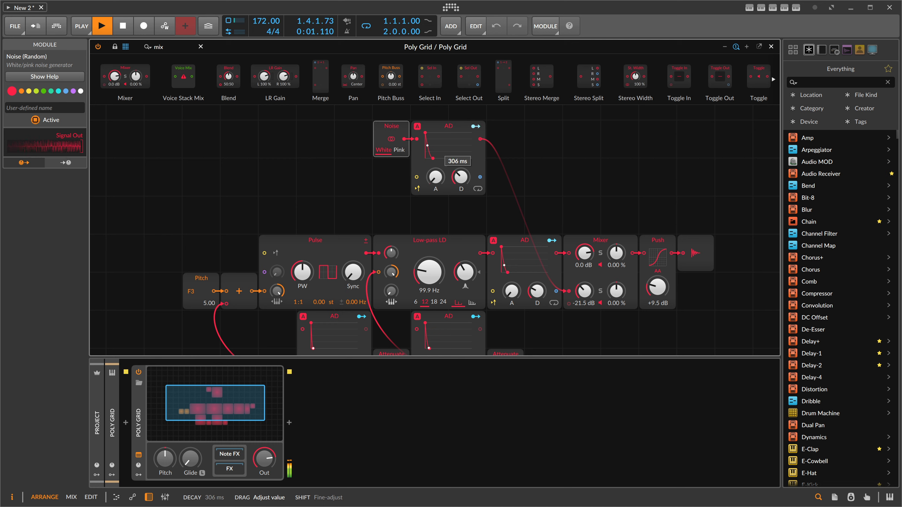
{"action": "key", "text": "space"}
- Modulate the mixer's second channel level from the output AD envelope and tweak the Push drive
{"action": "left_click", "coordinate": [551, 241]}
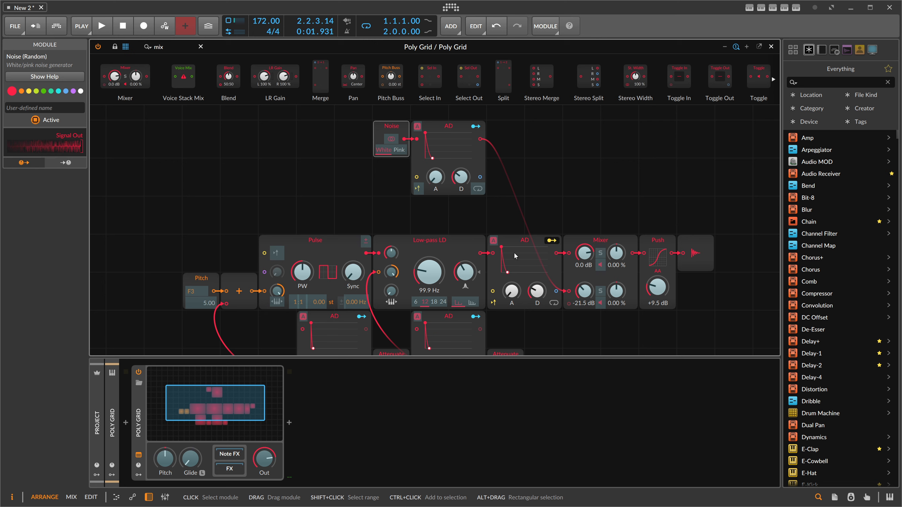
{"action": "left_click_drag", "start_coordinate": [584, 290], "coordinate": [584, 292]}
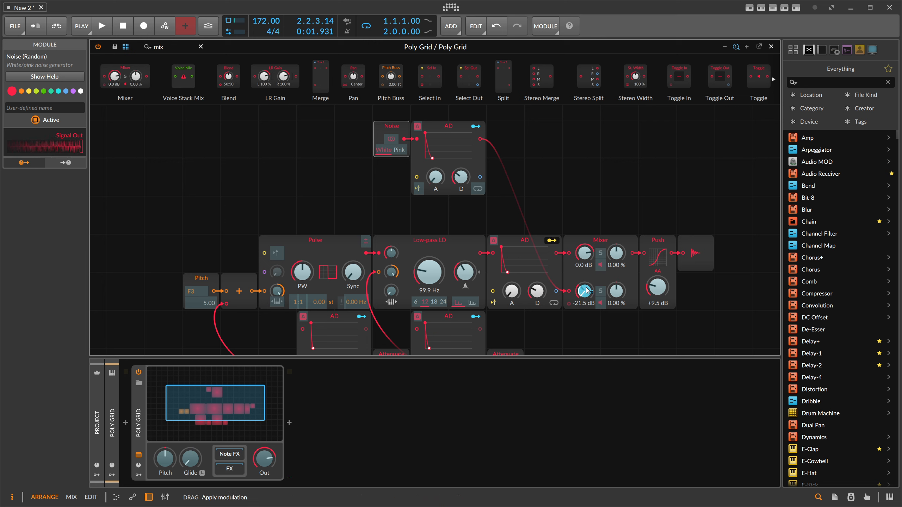
{"action": "key", "text": "space"}
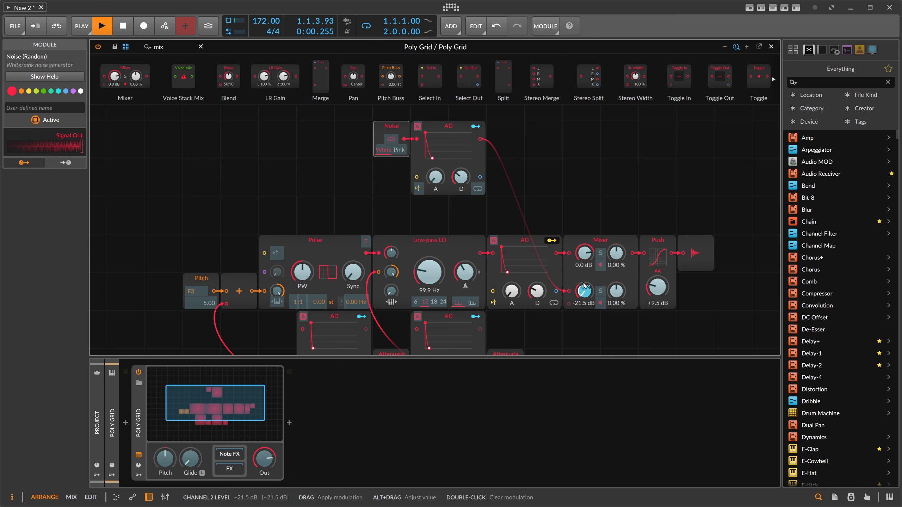
{"action": "left_click_drag", "start_coordinate": [585, 293], "coordinate": [585, 294]}
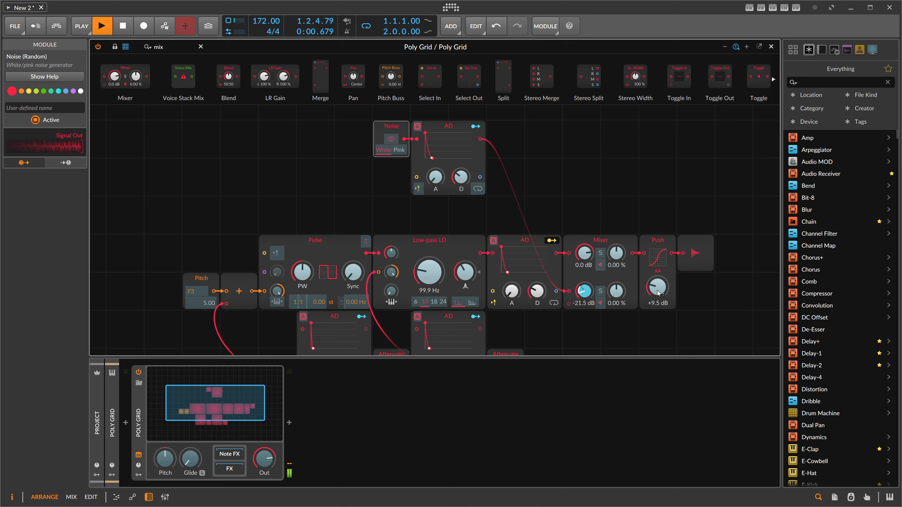
{"action": "mouse_move", "coordinate": [659, 292]}
{"action": "left_mouse_down"}
{"action": "mouse_move", "coordinate": [658, 272]}
{"action": "mouse_move", "coordinate": [658, 295]}
{"action": "mouse_move", "coordinate": [658, 283]}
{"action": "left_mouse_up"}
{"action": "left_click", "coordinate": [551, 241]}
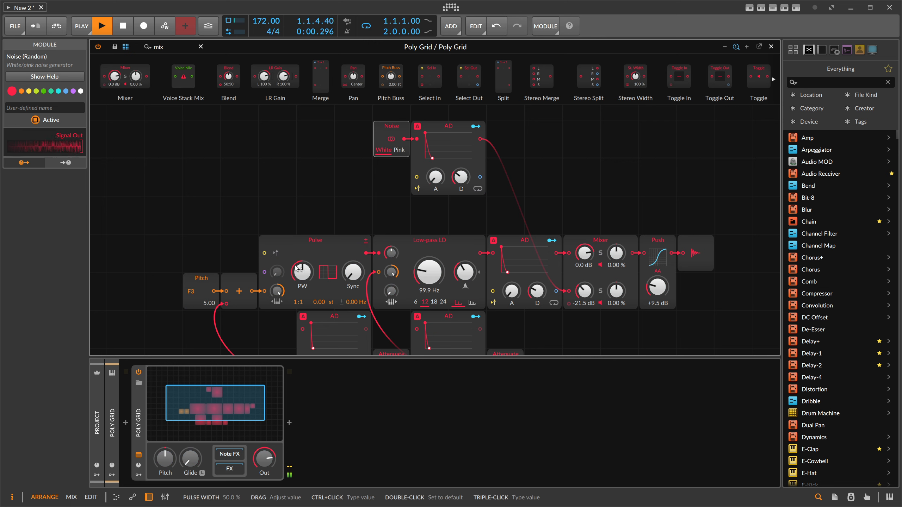
- Adjust the Pulse width, then set the filter slope to 12 and the cutoff to 112 Hz
{"action": "left_click_drag", "start_coordinate": [303, 272], "coordinate": [303, 258]}
{"action": "left_click_drag", "start_coordinate": [353, 272], "coordinate": [303, 286]}
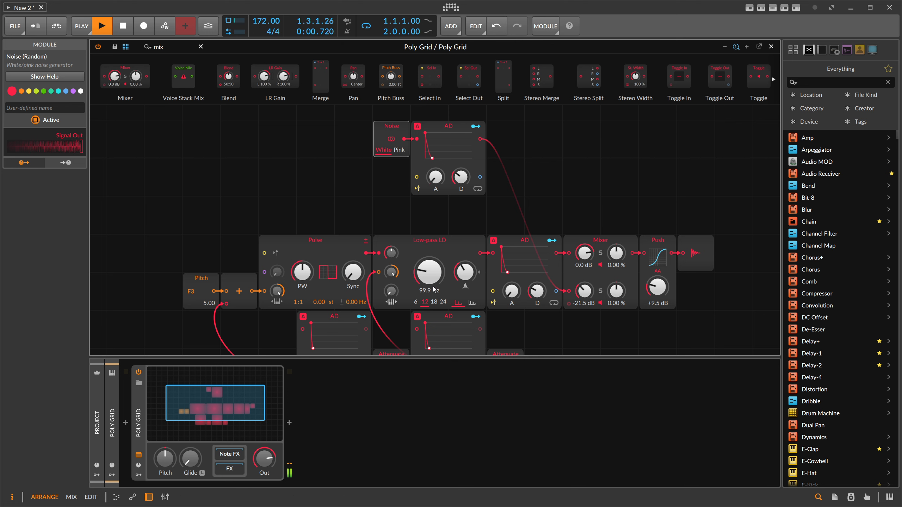
{"action": "left_click", "coordinate": [416, 302]}
{"action": "left_click", "coordinate": [425, 302]}
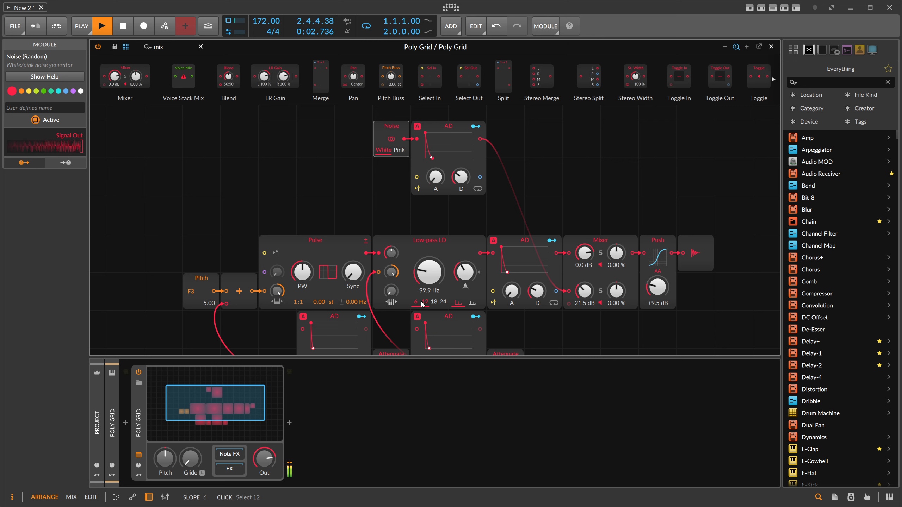
{"action": "left_click_drag", "start_coordinate": [423, 269], "coordinate": [429, 285]}
- Set the output envelope's decay to 111 ms and the Pitch module to 7.00 (G3)
{"action": "scroll", "coordinate": [461, 270], "scroll_direction": "down", "scroll_amount": 2}
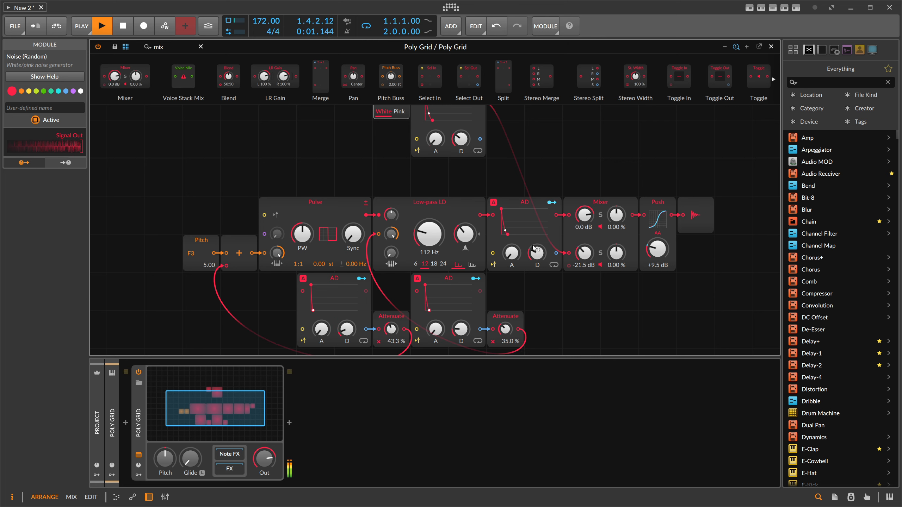
{"action": "left_click_drag", "start_coordinate": [535, 248], "coordinate": [535, 250]}
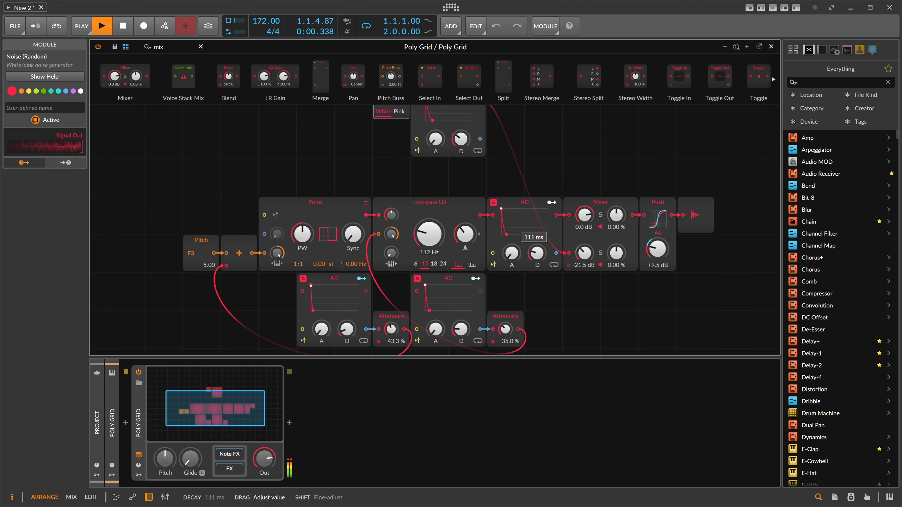
{"action": "left_click_drag", "start_coordinate": [210, 265], "coordinate": [209, 261]}
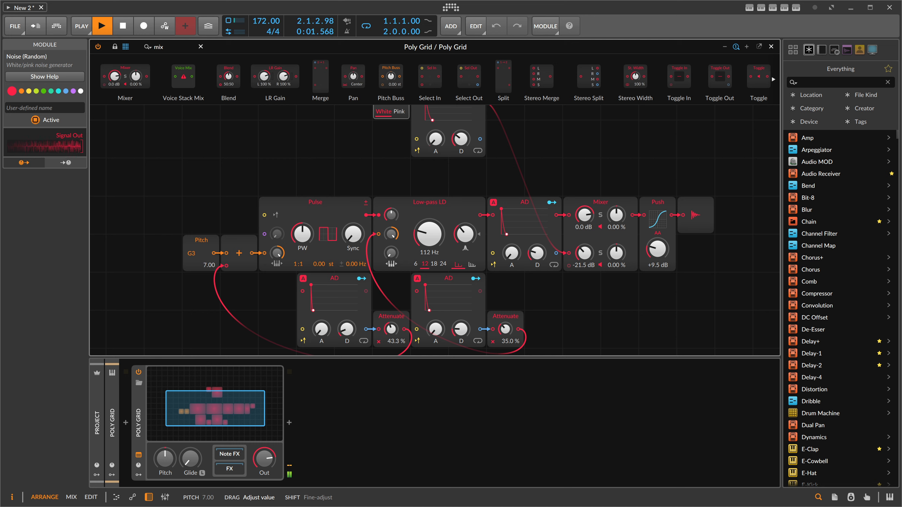
- Set the pitch envelope's decay to 3.20 ms and the filter envelope's decay to 49.6 ms
{"action": "left_click_drag", "start_coordinate": [347, 329], "coordinate": [347, 328]}
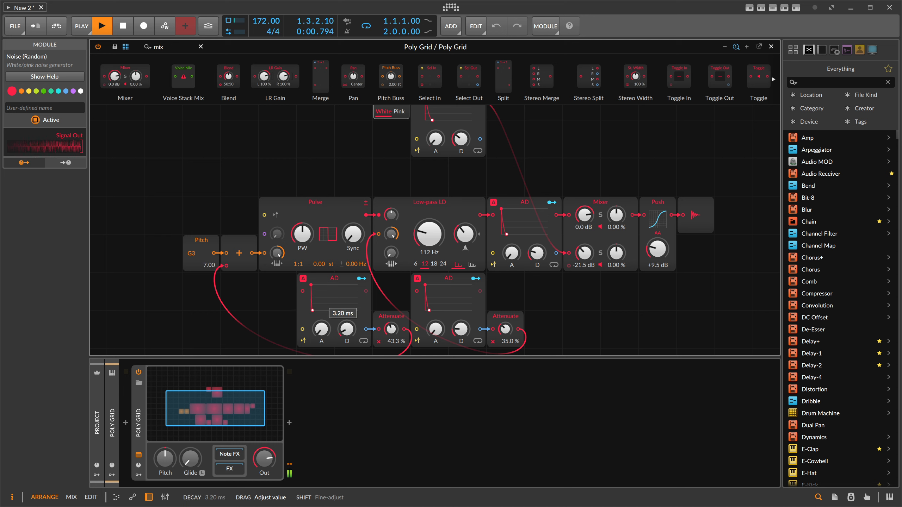
{"action": "left_click_drag", "start_coordinate": [460, 329], "coordinate": [461, 327]}
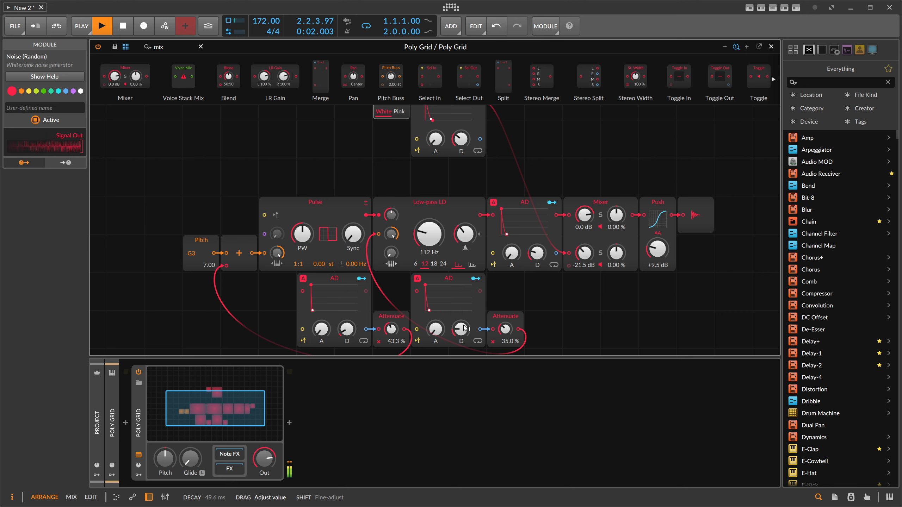
- Set the mixer's noise channel level to -23.1 dB and stop playback
{"action": "scroll", "coordinate": [533, 249], "scroll_direction": "up", "scroll_amount": 2}
{"action": "left_click_drag", "start_coordinate": [585, 291], "coordinate": [584, 294]}
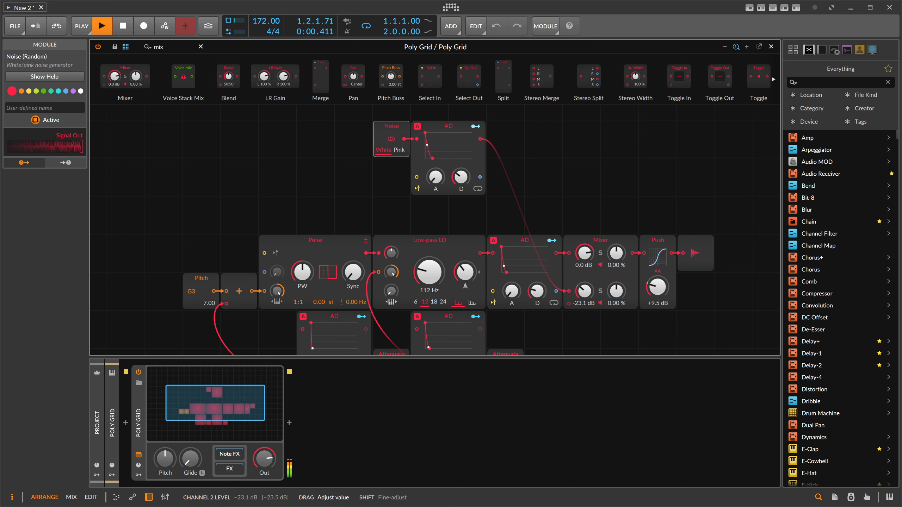
{"action": "key", "text": "space"}
- Close the grid editor and open the Kick track's Poly Grid patch
{"action": "left_click", "coordinate": [771, 46]}
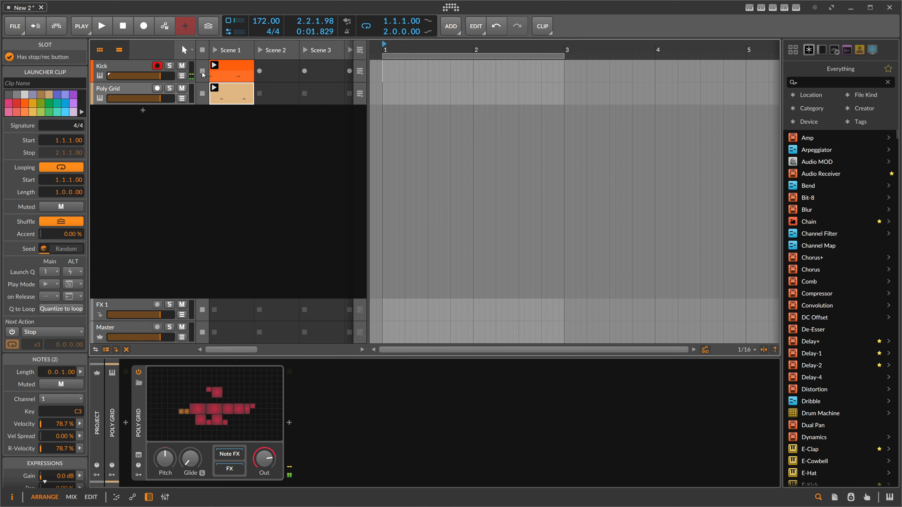
{"action": "left_click", "coordinate": [135, 71]}
{"action": "left_click", "coordinate": [236, 392]}
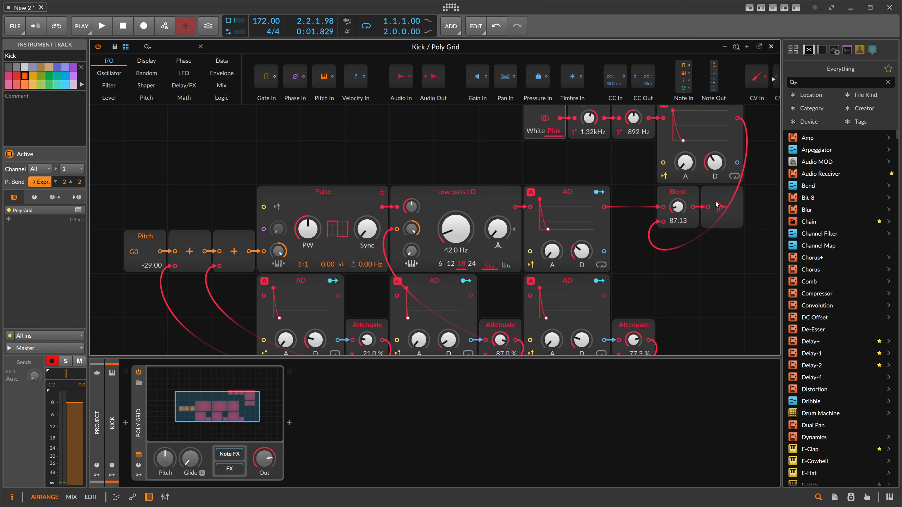
- Nudge the Blend module's ratio, audition the Kick patch, and close its grid editor
{"action": "left_click_drag", "start_coordinate": [679, 205], "coordinate": [678, 207]}
{"action": "key", "text": "space"}
{"action": "left_click", "coordinate": [770, 47]}
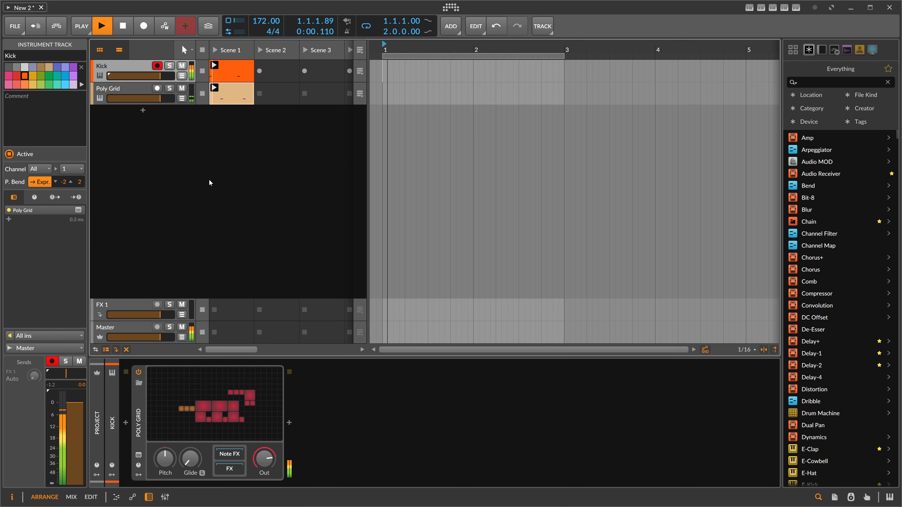
- Open the Poly Grid track's patch in the grid editor and start playback
{"action": "left_click", "coordinate": [137, 93]}
{"action": "left_click", "coordinate": [227, 390]}
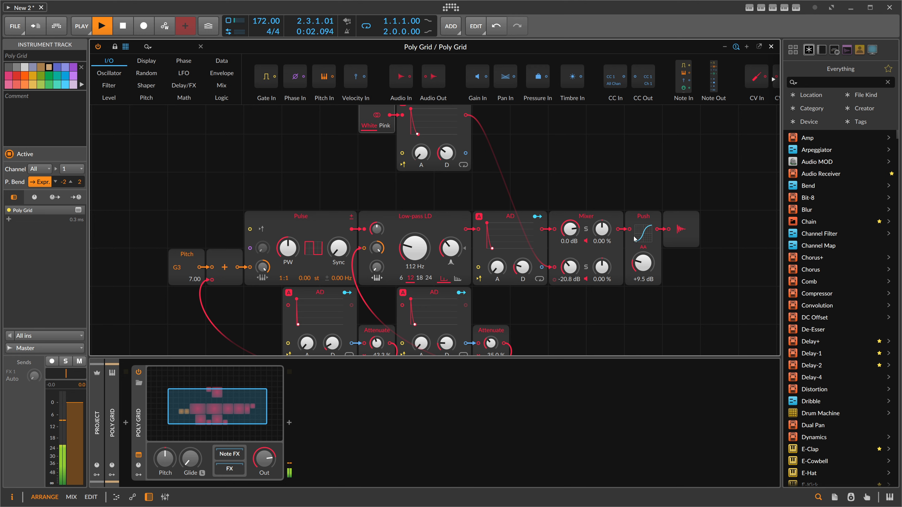
{"action": "key", "text": "space"}
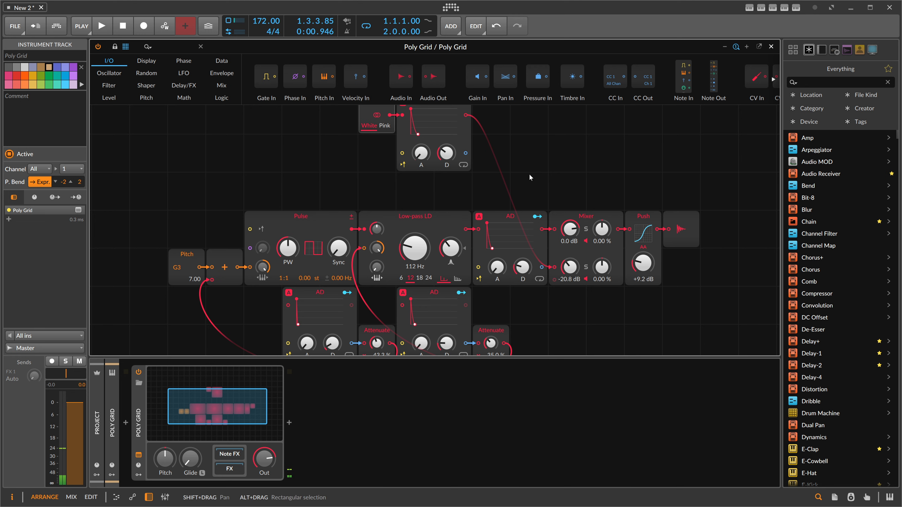
- Search for peak, insert an XP filter module after the Push module, and set its mode to Peak
{"action": "left_click_drag", "start_coordinate": [528, 173], "coordinate": [421, 184]}
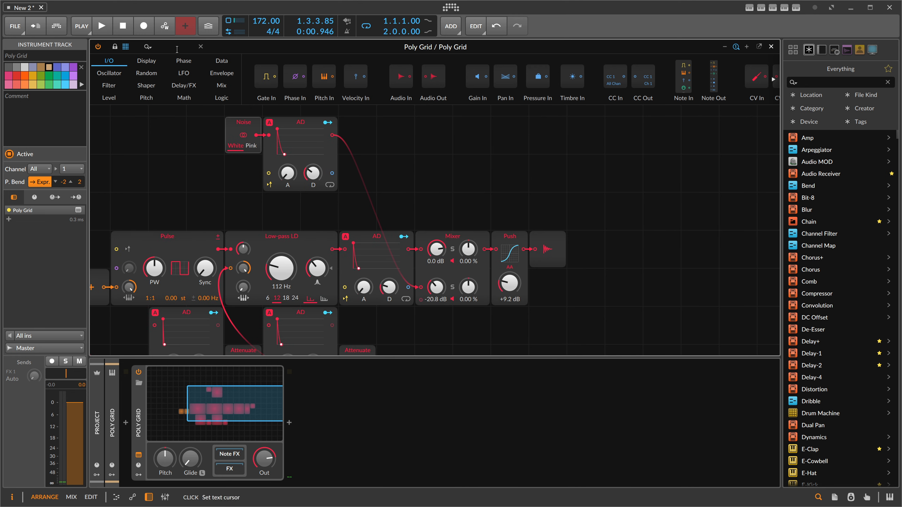
{"action": "left_click", "coordinate": [154, 48]}
{"action": "type", "text": "peak"}
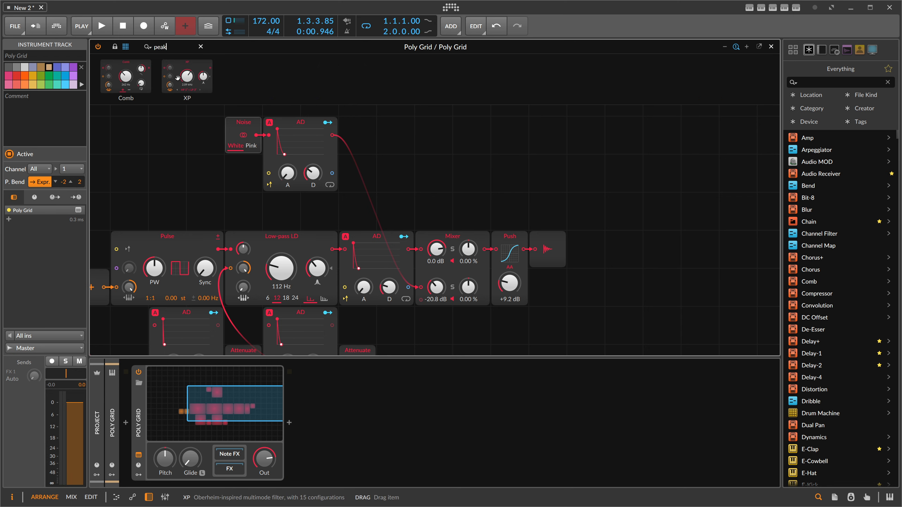
{"action": "left_click_drag", "start_coordinate": [178, 78], "coordinate": [536, 250]}
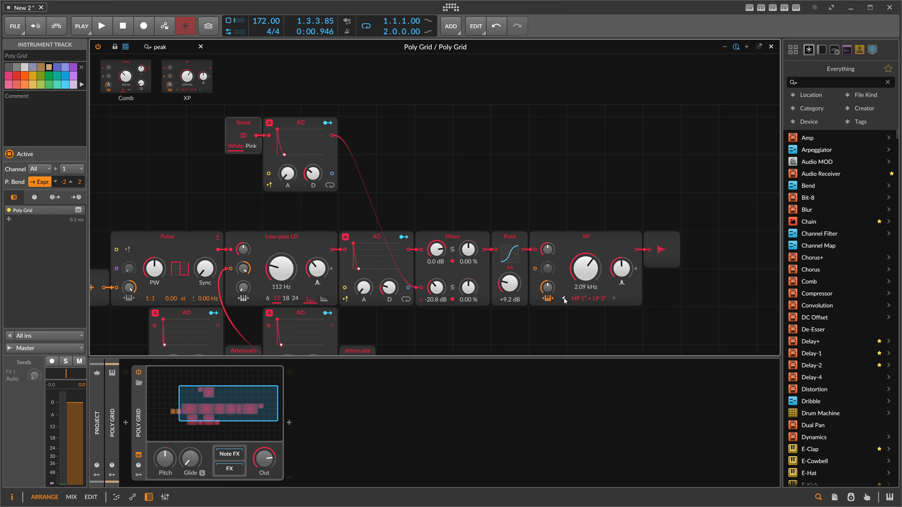
{"action": "left_click", "coordinate": [588, 297]}
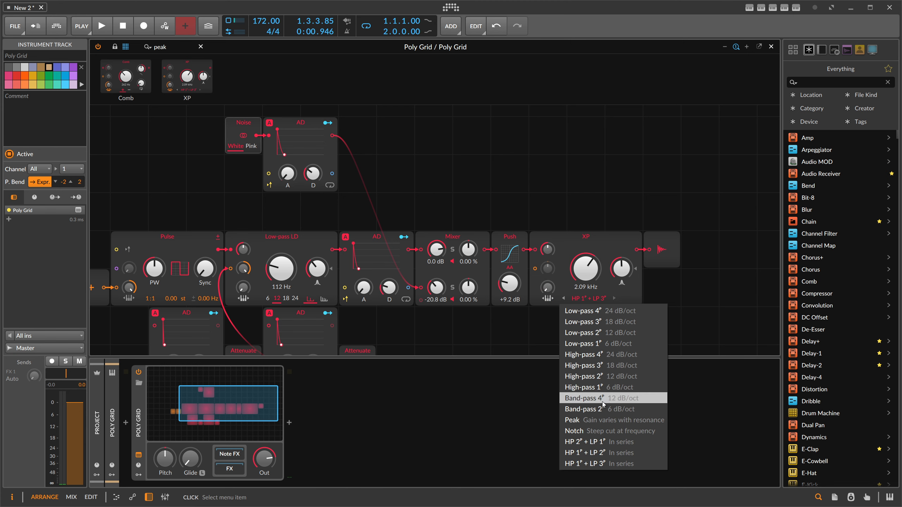
{"action": "left_click", "coordinate": [596, 420]}
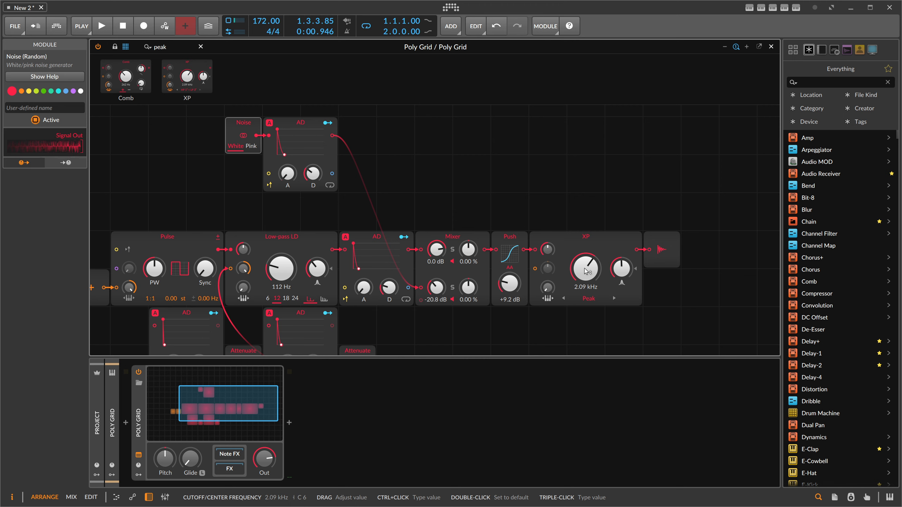
- Set the XP filter's cutoff to about 932 Hz and move the audio output module further right
{"action": "left_click_drag", "start_coordinate": [588, 265], "coordinate": [588, 279]}
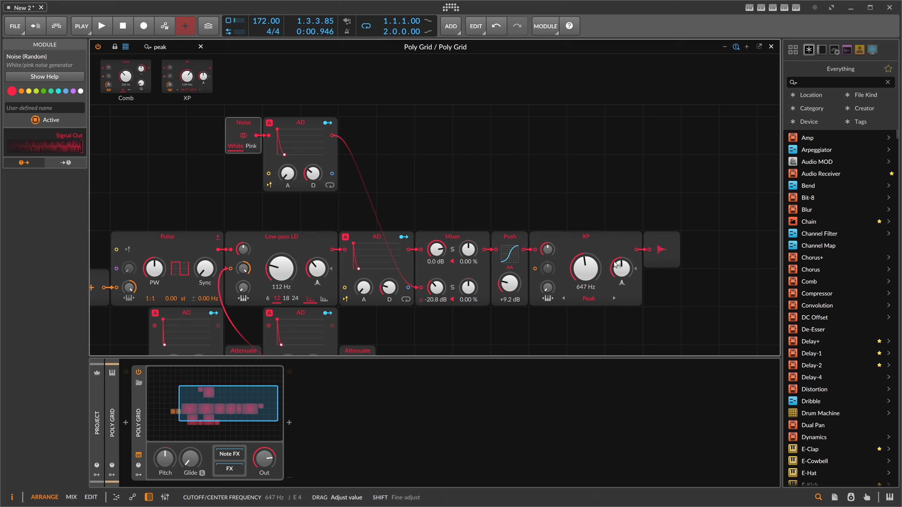
{"action": "mouse_move", "coordinate": [597, 267]}
{"action": "left_mouse_down"}
{"action": "mouse_move", "coordinate": [619, 274]}
{"action": "mouse_move", "coordinate": [594, 266]}
{"action": "left_mouse_up"}
{"action": "key", "text": "space"}
- Duplicate the XP filter and insert the copy after the first one in the chain
{"action": "key", "text": "space"}
{"action": "left_click_drag", "start_coordinate": [659, 243], "coordinate": [735, 242]}
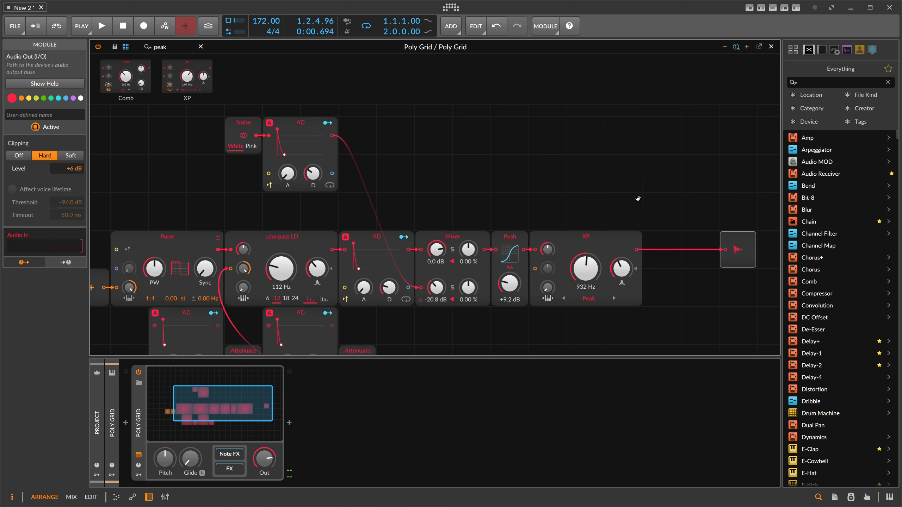
{"action": "left_click_drag", "start_coordinate": [601, 230], "coordinate": [408, 239]}
{"action": "left_click", "coordinate": [407, 241]}
{"action": "key", "text": "ctrl+d"}
{"action": "left_click_drag", "start_coordinate": [399, 324], "coordinate": [542, 284]}
{"action": "key", "text": "space"}
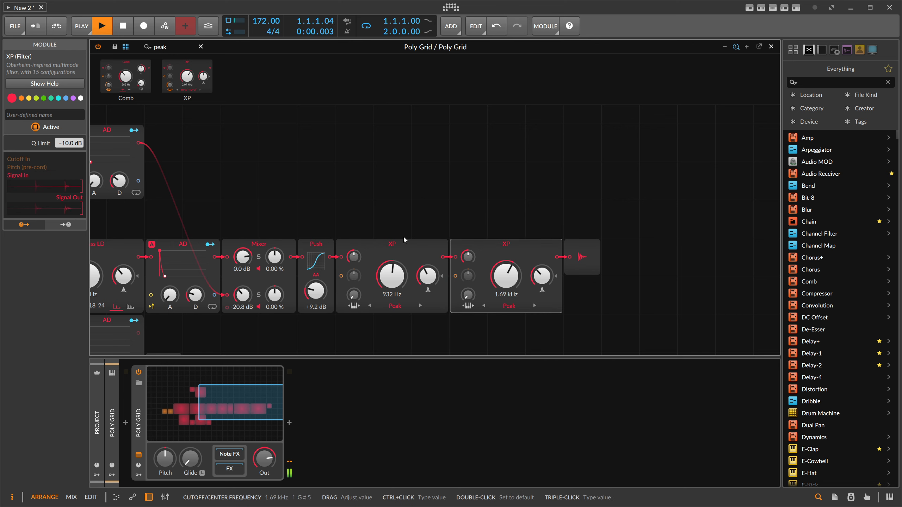
- Raise the low-pass filter's cutoff to 208 Hz and lower the Push drive to +4.5 dB
{"action": "mouse_move", "coordinate": [299, 183]}
{"action": "left_mouse_down"}
{"action": "mouse_move", "coordinate": [467, 184]}
{"action": "mouse_move", "coordinate": [290, 187]}
{"action": "left_mouse_up"}
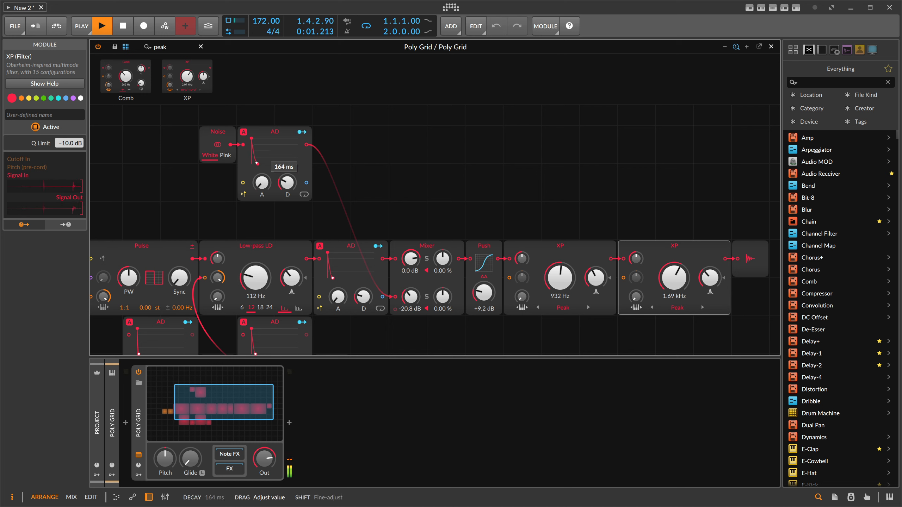
{"action": "left_click_drag", "start_coordinate": [256, 278], "coordinate": [255, 270]}
{"action": "left_click_drag", "start_coordinate": [483, 293], "coordinate": [484, 301]}
- Set the two XP filter cutoffs to 2.13 kHz and 880 Hz while auditioning
{"action": "left_click_drag", "start_coordinate": [674, 278], "coordinate": [673, 276]}
{"action": "left_click_drag", "start_coordinate": [560, 278], "coordinate": [560, 279]}
{"action": "left_click_drag", "start_coordinate": [410, 165], "coordinate": [474, 171]}
{"action": "key", "text": "space"}
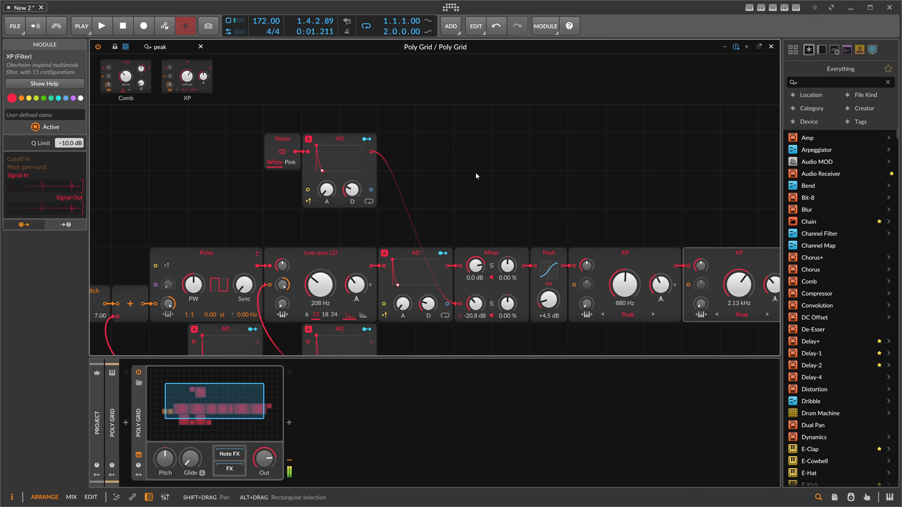
- Open the Kick track's Poly Grid patch and move its audio output module further right
{"action": "left_click", "coordinate": [770, 47]}
{"action": "left_click", "coordinate": [175, 71]}
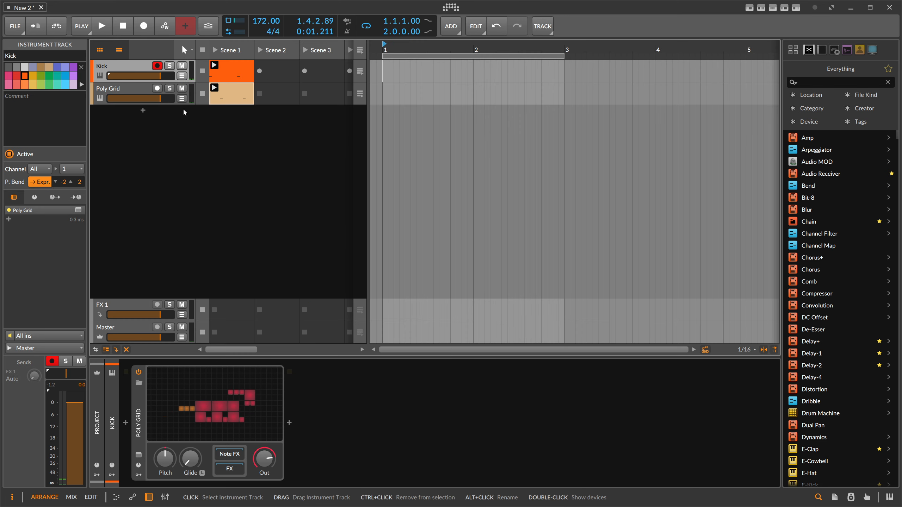
{"action": "left_click", "coordinate": [255, 379]}
{"action": "left_click_drag", "start_coordinate": [414, 166], "coordinate": [292, 207]}
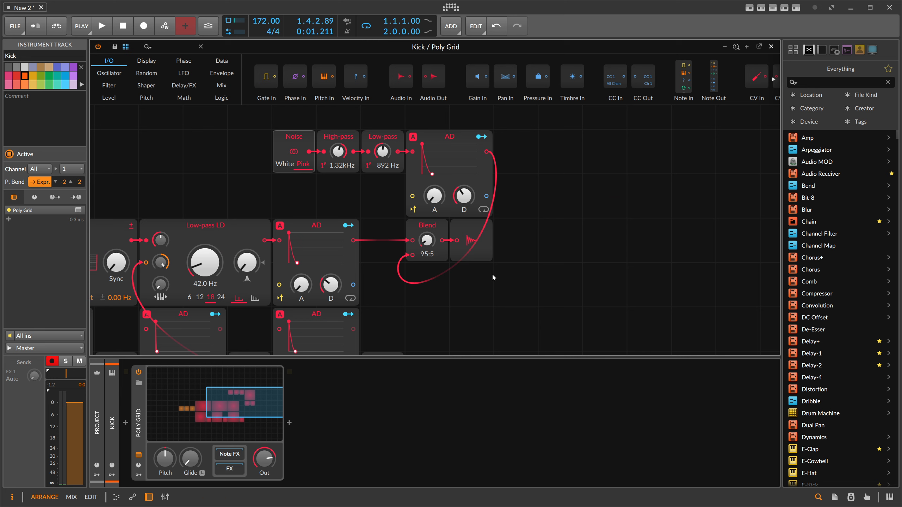
{"action": "left_click_drag", "start_coordinate": [485, 234], "coordinate": [663, 234]}
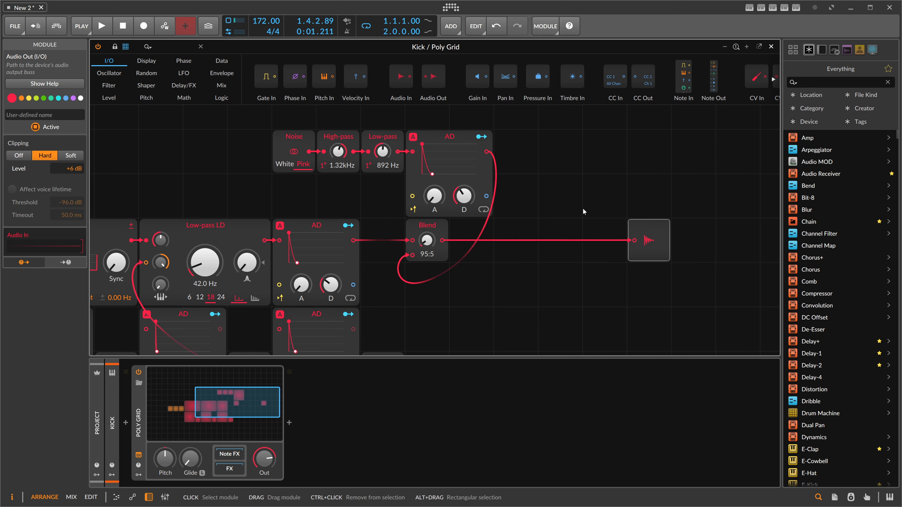
- Insert an XP filter after the Blend module and set its mode to Peak
{"action": "left_click", "coordinate": [167, 47]}
{"action": "type", "text": "peak"}
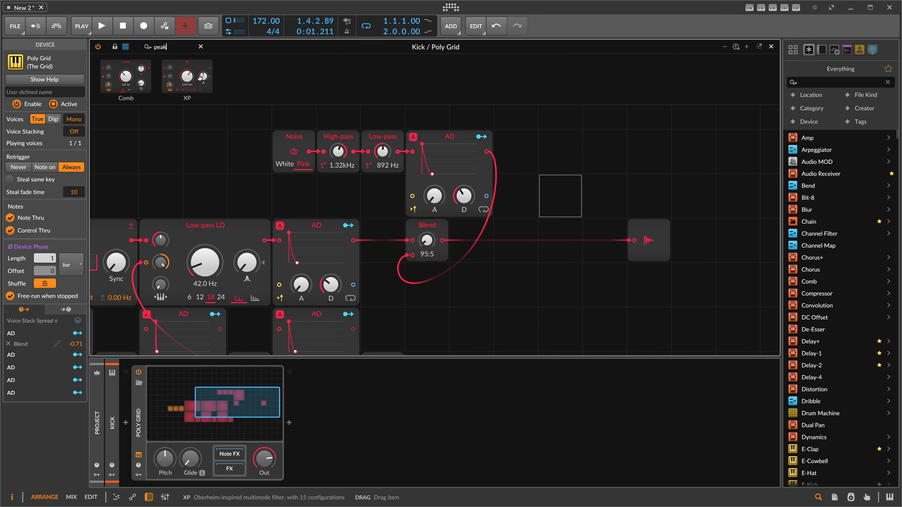
{"action": "left_click_drag", "start_coordinate": [488, 195], "coordinate": [453, 242]}
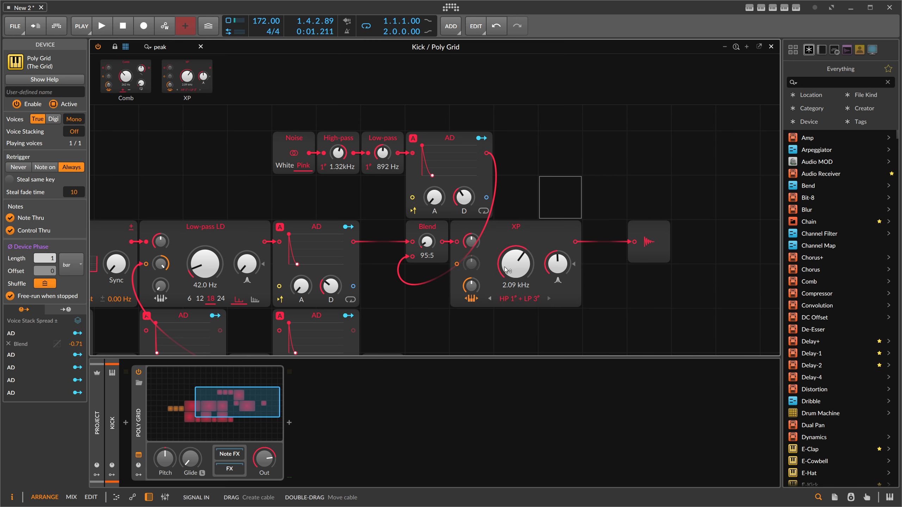
{"action": "left_click_drag", "start_coordinate": [471, 286], "coordinate": [471, 319]}
{"action": "left_click", "coordinate": [519, 299]}
{"action": "left_click", "coordinate": [515, 412]}
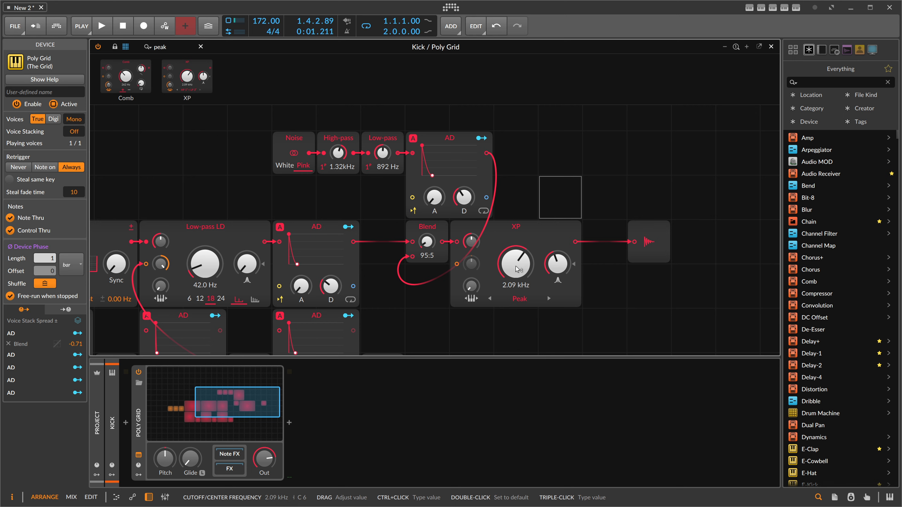
- Lower the XP filter's cutoff to 133 Hz and adjust its resonance while auditioning
{"action": "left_click_drag", "start_coordinate": [517, 269], "coordinate": [517, 318]}
{"action": "key", "text": "space"}
{"action": "left_click_drag", "start_coordinate": [558, 264], "coordinate": [557, 271]}
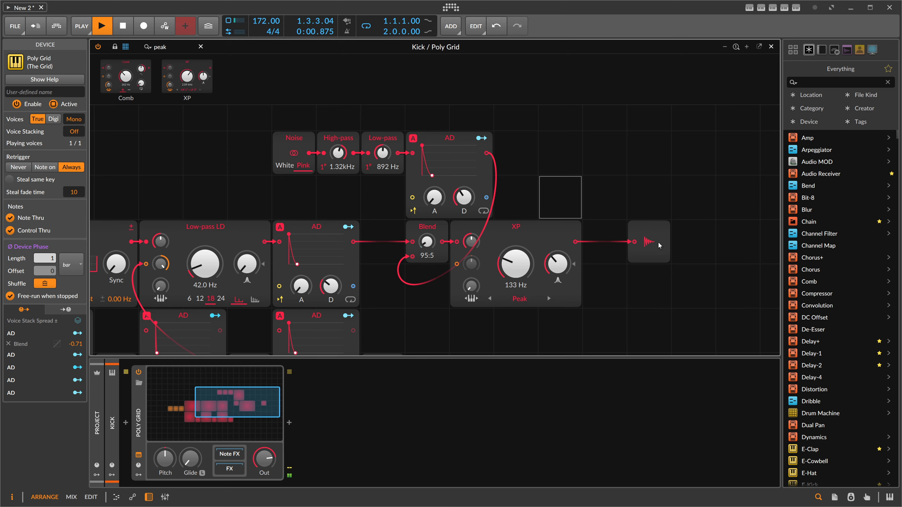
- Move the output module right and chain a duplicate of the XP filter after the first one
{"action": "left_click_drag", "start_coordinate": [638, 205], "coordinate": [468, 200]}
{"action": "left_click_drag", "start_coordinate": [495, 228], "coordinate": [667, 227]}
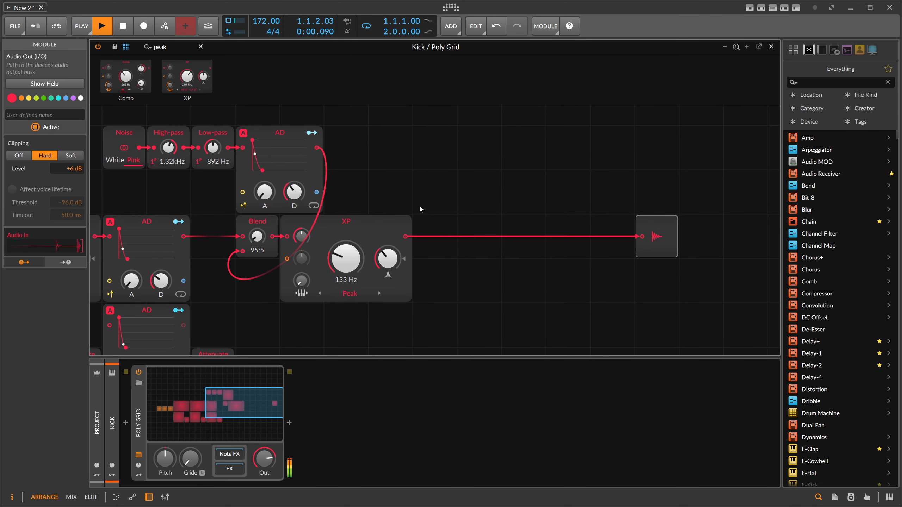
{"action": "key", "text": "space"}
{"action": "left_click", "coordinate": [371, 233]}
{"action": "key", "text": "ctrl+d"}
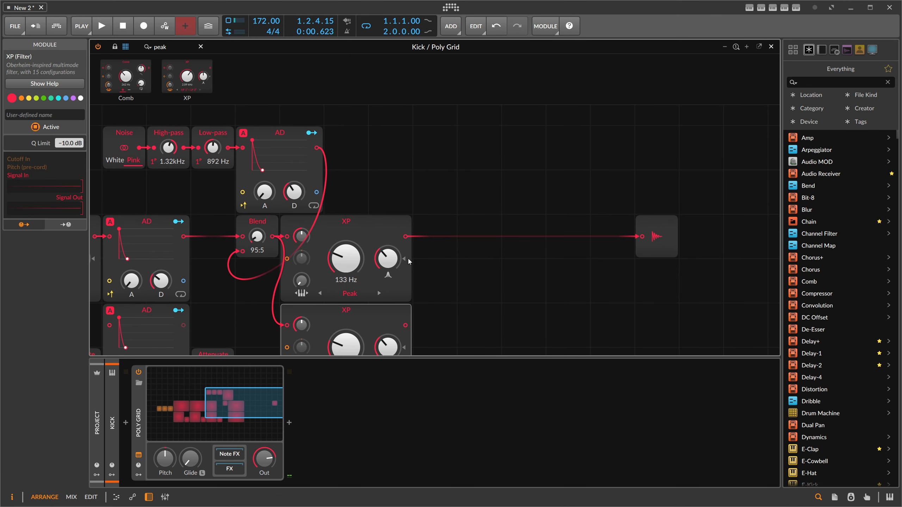
{"action": "left_click_drag", "start_coordinate": [407, 239], "coordinate": [408, 239]}
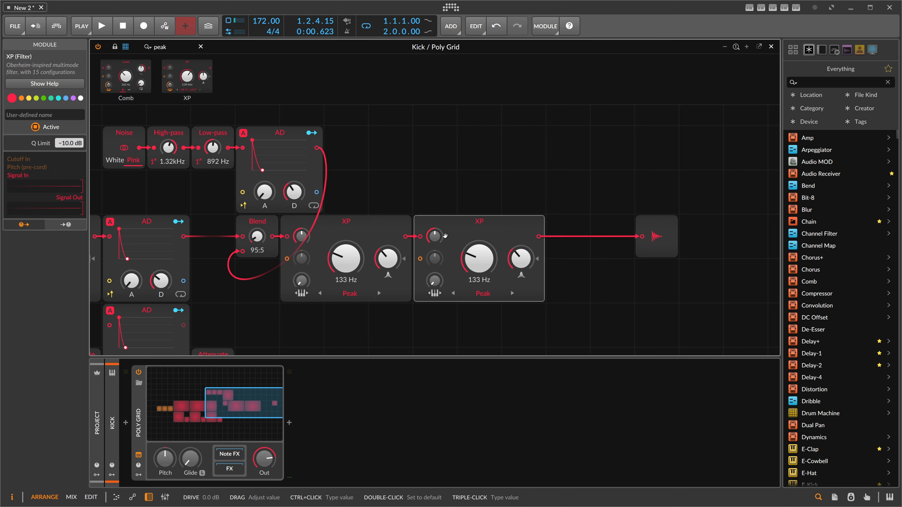
- Set the second XP filter's cutoff to about 1.07 kHz
{"action": "left_click_drag", "start_coordinate": [481, 263], "coordinate": [521, 266]}
{"action": "key", "text": "space"}
{"action": "left_click_drag", "start_coordinate": [377, 197], "coordinate": [564, 187]}
{"action": "left_click_drag", "start_coordinate": [274, 170], "coordinate": [394, 138]}
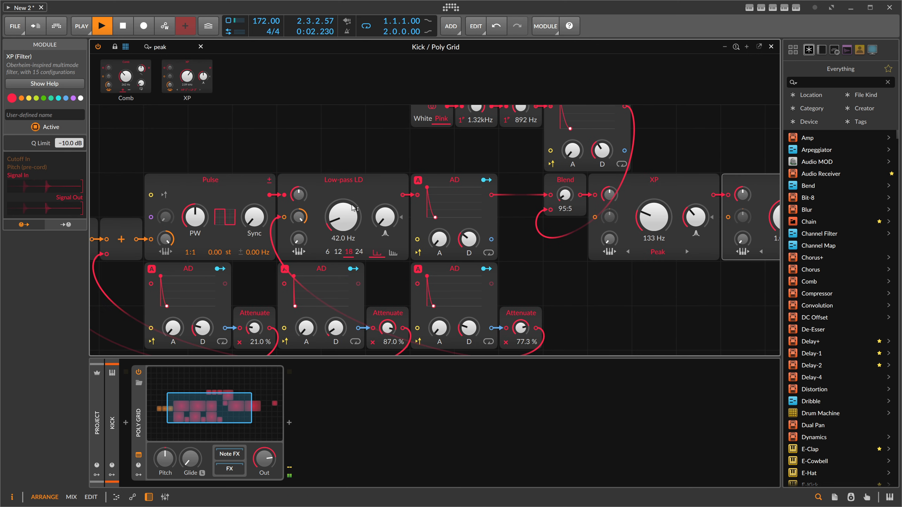
- Set the third Attenuate module to 70.3% and its AD envelope's decay to 147 ms
{"action": "left_click_drag", "start_coordinate": [520, 328], "coordinate": [521, 334]}
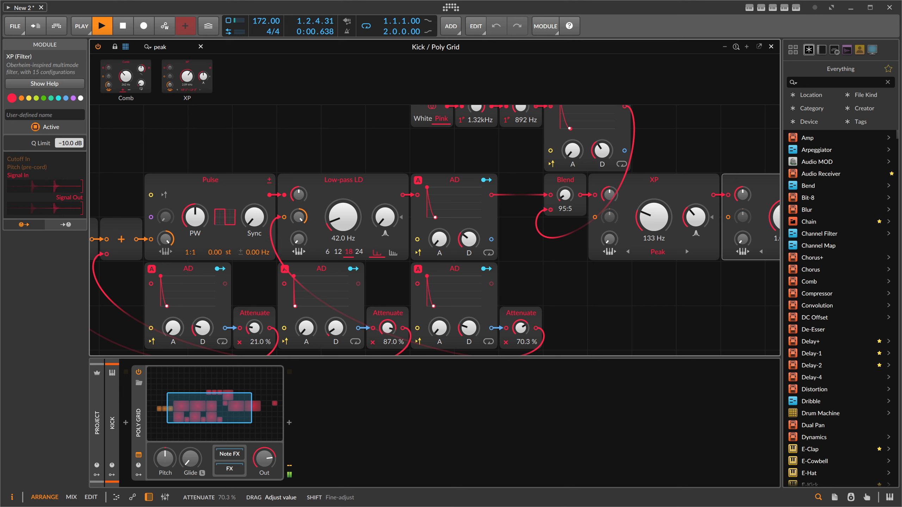
{"action": "left_click_drag", "start_coordinate": [469, 328], "coordinate": [469, 332]}
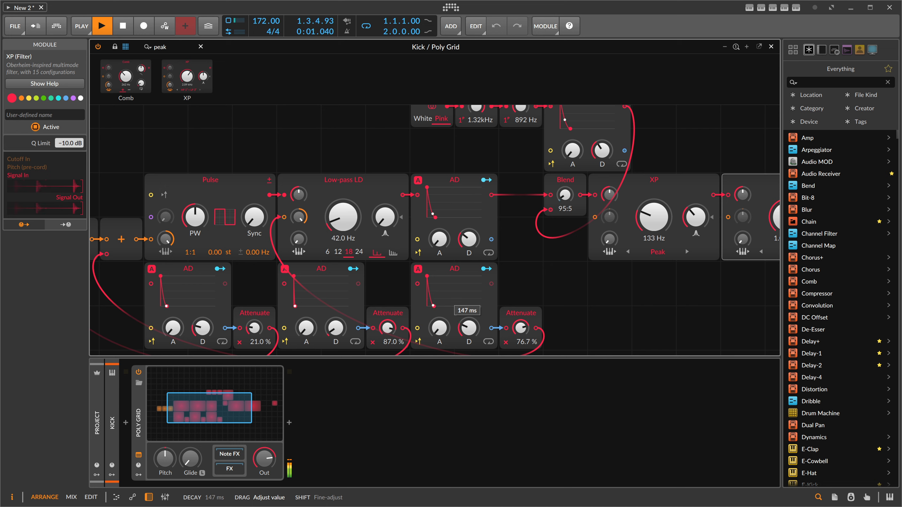
- Switch the Low-pass LD filter to the 24 dB slope
{"action": "left_click", "coordinate": [359, 252]}
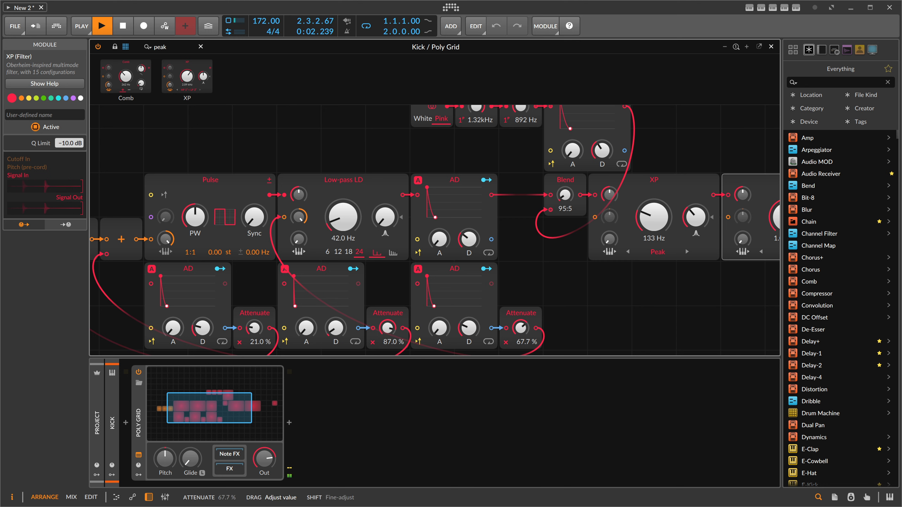
{"action": "scroll", "coordinate": [505, 303], "scroll_direction": "down", "scroll_amount": 3}
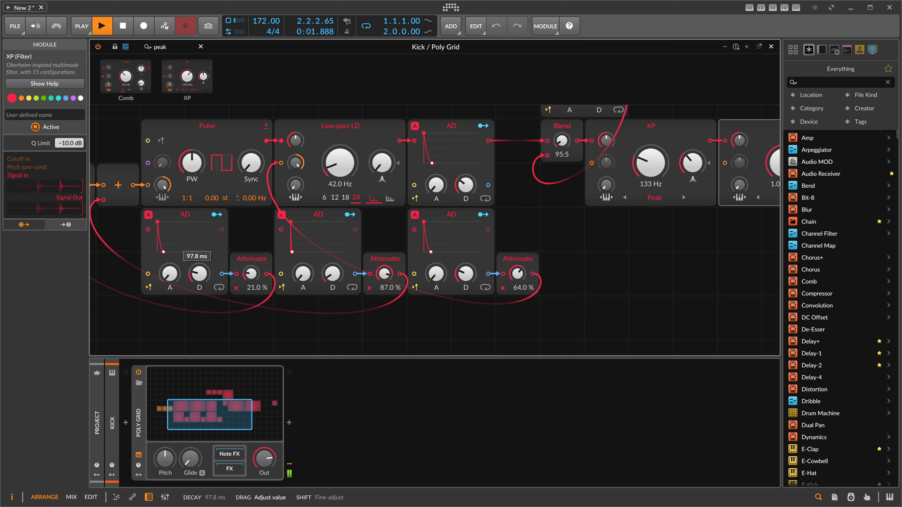
{"action": "scroll", "coordinate": [244, 229], "scroll_direction": "down", "scroll_amount": 2}
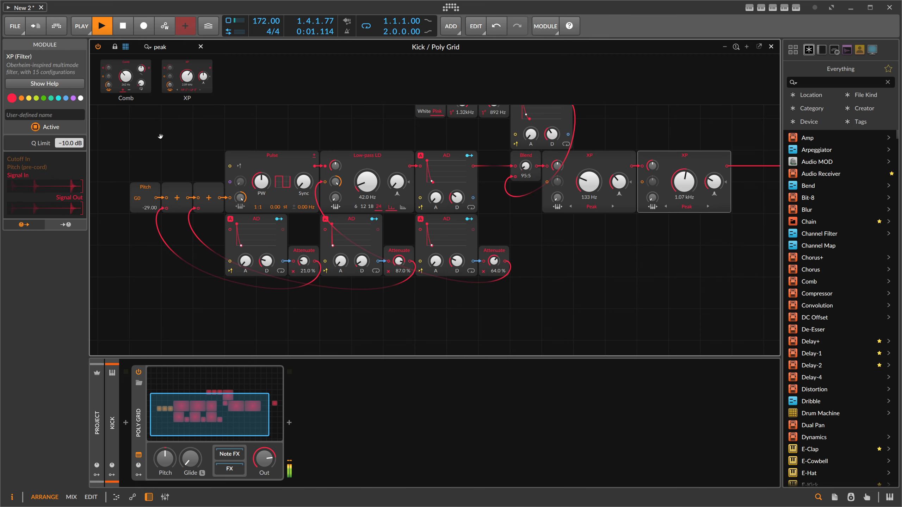
{"action": "left_click_drag", "start_coordinate": [161, 135], "coordinate": [155, 217]}
- Close the grid editor and disarm recording on the Kick track
{"action": "left_click", "coordinate": [771, 46]}
{"action": "key", "text": "space"}
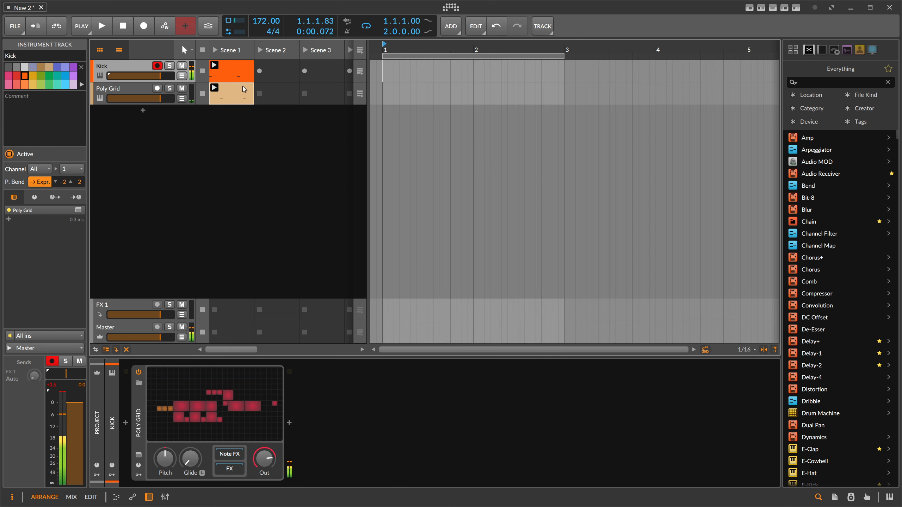
{"action": "left_click", "coordinate": [134, 91]}
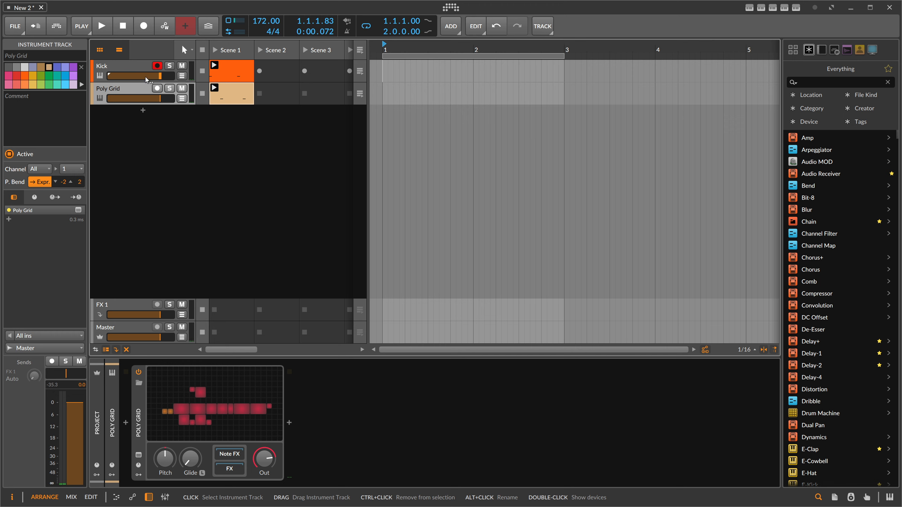
{"action": "left_click", "coordinate": [157, 65]}
{"action": "left_click", "coordinate": [136, 65]}
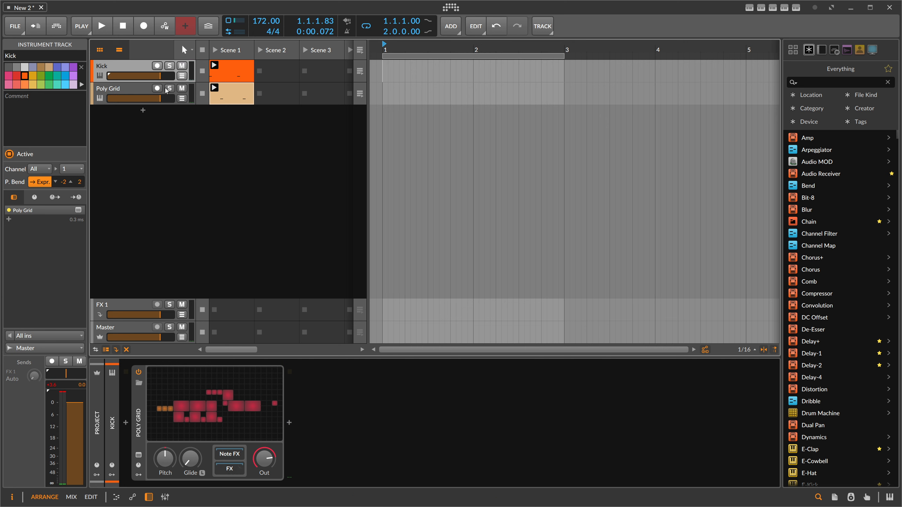
{"action": "left_click", "coordinate": [143, 88]}
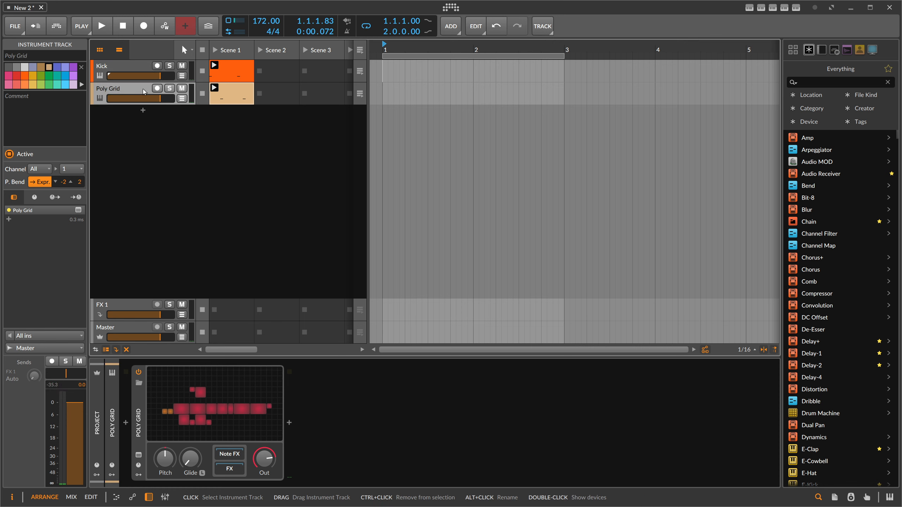
- Rename the Poly Grid track to Snare
{"action": "double_click", "coordinate": [125, 89]}
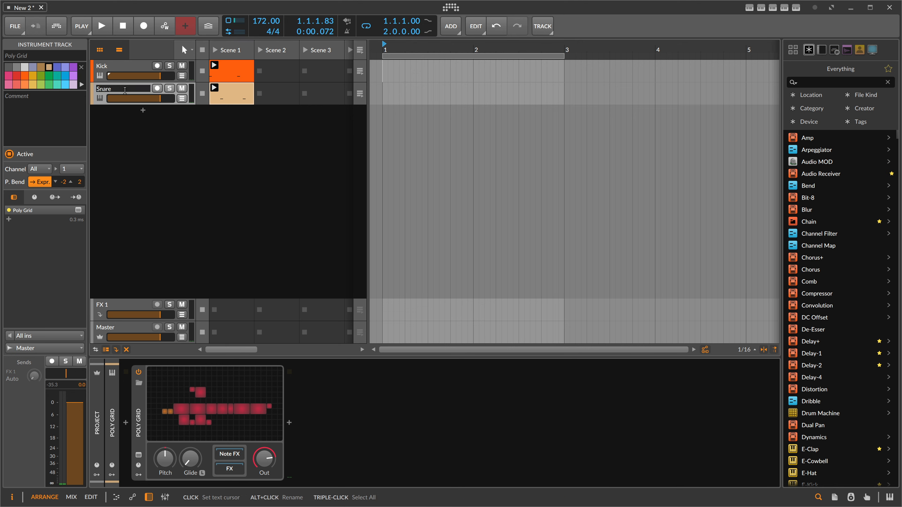
{"action": "key", "text": "Return"}
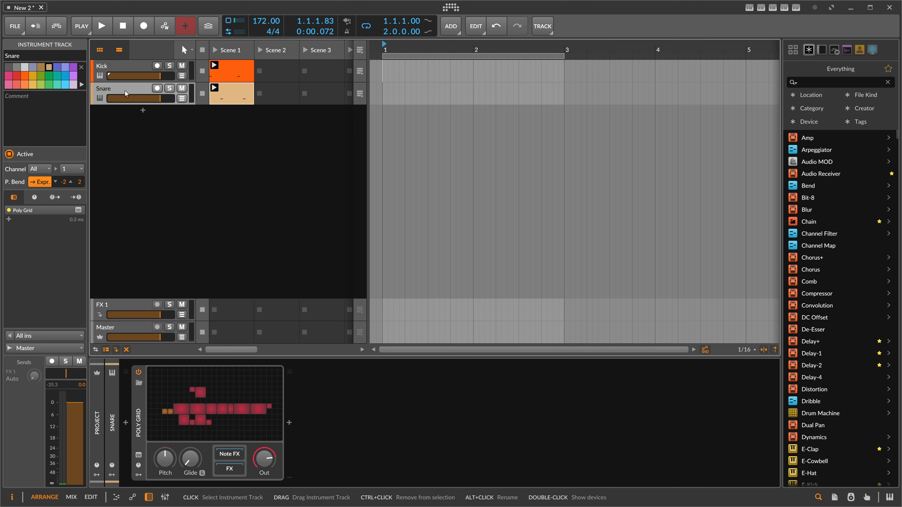
- Add a new instrument track loaded with the E-Hat instrument
{"action": "left_click", "coordinate": [143, 112]}
{"action": "type", "text": "e-hat"}
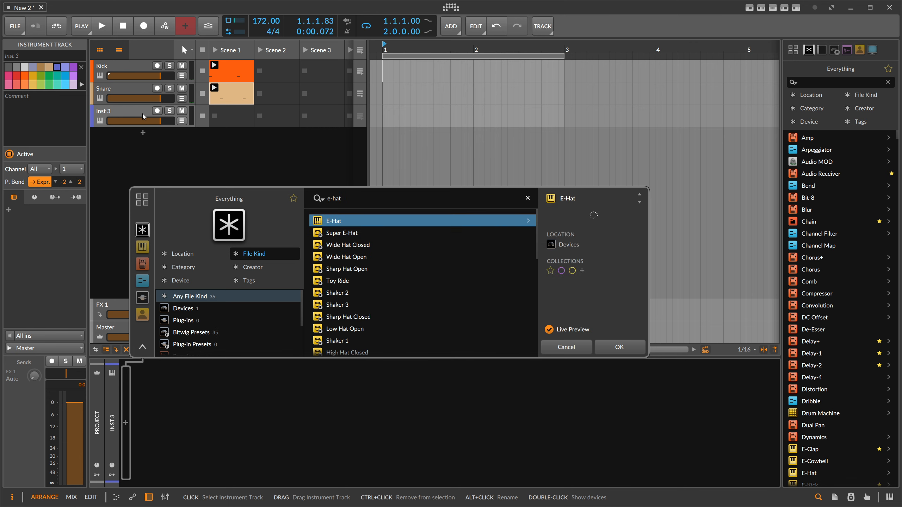
{"action": "key", "text": "Return"}
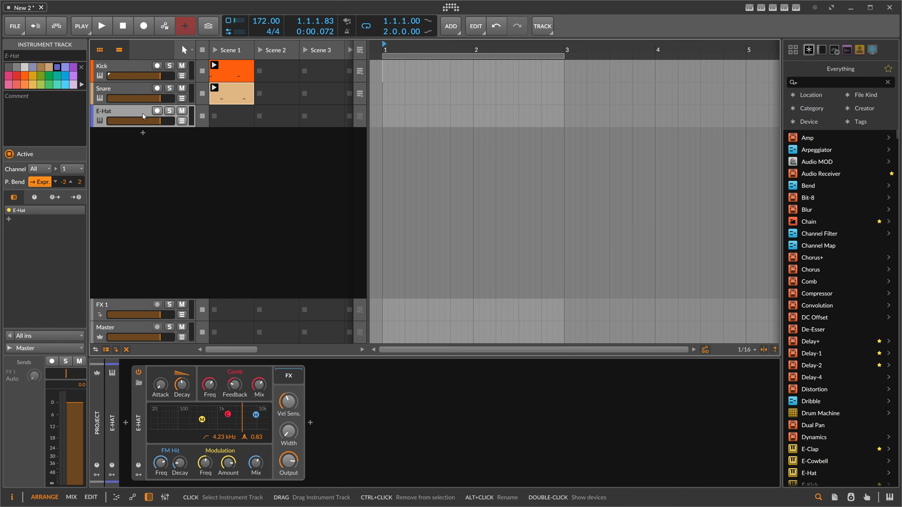
- Create a clip in the E-Hat track's first scene slot and draw a C2 note lengthened to an eighth note
{"action": "double_click", "coordinate": [228, 118]}
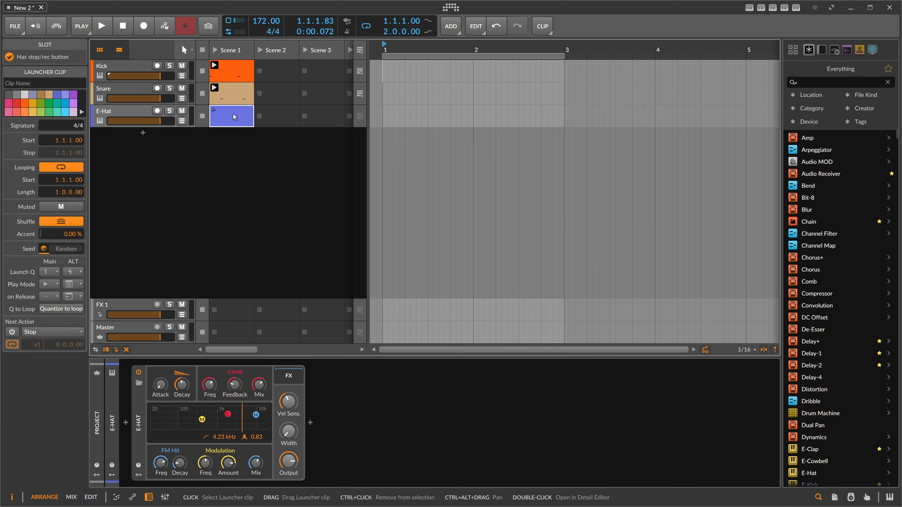
{"action": "double_click", "coordinate": [233, 115]}
{"action": "double_click", "coordinate": [201, 271]}
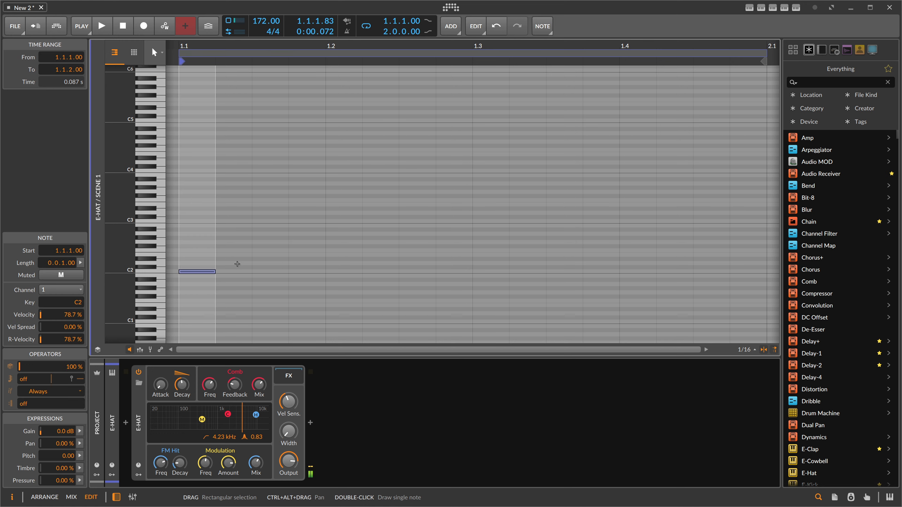
{"action": "left_click_drag", "start_coordinate": [237, 47], "coordinate": [238, 55]}
{"action": "left_click", "coordinate": [221, 264]}
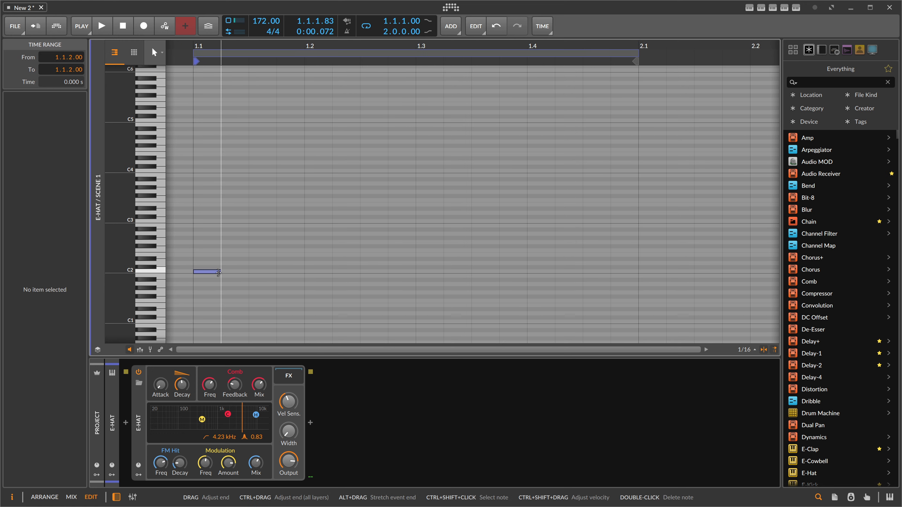
{"action": "left_click_drag", "start_coordinate": [219, 271], "coordinate": [245, 270]}
- Select the note and duplicate it repeatedly to fill the bar with eight C2 eighth notes
{"action": "left_click", "coordinate": [232, 261]}
{"action": "key", "text": "ctrl+a"}
{"action": "key", "text": "ctrl+d"}
{"action": "key", "text": "ctrl+d"}
{"action": "key", "text": "ctrl+d"}
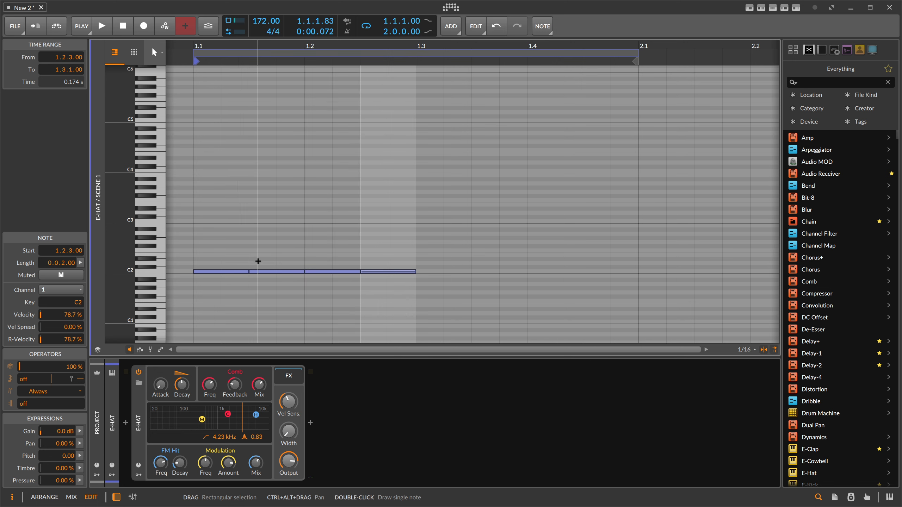
{"action": "key", "text": "ctrl+d"}
{"action": "key", "text": "ctrl+d"}
{"action": "key", "text": "ctrl+d"}
{"action": "key", "text": "ctrl+d"}
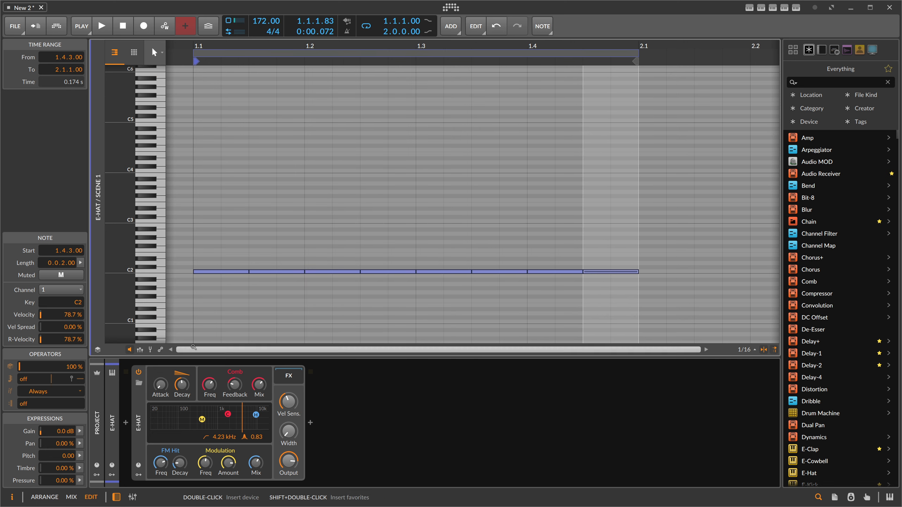
- Show the velocity lane and lower the first hi-hat note's velocity, auditioning the clip from the arranger
{"action": "left_click", "coordinate": [139, 350]}
{"action": "left_click_drag", "start_coordinate": [194, 303], "coordinate": [194, 313]}
{"action": "key", "text": "space"}
{"action": "key", "text": "space"}
{"action": "key", "text": "alt+1"}
{"action": "key", "text": "space"}
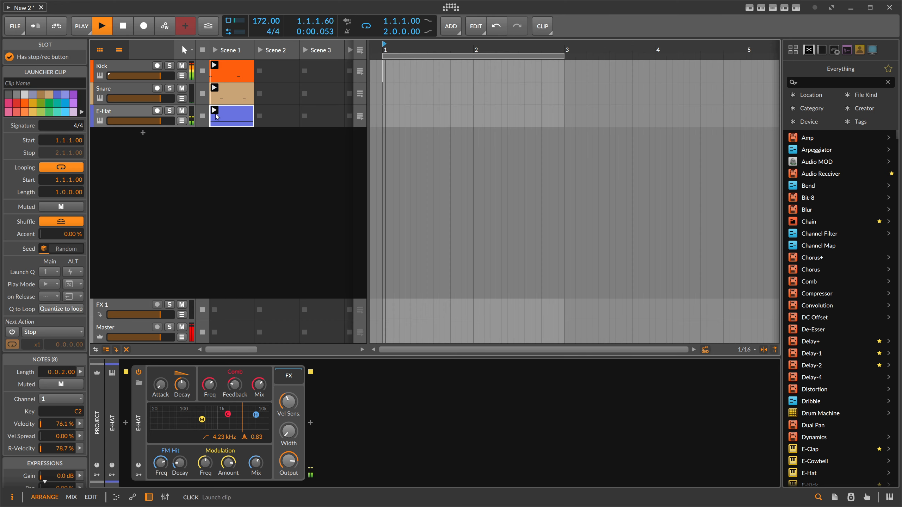
{"action": "left_click", "coordinate": [141, 116]}
{"action": "left_click", "coordinate": [233, 123]}
{"action": "key", "text": "alt+3"}
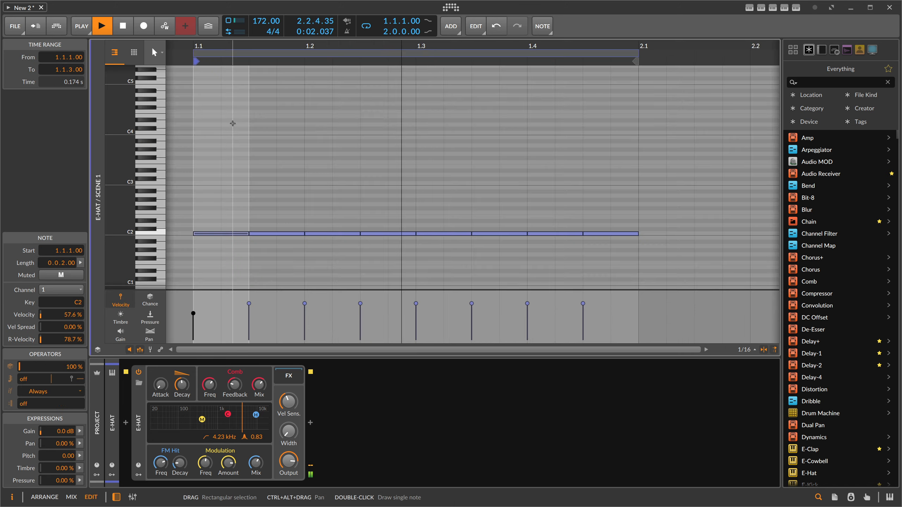
{"action": "key", "text": "space"}
{"action": "left_click_drag", "start_coordinate": [193, 313], "coordinate": [193, 319]}
{"action": "left_click", "coordinate": [296, 271]}
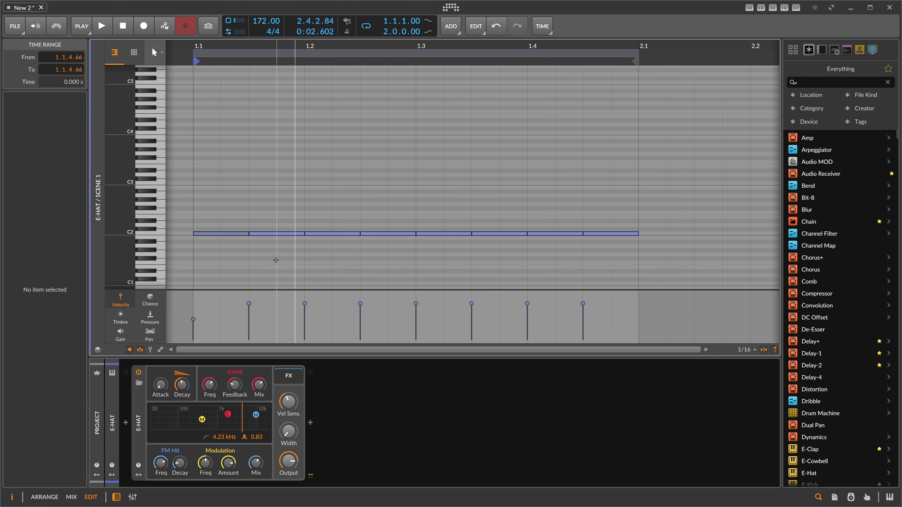
- Duplicate the first two notes across the bar to create alternating soft and loud hi-hat hits
{"action": "left_click_drag", "start_coordinate": [221, 224], "coordinate": [265, 265]}
{"action": "key", "text": "ctrl+d"}
{"action": "key", "text": "ctrl+d"}
{"action": "key", "text": "ctrl+d"}
{"action": "key", "text": "space"}
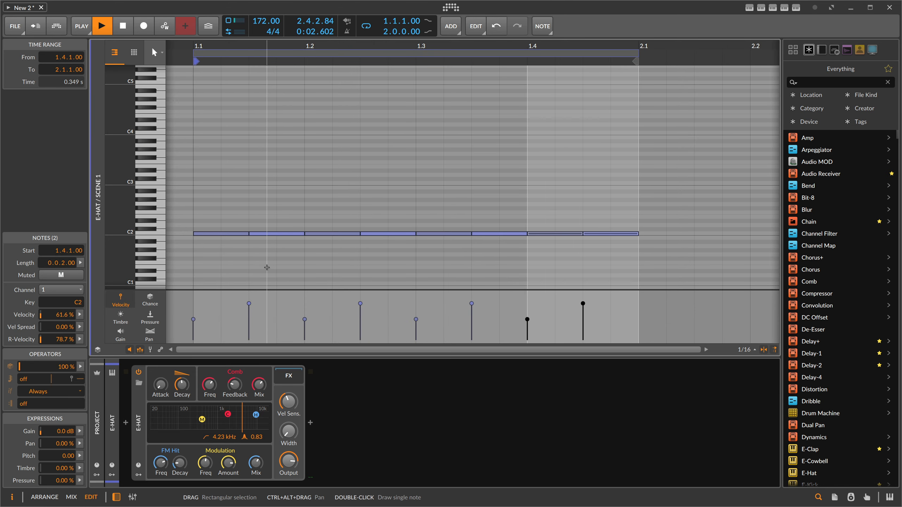
- Adjust the E-Hat's velocity sensitivity and width, and turn down its comb and modulation mix
{"action": "left_click_drag", "start_coordinate": [296, 402], "coordinate": [296, 388]}
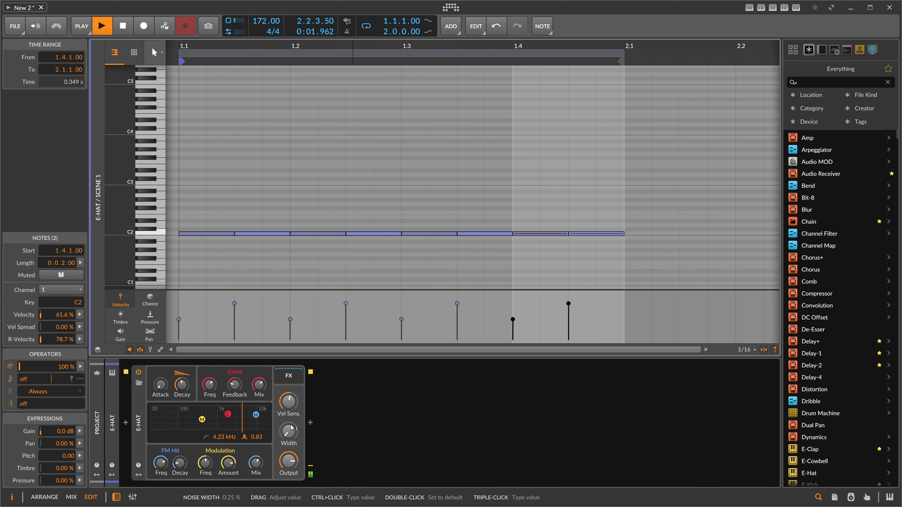
{"action": "left_click_drag", "start_coordinate": [289, 432], "coordinate": [290, 397]}
{"action": "left_click_drag", "start_coordinate": [260, 385], "coordinate": [259, 426]}
{"action": "left_click_drag", "start_coordinate": [255, 463], "coordinate": [256, 498]}
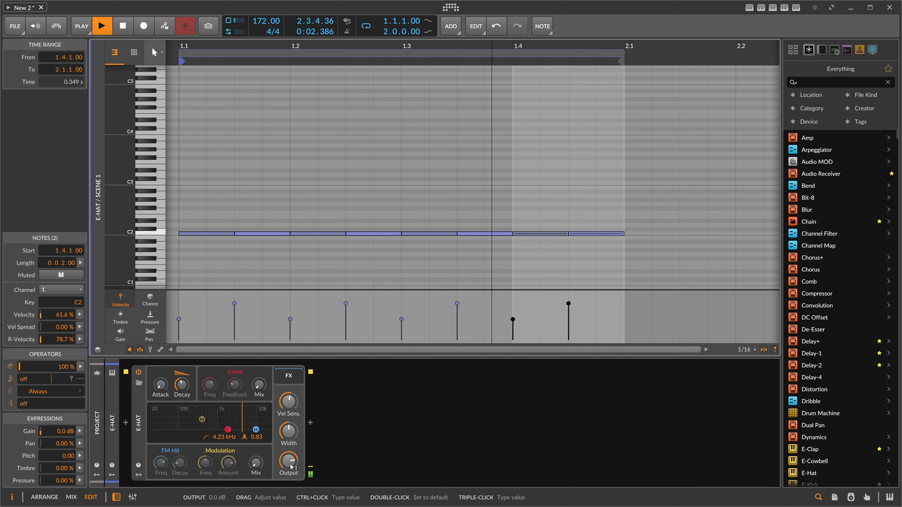
{"action": "left_click", "coordinate": [326, 179]}
{"action": "key", "text": "Tab"}
- Select the Kick, Snare and E-Hat tracks, group them, and name the group Drums
{"action": "left_click", "coordinate": [130, 117]}
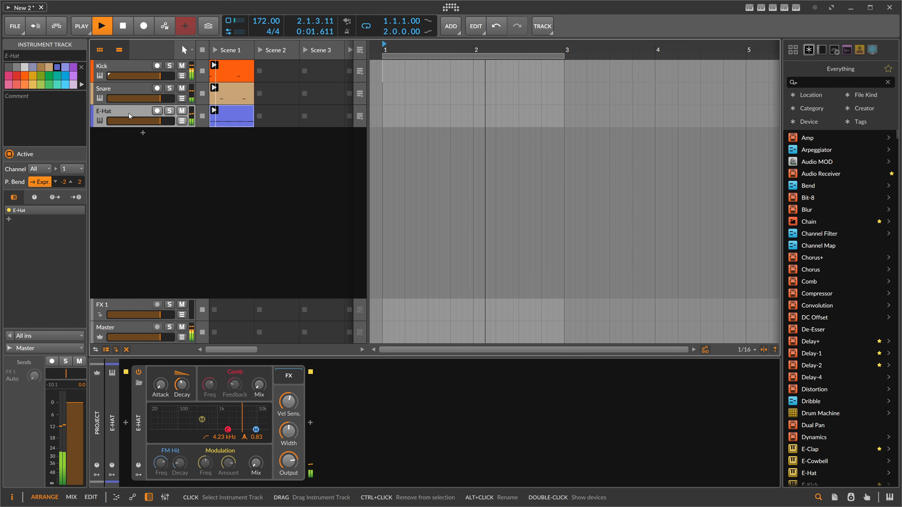
{"action": "key", "text": "space"}
{"action": "left_click", "coordinate": [133, 70], "text": "shift"}
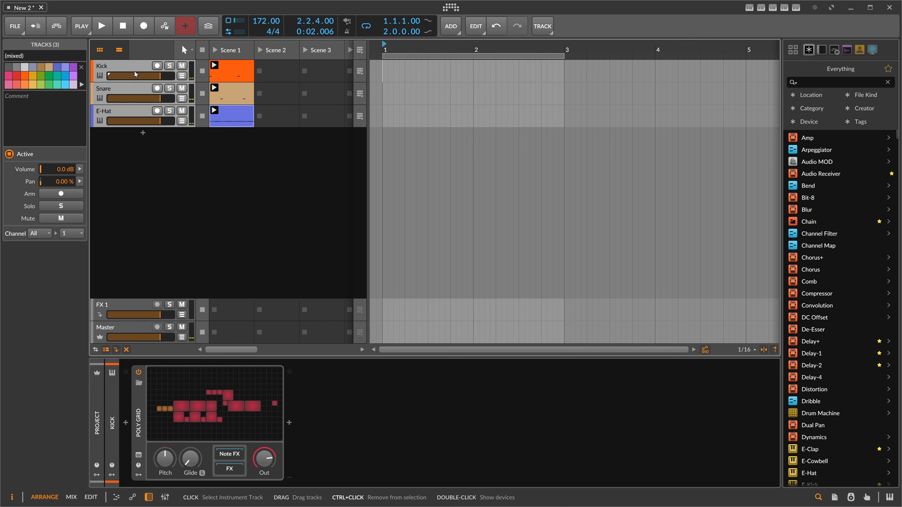
{"action": "key", "text": "ctrl+g"}
{"action": "double_click", "coordinate": [132, 66]}
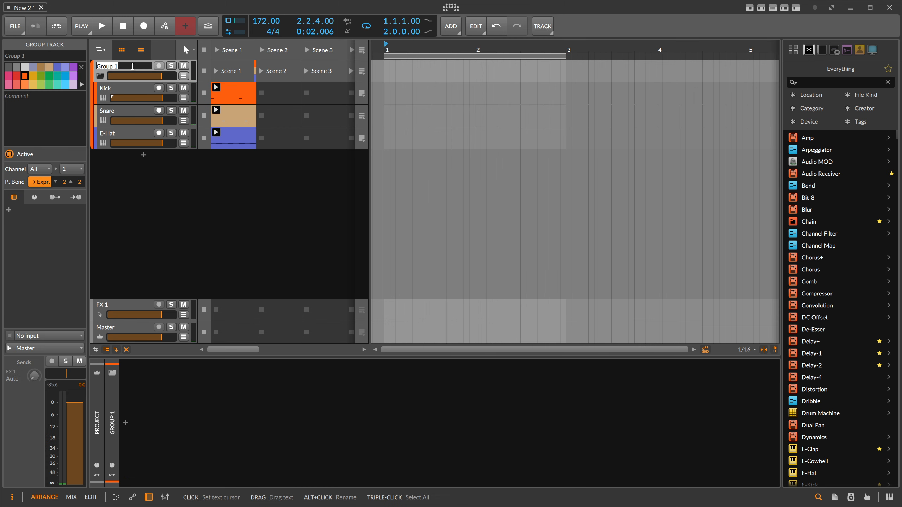
{"action": "key", "text": "Return"}
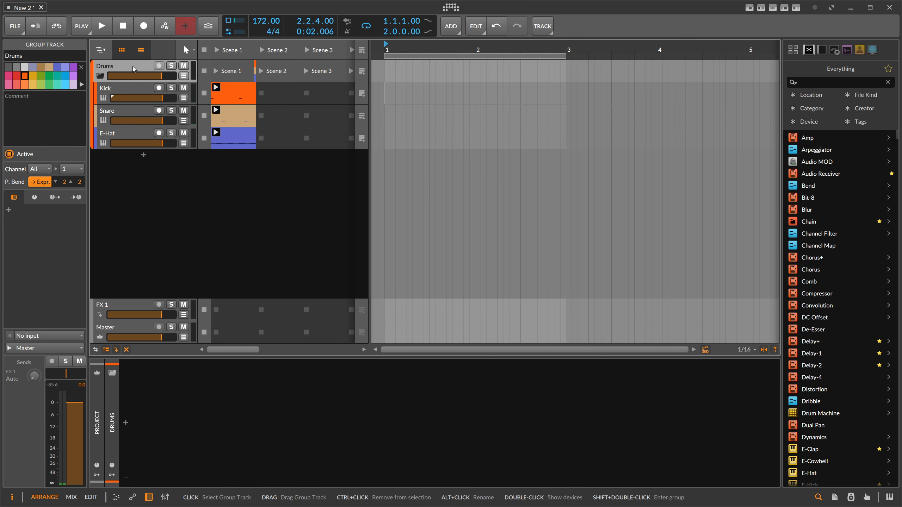
- Add a Transient Control device to the collapsed Drums group and lower its sustain gain
{"action": "left_click", "coordinate": [103, 75]}
{"action": "left_click", "coordinate": [126, 422]}
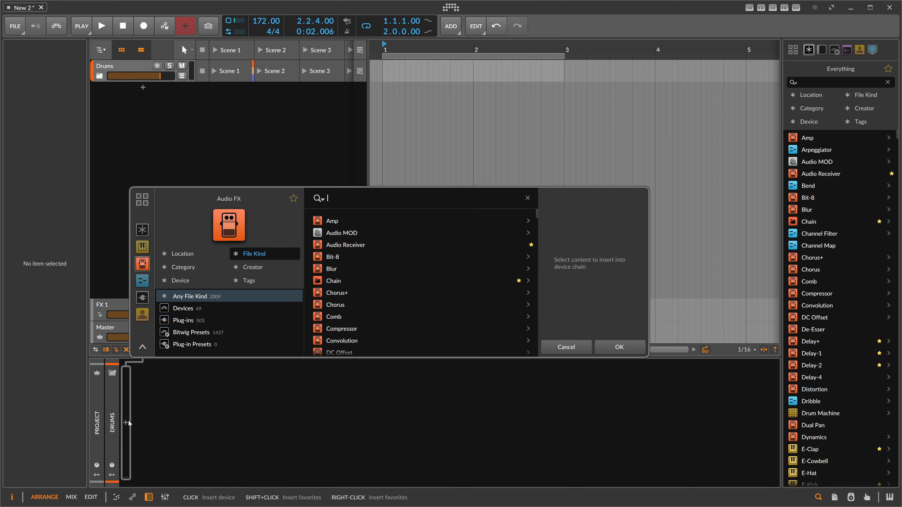
{"action": "type", "text": "trans"}
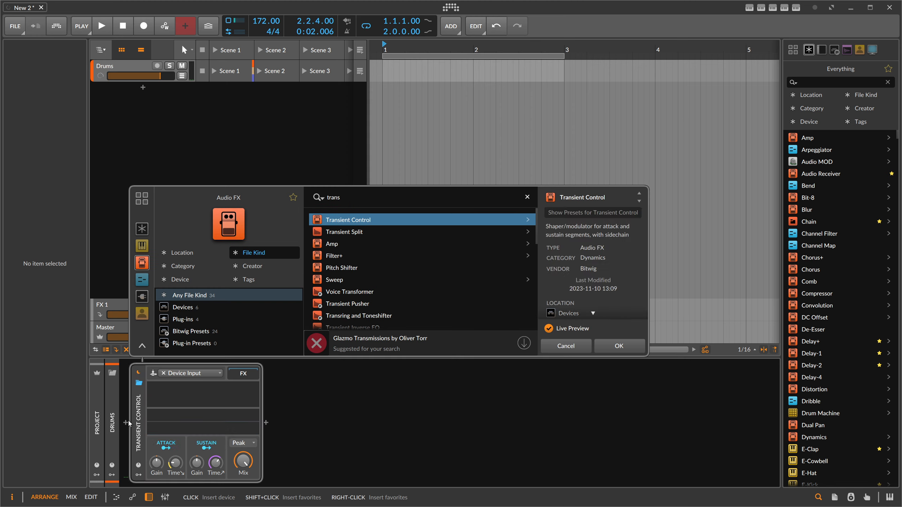
{"action": "key", "text": "Return"}
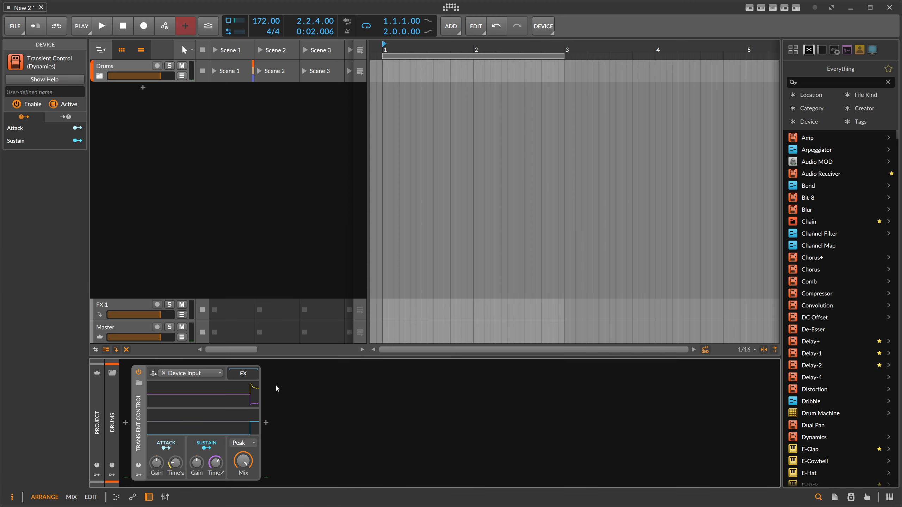
{"action": "key", "text": "space"}
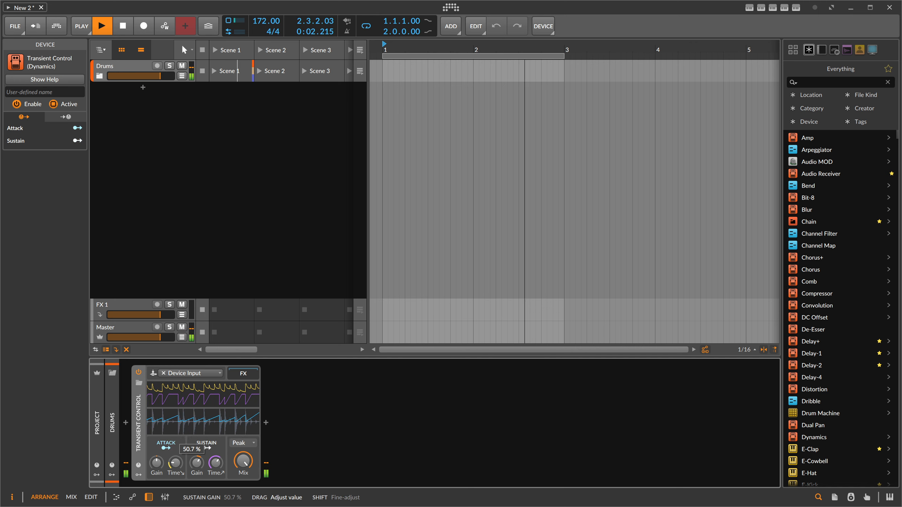
{"action": "left_click_drag", "start_coordinate": [197, 462], "coordinate": [196, 467]}
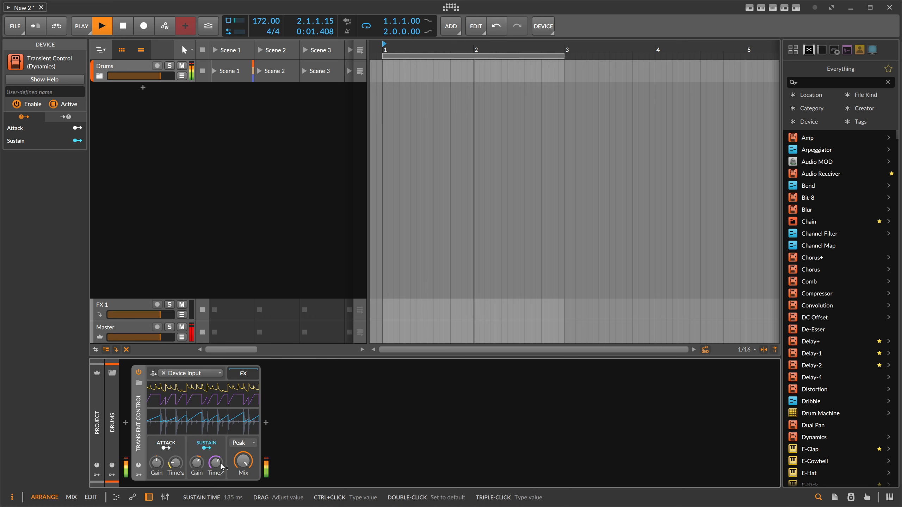
- Expand the Drums group and open the Kick's Poly Grid to review it
{"action": "left_click", "coordinate": [99, 76]}
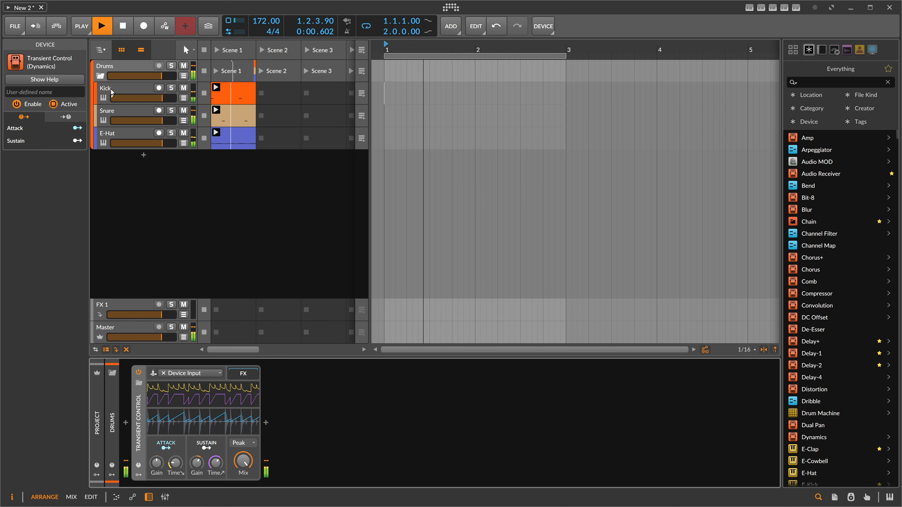
{"action": "left_click", "coordinate": [124, 93]}
{"action": "left_click", "coordinate": [254, 396]}
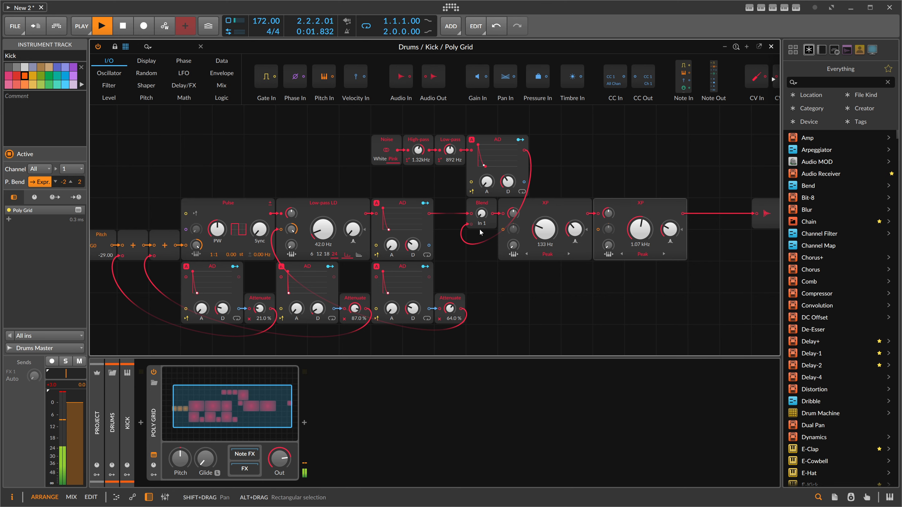
{"action": "left_click", "coordinate": [771, 48]}
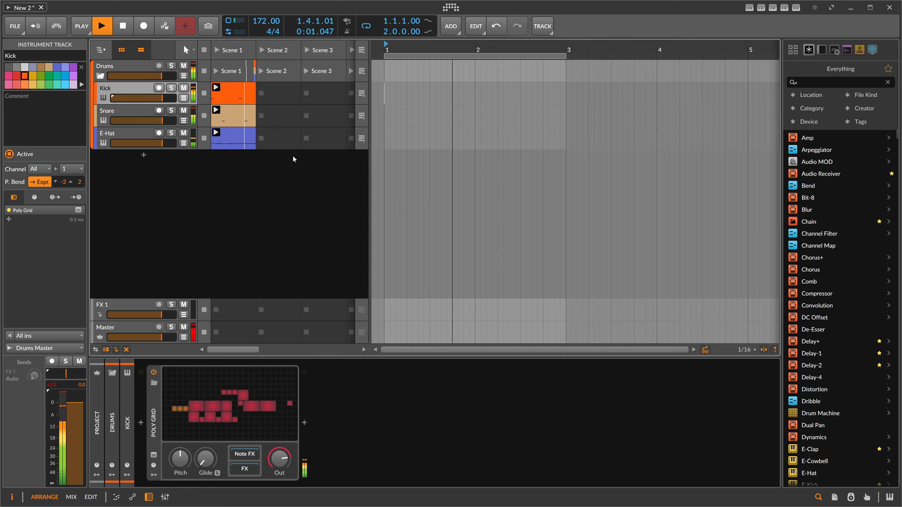
{"action": "left_click", "coordinate": [118, 67]}
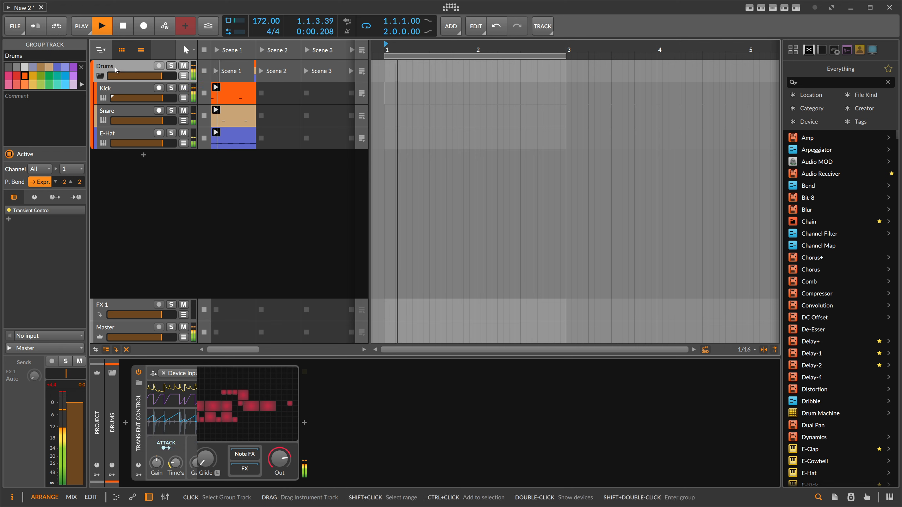
{"action": "key", "text": "space"}
- Add a Sweep device after the Transient Control on the Drums group
{"action": "left_click", "coordinate": [266, 423]}
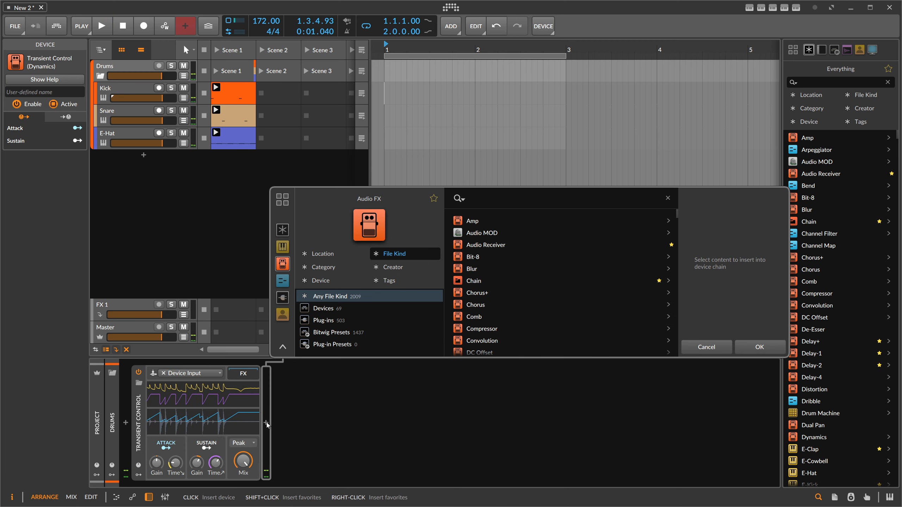
{"action": "type", "text": "sweep"}
{"action": "key", "text": "Down"}
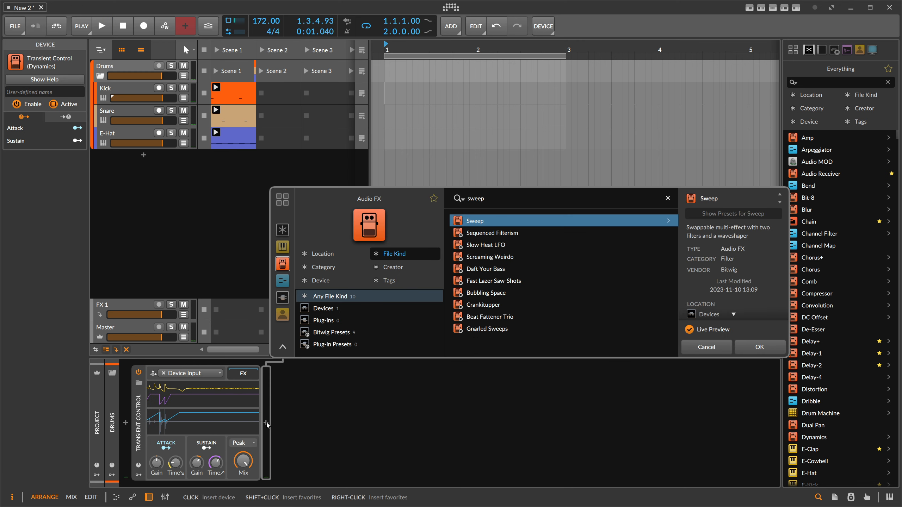
{"action": "key", "text": "Return"}
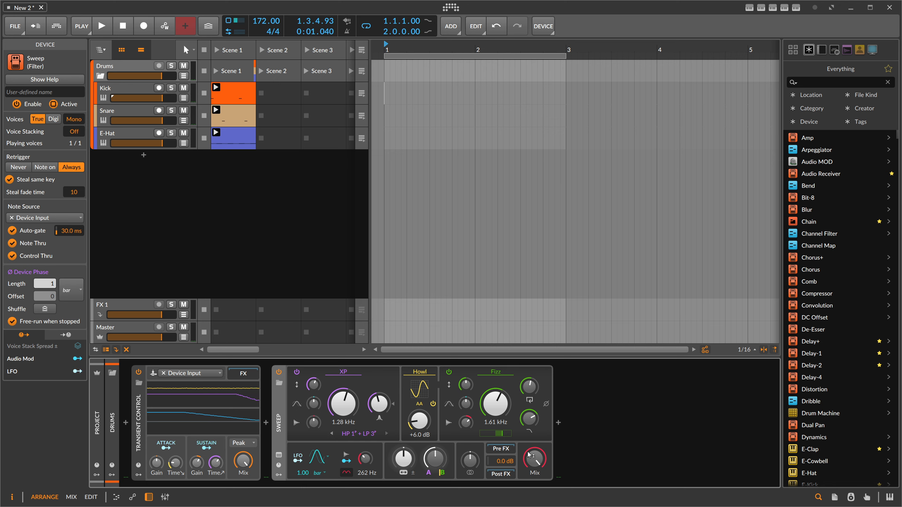
- Set the Sweep's XP cutoff to 359 Hz and its Howl drive to +10.9 dB
{"action": "left_click_drag", "start_coordinate": [420, 426], "coordinate": [420, 398]}
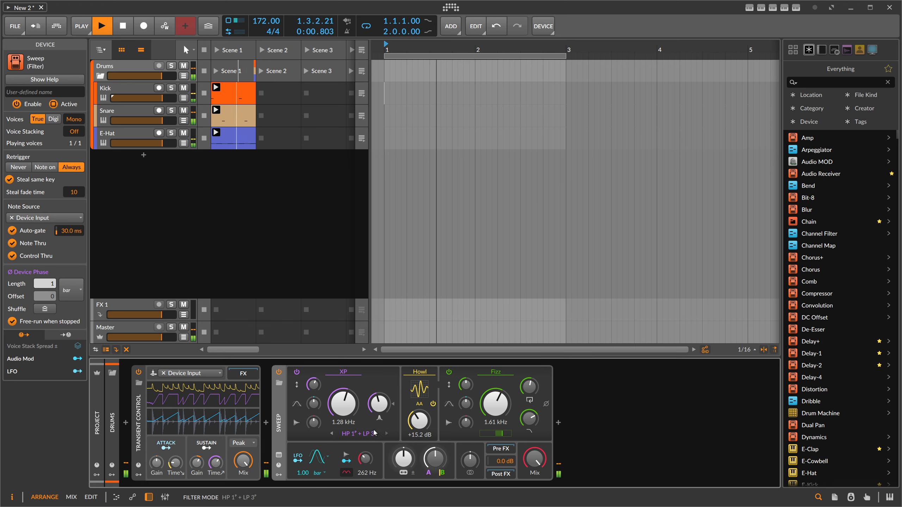
{"action": "left_click_drag", "start_coordinate": [348, 405], "coordinate": [420, 439]}
- Set the Sweep's Fizz cutoff to 872 Hz with 64.2% feedback and the overall mix to 16.7%
{"action": "left_click_drag", "start_coordinate": [496, 405], "coordinate": [496, 388]}
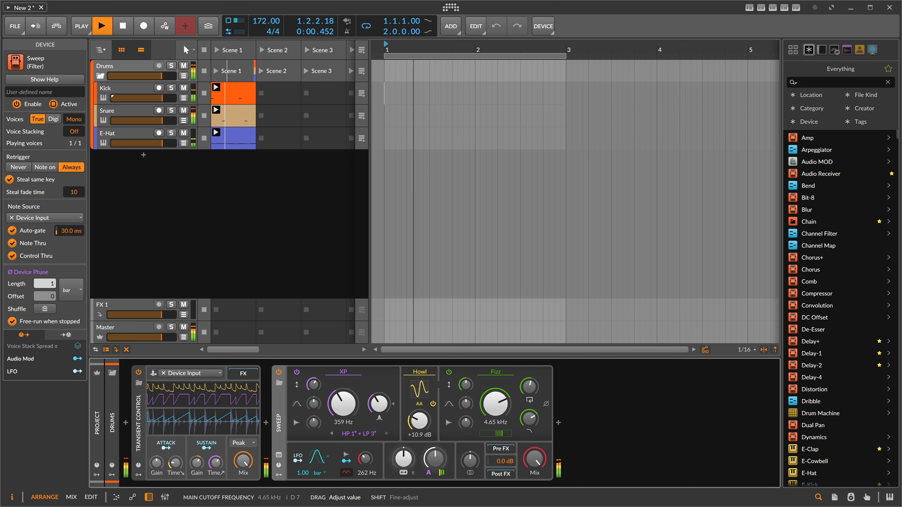
{"action": "left_click_drag", "start_coordinate": [535, 459], "coordinate": [535, 477]}
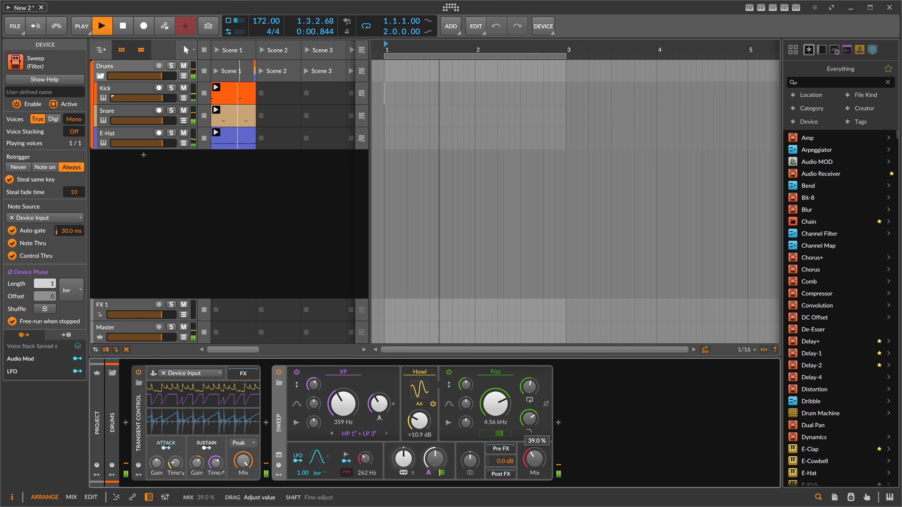
{"action": "left_click_drag", "start_coordinate": [529, 418], "coordinate": [529, 433]}
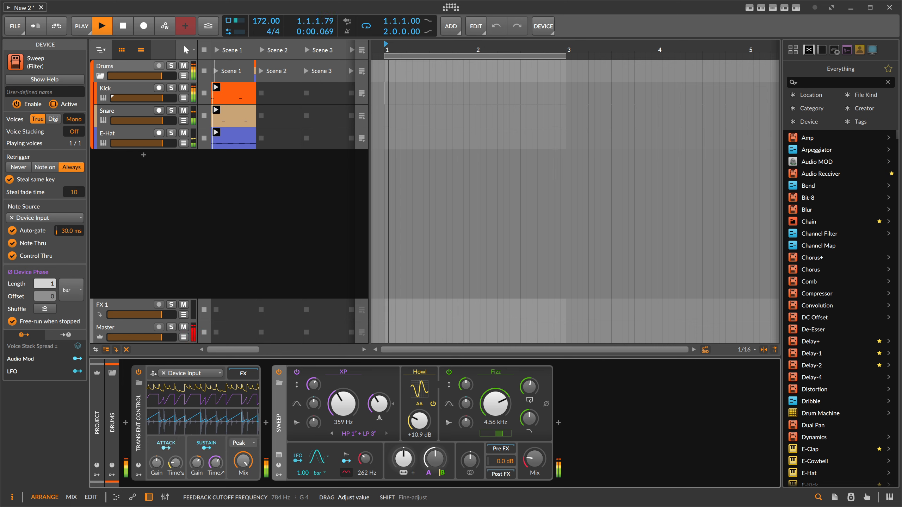
{"action": "left_click_drag", "start_coordinate": [530, 387], "coordinate": [495, 424]}
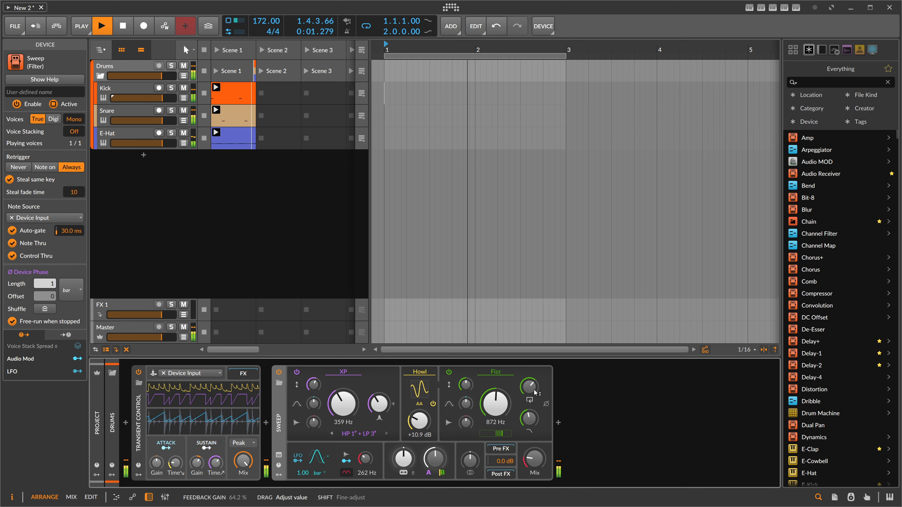
{"action": "left_click_drag", "start_coordinate": [535, 460], "coordinate": [535, 473]}
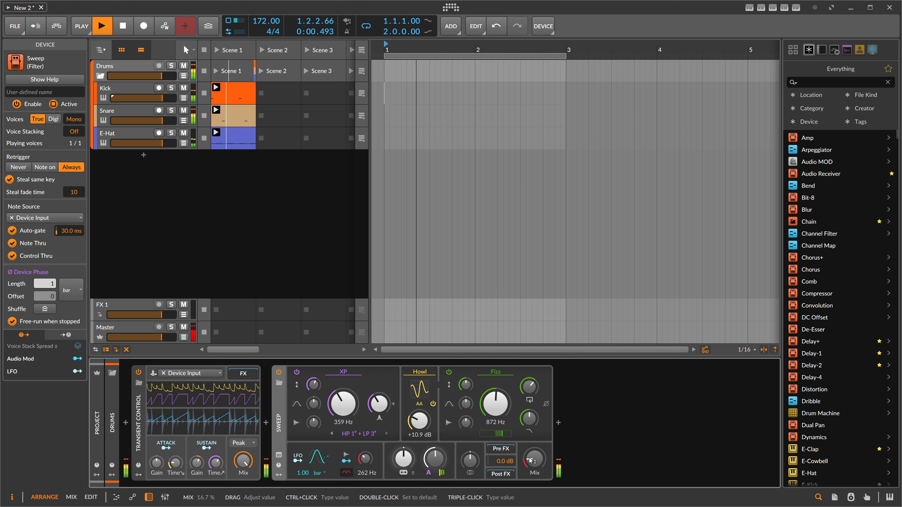
- Tweak the Sweep during playback: Howl drive +12.8 dB, XP cutoff 453 Hz, output gain −6.9 dB and mix 100%
{"action": "key", "text": "space"}
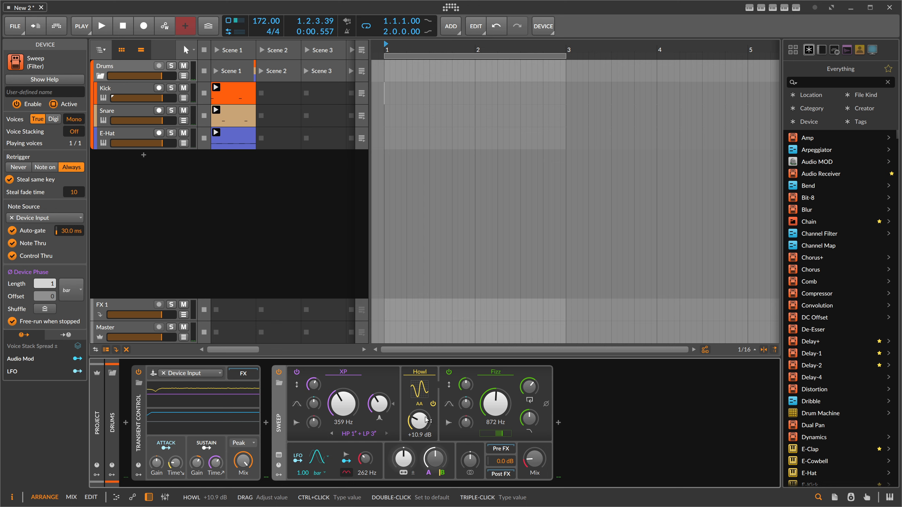
{"action": "left_click_drag", "start_coordinate": [425, 419], "coordinate": [426, 414]}
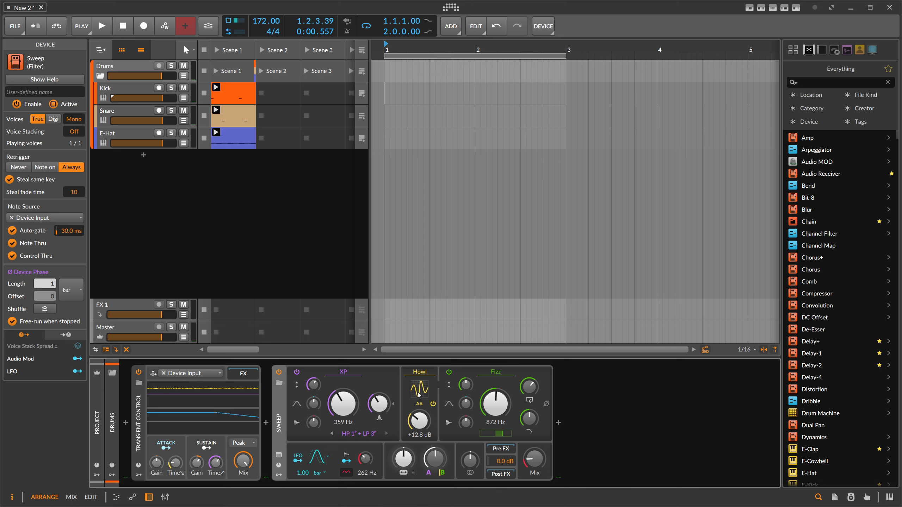
{"action": "left_click_drag", "start_coordinate": [530, 419], "coordinate": [529, 419]}
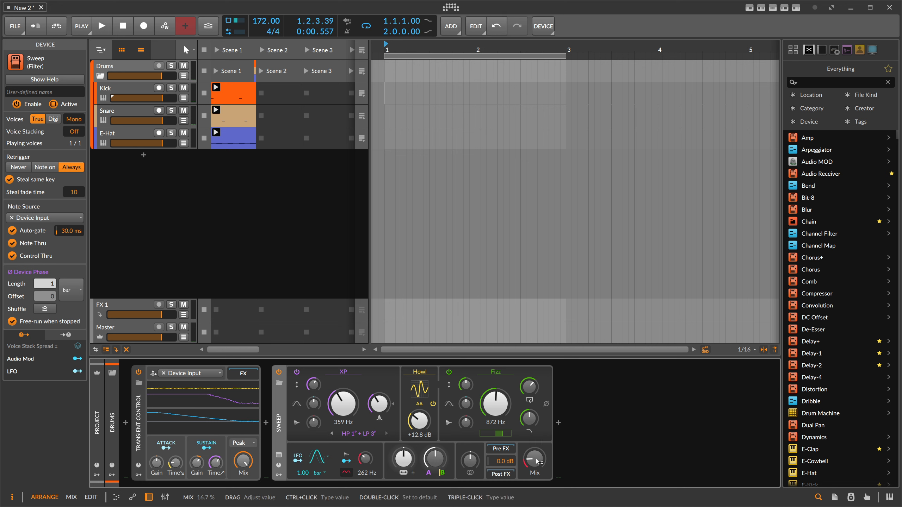
{"action": "key", "text": "space"}
{"action": "left_click_drag", "start_coordinate": [312, 384], "coordinate": [312, 384]}
{"action": "mouse_move", "coordinate": [534, 459]}
{"action": "left_mouse_down"}
{"action": "mouse_move", "coordinate": [534, 428]}
{"action": "mouse_move", "coordinate": [534, 464]}
{"action": "mouse_move", "coordinate": [501, 464]}
{"action": "mouse_move", "coordinate": [534, 476]}
{"action": "mouse_move", "coordinate": [534, 458]}
{"action": "left_mouse_up"}
{"action": "key", "text": "space"}
{"action": "left_click_drag", "start_coordinate": [501, 461], "coordinate": [534, 440]}
{"action": "key", "text": "space"}
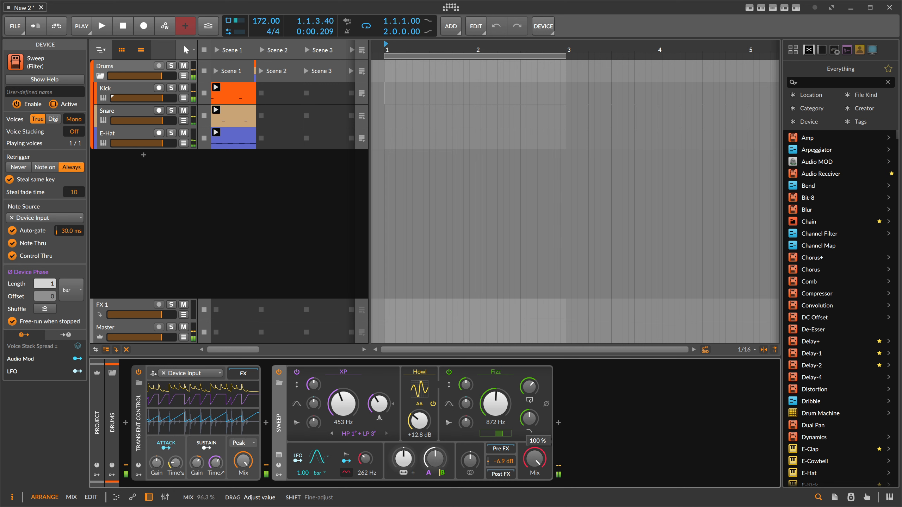
- Insert a Convolution device after the Sweep on the Drums group
{"action": "left_click", "coordinate": [557, 423]}
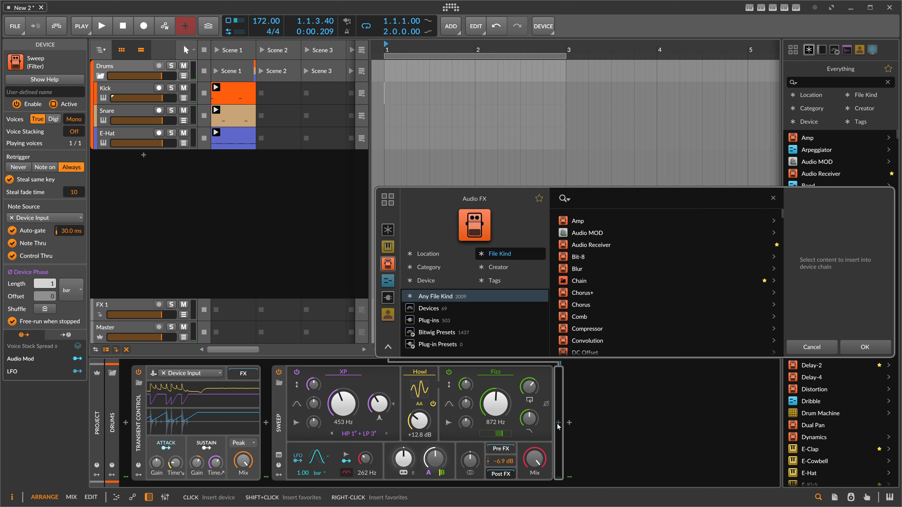
{"action": "type", "text": "convo"}
{"action": "key", "text": "Return"}
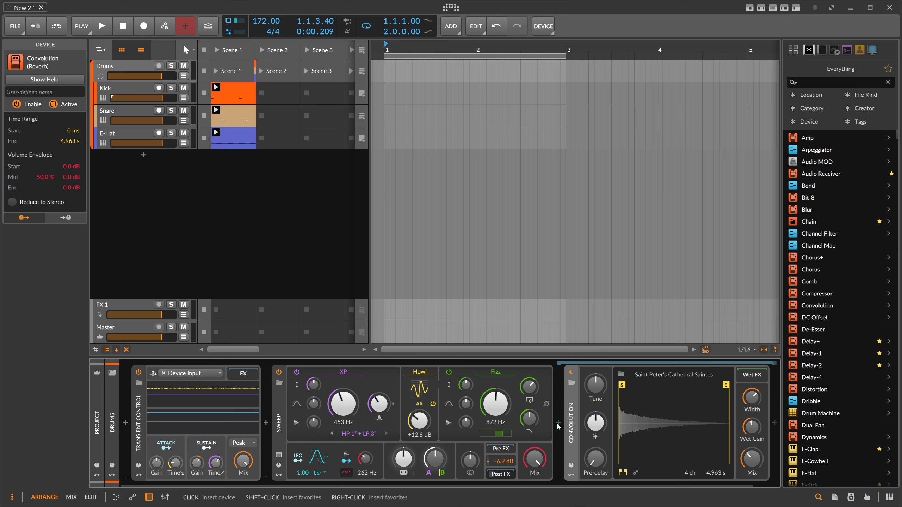
- Load the Wooden Attic 2 impulse from the Real Rooms category into the Convolution and play it back
{"action": "left_click", "coordinate": [621, 375]}
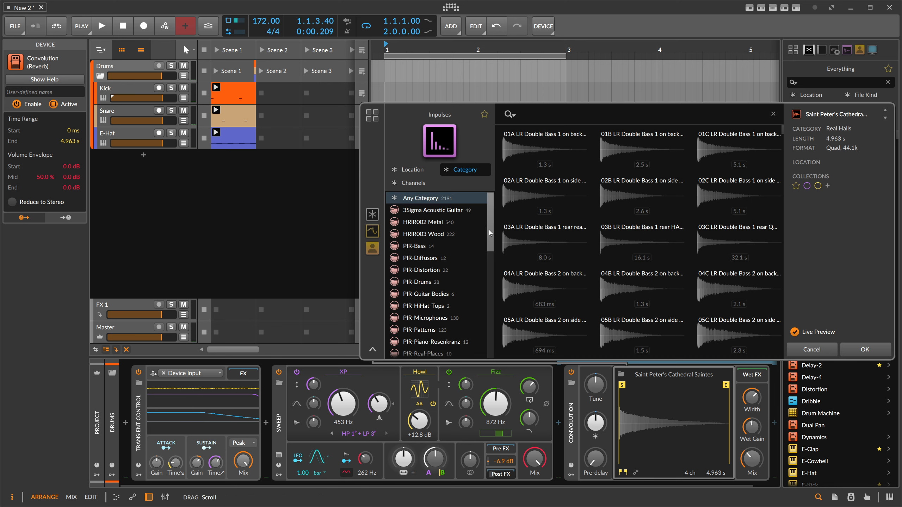
{"action": "left_click_drag", "start_coordinate": [490, 220], "coordinate": [478, 311]}
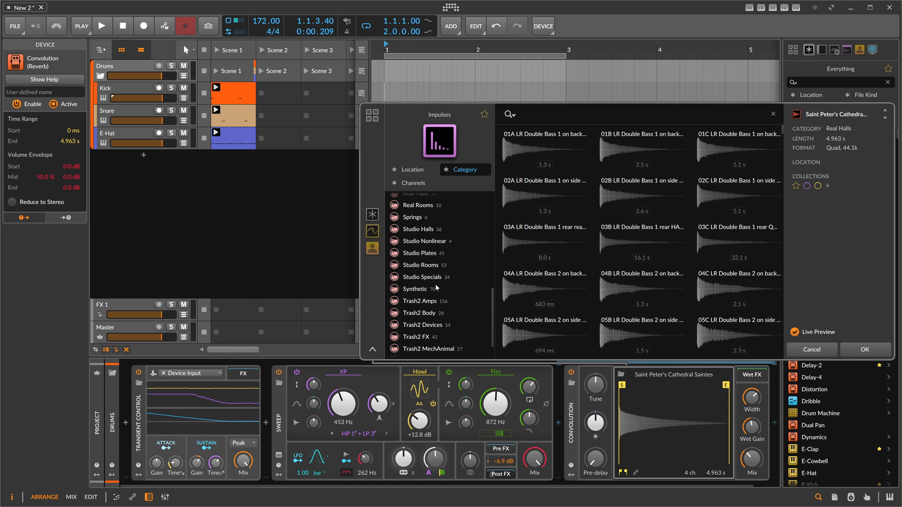
{"action": "left_click", "coordinate": [462, 267]}
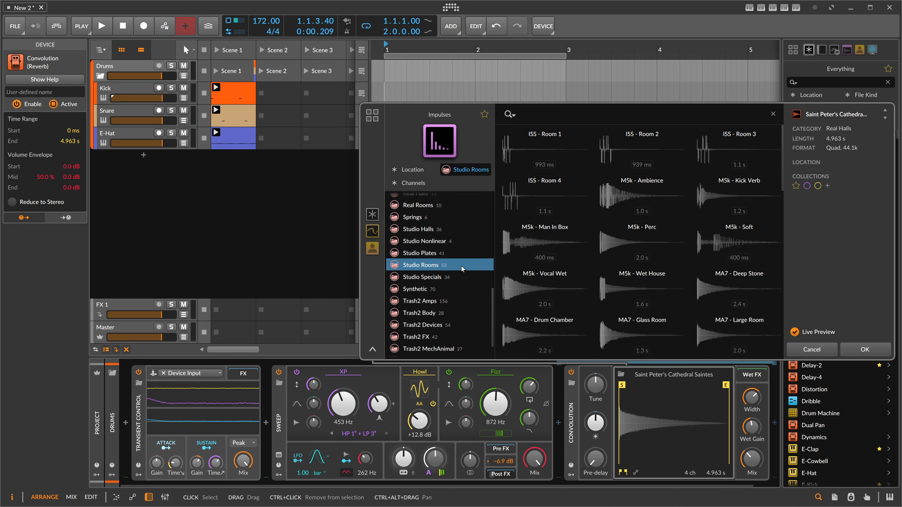
{"action": "left_click", "coordinate": [440, 253]}
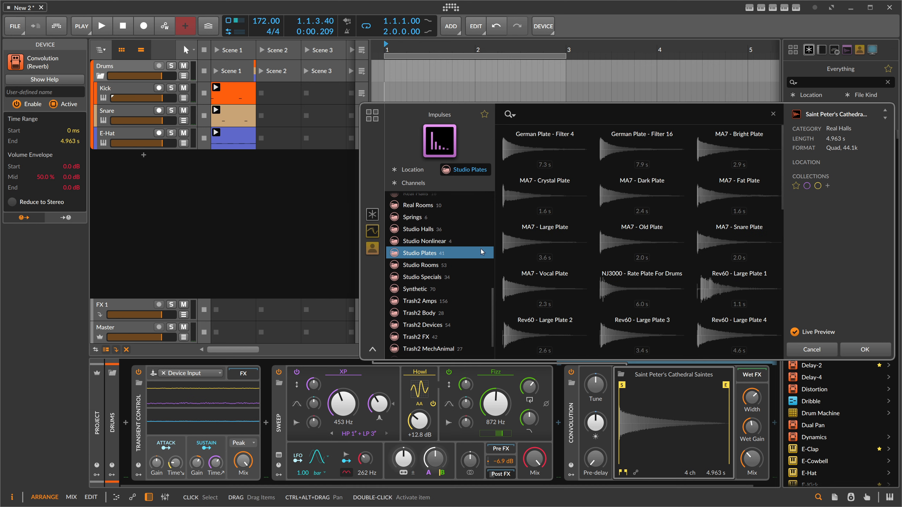
{"action": "left_click", "coordinate": [419, 205]}
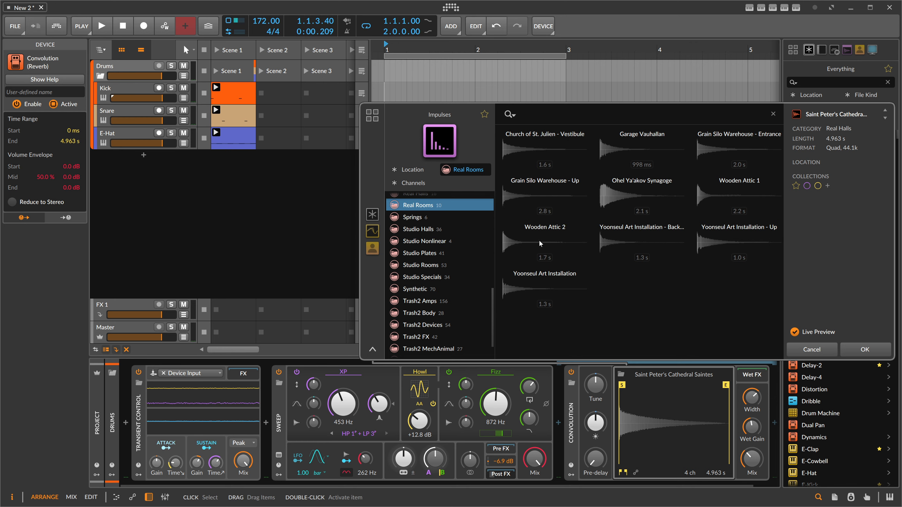
{"action": "left_click", "coordinate": [539, 242]}
{"action": "left_click", "coordinate": [856, 349]}
{"action": "key", "text": "space"}
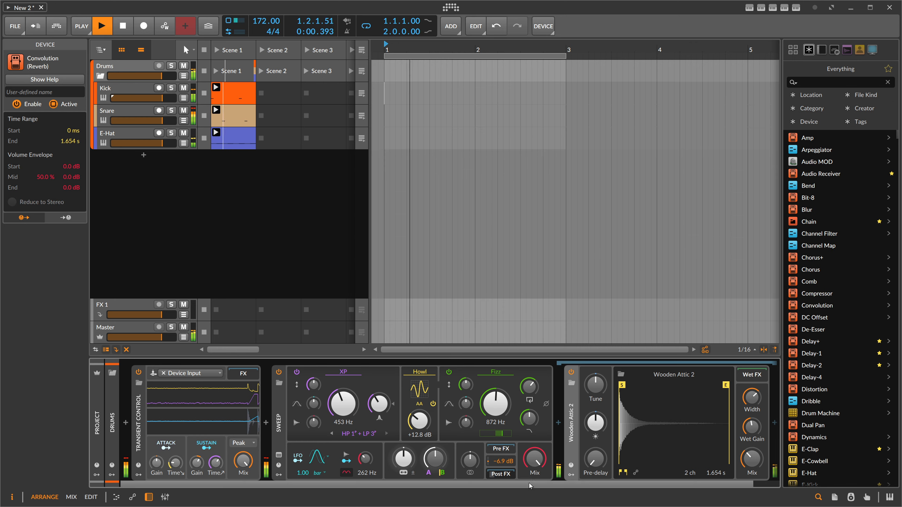
- Lower the Convolution's wet gain to −13.0 dB
{"action": "left_click_drag", "start_coordinate": [727, 427], "coordinate": [728, 410]}
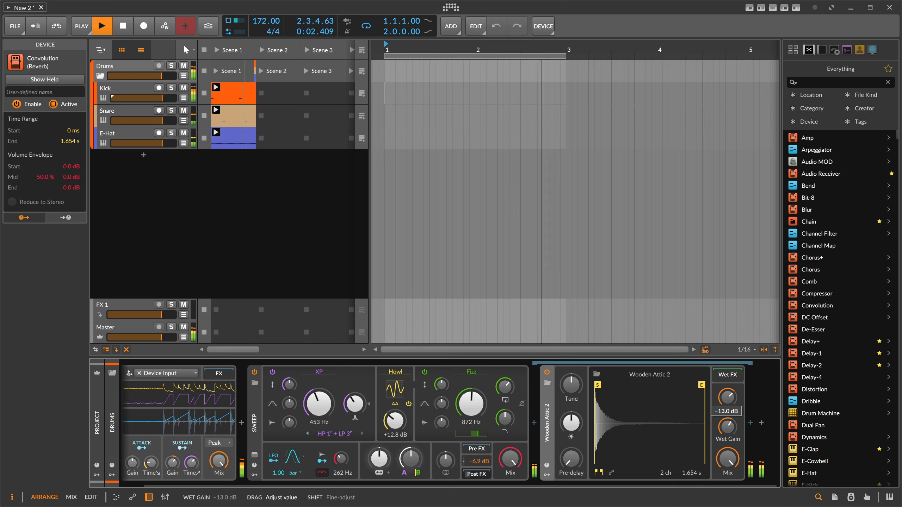
{"action": "left_click_drag", "start_coordinate": [510, 459], "coordinate": [510, 506]}
- Shape the Convolution's volume envelope, pulling the mid point to 20.1% and the end down to −∞ dB
{"action": "left_click", "coordinate": [611, 472]}
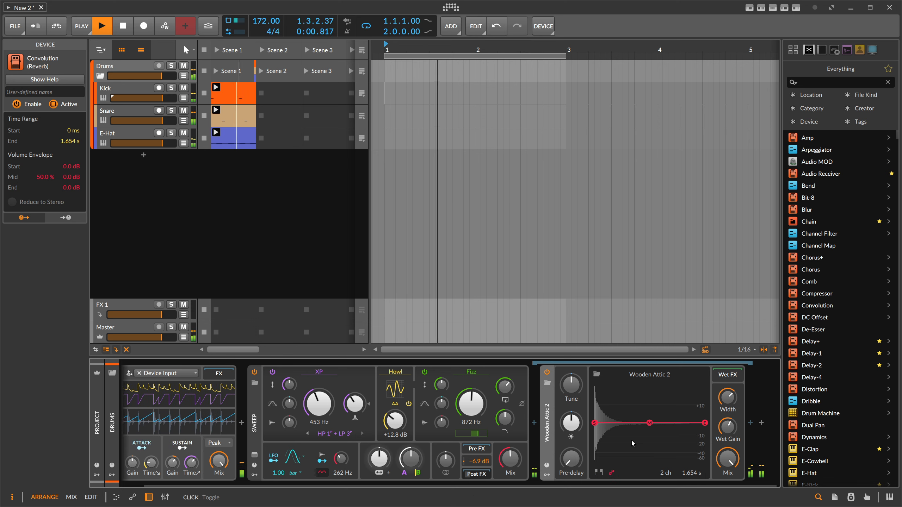
{"action": "left_click_drag", "start_coordinate": [649, 423], "coordinate": [628, 462]}
{"action": "left_click_drag", "start_coordinate": [703, 425], "coordinate": [692, 477]}
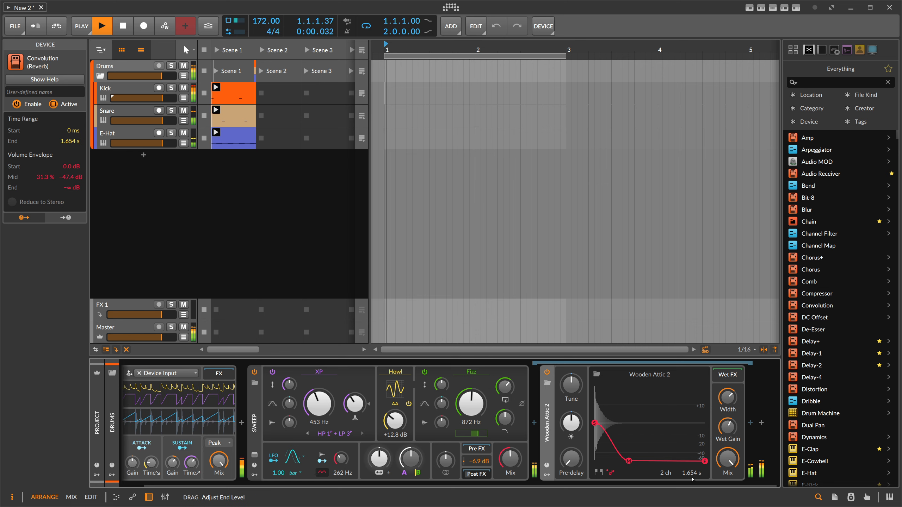
{"action": "left_click_drag", "start_coordinate": [629, 461], "coordinate": [617, 462]}
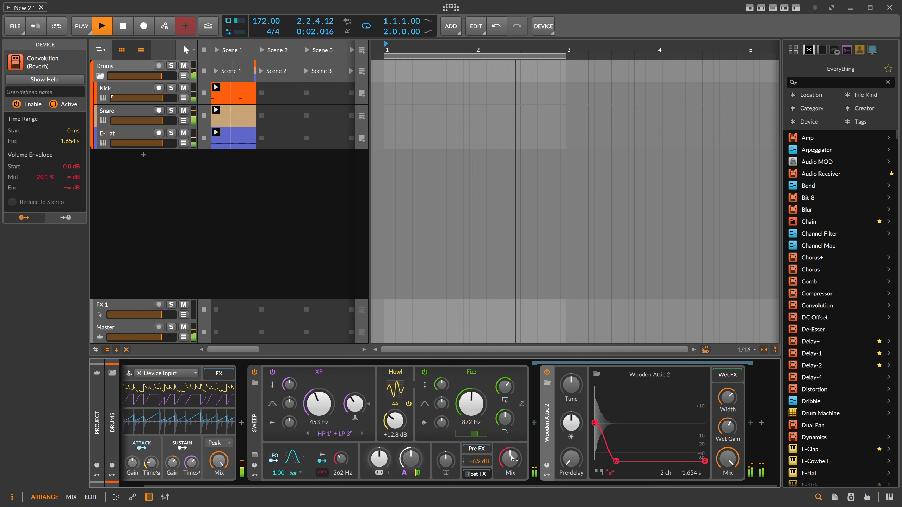
- Set the Sweep's mix to 33.0% and stop playback
{"action": "left_click_drag", "start_coordinate": [511, 458], "coordinate": [512, 468]}
{"action": "left_click_drag", "start_coordinate": [517, 483], "coordinate": [499, 483]}
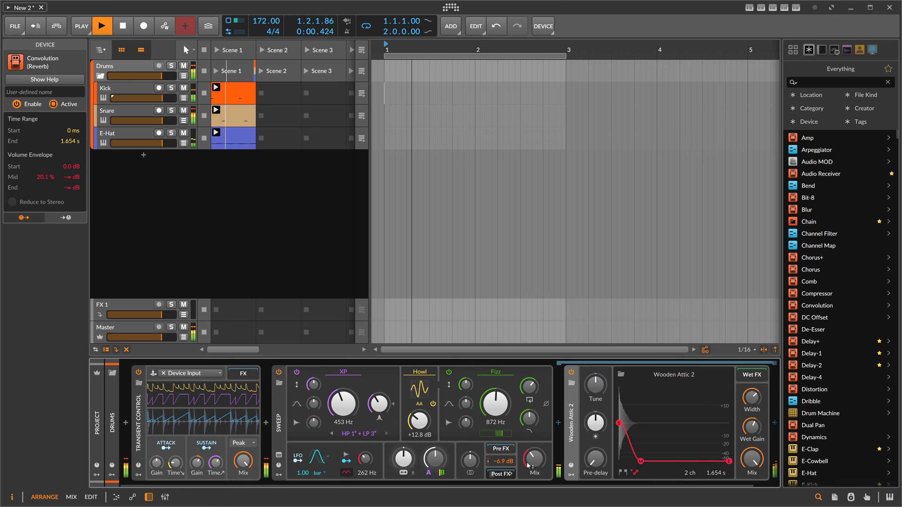
{"action": "left_click_drag", "start_coordinate": [534, 459], "coordinate": [534, 466]}
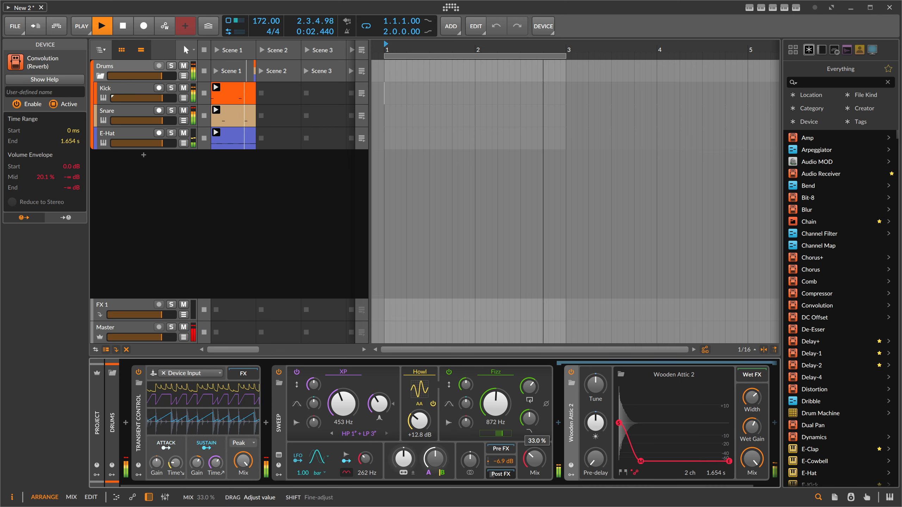
{"action": "key", "text": "space"}
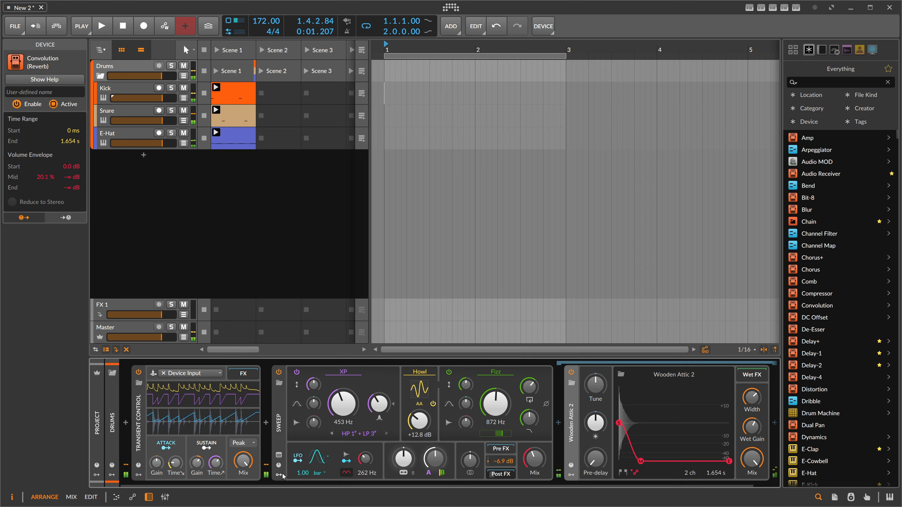
- Add an Envelope Follower modulator to the Sweep and expand it
{"action": "left_click", "coordinate": [278, 475]}
{"action": "left_click", "coordinate": [294, 384]}
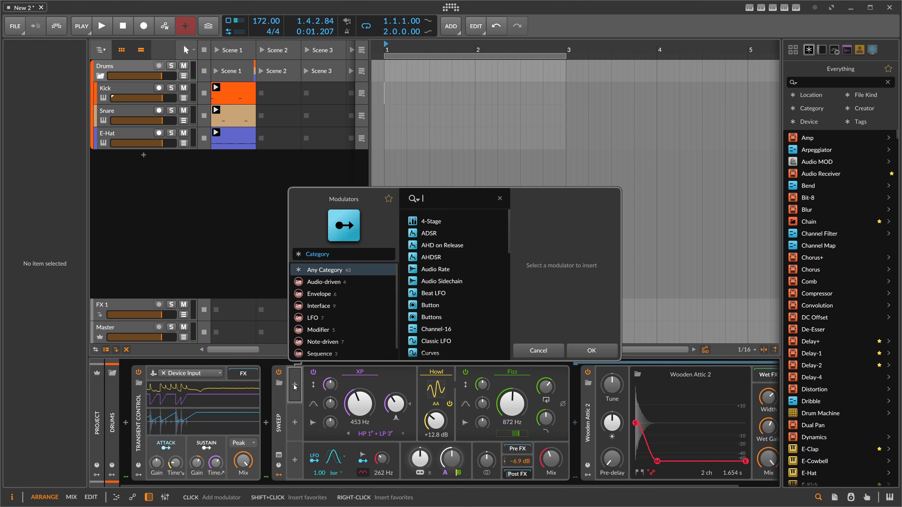
{"action": "type", "text": "env"}
{"action": "key", "text": "Return"}
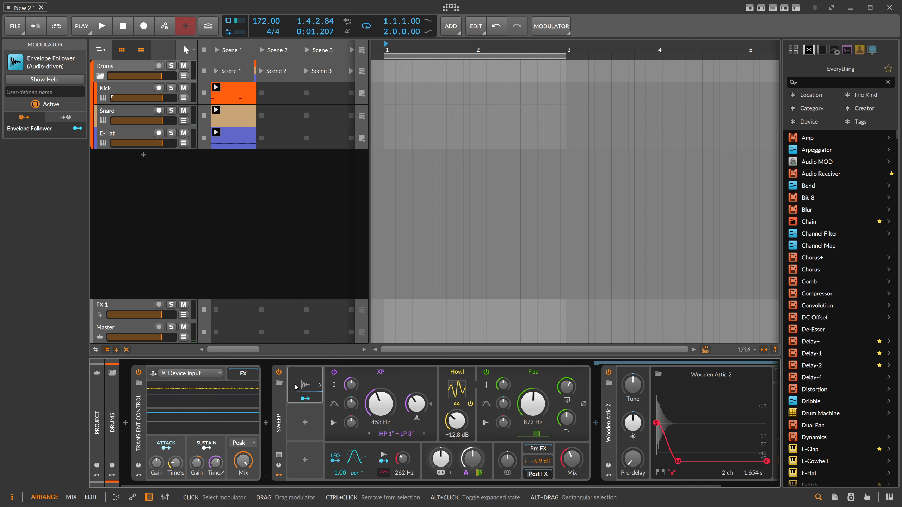
{"action": "left_click", "coordinate": [295, 384]}
{"action": "key", "text": "space"}
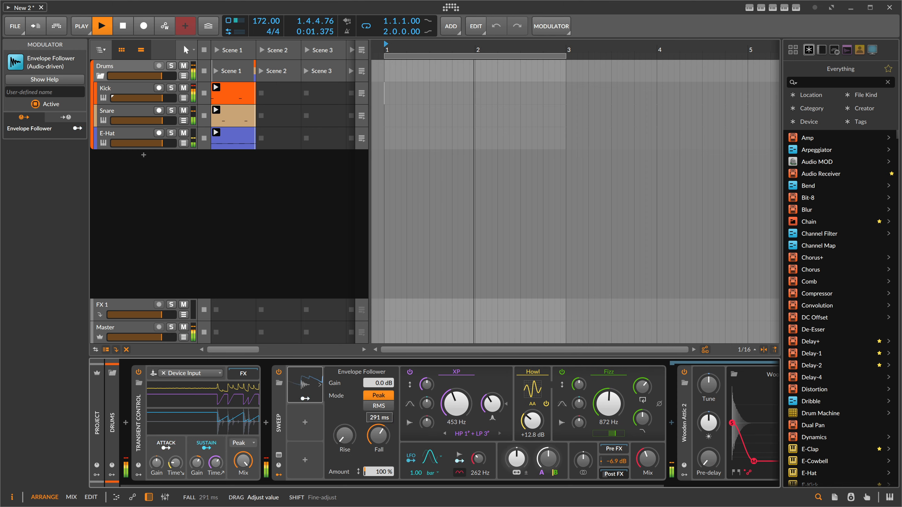
- Route the Envelope Follower to the Sweep's mix with a negative amount of about −0.5
{"action": "left_click", "coordinate": [305, 398]}
{"action": "left_click_drag", "start_coordinate": [648, 459], "coordinate": [648, 475]}
{"action": "left_click_drag", "start_coordinate": [378, 435], "coordinate": [379, 444]}
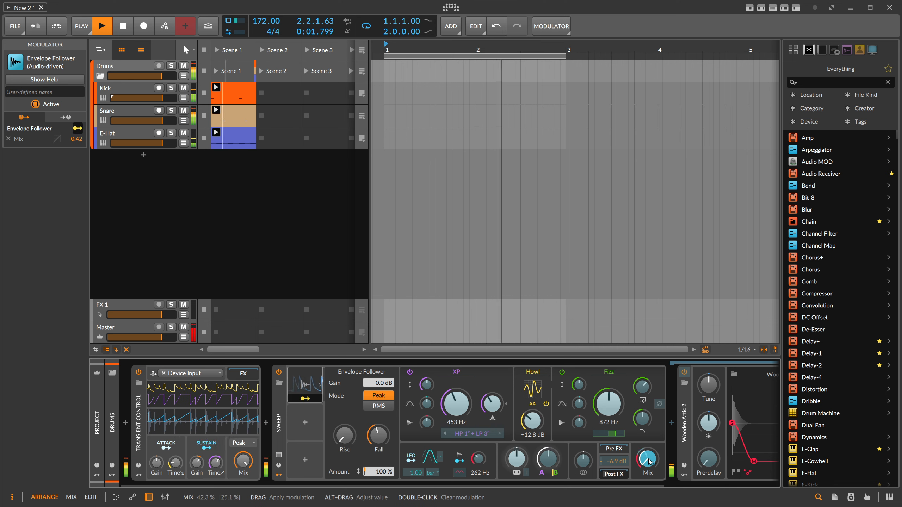
{"action": "left_click_drag", "start_coordinate": [648, 462], "coordinate": [649, 466]}
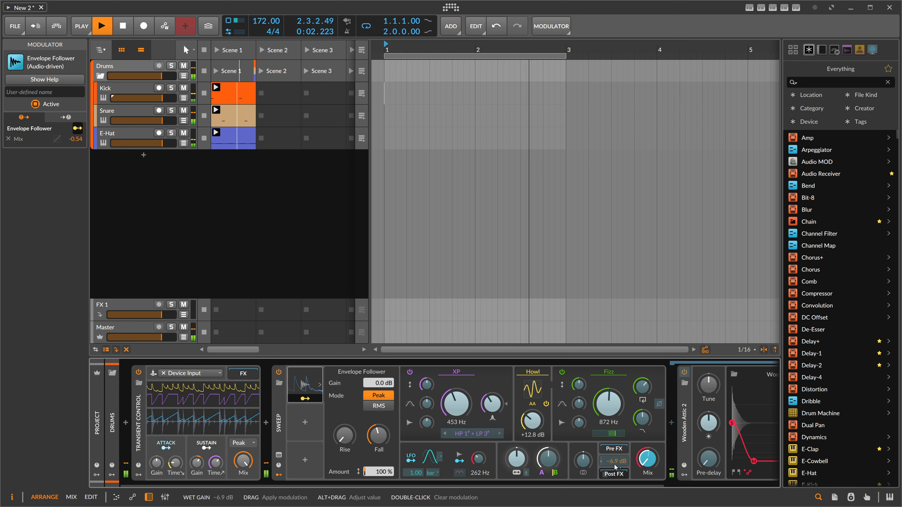
{"action": "left_click_drag", "start_coordinate": [647, 461], "coordinate": [647, 458]}
{"action": "left_click", "coordinate": [308, 398]}
- Lower the Sweep's XP cutoff to 326 Hz and raise the Howl drive to +24.0 dB
{"action": "mouse_move", "coordinate": [460, 405]}
{"action": "left_mouse_down"}
{"action": "mouse_move", "coordinate": [460, 392]}
{"action": "mouse_move", "coordinate": [458, 418]}
{"action": "left_mouse_up"}
{"action": "left_click", "coordinate": [485, 434]}
{"action": "left_click", "coordinate": [480, 416]}
{"action": "left_click_drag", "start_coordinate": [532, 421], "coordinate": [532, 420]}
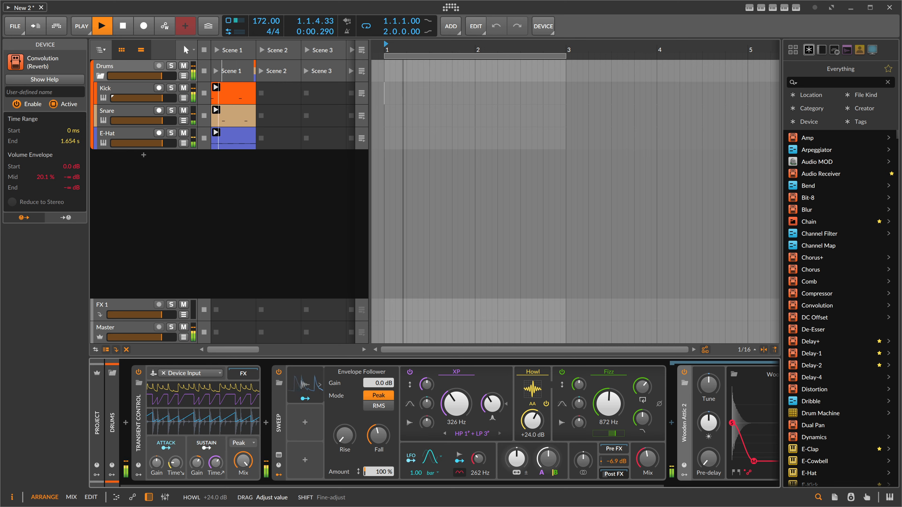
{"action": "left_click_drag", "start_coordinate": [647, 459], "coordinate": [648, 461]}
- Set the Fizz feedback to 35.8% and adjust its cutoff and the Howl drive
{"action": "mouse_move", "coordinate": [608, 404]}
{"action": "left_mouse_down"}
{"action": "mouse_move", "coordinate": [609, 390]}
{"action": "mouse_move", "coordinate": [608, 421]}
{"action": "left_mouse_up"}
{"action": "left_click_drag", "start_coordinate": [642, 386], "coordinate": [643, 412]}
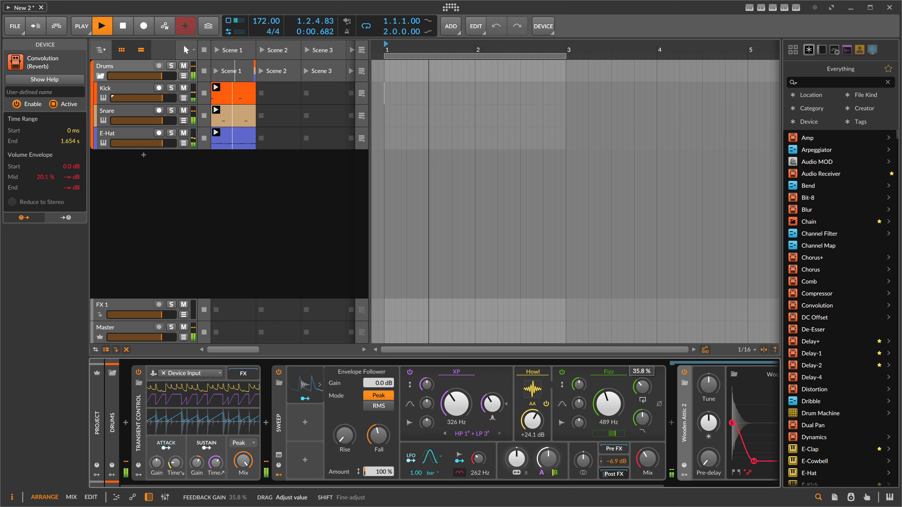
{"action": "left_click_drag", "start_coordinate": [532, 421], "coordinate": [532, 437]}
- Switch the Sweep's waveshaper from Howl to Heat and set its drive to +36.5 dB
{"action": "left_click", "coordinate": [536, 390]}
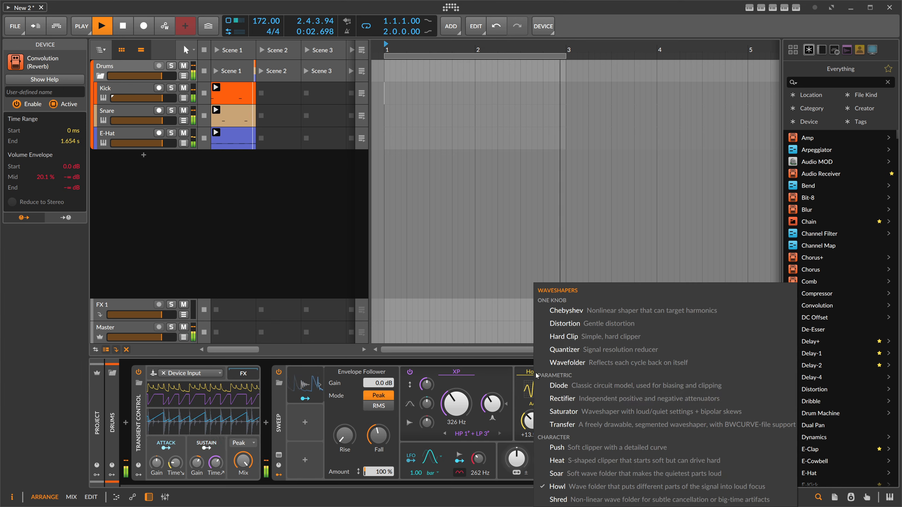
{"action": "left_click", "coordinate": [582, 461]}
{"action": "left_click_drag", "start_coordinate": [536, 424], "coordinate": [537, 413]}
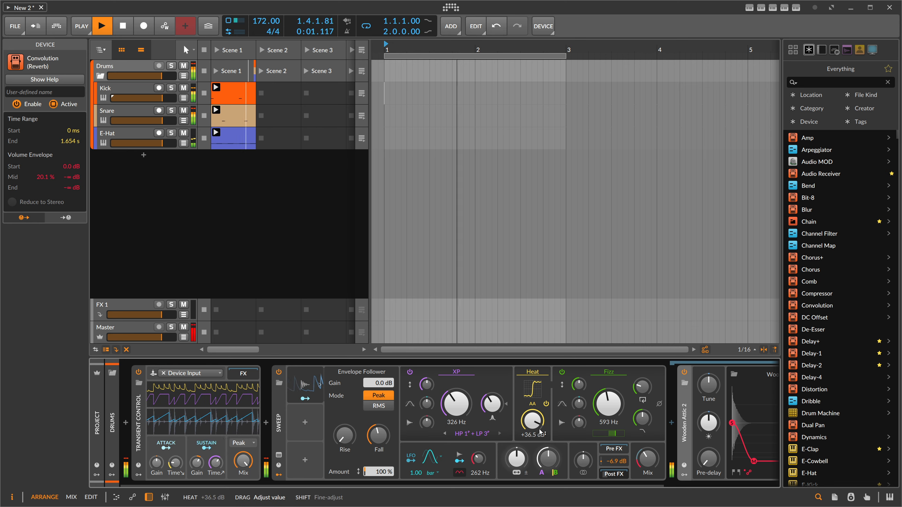
- Raise the Fizz cutoff to 960 Hz and set the Sweep's mix to 50.0%
{"action": "mouse_move", "coordinate": [647, 458]}
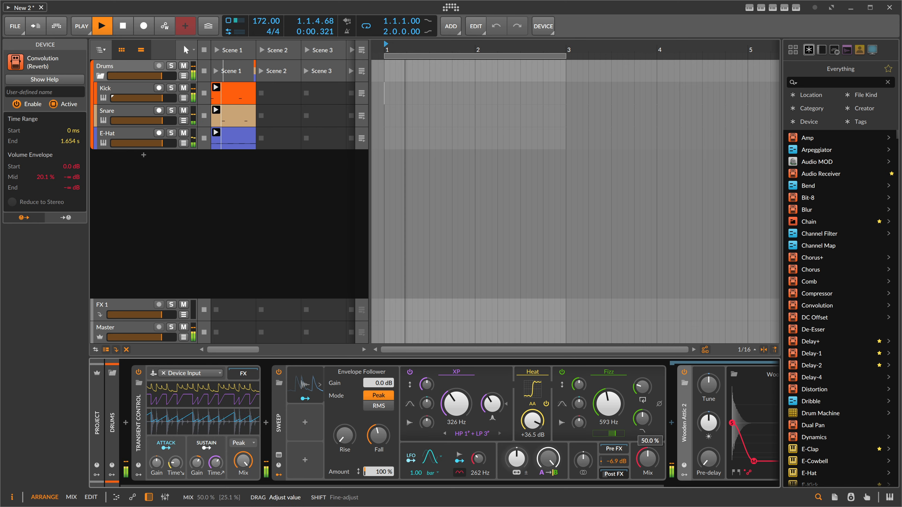
{"action": "mouse_move", "coordinate": [607, 403]}
{"action": "left_mouse_down"}
{"action": "mouse_move", "coordinate": [608, 391]}
{"action": "mouse_move", "coordinate": [608, 399]}
{"action": "left_mouse_up"}
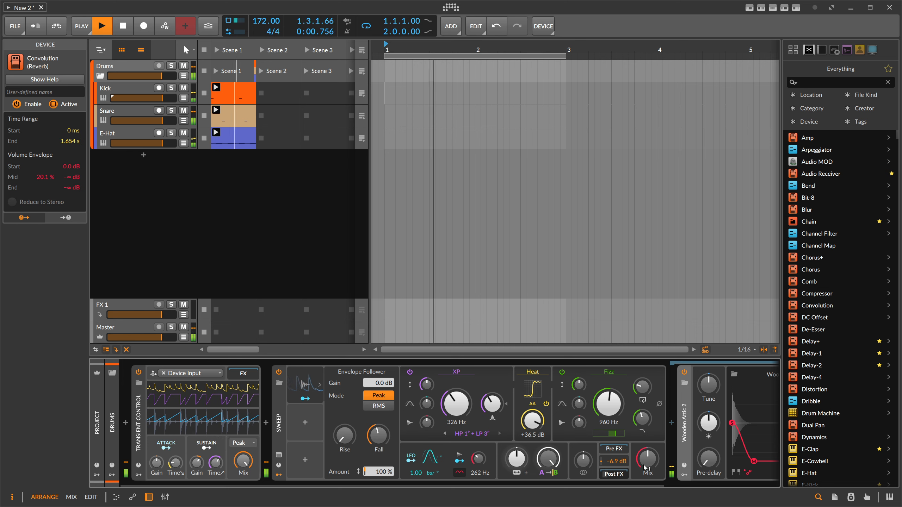
{"action": "left_click_drag", "start_coordinate": [644, 467], "coordinate": [644, 466]}
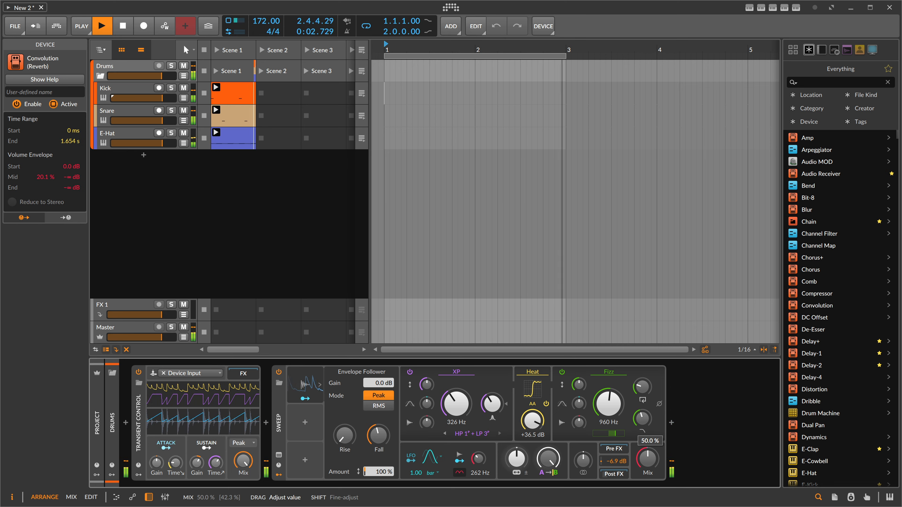
{"action": "key", "text": "space"}
- Insert a Multiband FX-3 container after the Sweep
{"action": "left_click", "coordinate": [672, 423]}
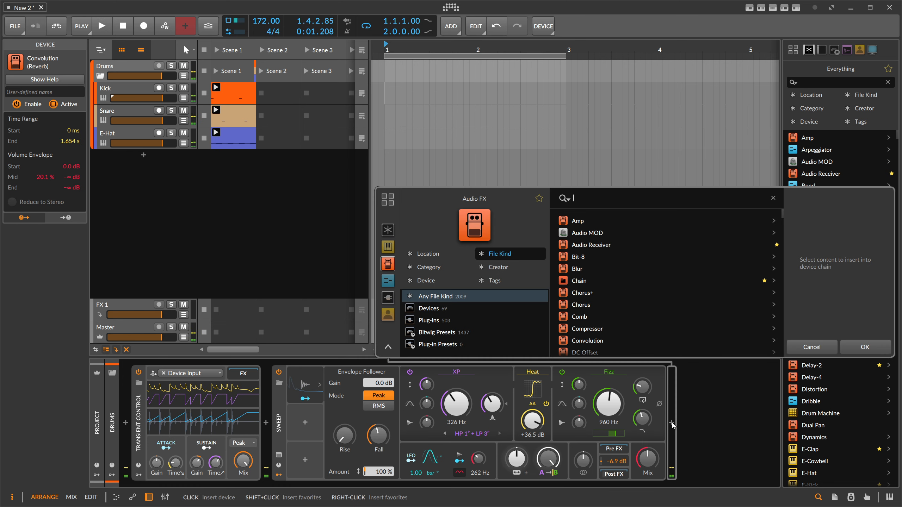
{"action": "type", "text": "fx-"}
{"action": "key", "text": "Down"}
{"action": "key", "text": "Down"}
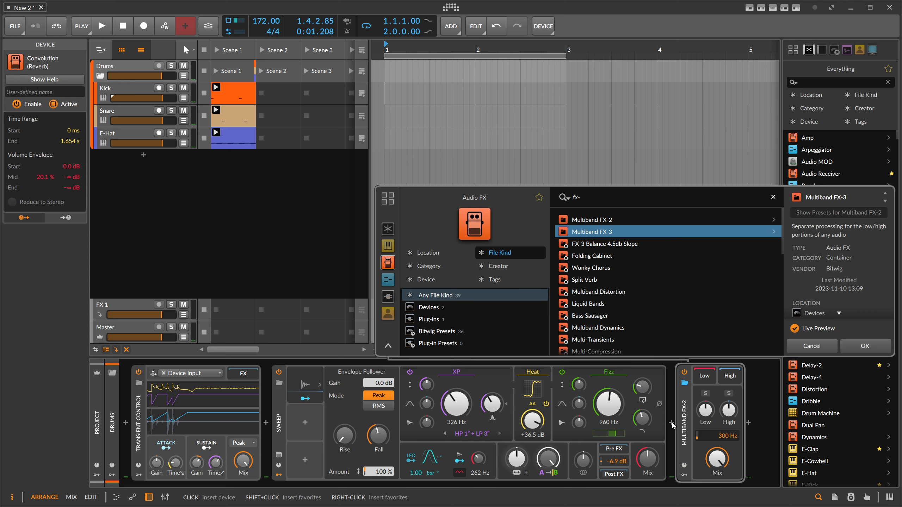
{"action": "key", "text": "Return"}
- Insert a Peak Limiter after the Multiband FX-3 container
{"action": "scroll", "coordinate": [597, 485], "scroll_direction": "down", "scroll_amount": 2}
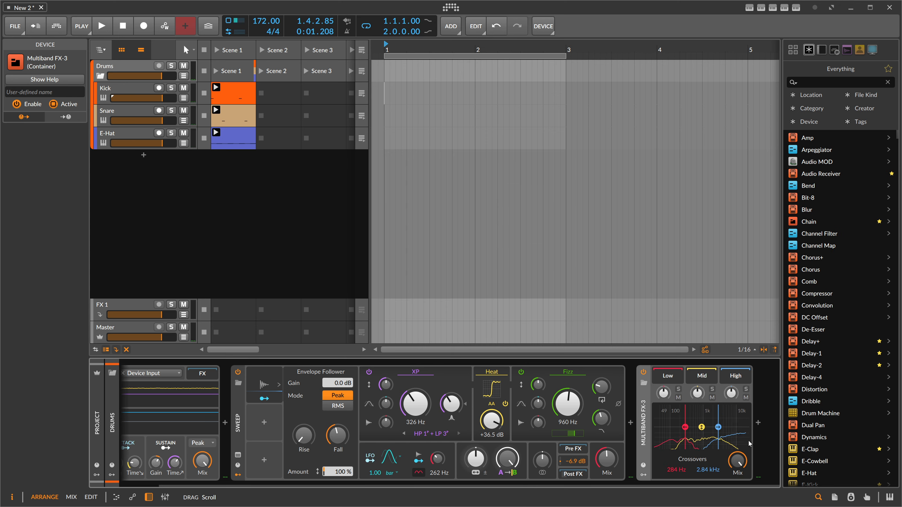
{"action": "left_click", "coordinate": [757, 424]}
{"action": "type", "text": "p"}
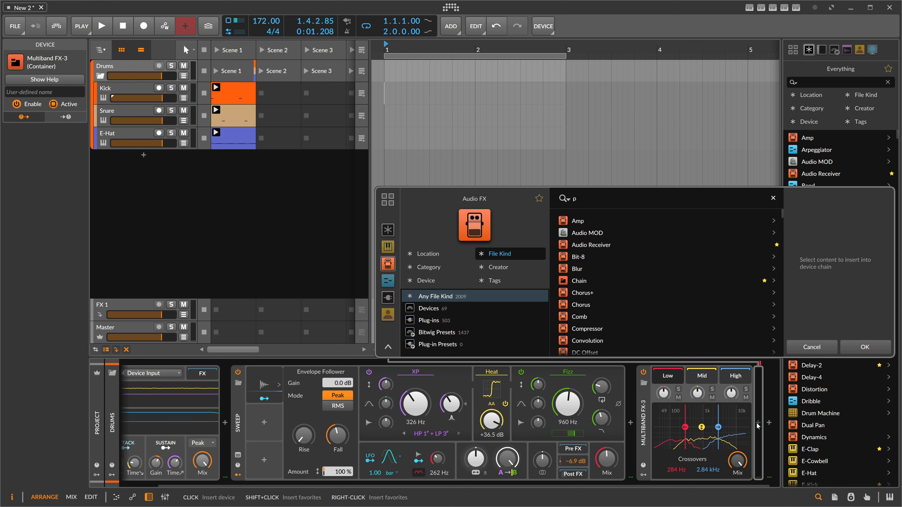
{"action": "type", "text": "eak"}
{"action": "key", "text": "Down"}
{"action": "key", "text": "Return"}
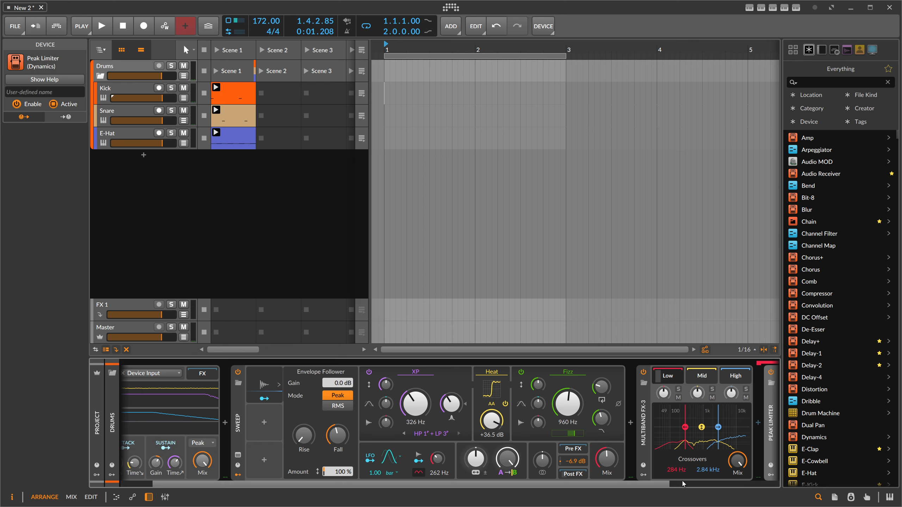
- Start playback and raise the Peak Limiter's input gain to about +1.5 dB
{"action": "key", "text": "space"}
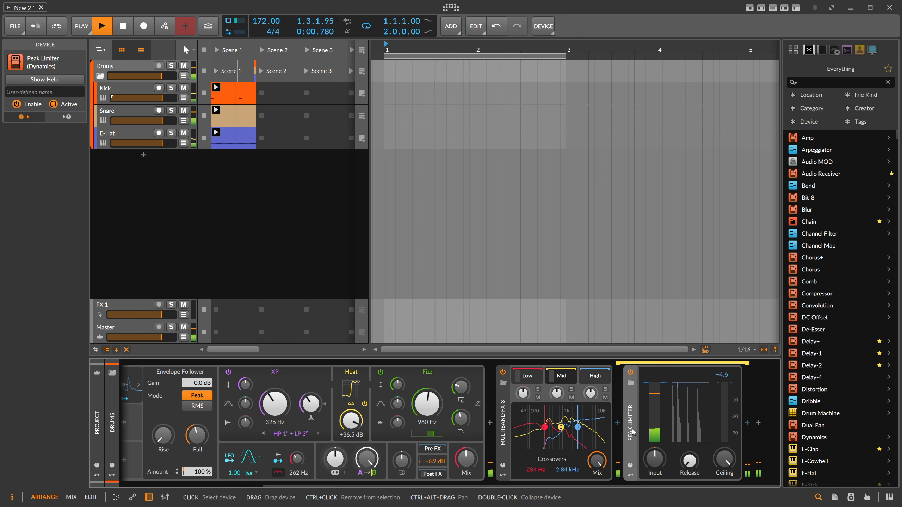
{"action": "left_click_drag", "start_coordinate": [655, 459], "coordinate": [655, 468]}
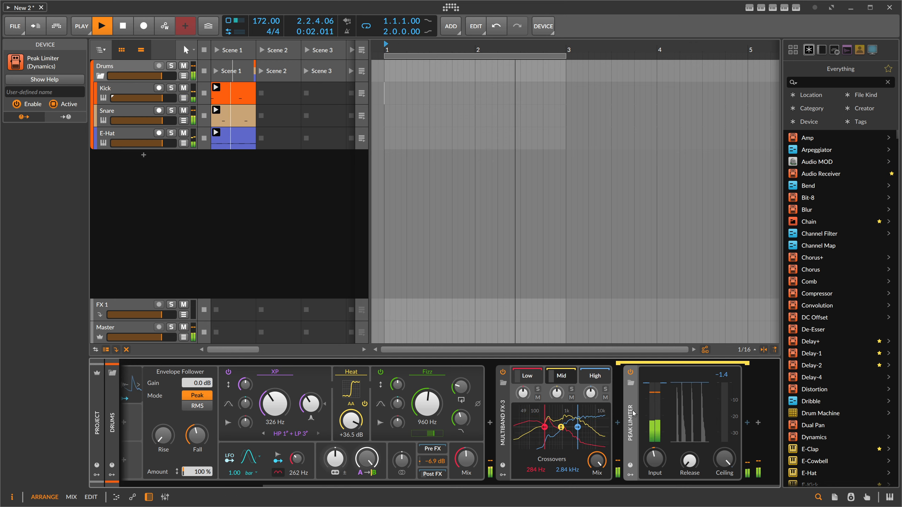
{"action": "left_click_drag", "start_coordinate": [655, 459], "coordinate": [647, 450]}
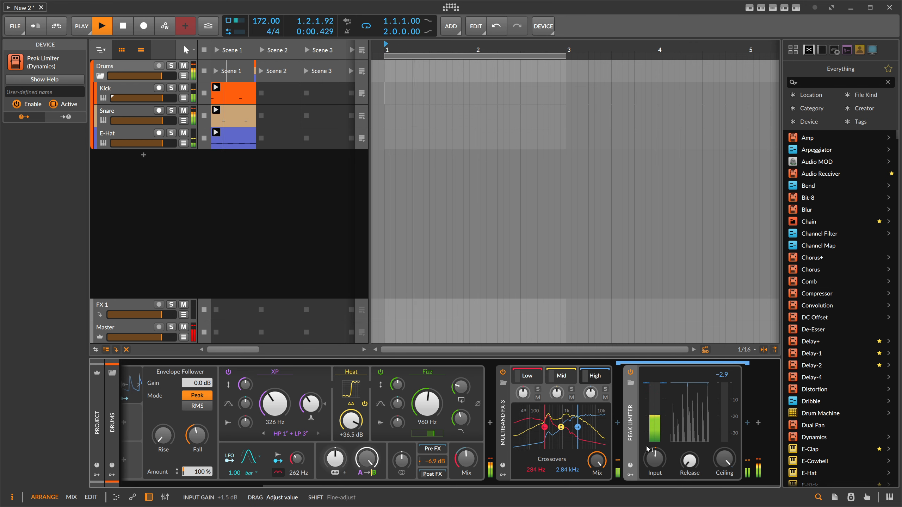
- Insert the Hard-Clip chain preset right after the Multiband FX-3 container
{"action": "scroll", "coordinate": [674, 437], "scroll_direction": "up", "scroll_amount": 3}
{"action": "left_click", "coordinate": [758, 424]}
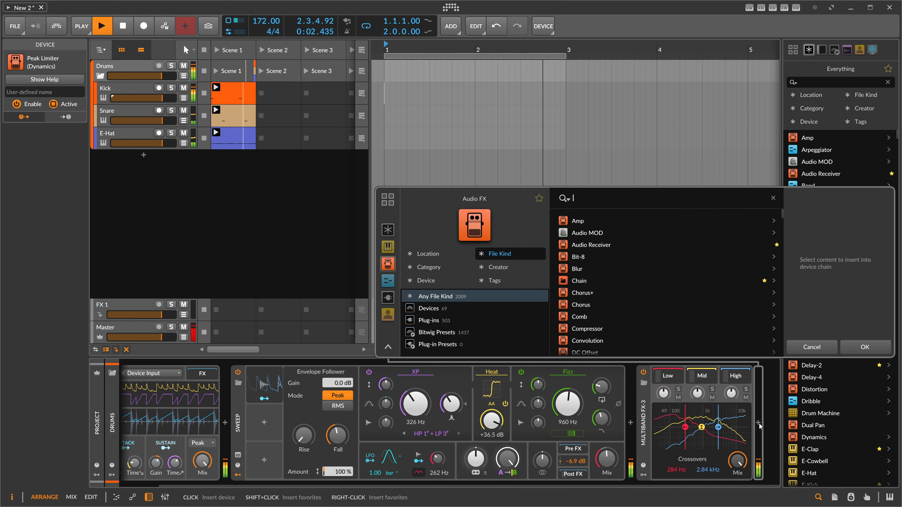
{"action": "type", "text": "hard clip"}
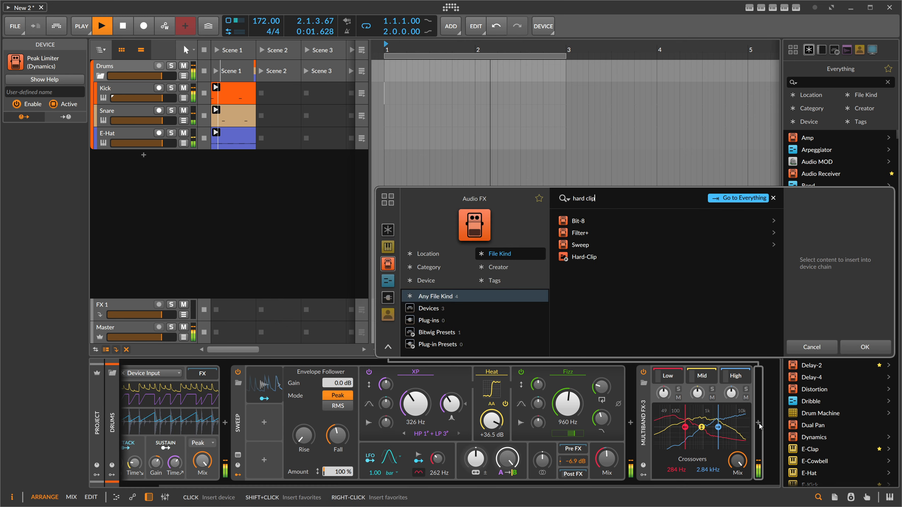
{"action": "double_click", "coordinate": [589, 258]}
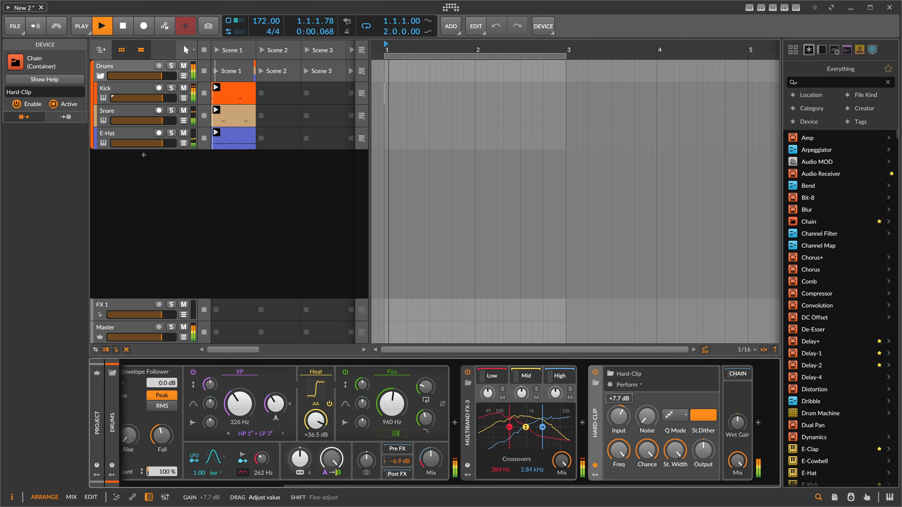
- Select the Kick track and open its Poly Grid patch for editing
{"action": "left_click_drag", "start_coordinate": [618, 416], "coordinate": [619, 418]}
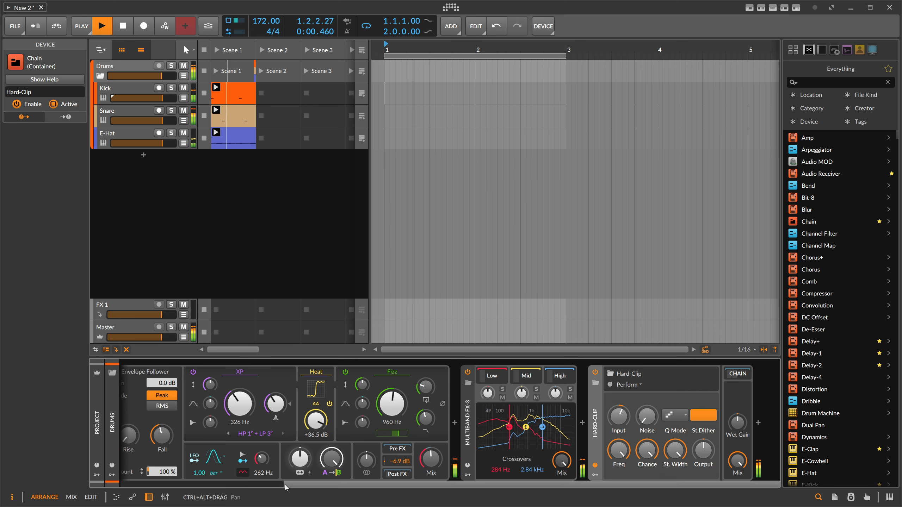
{"action": "left_click_drag", "start_coordinate": [497, 484], "coordinate": [303, 479]}
{"action": "left_click", "coordinate": [132, 89]}
{"action": "left_click", "coordinate": [222, 398]}
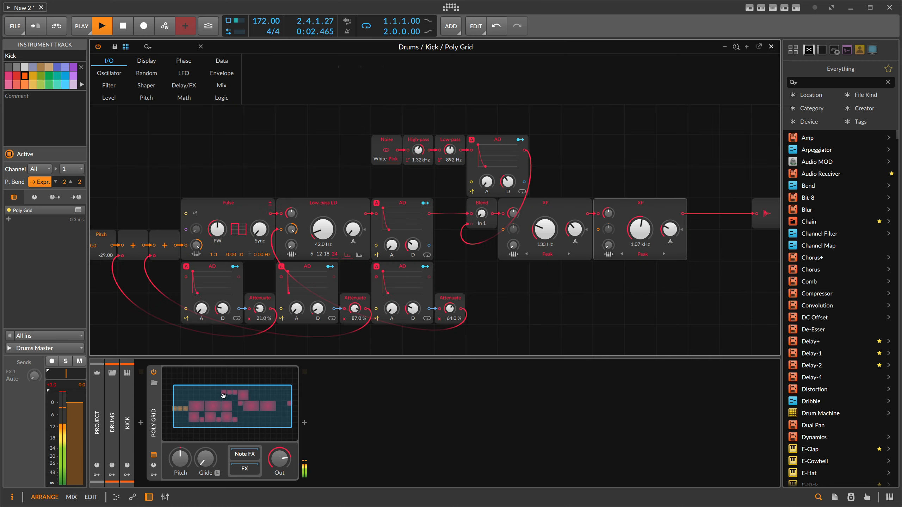
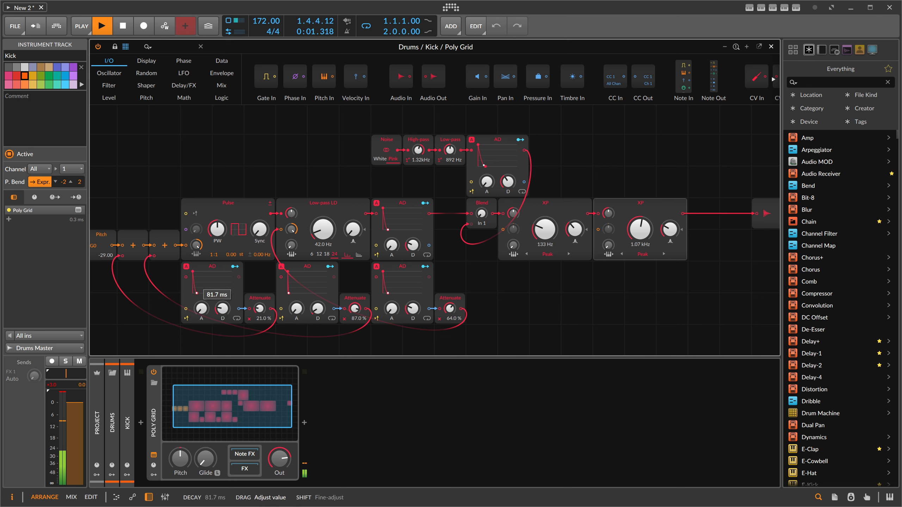
- Close the Poly Grid editor, select the Drums group and lower the Sweep device's Mix slightly
{"action": "left_click", "coordinate": [771, 47]}
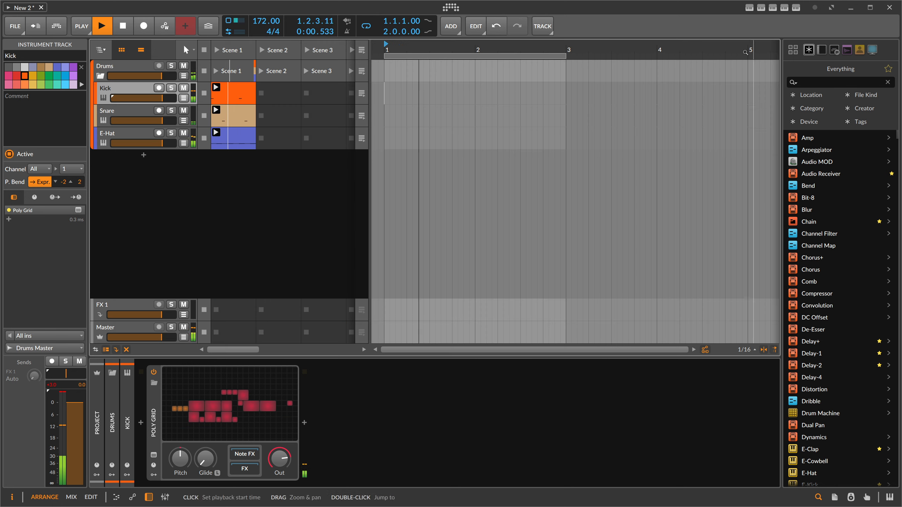
{"action": "left_click", "coordinate": [131, 68]}
{"action": "left_click_drag", "start_coordinate": [348, 483], "coordinate": [526, 467]}
{"action": "left_click_drag", "start_coordinate": [431, 459], "coordinate": [431, 468]}
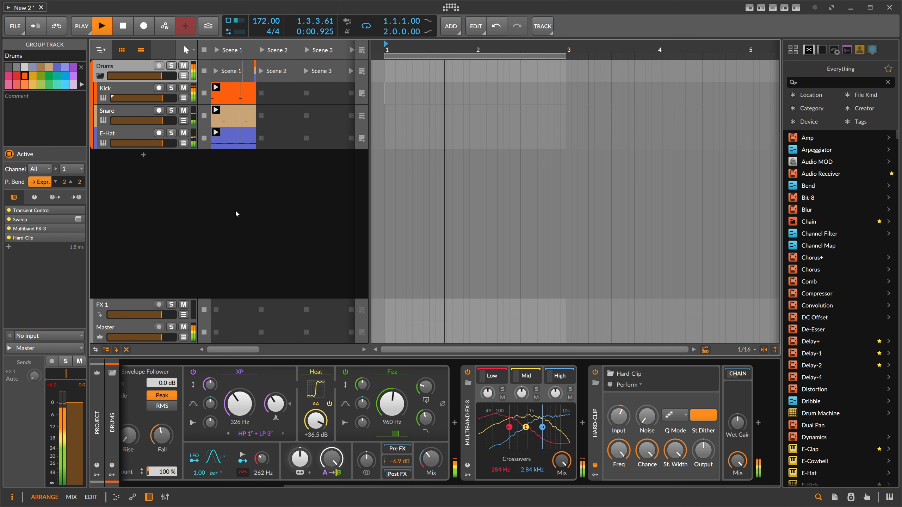
- On the E-Hat track, add an Expressions modulator and map its velocity to the Decay knob
{"action": "left_click", "coordinate": [134, 135]}
{"action": "left_click_drag", "start_coordinate": [196, 385], "coordinate": [196, 388]}
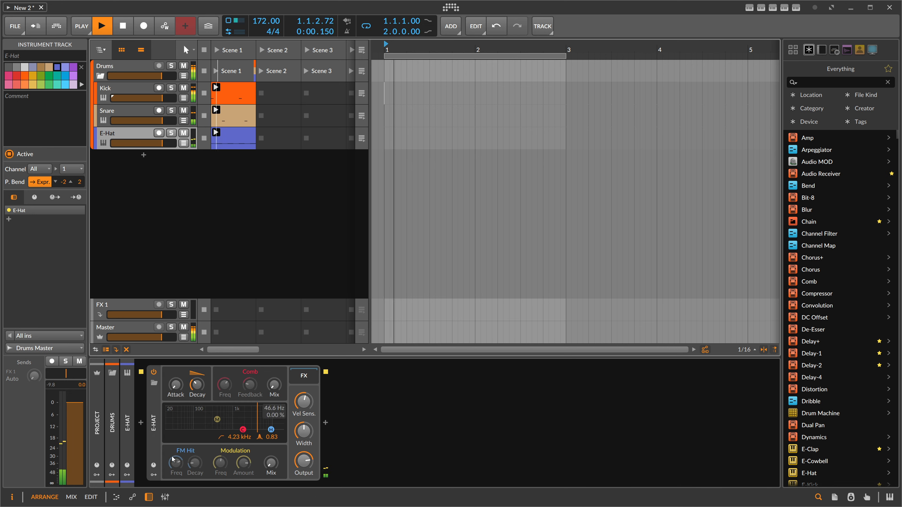
{"action": "left_click", "coordinate": [154, 475]}
{"action": "left_click", "coordinate": [170, 384]}
{"action": "type", "text": "ex"}
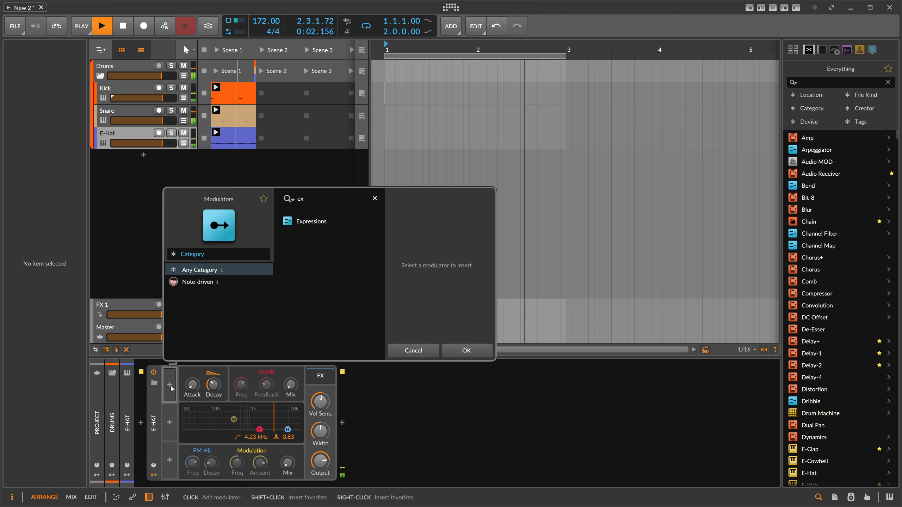
{"action": "key", "text": "Down"}
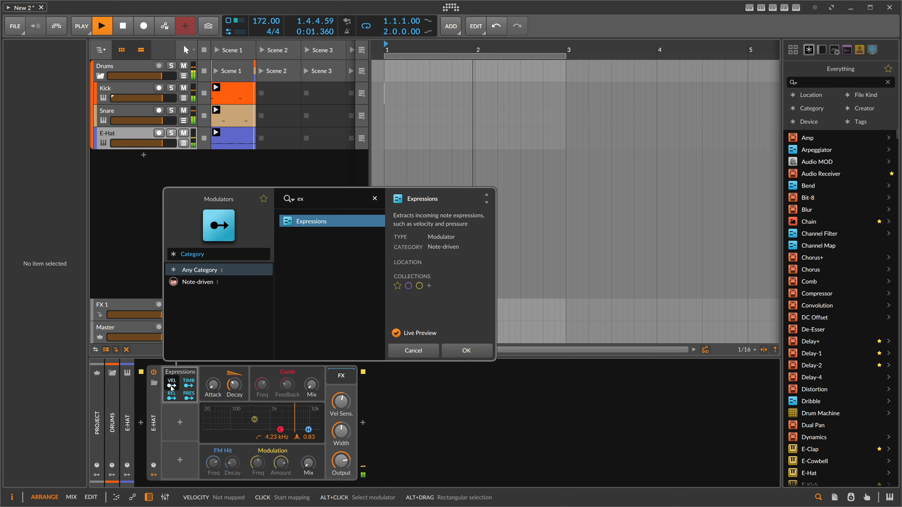
{"action": "key", "text": "Return"}
{"action": "left_click", "coordinate": [172, 383]}
{"action": "mouse_move", "coordinate": [234, 384]}
{"action": "left_mouse_down"}
{"action": "mouse_move", "coordinate": [234, 375]}
{"action": "mouse_move", "coordinate": [234, 389]}
{"action": "left_mouse_up"}
{"action": "left_click", "coordinate": [172, 383]}
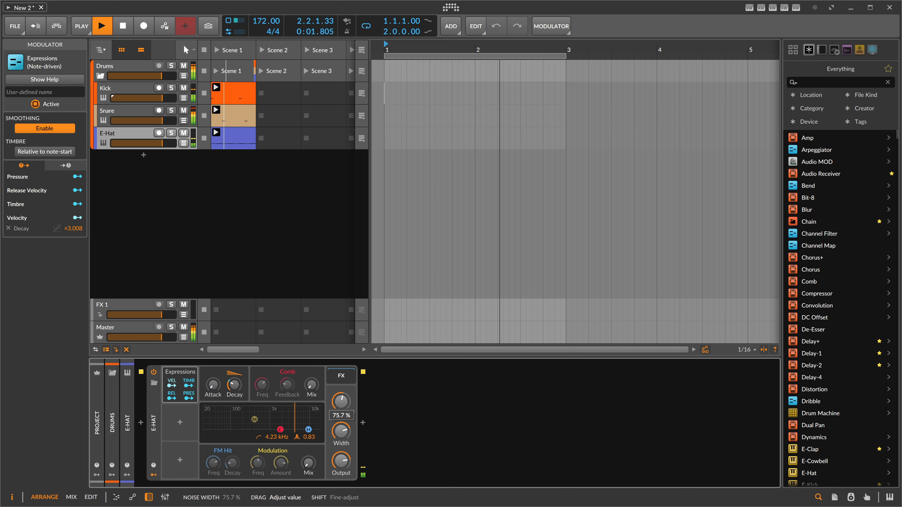
{"action": "key", "text": "space"}
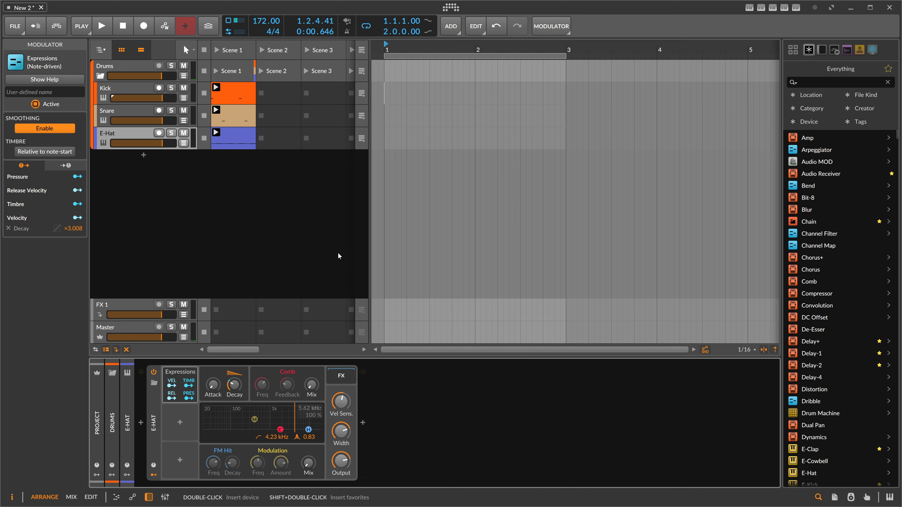
- Collapse the Drums group track
{"action": "scroll", "coordinate": [393, 48], "scroll_direction": "down", "scroll_amount": 1}
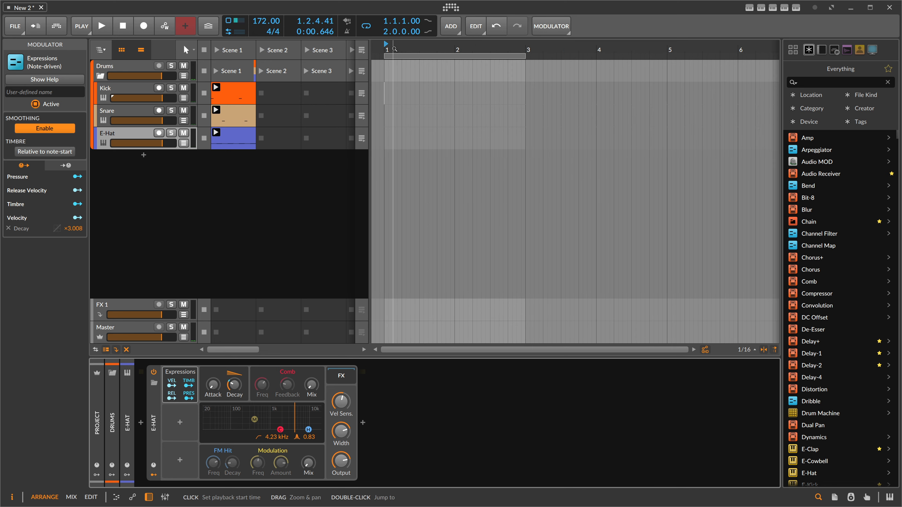
{"action": "scroll", "coordinate": [393, 49], "scroll_direction": "down", "scroll_amount": 2}
{"action": "left_click", "coordinate": [101, 76]}
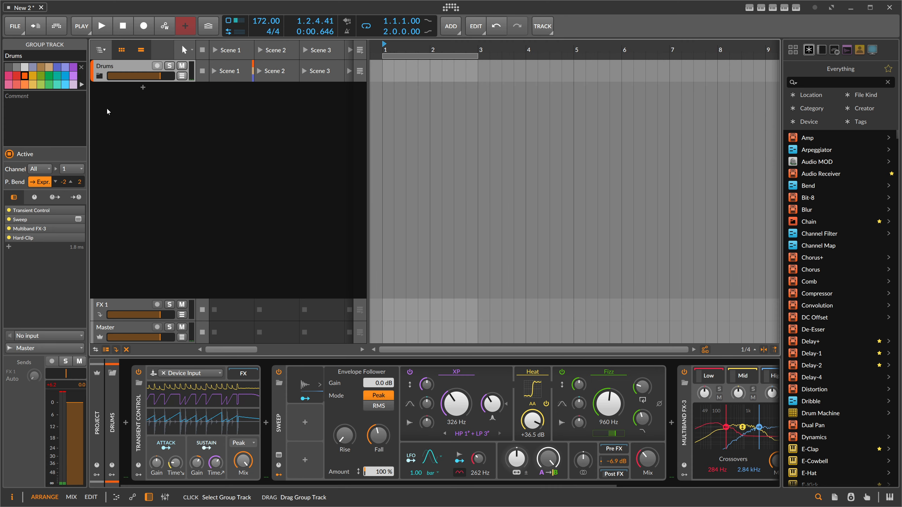
- Add a new instrument track loaded with the Phase-4 synth
{"action": "left_click", "coordinate": [141, 89]}
{"action": "type", "text": "p"}
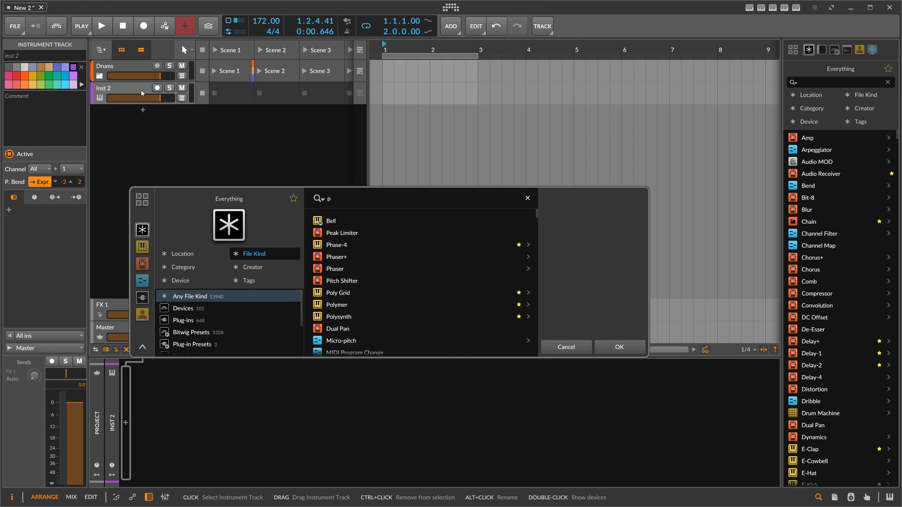
{"action": "type", "text": "hase-"}
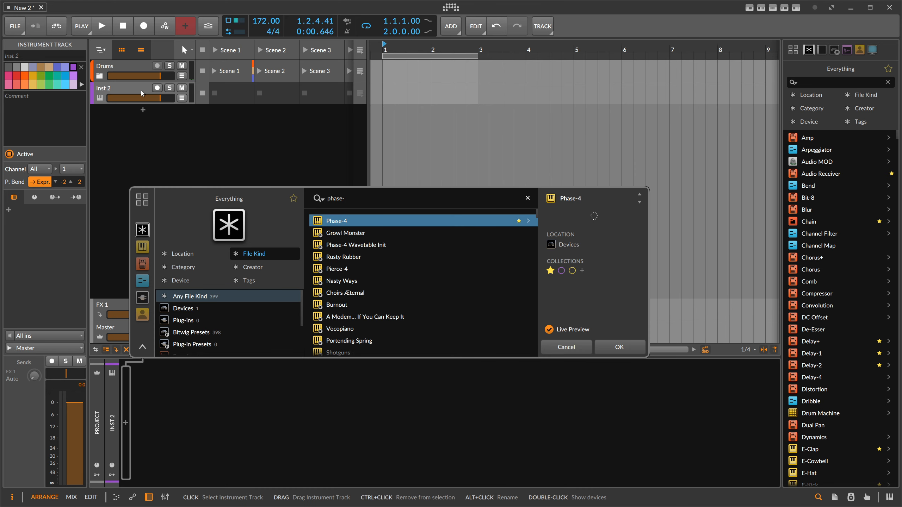
{"action": "key", "text": "Return"}
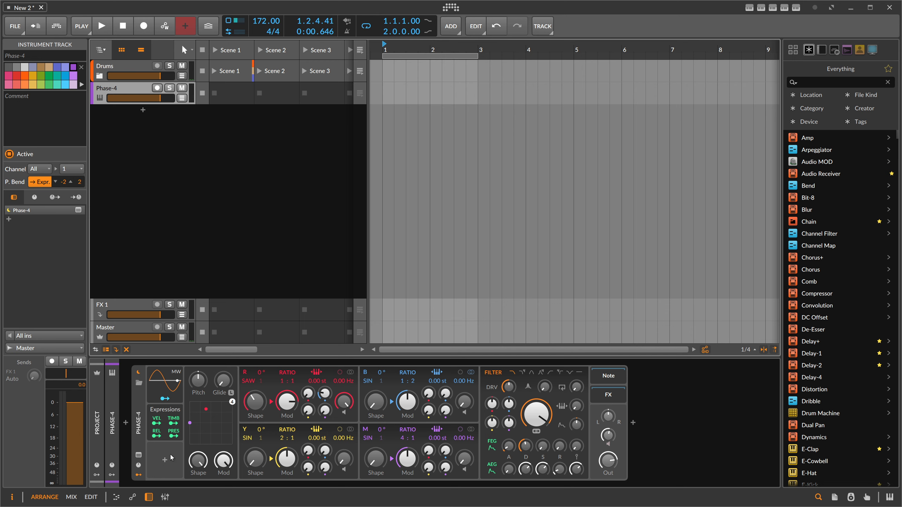
- Add a Segments modulator to Phase-4 and delete it again
{"action": "left_click", "coordinate": [166, 461]}
{"action": "type", "text": "segment"}
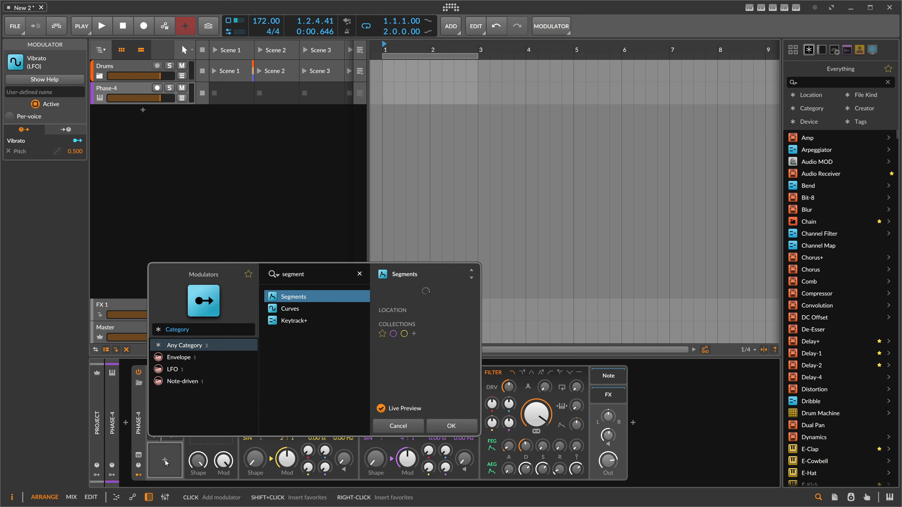
{"action": "key", "text": "Return"}
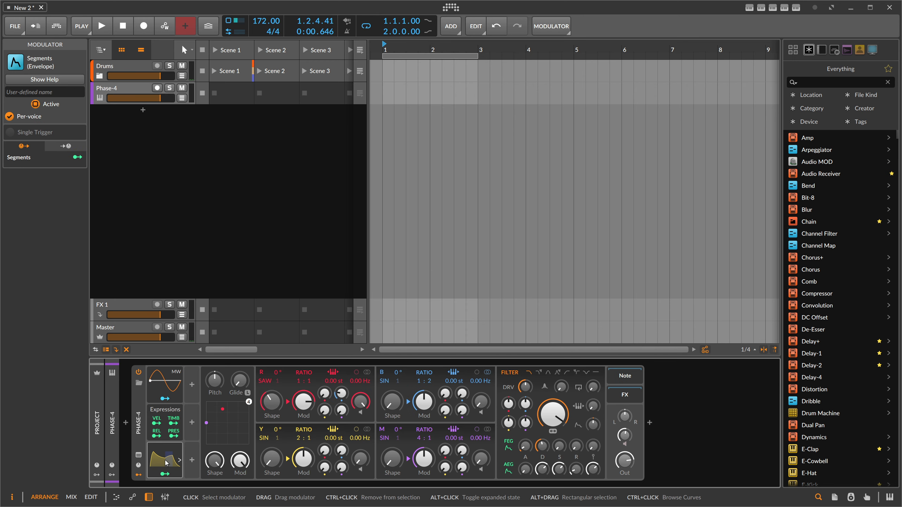
{"action": "left_click", "coordinate": [165, 461]}
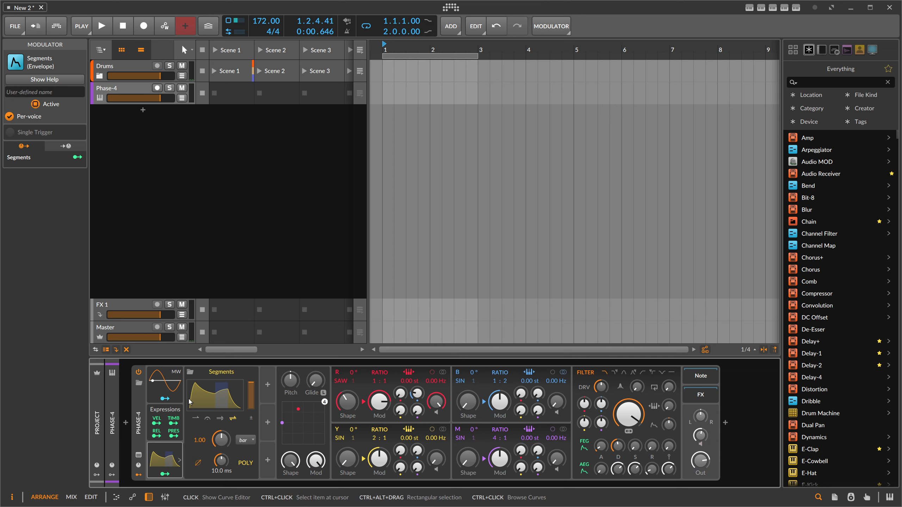
{"action": "left_click", "coordinate": [165, 455]}
{"action": "key", "text": "Delete"}
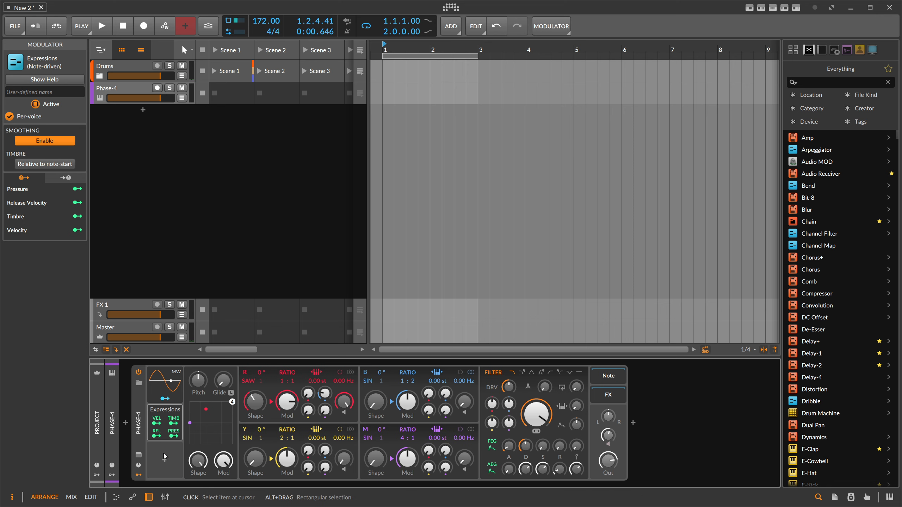
- Add a Classic LFO modulator to the Phase-4 device
{"action": "left_click", "coordinate": [165, 462]}
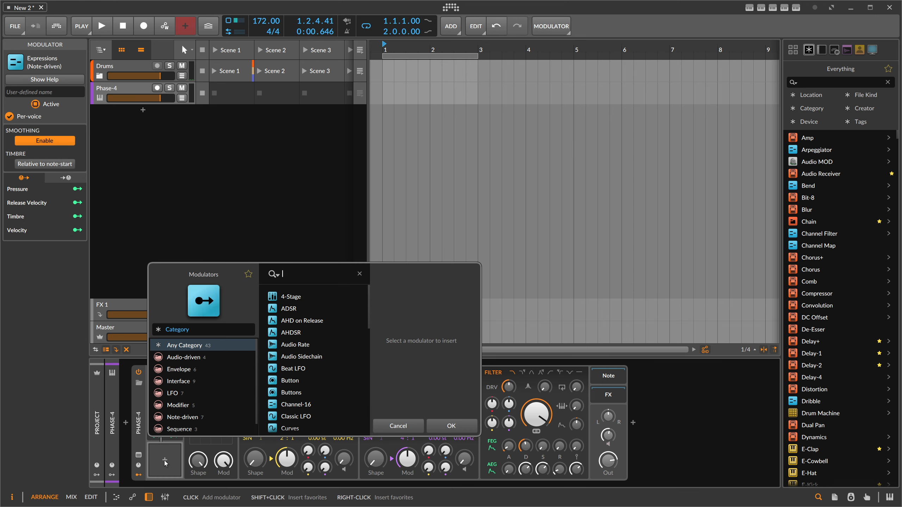
{"action": "type", "text": "lfo"}
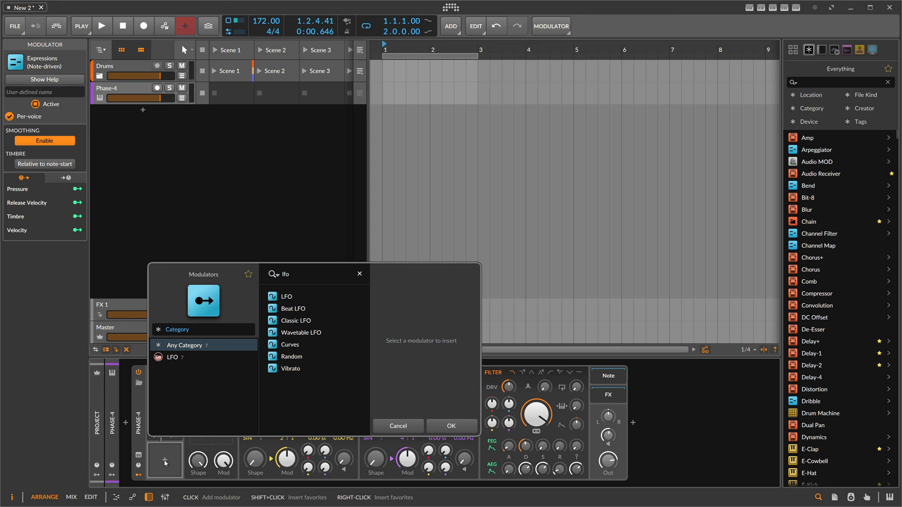
{"action": "key", "text": "Down"}
{"action": "key", "text": "Down"}
{"action": "key", "text": "Down"}
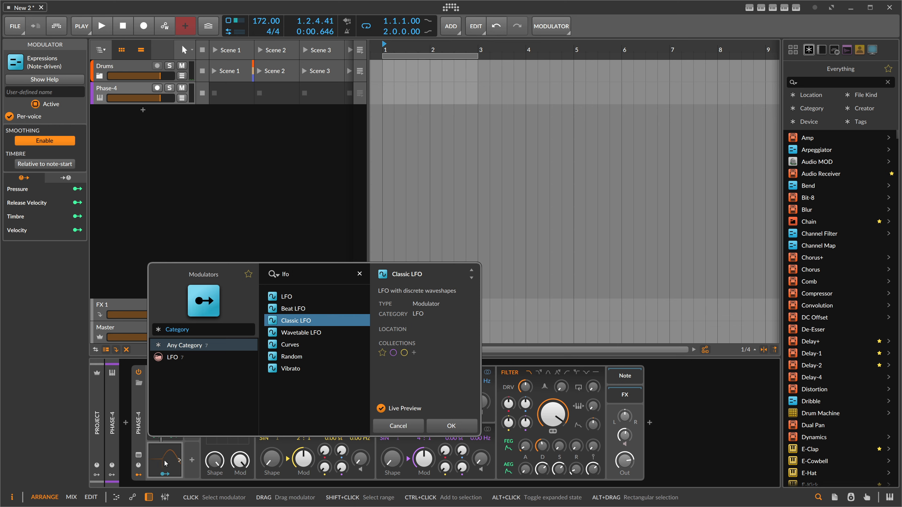
{"action": "key", "text": "Return"}
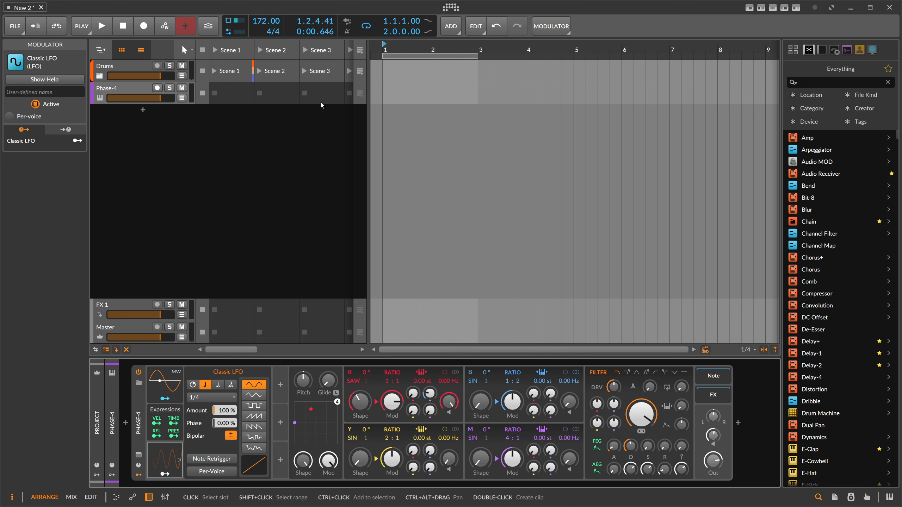
- Create a two-bar clip on the Phase-4 track in the arranger
{"action": "double_click", "coordinate": [400, 88]}
{"action": "left_click_drag", "start_coordinate": [427, 86], "coordinate": [465, 87]}
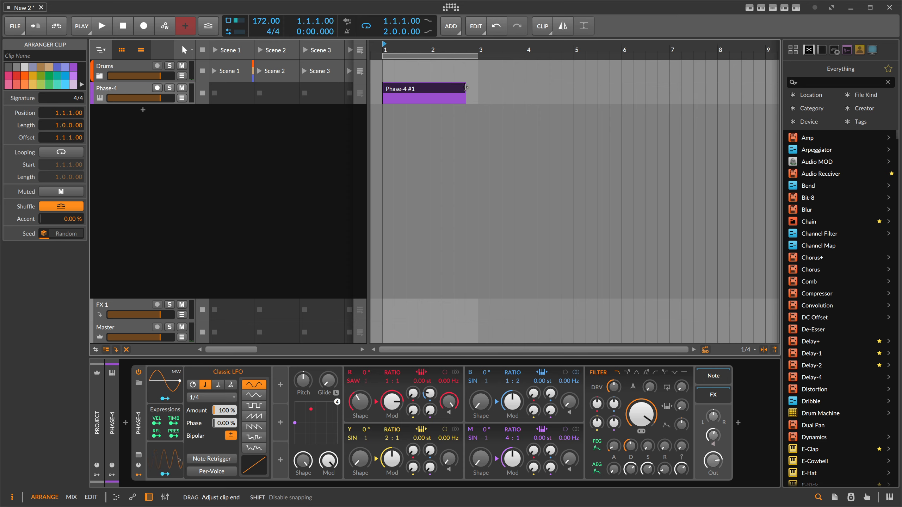
- Draw a note in the clip, transpose it down to E0 and lengthen it to 0.3.3.00
{"action": "double_click", "coordinate": [448, 91]}
{"action": "double_click", "coordinate": [197, 221]}
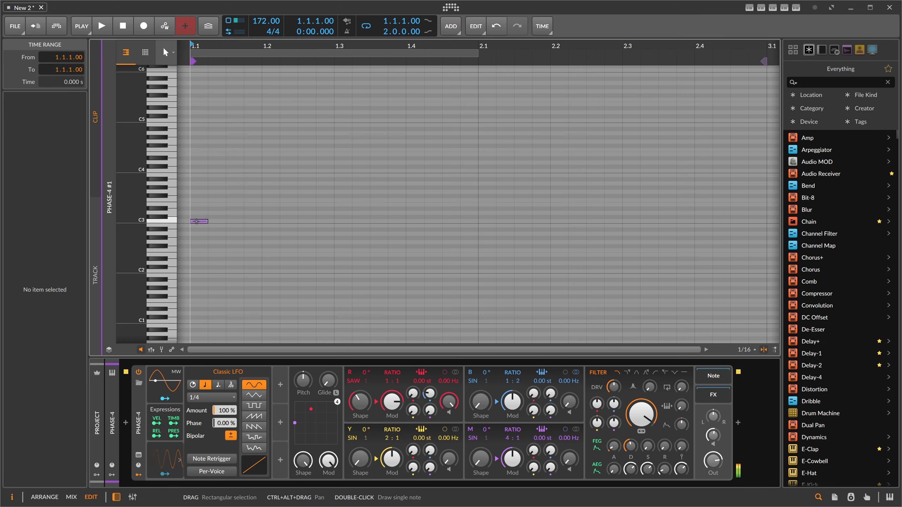
{"action": "key", "text": "shift+Down"}
{"action": "key", "text": "shift+Down"}
{"action": "key", "text": "shift+Up"}
{"action": "key", "text": "Up"}
{"action": "key", "text": "Up"}
{"action": "key", "text": "Up"}
{"action": "key", "text": "Up"}
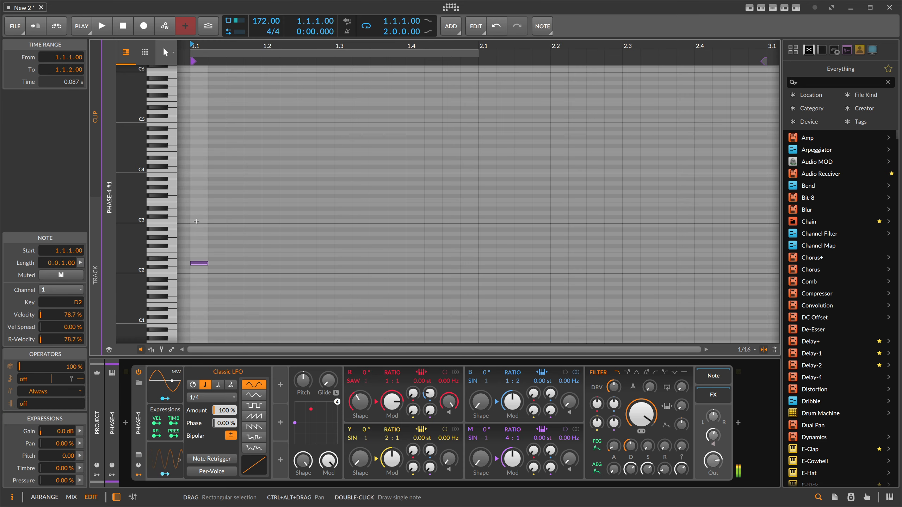
{"action": "key", "text": "shift+Down"}
{"action": "key", "text": "shift+Down"}
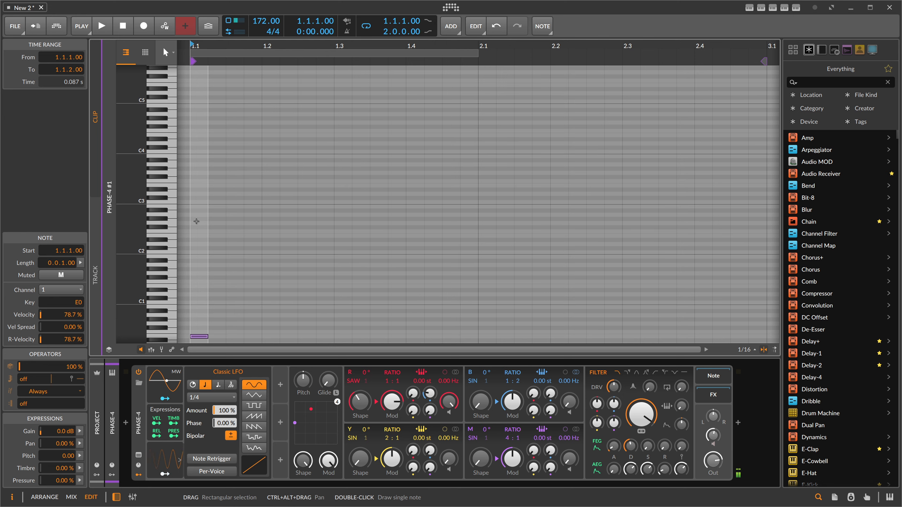
{"action": "scroll", "coordinate": [207, 230], "scroll_direction": "down", "scroll_amount": 3}
{"action": "left_click_drag", "start_coordinate": [206, 259], "coordinate": [461, 264]}
{"action": "left_click", "coordinate": [363, 185]}
{"action": "key", "text": "Tab"}
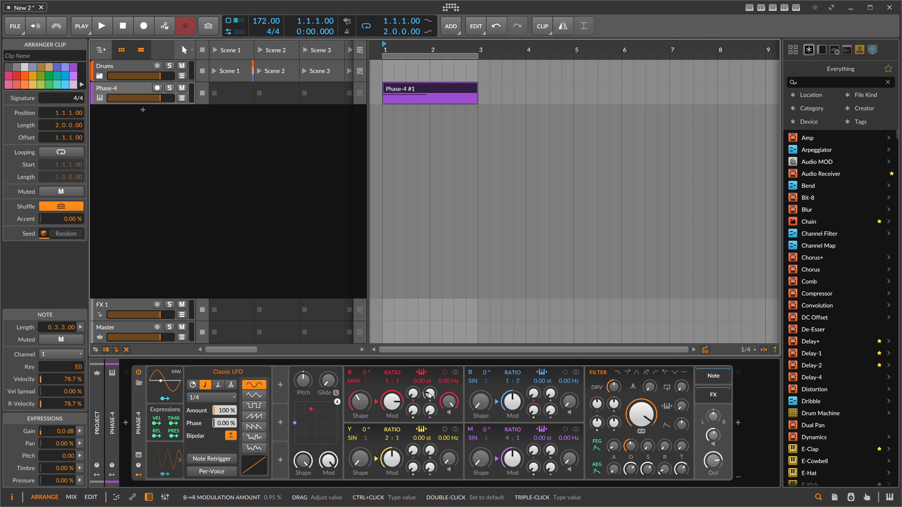
- Play the clip and raise Phase-4's filter drive to about +3.0 dB
{"action": "key", "text": "space"}
{"action": "key", "text": "space"}
{"action": "key", "text": "space"}
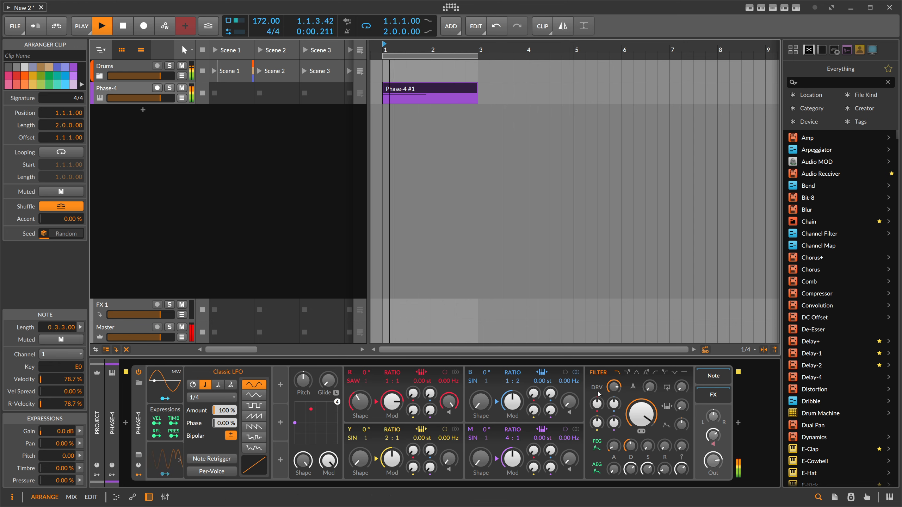
{"action": "left_click_drag", "start_coordinate": [614, 387], "coordinate": [614, 392]}
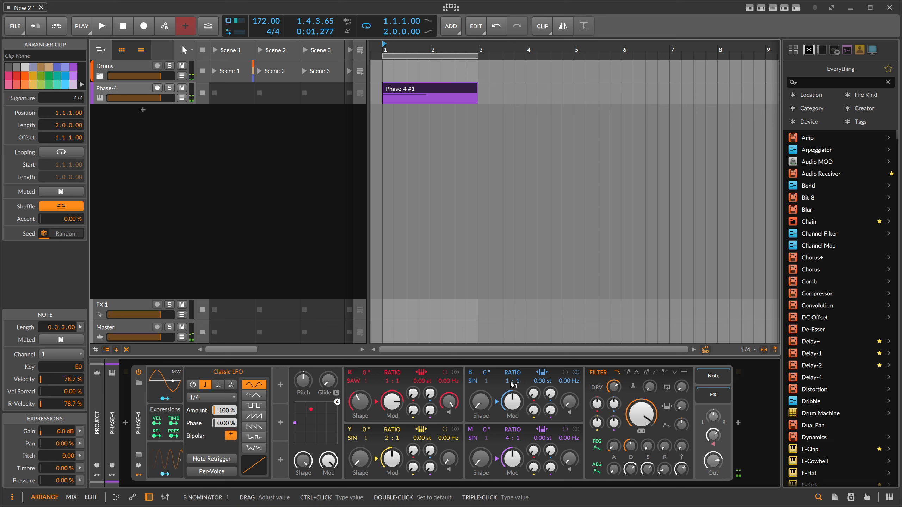
{"action": "key", "text": "space"}
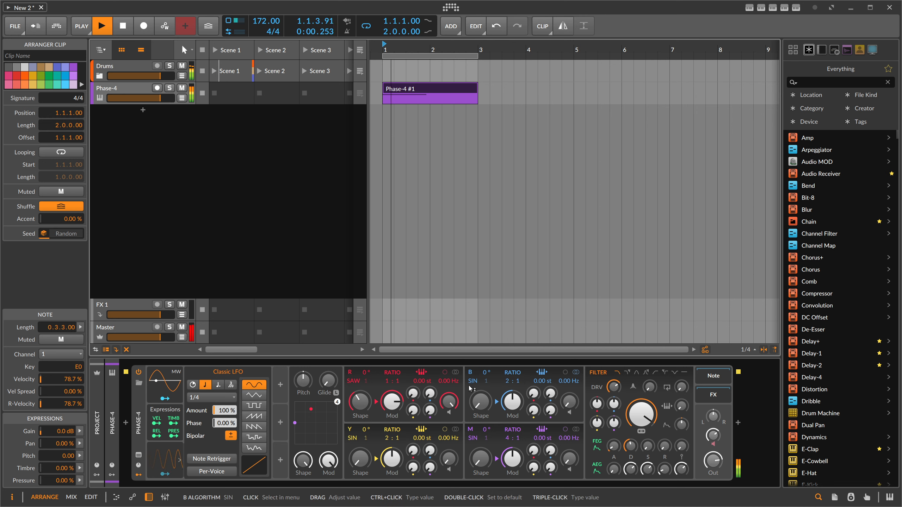
- Adjust the operator modulation amounts slightly while auditioning the clip
{"action": "left_click_drag", "start_coordinate": [430, 392], "coordinate": [430, 390]}
{"action": "key", "text": "space"}
{"action": "key", "text": "space"}
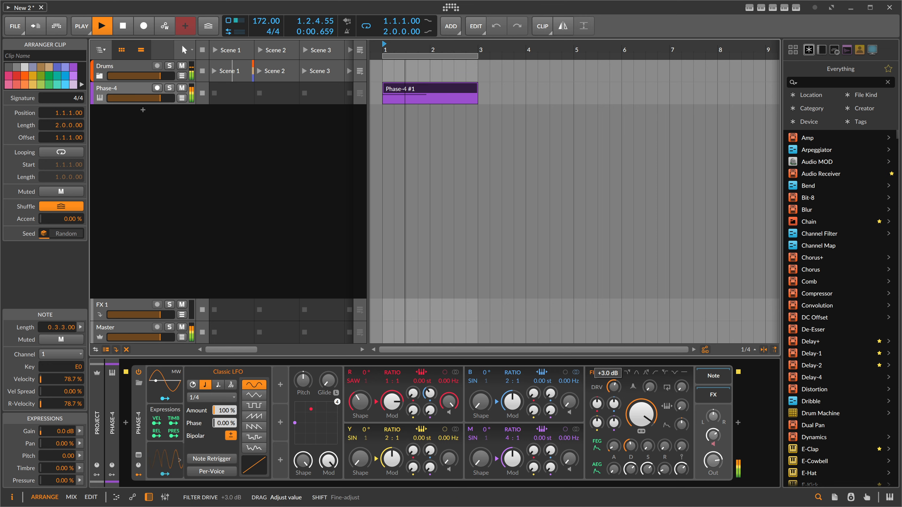
{"action": "left_click_drag", "start_coordinate": [614, 388], "coordinate": [604, 390]}
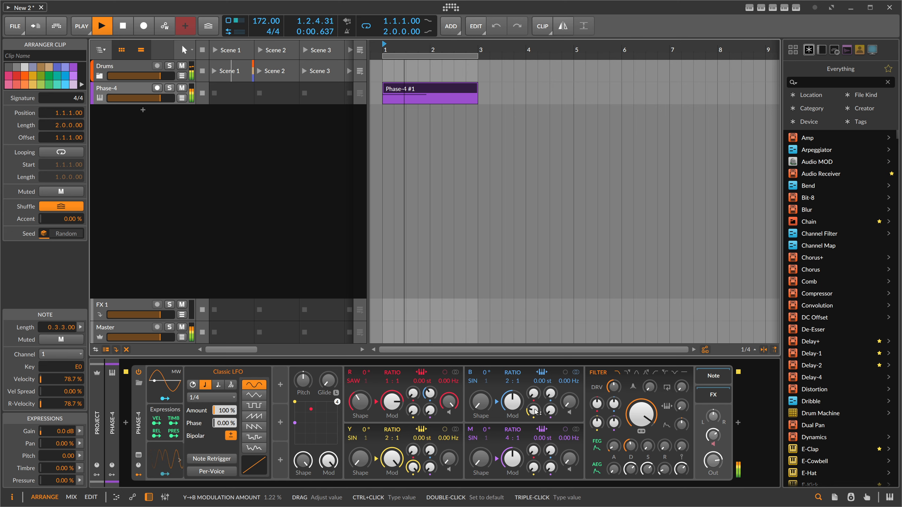
{"action": "key", "text": "space"}
- Lengthen the E0 note in the clip to 1.3.2.00 and return to the arranger
{"action": "double_click", "coordinate": [459, 92]}
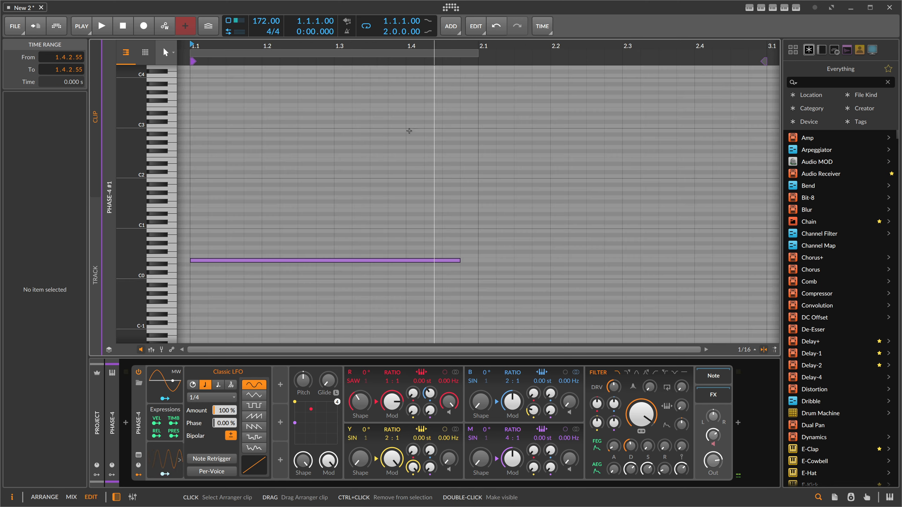
{"action": "left_click_drag", "start_coordinate": [480, 252], "coordinate": [452, 289]}
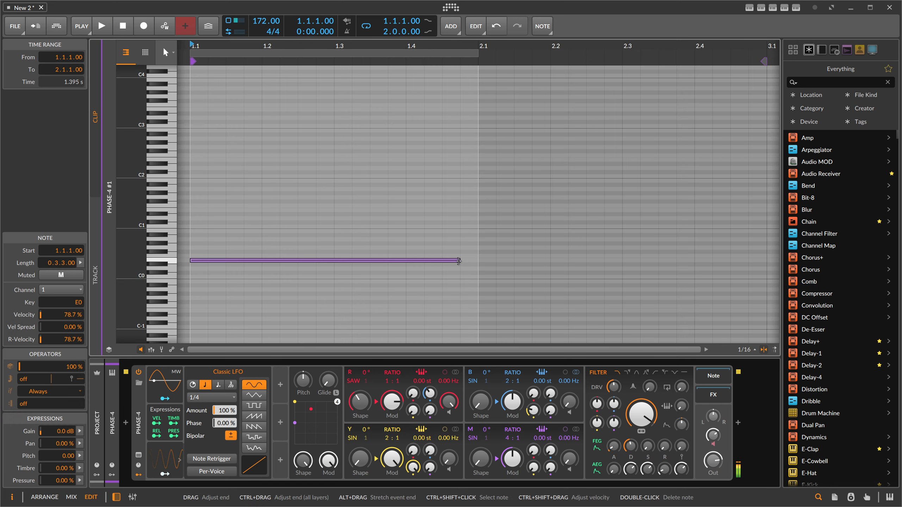
{"action": "left_click_drag", "start_coordinate": [460, 261], "coordinate": [730, 260]}
{"action": "left_click", "coordinate": [631, 244]}
{"action": "key", "text": "space"}
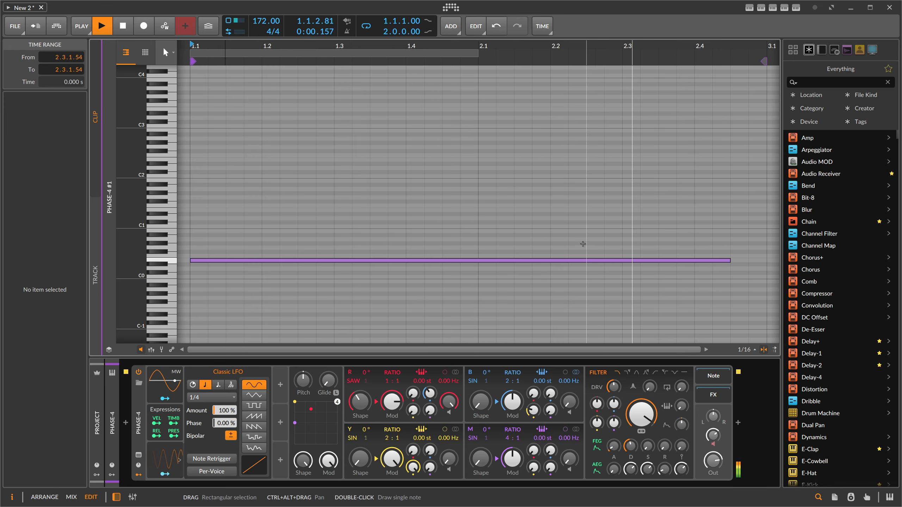
{"action": "key", "text": "alt+1"}
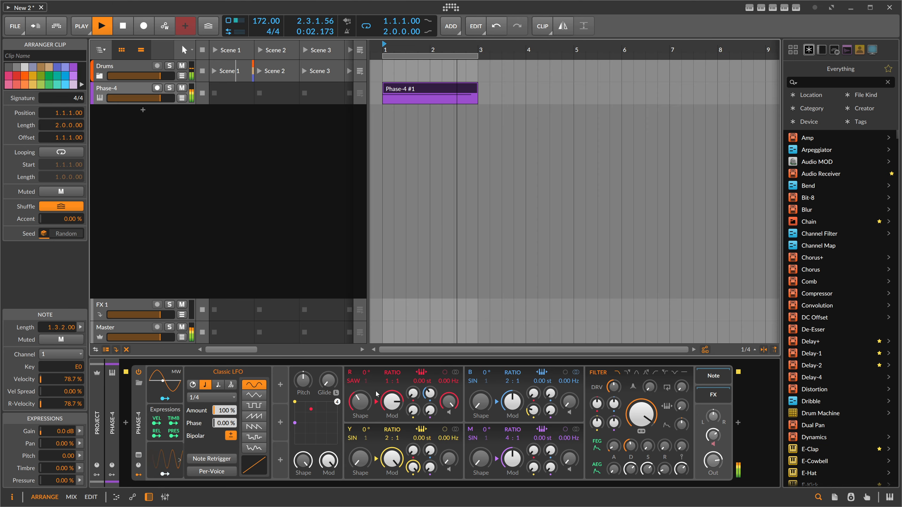
- Set the Classic LFO's timing to dotted beats and enable Note Retrigger while auditioning the clip
{"action": "left_click", "coordinate": [172, 476]}
{"action": "key", "text": "space"}
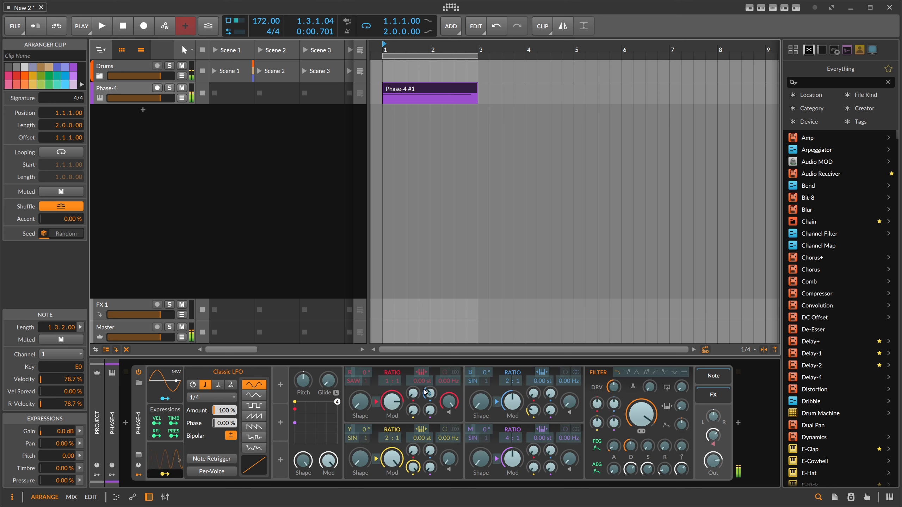
{"action": "key", "text": "space"}
{"action": "mouse_move", "coordinate": [432, 395]}
{"action": "left_mouse_down"}
{"action": "mouse_move", "coordinate": [432, 405]}
{"action": "mouse_move", "coordinate": [431, 393]}
{"action": "left_mouse_up"}
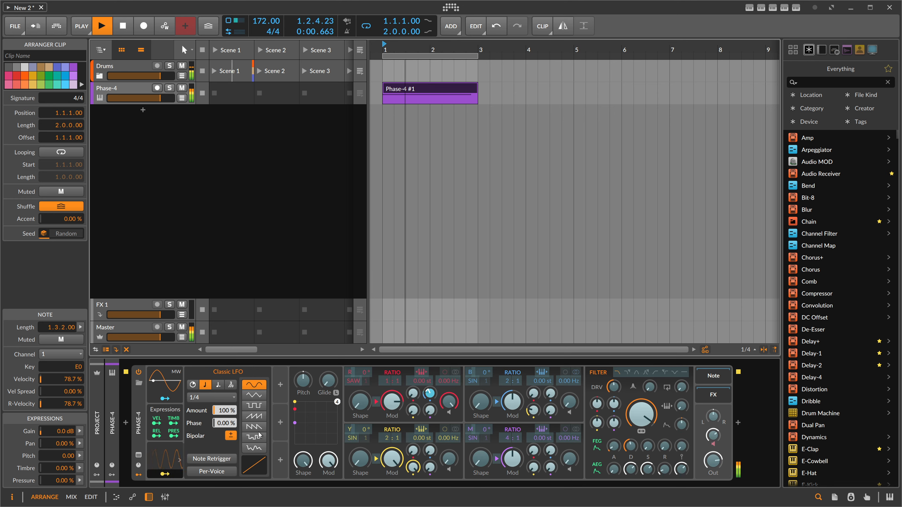
{"action": "left_click", "coordinate": [218, 385]}
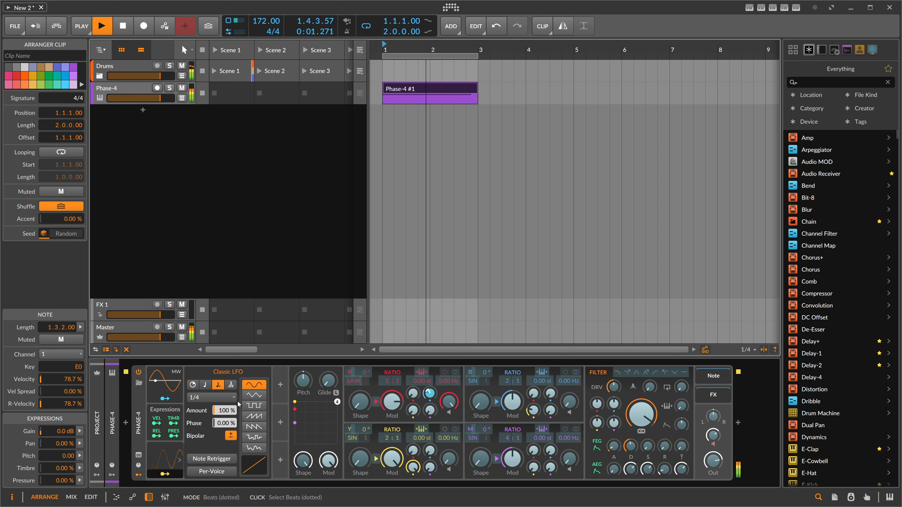
{"action": "left_click", "coordinate": [225, 459]}
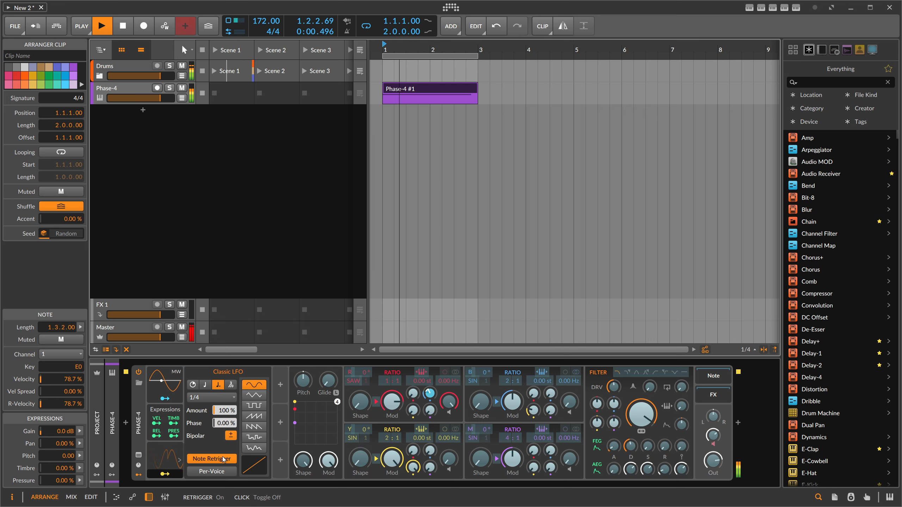
{"action": "left_click", "coordinate": [223, 459]}
{"action": "left_click", "coordinate": [218, 459]}
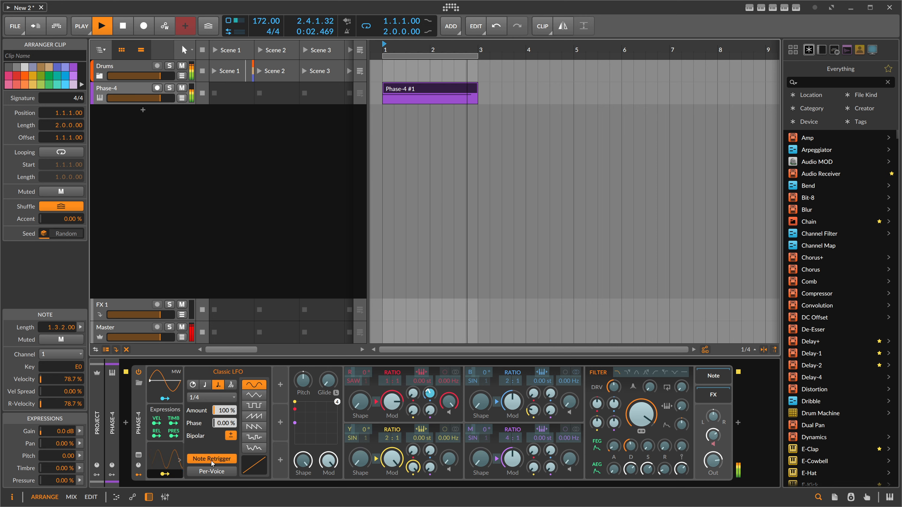
{"action": "key", "text": "space"}
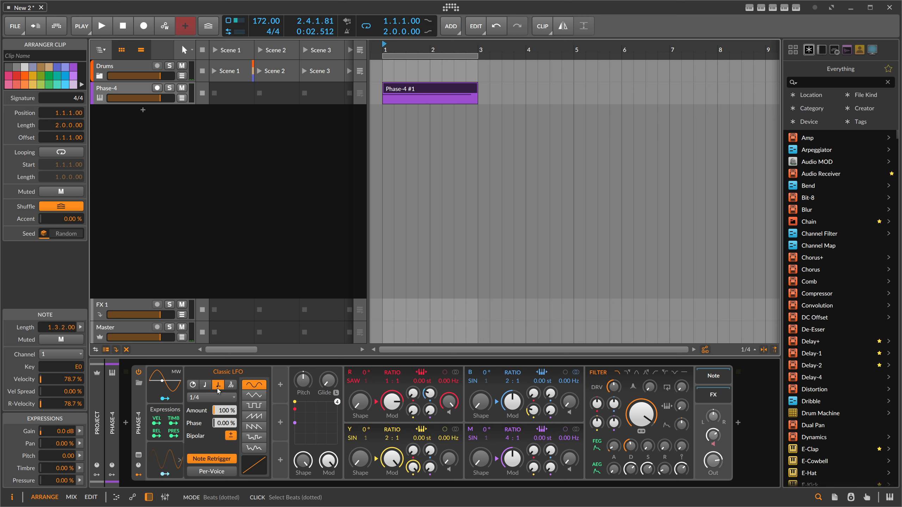
{"action": "key", "text": "space"}
- Duplicate the Classic LFO and set the copy's rate to 1/1
{"action": "left_click", "coordinate": [173, 460]}
{"action": "key", "text": "ctrl+d"}
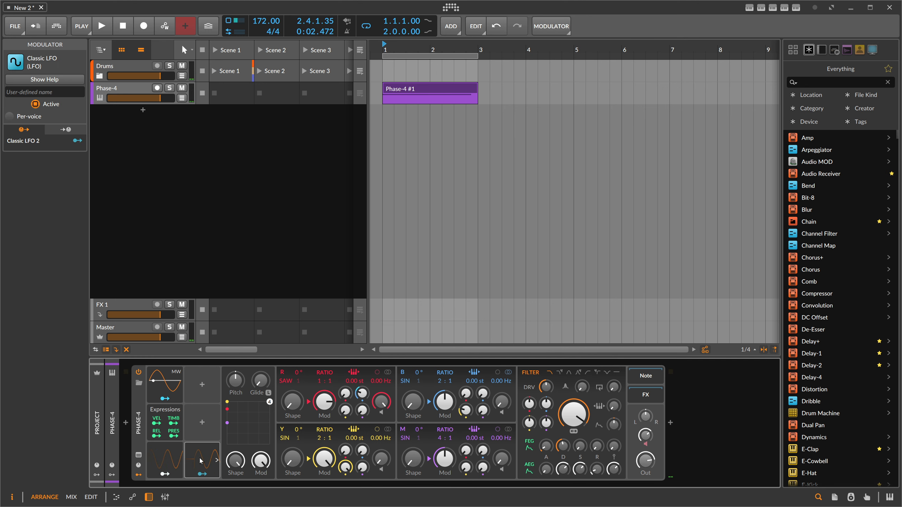
{"action": "left_click", "coordinate": [201, 460]}
{"action": "left_click", "coordinate": [242, 397]}
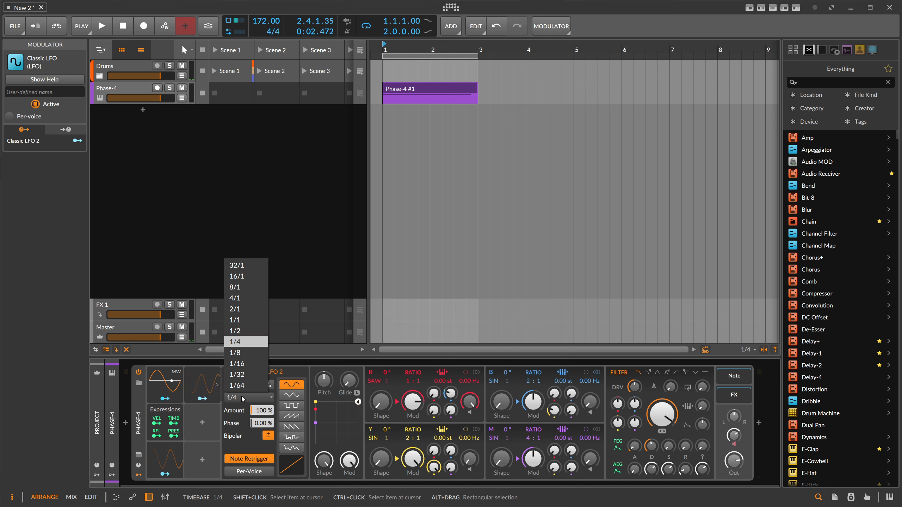
{"action": "left_click", "coordinate": [244, 321]}
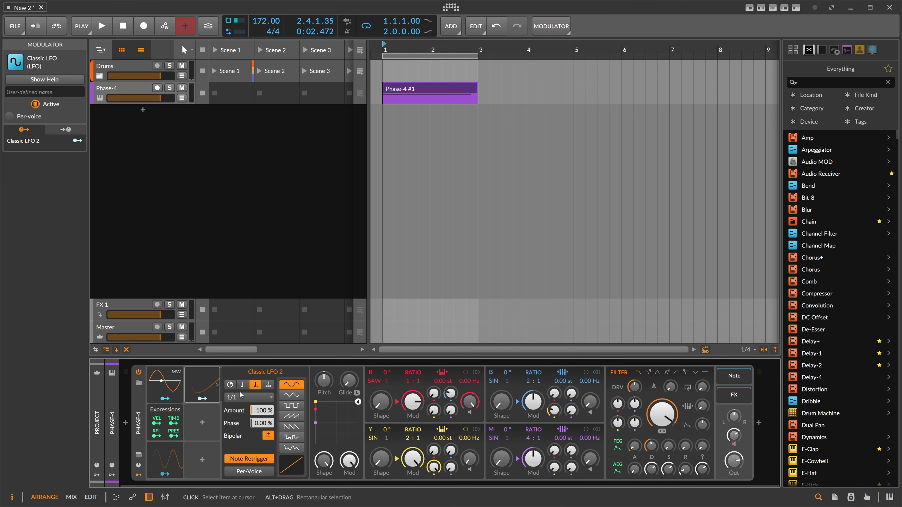
- Route Classic LFO 2 to the R oscillator's Shape and play the clip
{"action": "left_click", "coordinate": [214, 402]}
{"action": "left_click_drag", "start_coordinate": [381, 412], "coordinate": [382, 403]}
{"action": "key", "text": "space"}
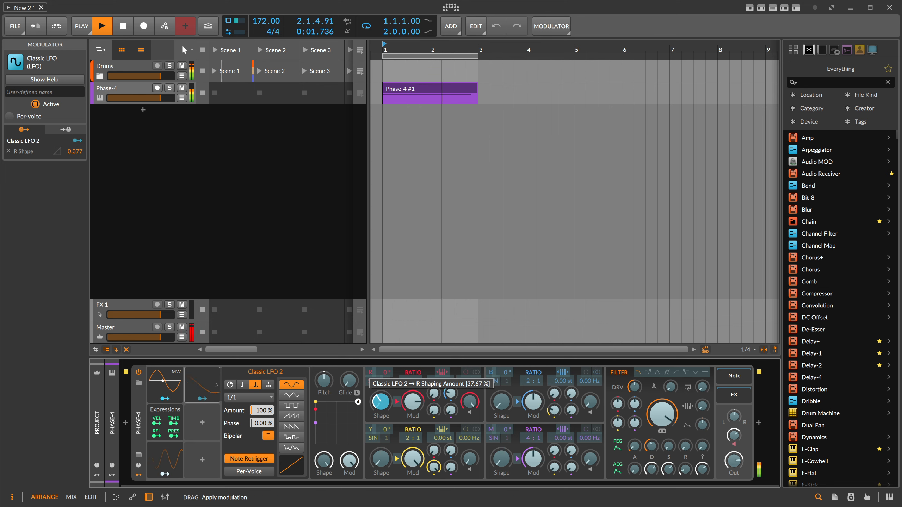
- Turn off Bipolar on Classic LFO 2 and set its rate to 2/1
{"action": "left_click", "coordinate": [268, 435]}
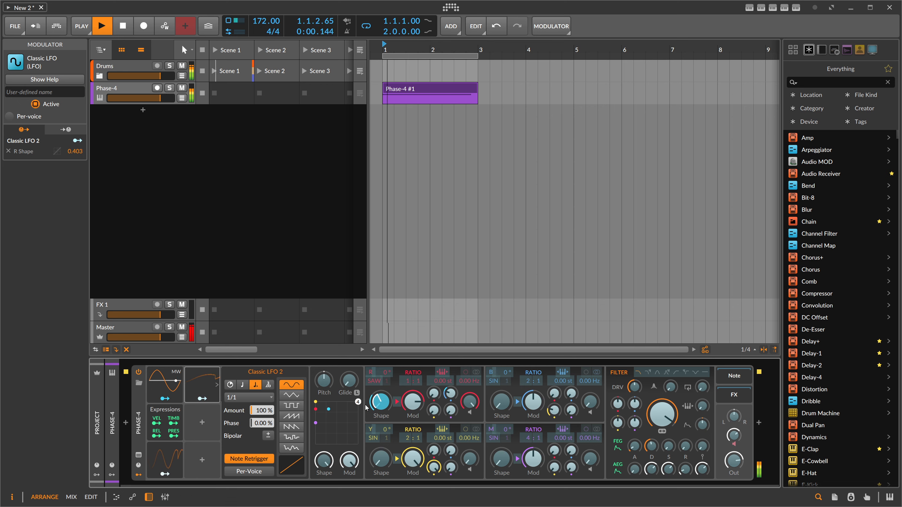
{"action": "left_click", "coordinate": [241, 396]}
{"action": "left_click", "coordinate": [243, 309]}
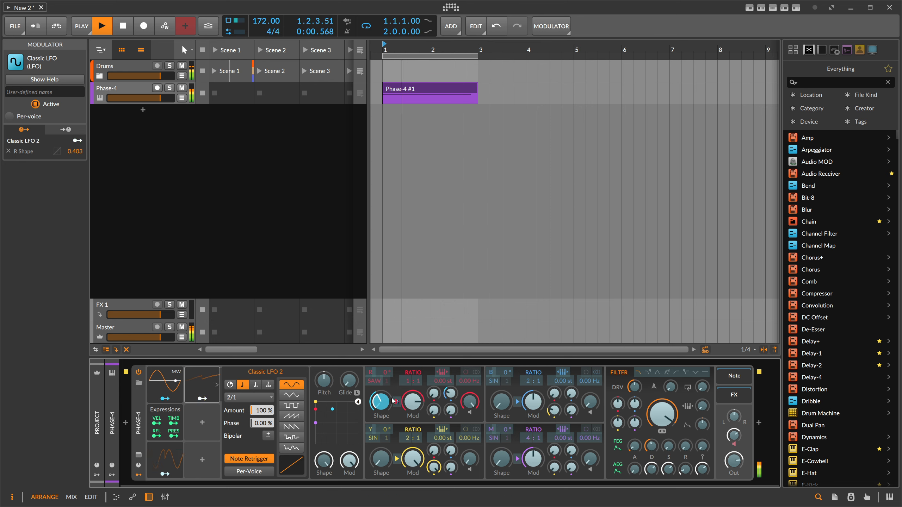
- Remove the R Shape modulation and route Classic LFO 2 to the M→R modulation amount instead
{"action": "double_click", "coordinate": [381, 402]}
{"action": "left_click_drag", "start_coordinate": [450, 411], "coordinate": [451, 384]}
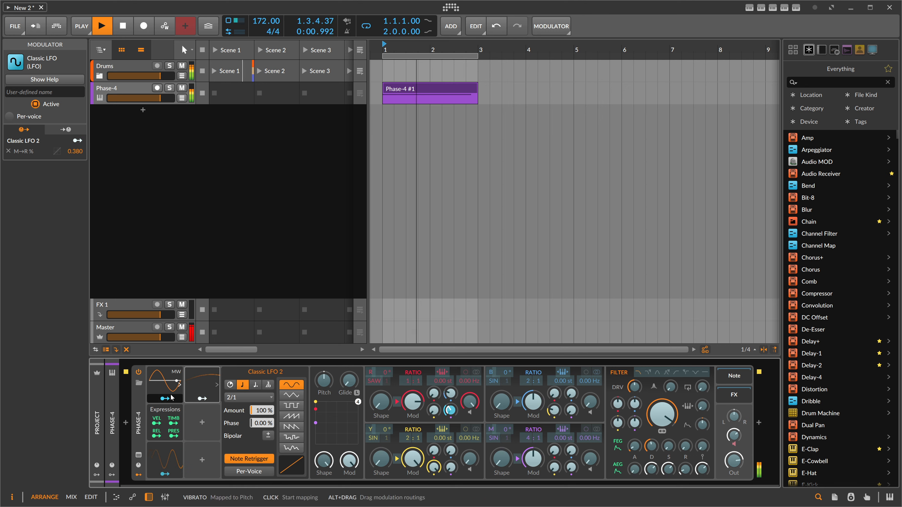
{"action": "key", "text": "space"}
- Set Classic LFO 2's rate to 4/1
{"action": "left_click", "coordinate": [205, 385]}
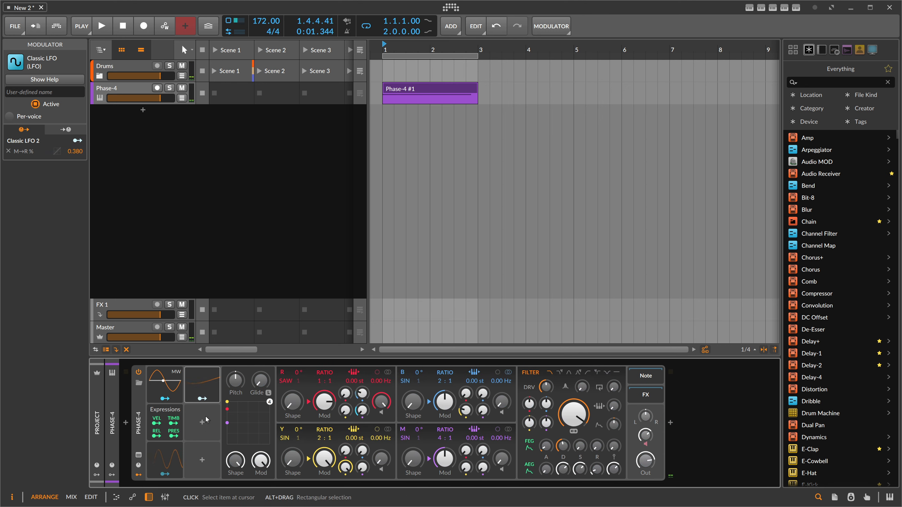
{"action": "left_click", "coordinate": [202, 385]}
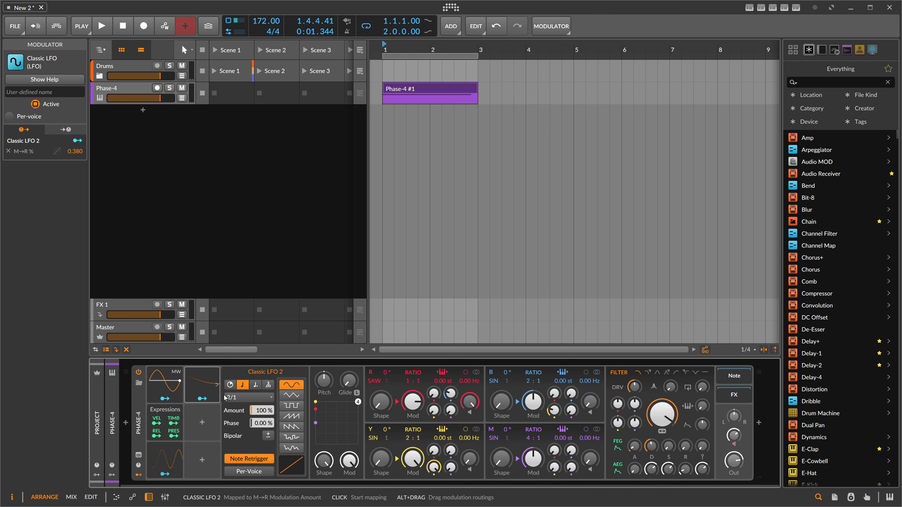
{"action": "left_click", "coordinate": [249, 397]}
{"action": "left_click", "coordinate": [245, 298]}
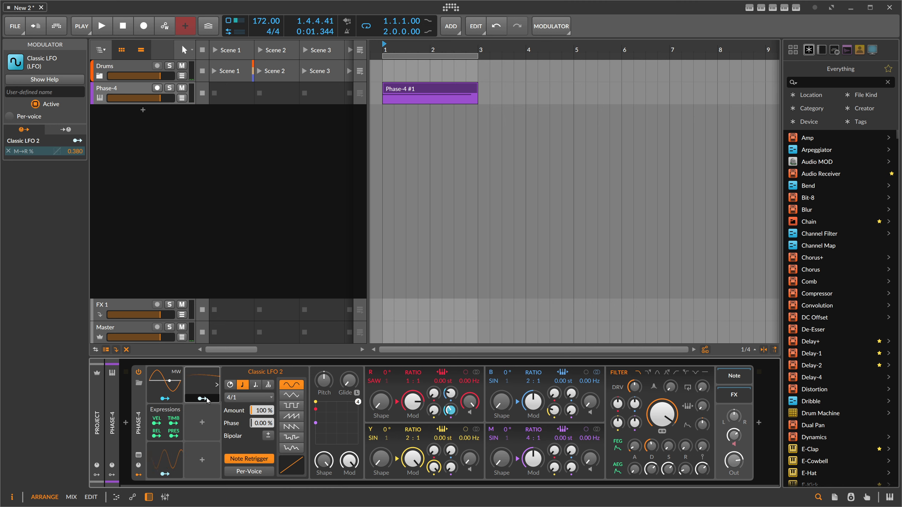
- Modulate Classic LFO 1's rate with Classic LFO 2 and adjust the modulation amount while playing
{"action": "left_click", "coordinate": [172, 447]}
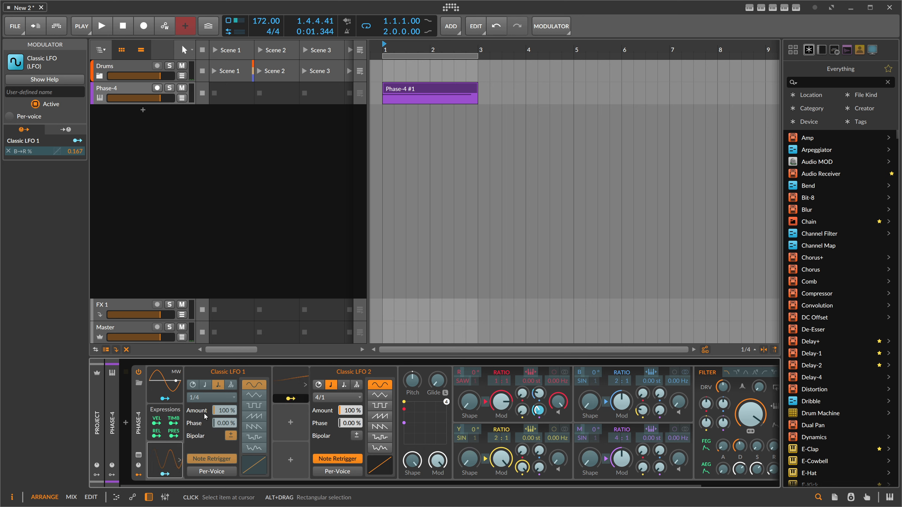
{"action": "left_click_drag", "start_coordinate": [291, 398], "coordinate": [211, 408]}
{"action": "key", "text": "space"}
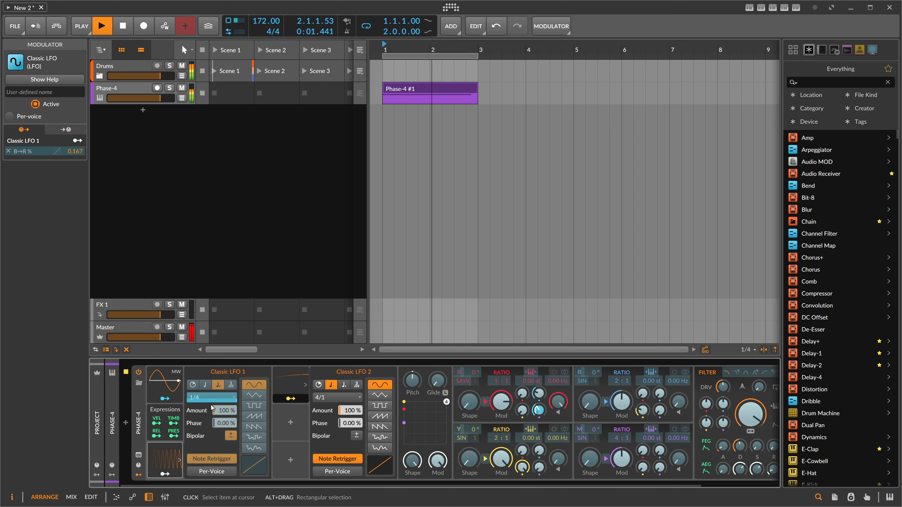
{"action": "left_click_drag", "start_coordinate": [212, 398], "coordinate": [211, 348]}
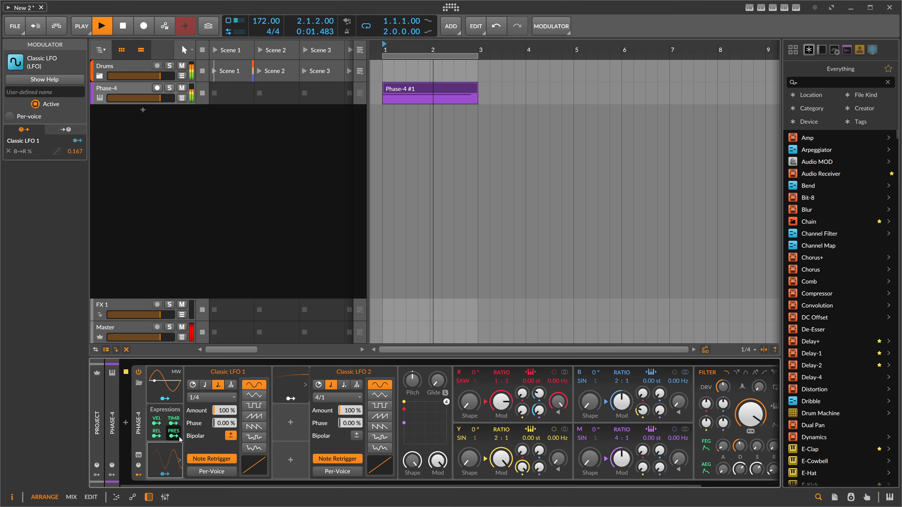
- Add a third Classic LFO modulator to Phase-4
{"action": "left_click", "coordinate": [167, 456]}
{"action": "key", "text": "space"}
{"action": "left_click", "coordinate": [199, 421]}
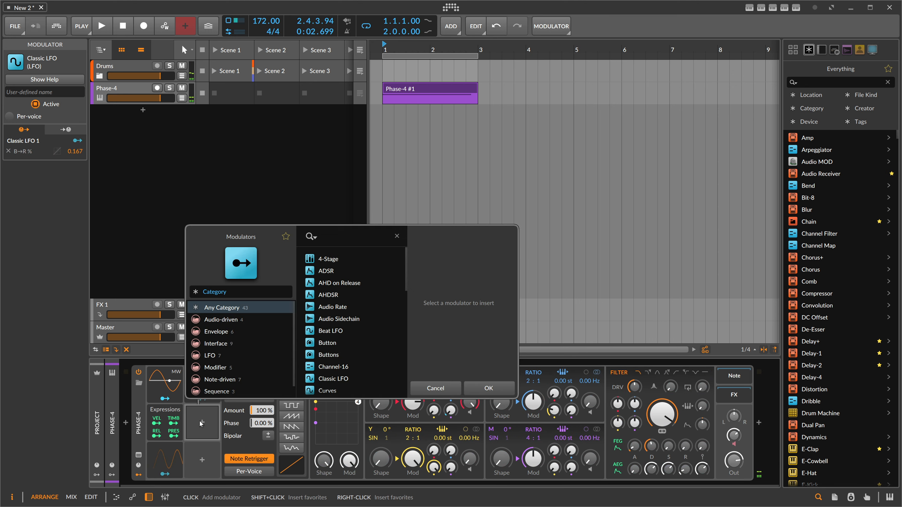
{"action": "type", "text": "cl"}
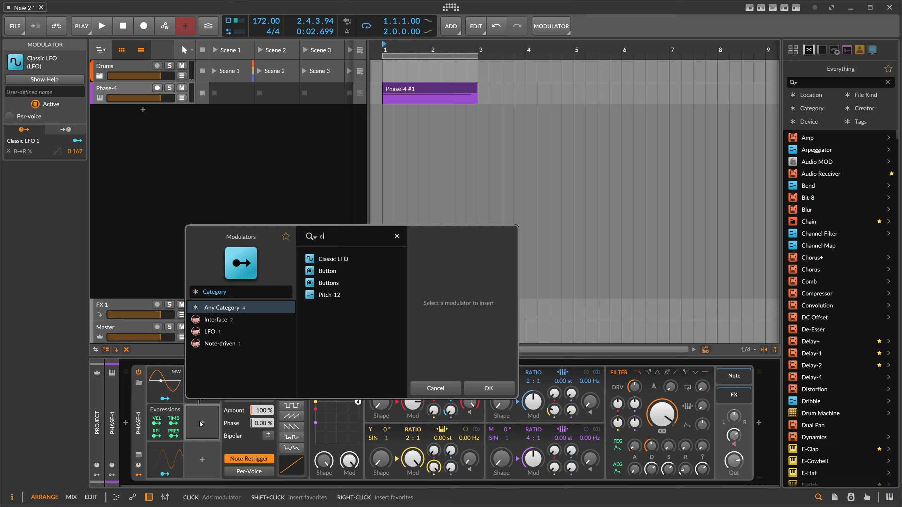
{"action": "key", "text": "Down"}
{"action": "key", "text": "Return"}
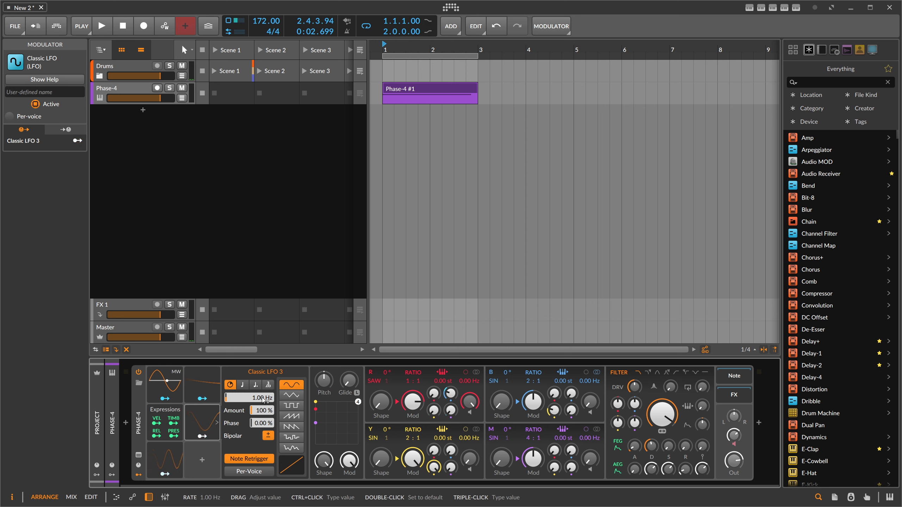
- Route Classic LFO 3 to the B oscillator's Shape and play the clip
{"action": "left_click", "coordinate": [208, 441]}
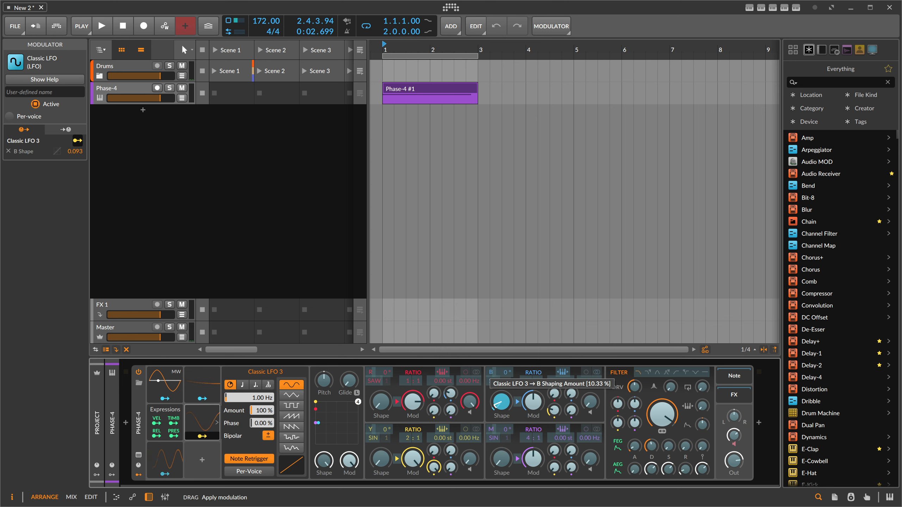
{"action": "mouse_move", "coordinate": [501, 405]}
{"action": "left_mouse_down"}
{"action": "mouse_move", "coordinate": [504, 376]}
{"action": "mouse_move", "coordinate": [504, 403]}
{"action": "left_mouse_up"}
{"action": "key", "text": "space"}
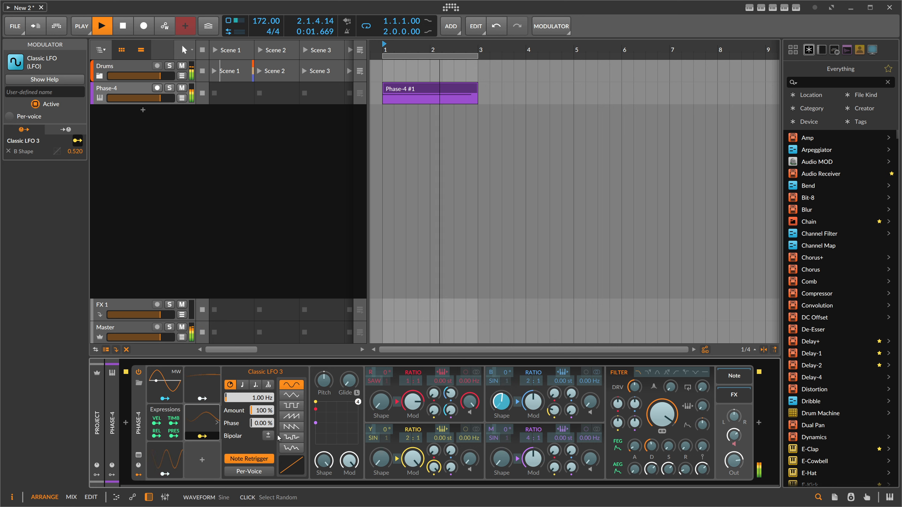
- Modulate Classic LFO 3's rate with Classic LFO 2
{"action": "left_click", "coordinate": [202, 398]}
{"action": "left_click_drag", "start_coordinate": [259, 398], "coordinate": [259, 390]}
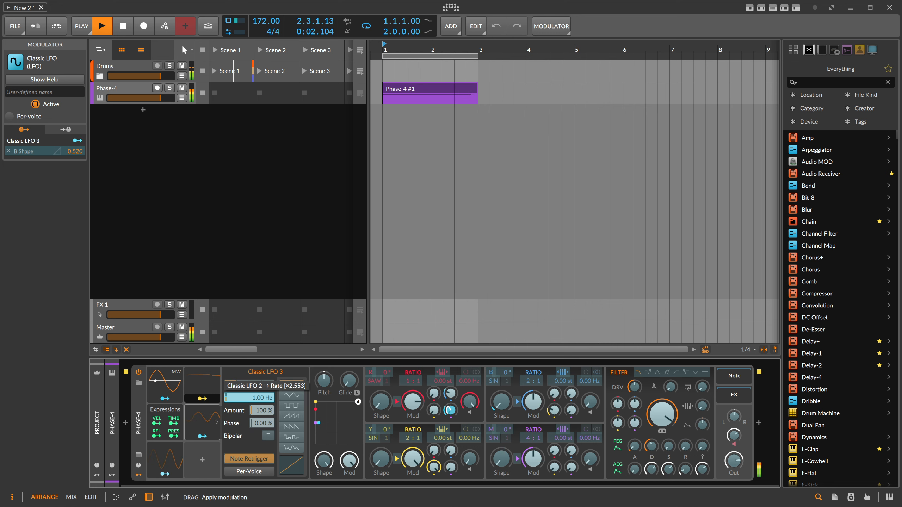
{"action": "left_click_drag", "start_coordinate": [258, 392], "coordinate": [259, 393]}
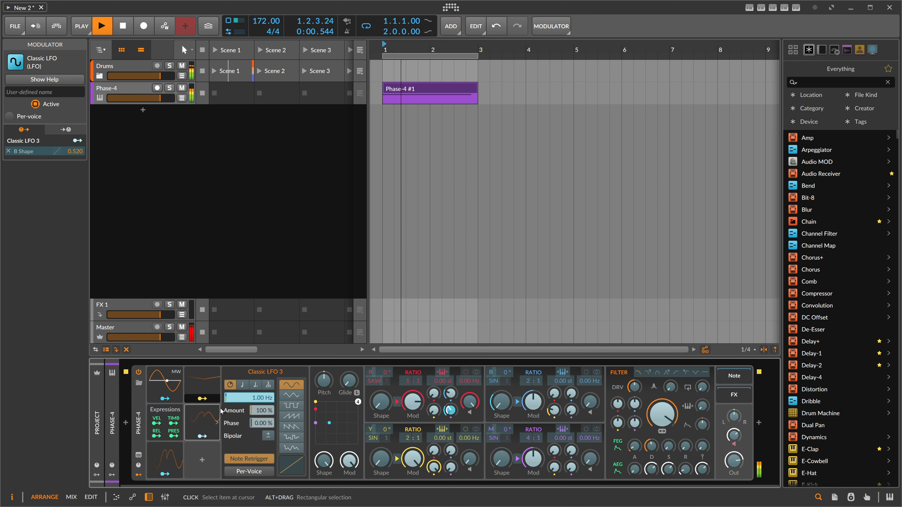
- Select Classic LFO 1 and modulate its Hz rate with Classic LFO 2 while auditioning
{"action": "left_click", "coordinate": [174, 459]}
{"action": "key", "text": "space"}
{"action": "key", "text": "Escape"}
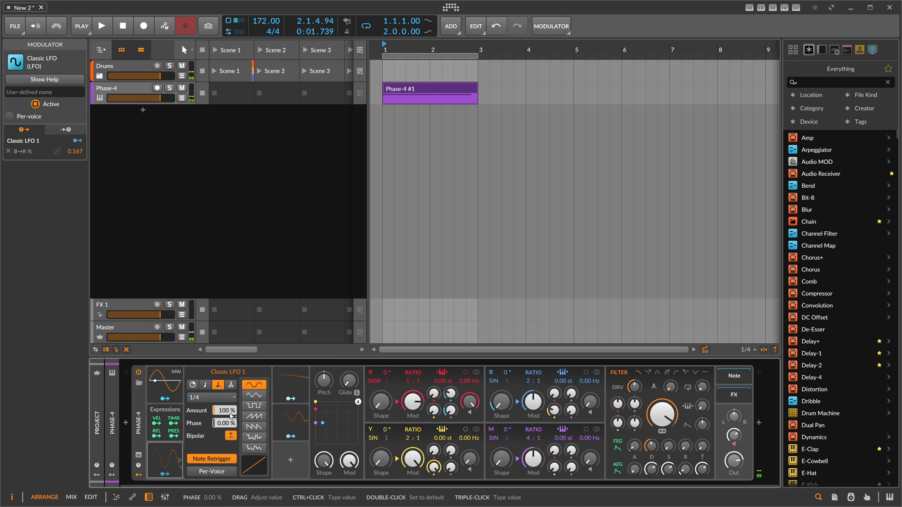
{"action": "key", "text": "space"}
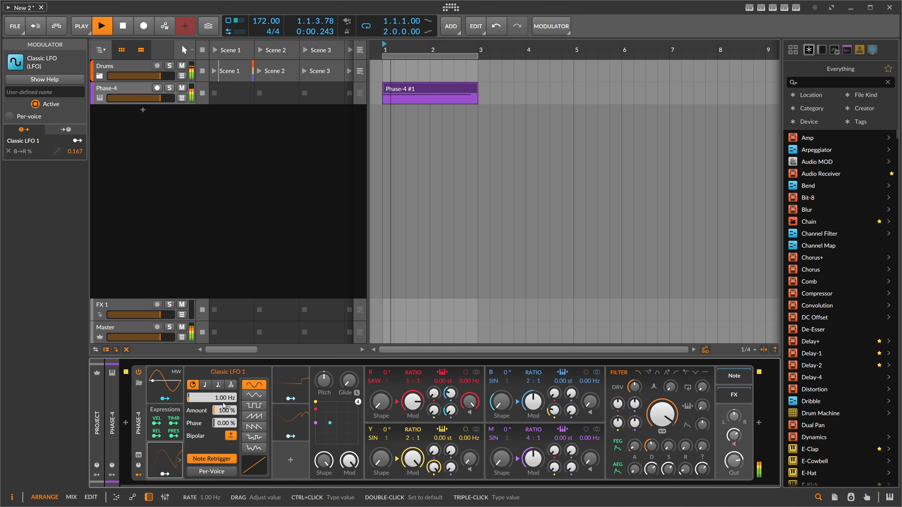
{"action": "left_click", "coordinate": [291, 398]}
{"action": "left_click_drag", "start_coordinate": [227, 398], "coordinate": [229, 398]}
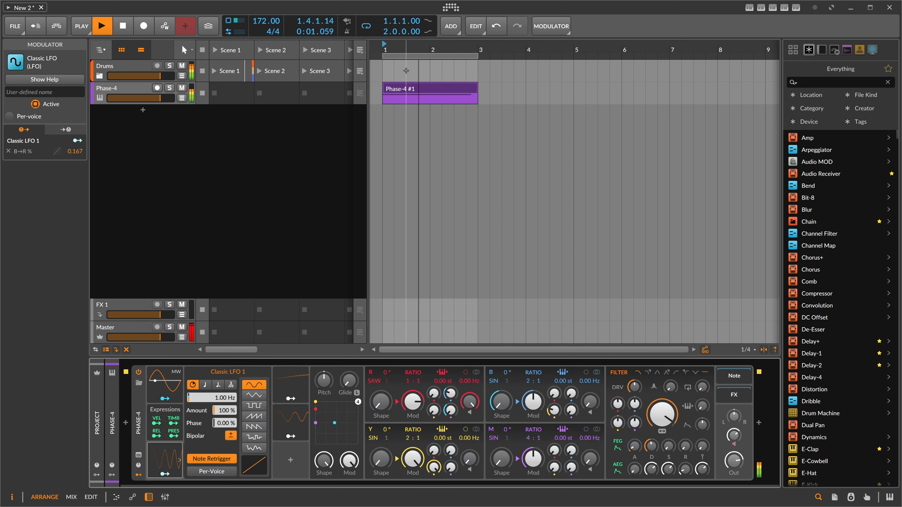
- Open the Phase-4 clip in the editor and switch to editing the note's pitch expression
{"action": "double_click", "coordinate": [411, 93]}
{"action": "key", "text": "space"}
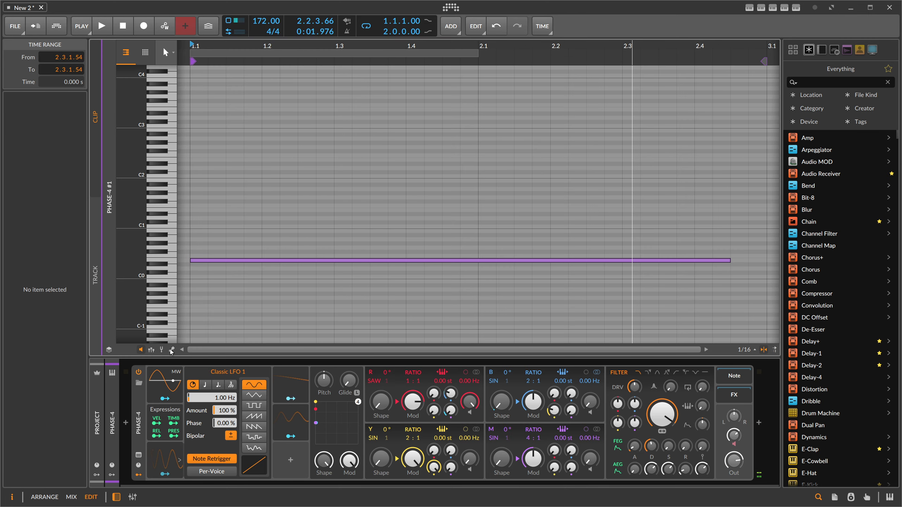
{"action": "left_click", "coordinate": [162, 350]}
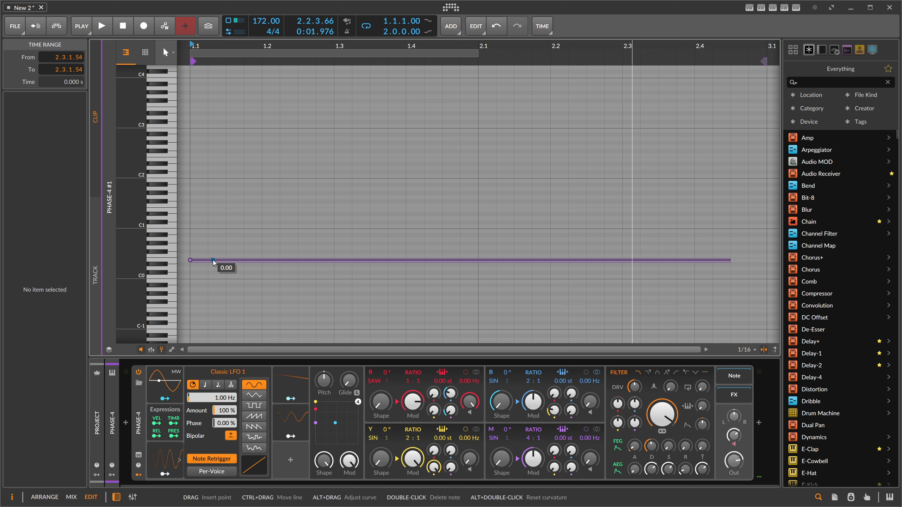
- Add a pitch expression point on the E0 note at 2.3.2.00 and set its value to -5.00
{"action": "left_click_drag", "start_coordinate": [219, 261], "coordinate": [253, 260]}
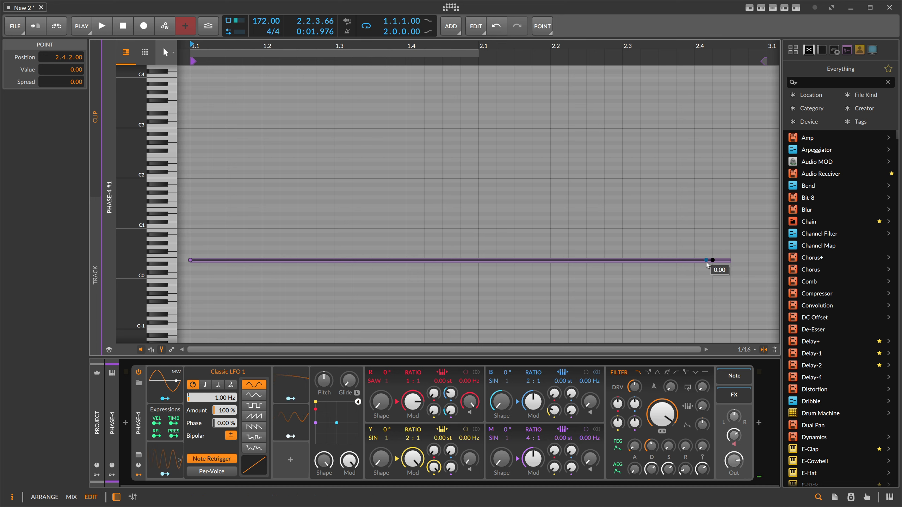
{"action": "left_click_drag", "start_coordinate": [622, 260], "coordinate": [640, 277]}
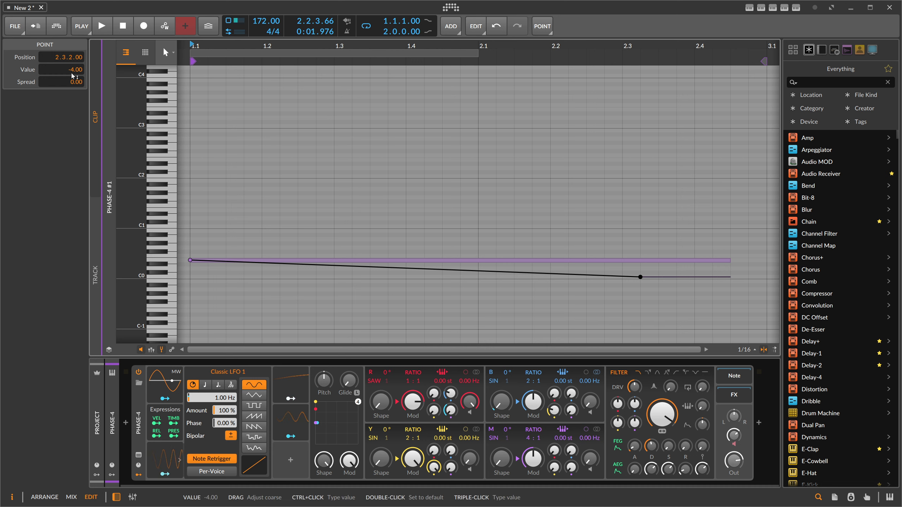
{"action": "mouse_move", "coordinate": [72, 74]}
{"action": "left_mouse_down"}
{"action": "mouse_move", "coordinate": [71, 81]}
{"action": "mouse_move", "coordinate": [71, 70]}
{"action": "left_mouse_up"}
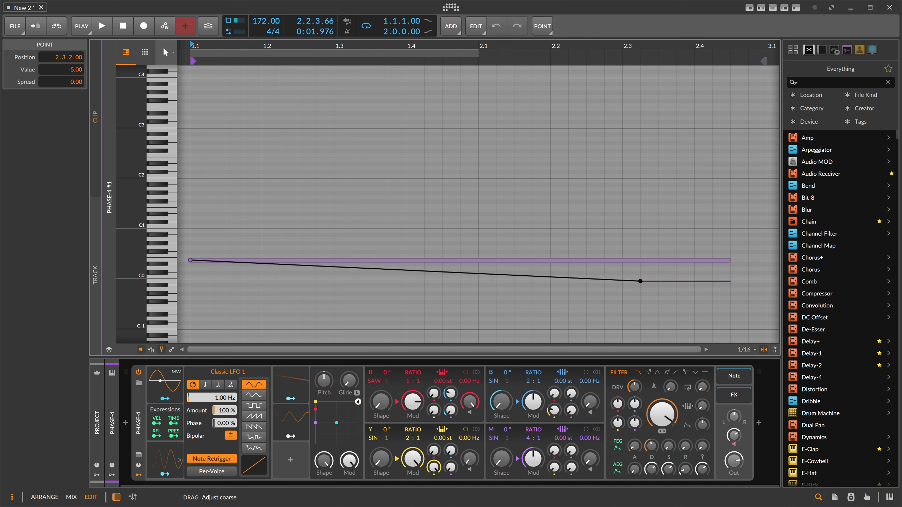
{"action": "key", "text": "space"}
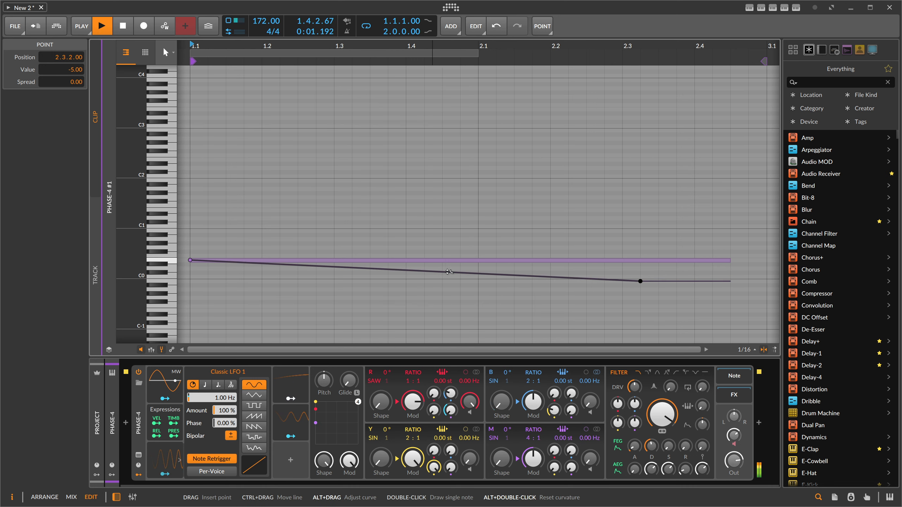
- Reshape the pitch expression curve and move its end point to 2.4.3.00
{"action": "left_click_drag", "start_coordinate": [449, 271], "coordinate": [448, 264]}
{"action": "left_click_drag", "start_coordinate": [640, 281], "coordinate": [730, 282]}
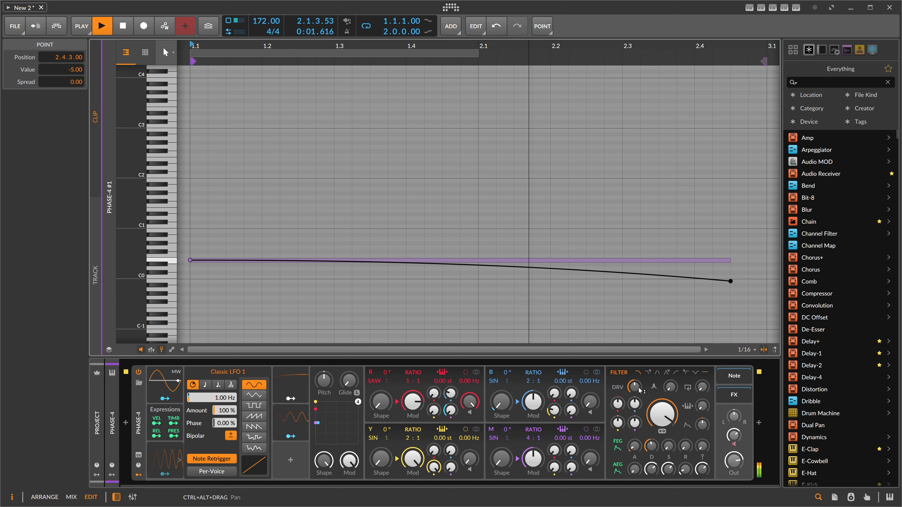
- Nudge the filter drive and oscillator knobs slightly, then return to the arrangement
{"action": "left_click_drag", "start_coordinate": [639, 388], "coordinate": [639, 378]}
{"action": "left_click_drag", "start_coordinate": [734, 436], "coordinate": [733, 435]}
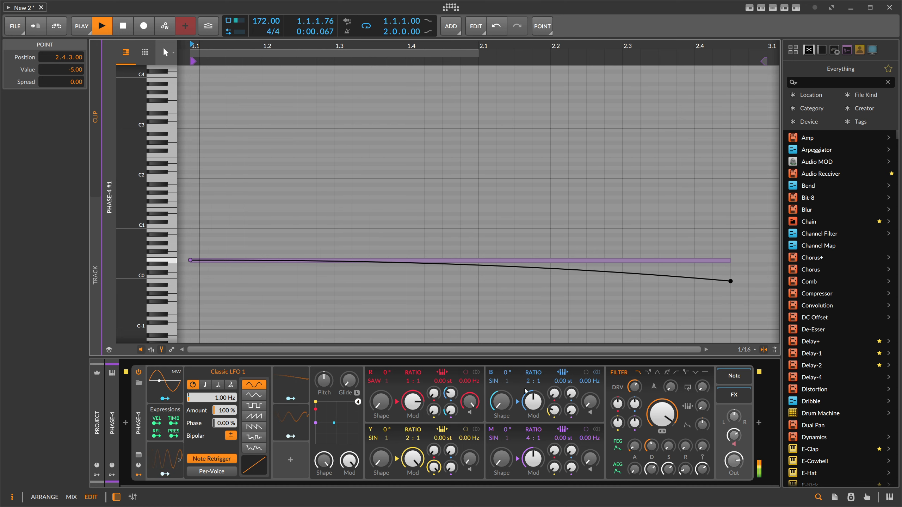
{"action": "left_click_drag", "start_coordinate": [451, 393], "coordinate": [452, 393]}
{"action": "left_click", "coordinate": [432, 228]}
{"action": "key", "text": "Tab"}
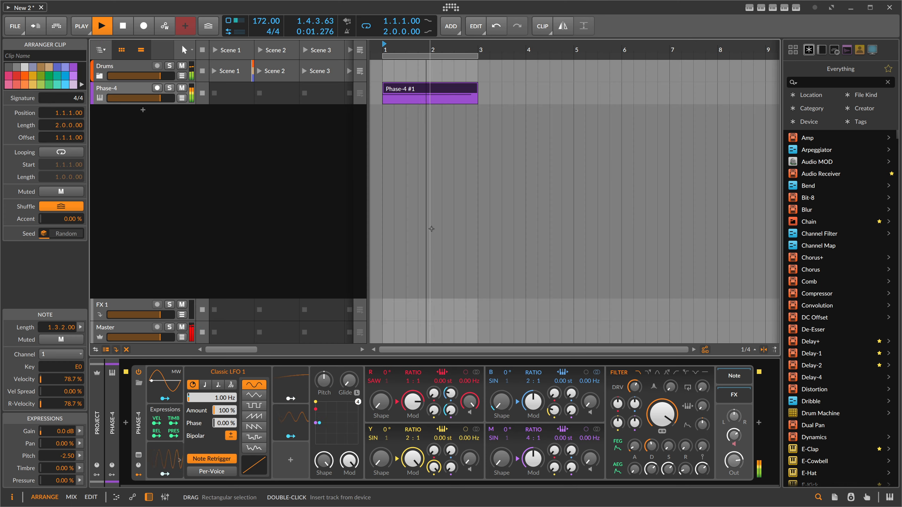
- Expand the Drums group, select the Phase-4 track and start playback
{"action": "left_click", "coordinate": [135, 92]}
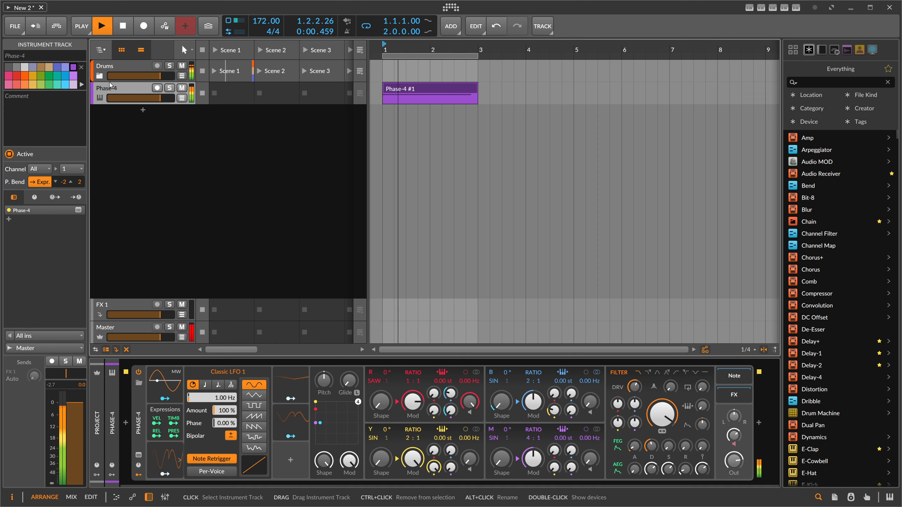
{"action": "left_click", "coordinate": [100, 75]}
{"action": "left_click", "coordinate": [120, 138]}
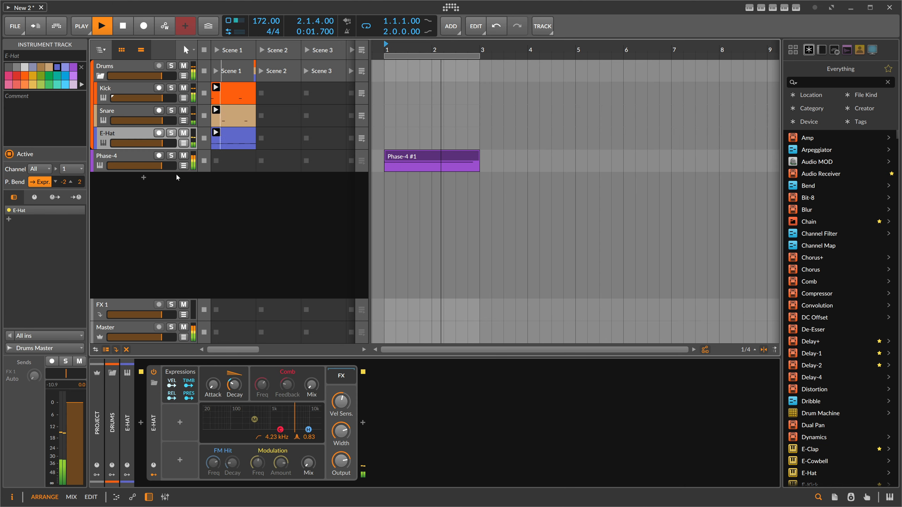
{"action": "left_click", "coordinate": [135, 157]}
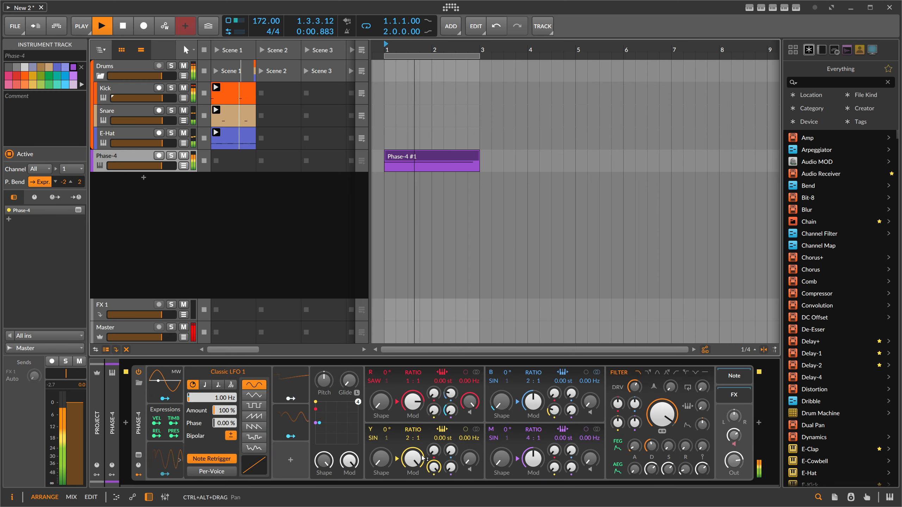
{"action": "key", "text": "space"}
- Add a Multiband FX-2 container at the end of the Phase-4 device chain
{"action": "left_click", "coordinate": [757, 424]}
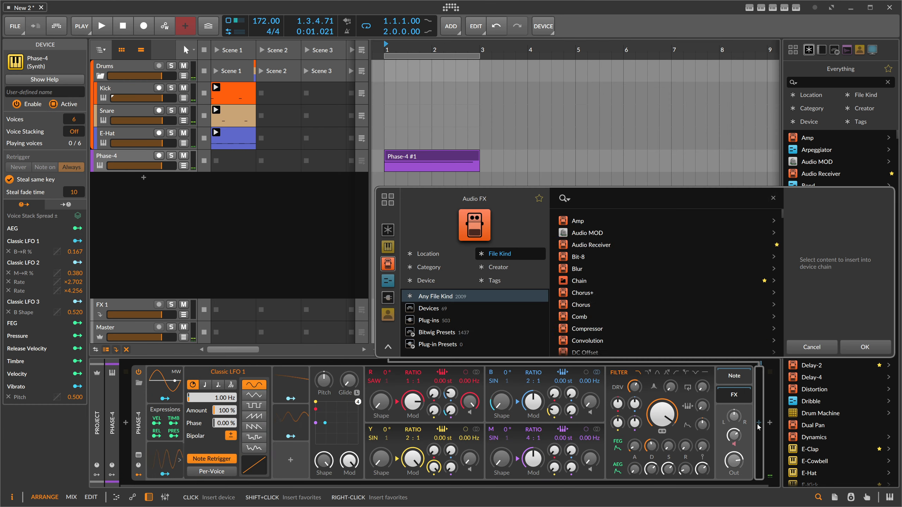
{"action": "type", "text": "fx-"}
{"action": "key", "text": "Return"}
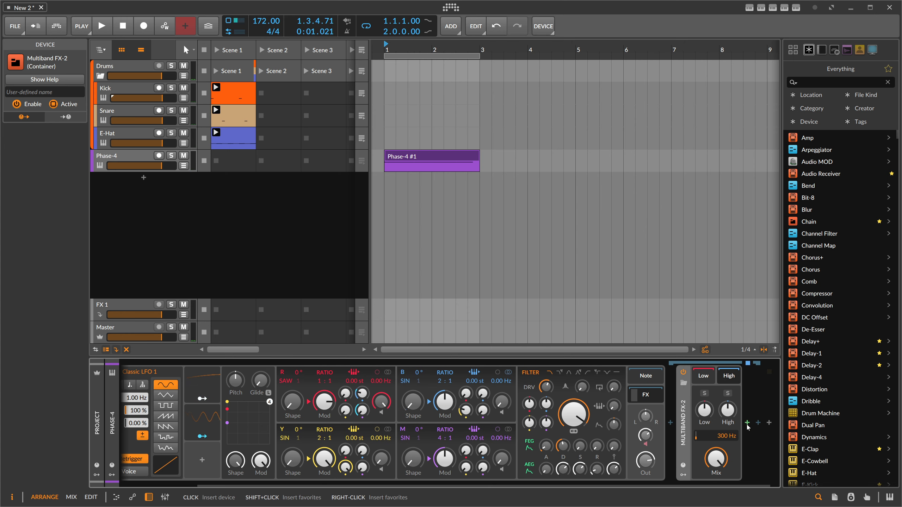
- Add an EQ-2 after the Multiband FX-2 and raise its low-cut frequency to about 985 Hz
{"action": "left_click", "coordinate": [747, 423]}
{"action": "type", "text": "eq"}
{"action": "double_click", "coordinate": [587, 231]}
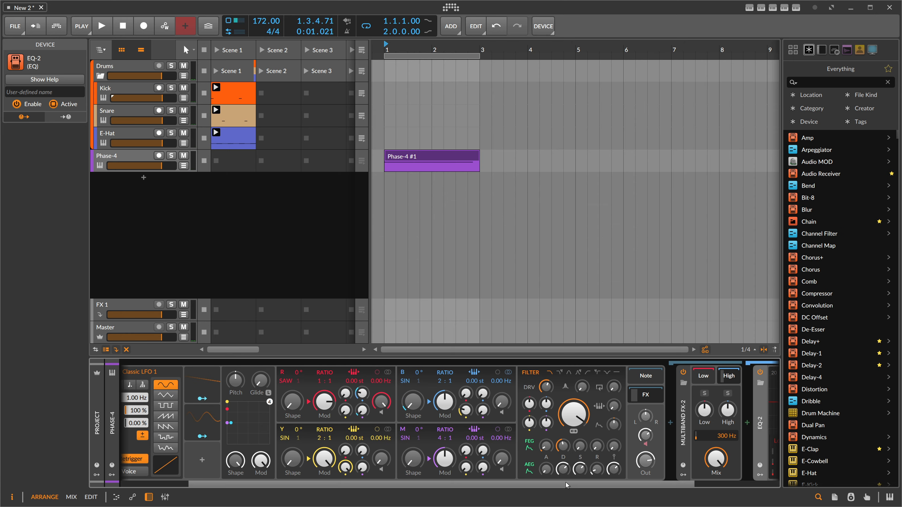
{"action": "left_click", "coordinate": [677, 440]}
{"action": "left_click", "coordinate": [685, 454]}
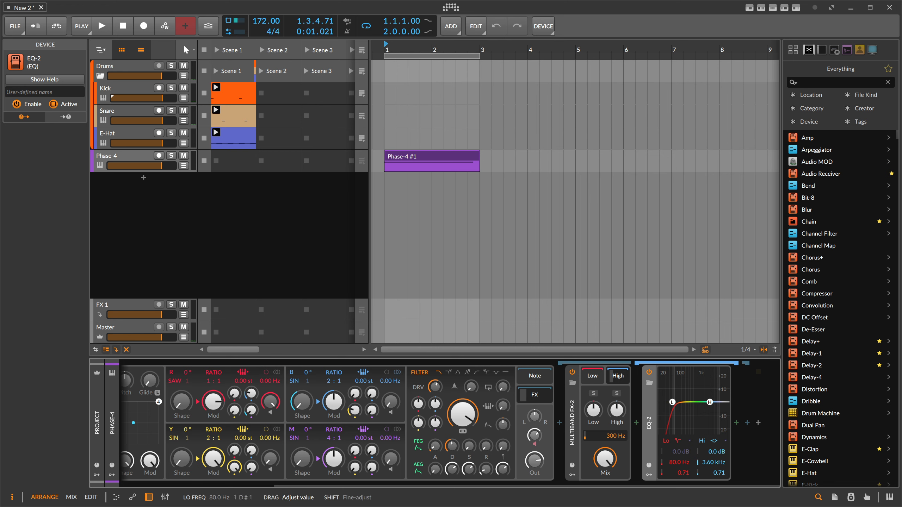
{"action": "left_click", "coordinate": [98, 19]}
{"action": "left_click_drag", "start_coordinate": [679, 462], "coordinate": [679, 447]}
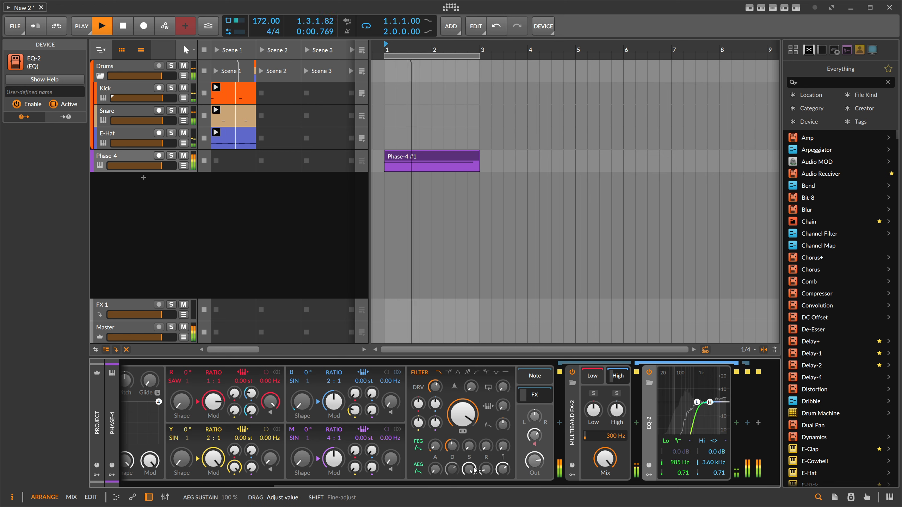
- Adjust the B→R and M→R modulation amounts and set operator M's ratio to 6:1
{"action": "left_click_drag", "start_coordinate": [250, 393], "coordinate": [251, 397]}
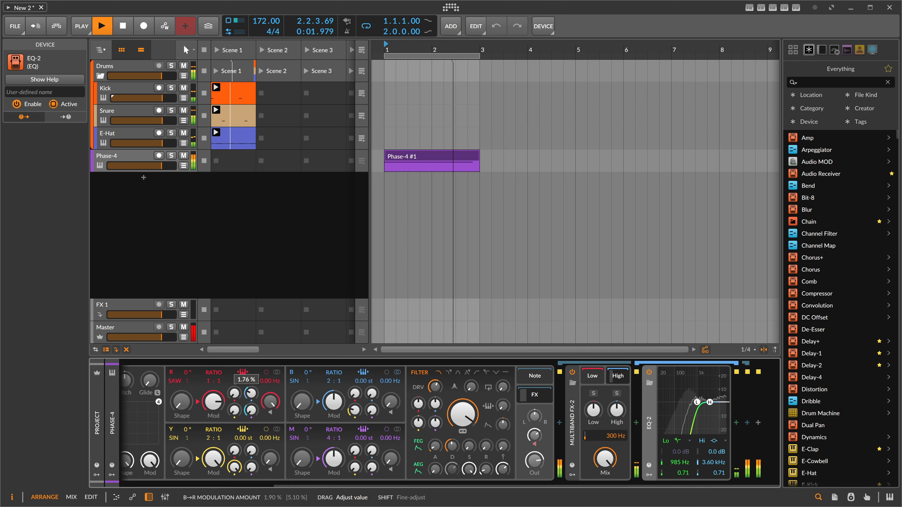
{"action": "left_click", "coordinate": [251, 411]}
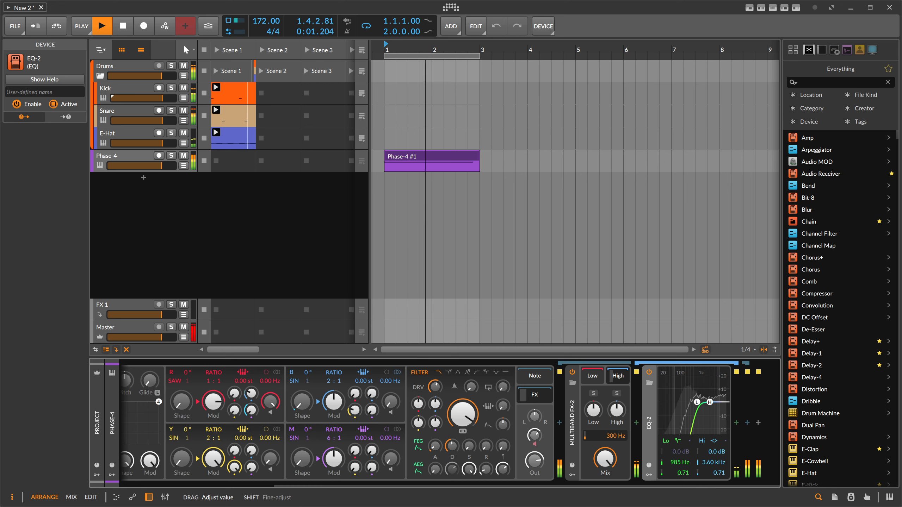
{"action": "left_click_drag", "start_coordinate": [329, 438], "coordinate": [329, 441]}
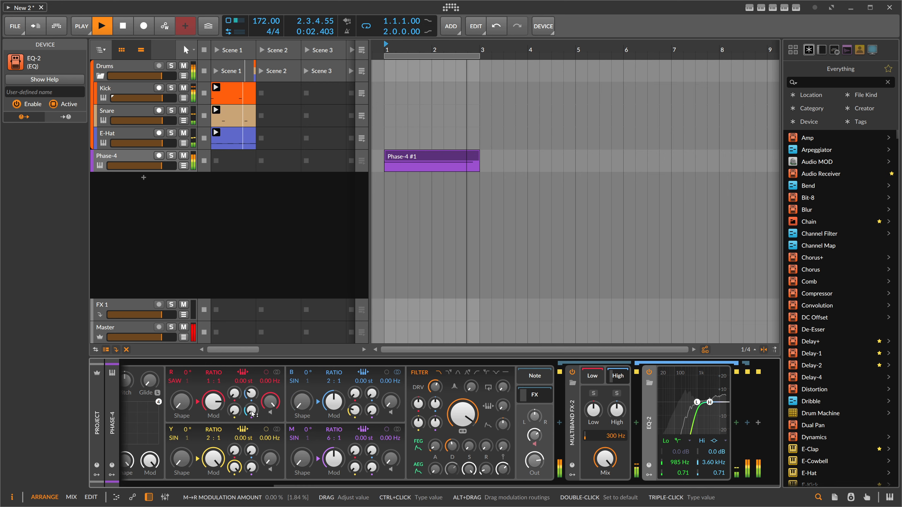
{"action": "left_click_drag", "start_coordinate": [354, 483], "coordinate": [211, 483]}
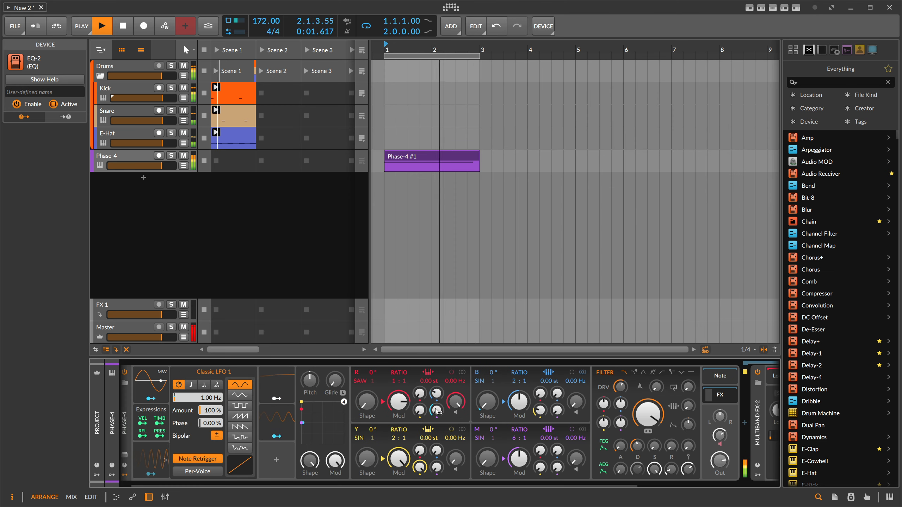
{"action": "right_click", "coordinate": [453, 446]}
{"action": "key", "text": "Escape"}
{"action": "left_click_drag", "start_coordinate": [436, 410], "coordinate": [437, 410]}
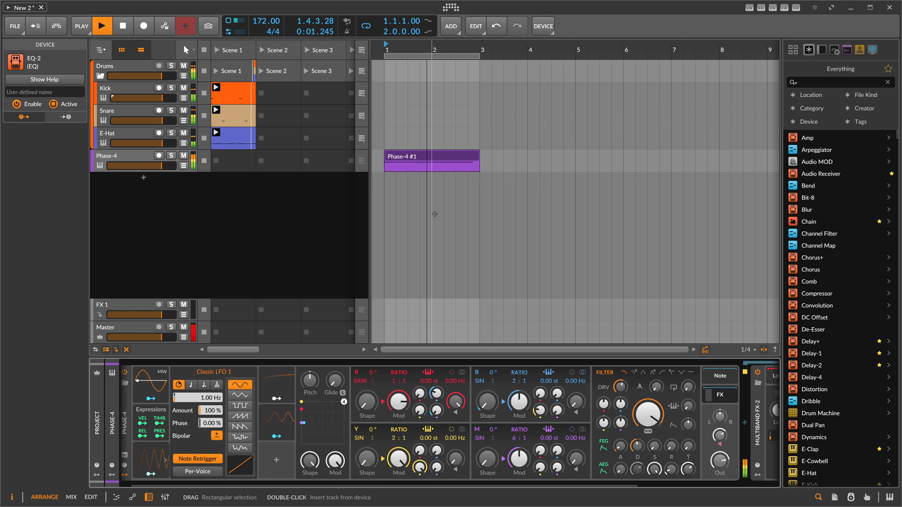
- Stop playback and open the Phase-4 clip in the editor to review it
{"action": "key", "text": "space"}
{"action": "left_click", "coordinate": [407, 160]}
{"action": "double_click", "coordinate": [405, 162]}
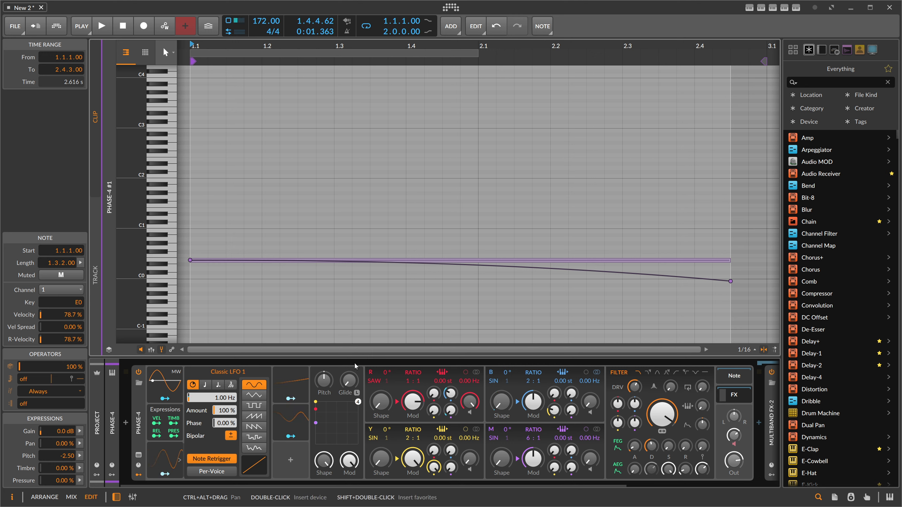
{"action": "key", "text": "alt+1"}
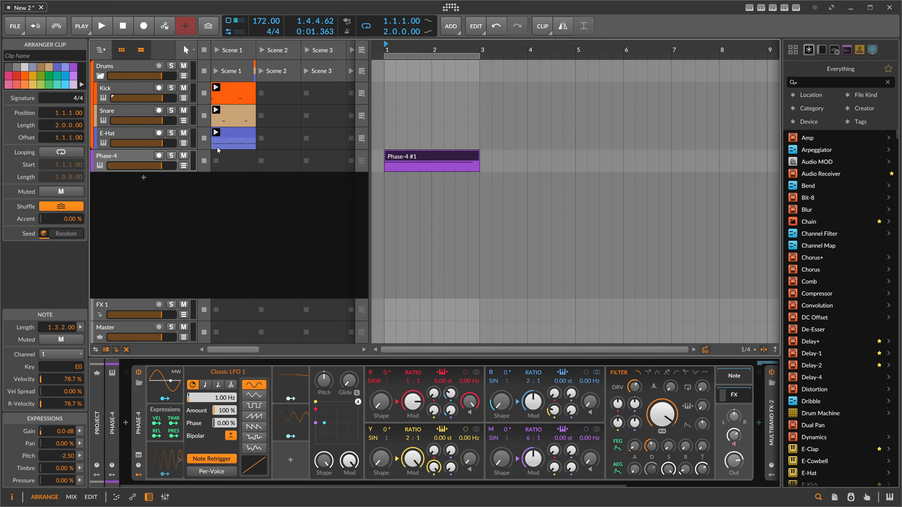
- Open the Snare track's Poly Grid patch to inspect it
{"action": "left_click", "coordinate": [137, 134]}
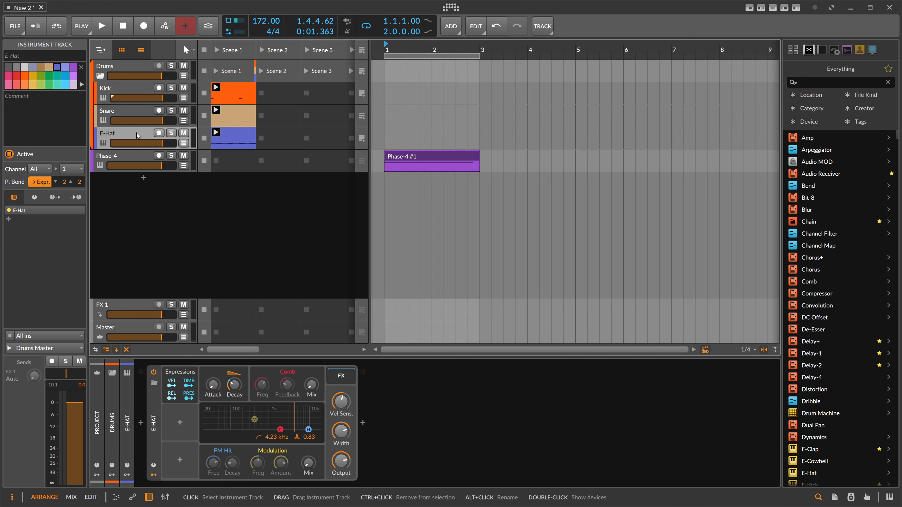
{"action": "left_click", "coordinate": [128, 116]}
{"action": "double_click", "coordinate": [247, 404]}
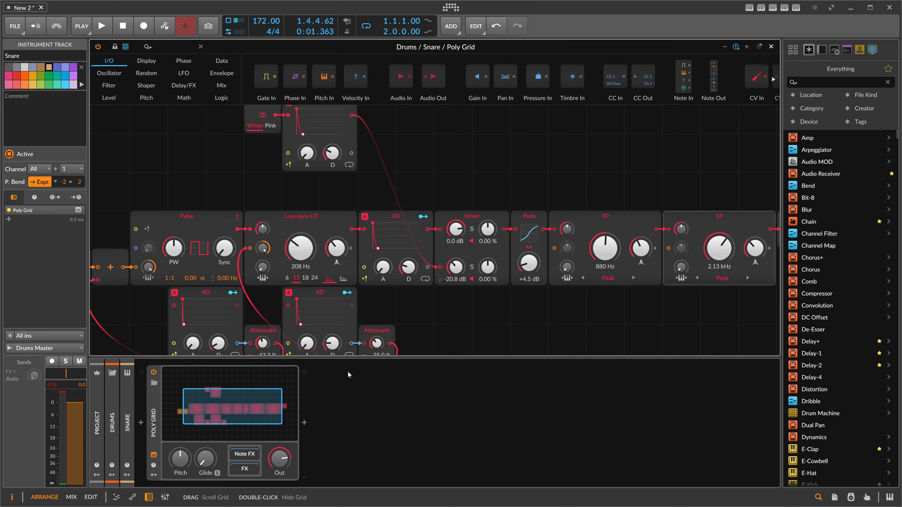
{"action": "scroll", "coordinate": [401, 250], "scroll_direction": "down", "scroll_amount": 1}
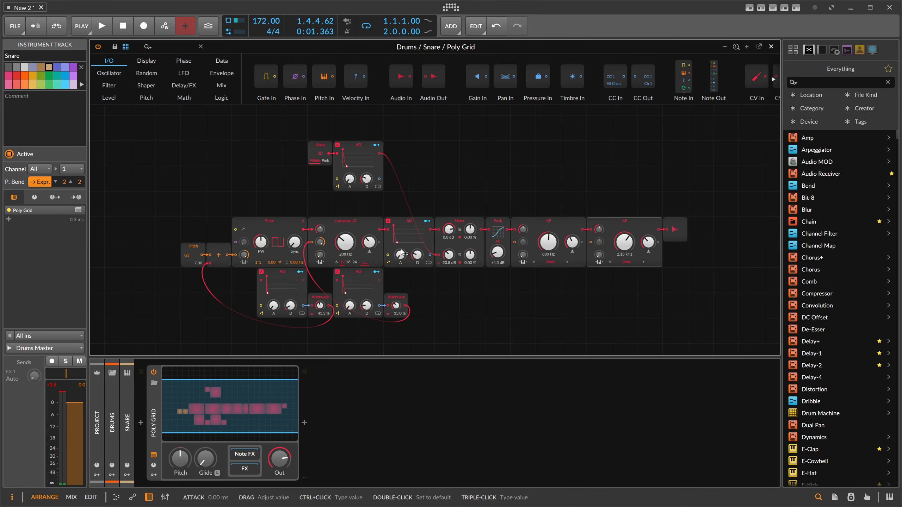
{"action": "left_click", "coordinate": [771, 47]}
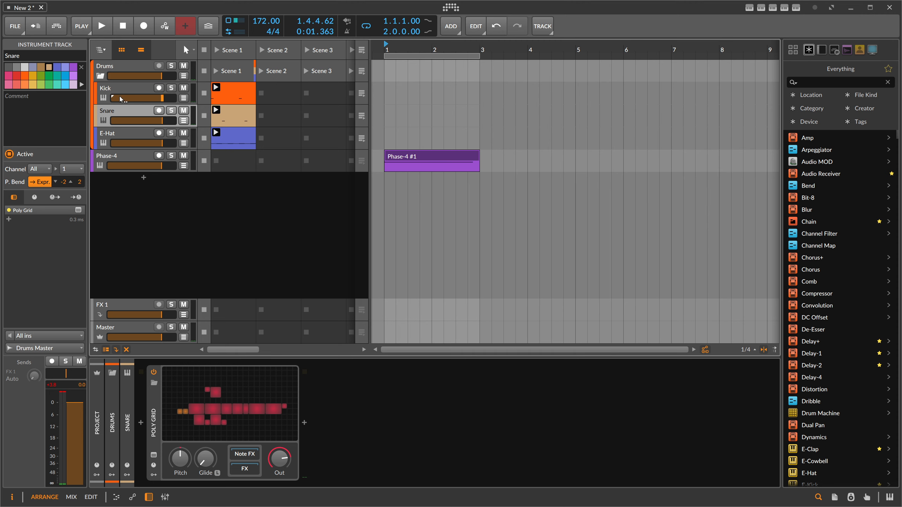
- Play the project and review the Drums group and E-Hat devices
{"action": "left_click", "coordinate": [116, 87]}
{"action": "left_click", "coordinate": [102, 76]}
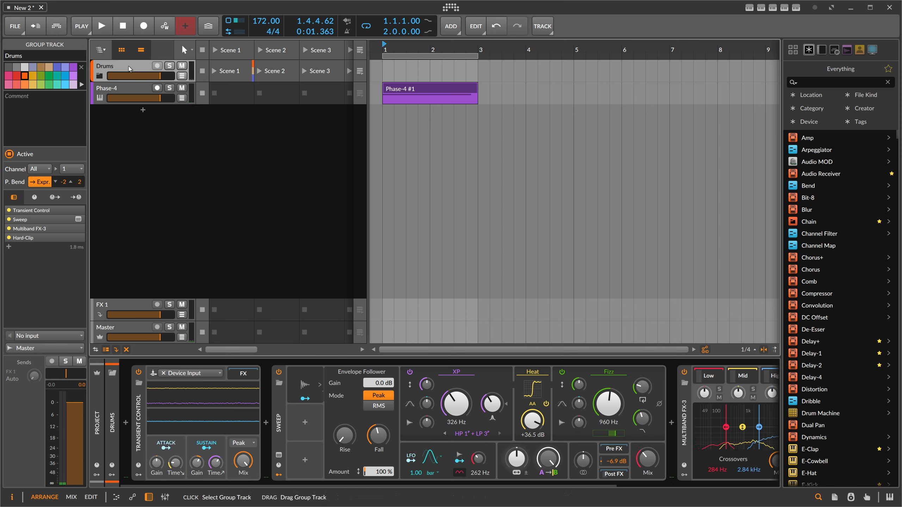
{"action": "key", "text": "space"}
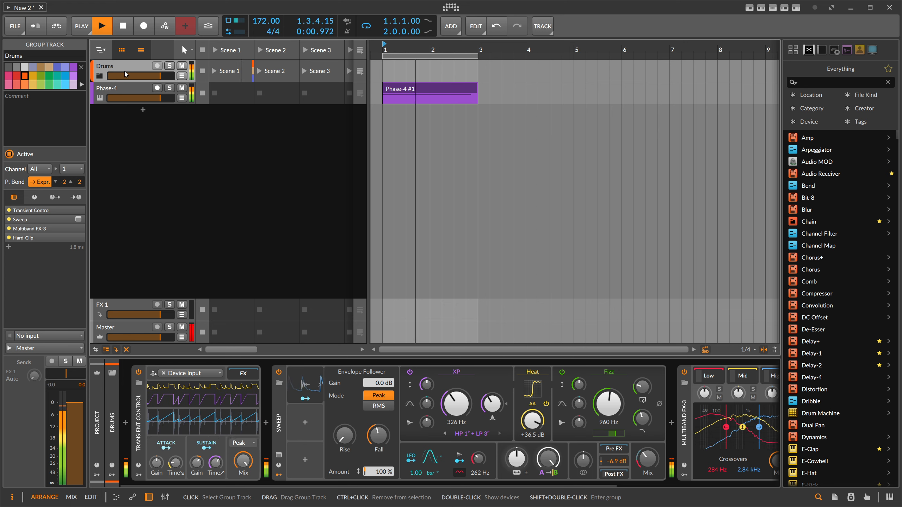
{"action": "left_click", "coordinate": [100, 76]}
{"action": "left_click", "coordinate": [115, 134]}
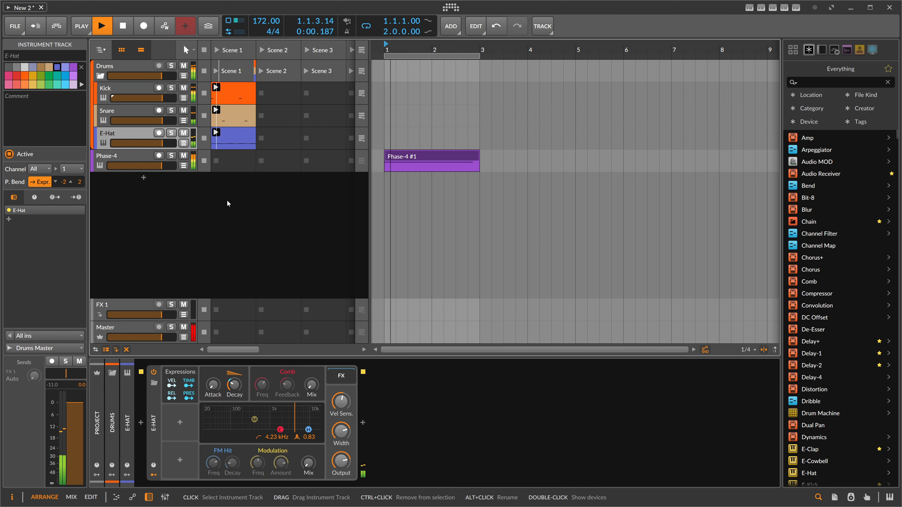
{"action": "mouse_move", "coordinate": [234, 385]}
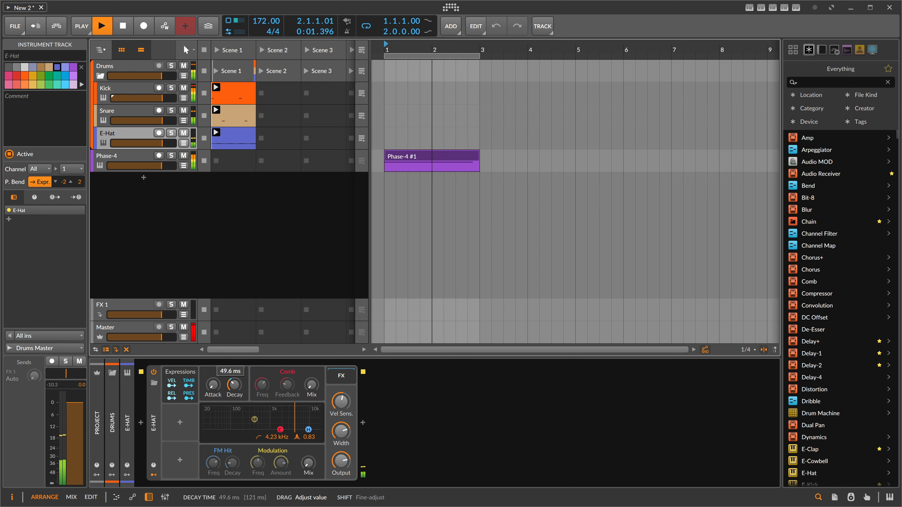
- Move the Kick clip's second C3 note earlier to 1.3.1.00
{"action": "double_click", "coordinate": [234, 94]}
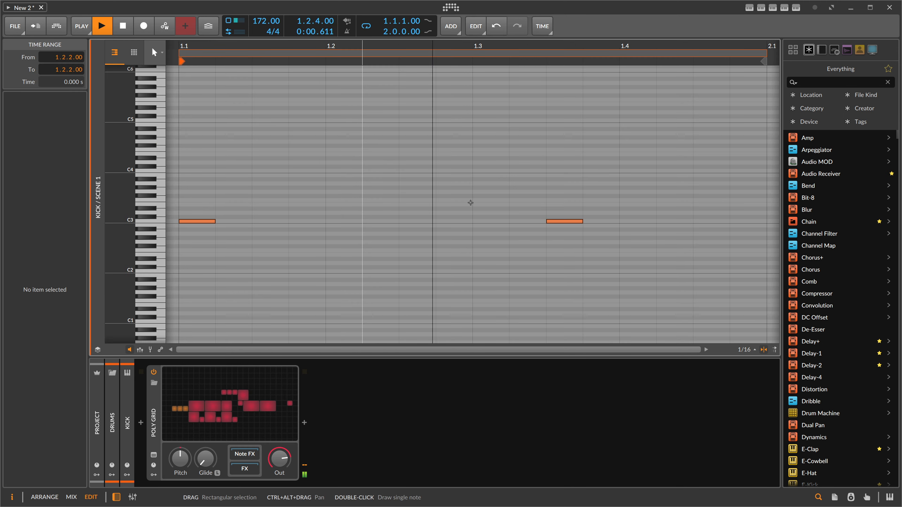
{"action": "left_click_drag", "start_coordinate": [470, 202], "coordinate": [564, 242]}
{"action": "key", "text": "Left"}
{"action": "key", "text": "Left"}
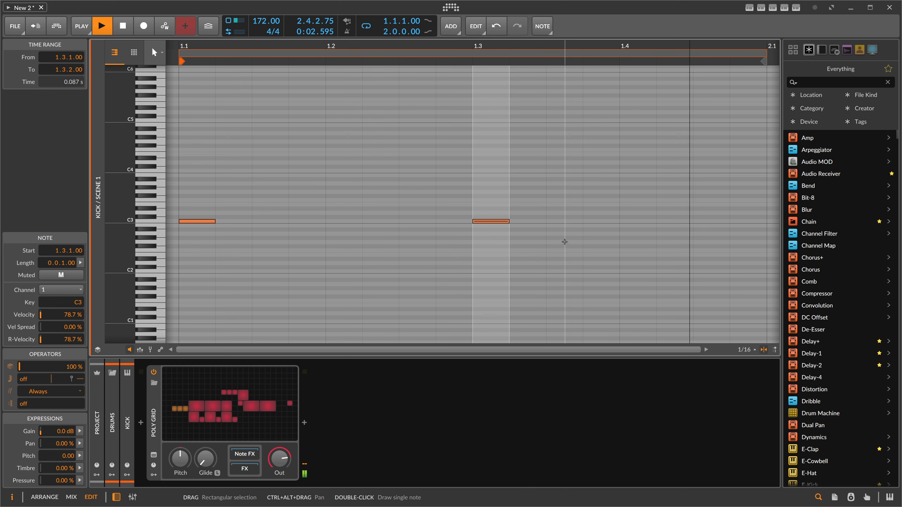
{"action": "key", "text": "Left"}
{"action": "key", "text": "Left"}
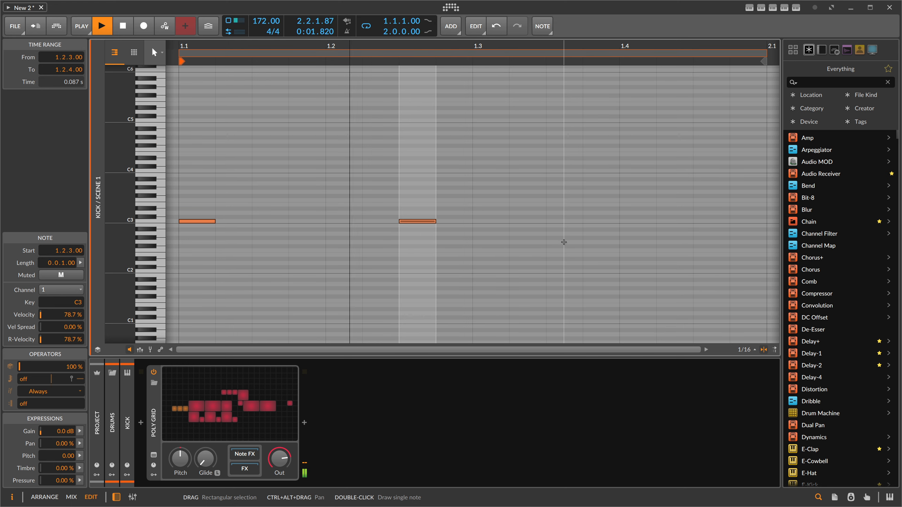
{"action": "key", "text": "Right"}
{"action": "key", "text": "Right"}
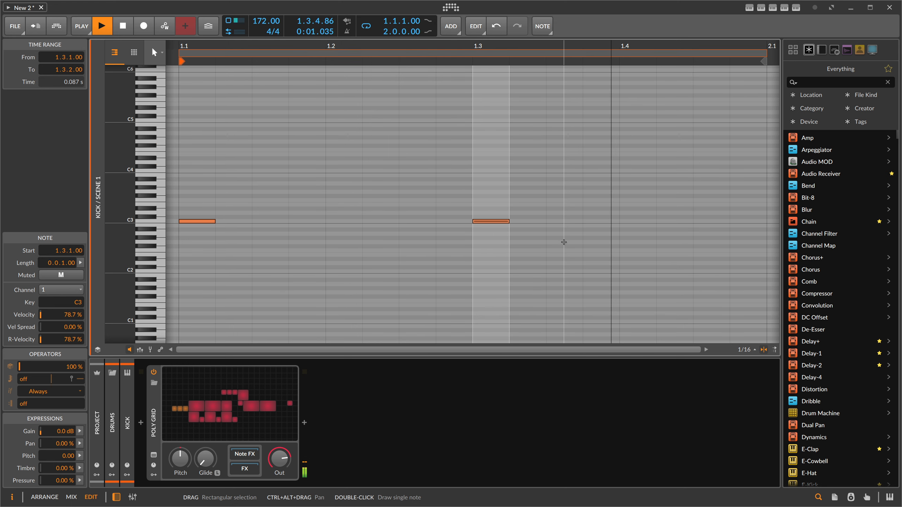
{"action": "key", "text": "Tab"}
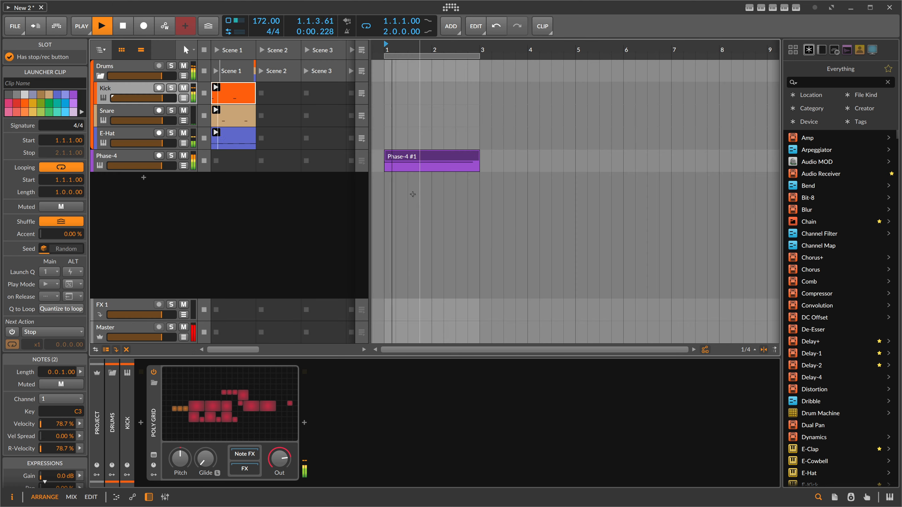
- Nudge the Kick clip's second note one sixteenth later
{"action": "double_click", "coordinate": [237, 95]}
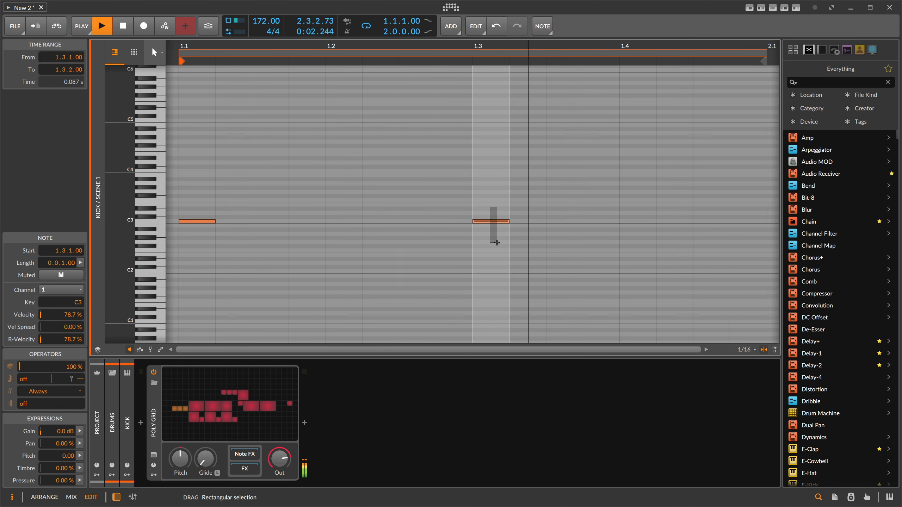
{"action": "key", "text": "Right"}
{"action": "key", "text": "Tab"}
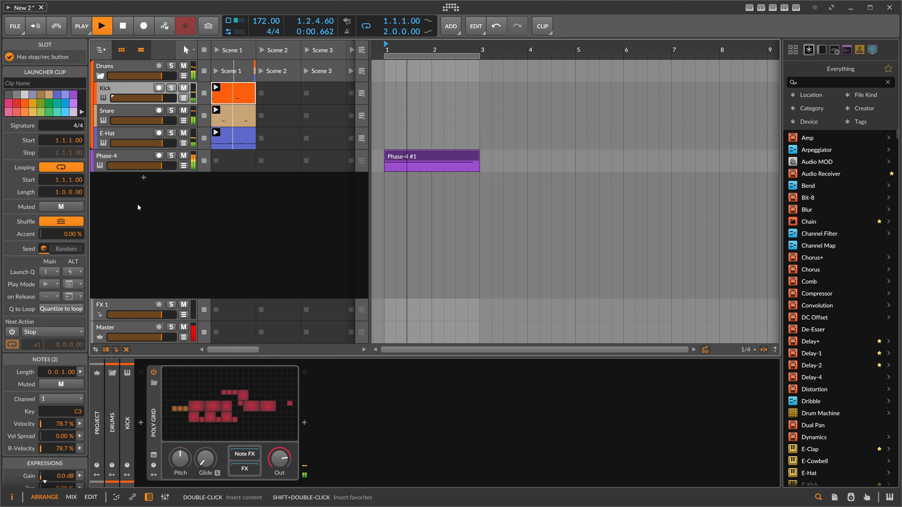
- Add a Hard-Clip device to the Master track's device chain
{"action": "left_click", "coordinate": [125, 158]}
{"action": "key", "text": "space"}
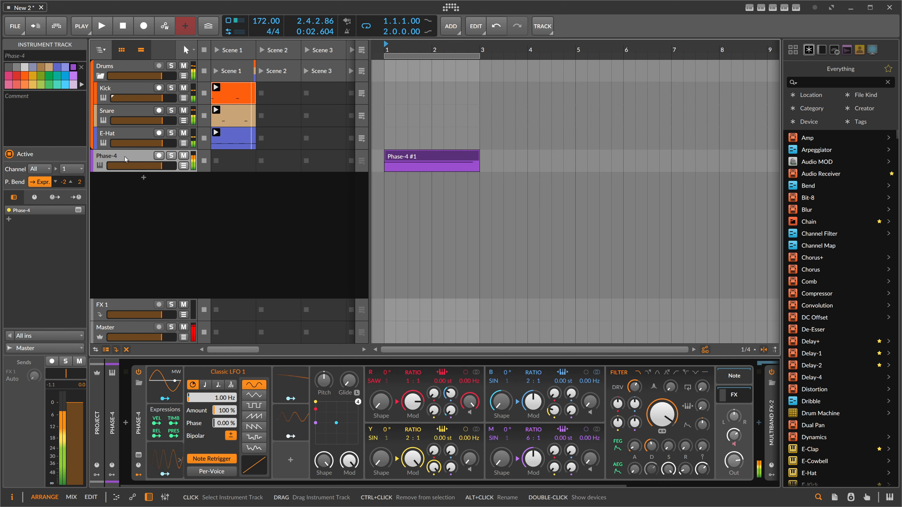
{"action": "left_click", "coordinate": [131, 328]}
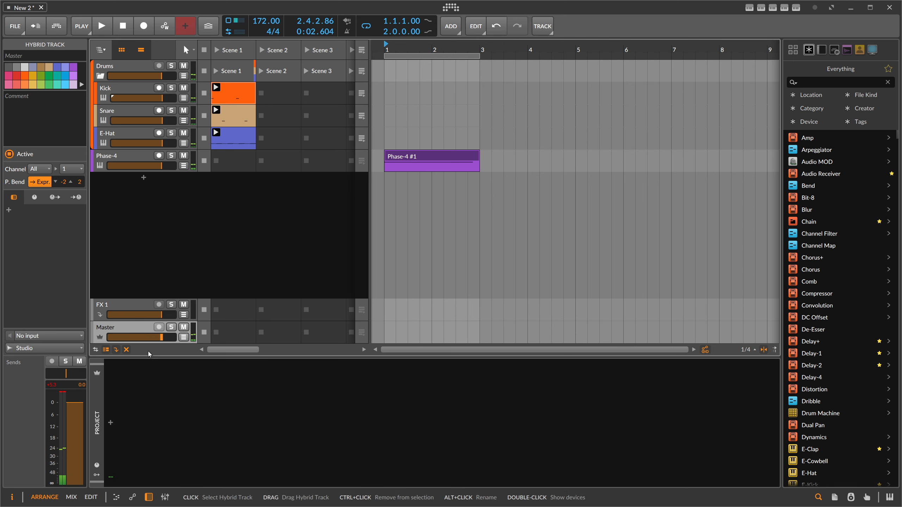
{"action": "left_click", "coordinate": [111, 422]}
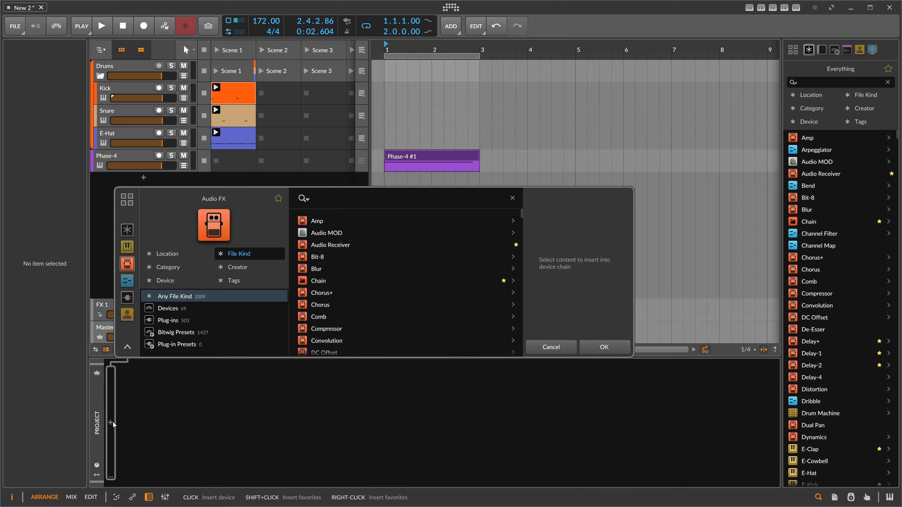
{"action": "type", "text": "hard clip"}
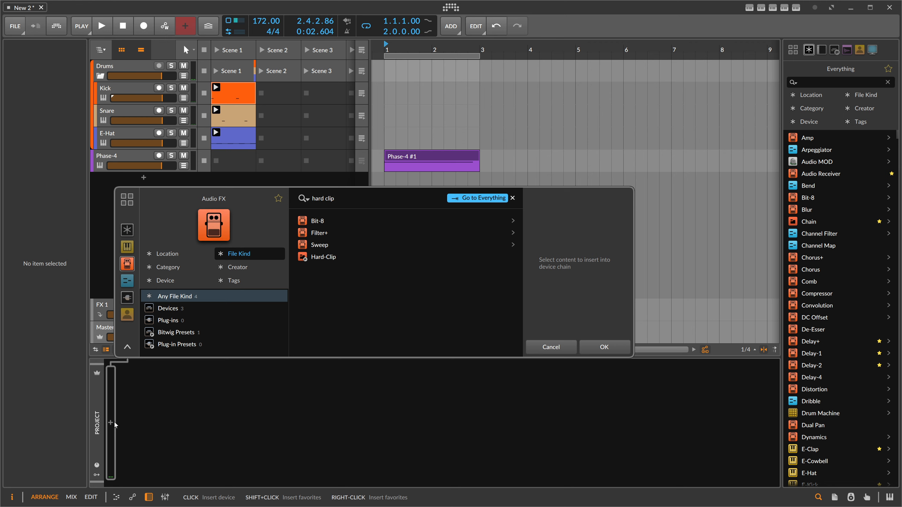
{"action": "left_click", "coordinate": [323, 257]}
{"action": "key", "text": "Return"}
{"action": "left_click", "coordinate": [98, 19]}
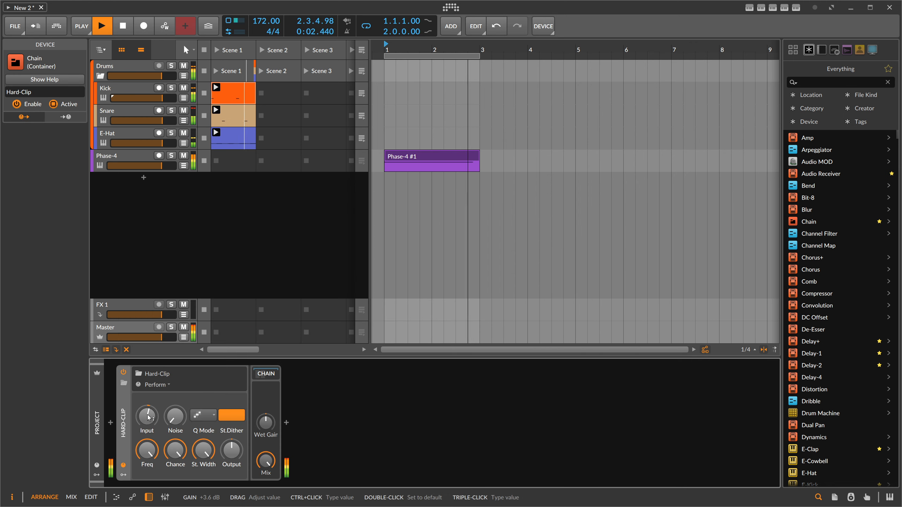
- Fine-tune the Phase-4 B operator's pitch to about +0.31 st
{"action": "left_click", "coordinate": [121, 160]}
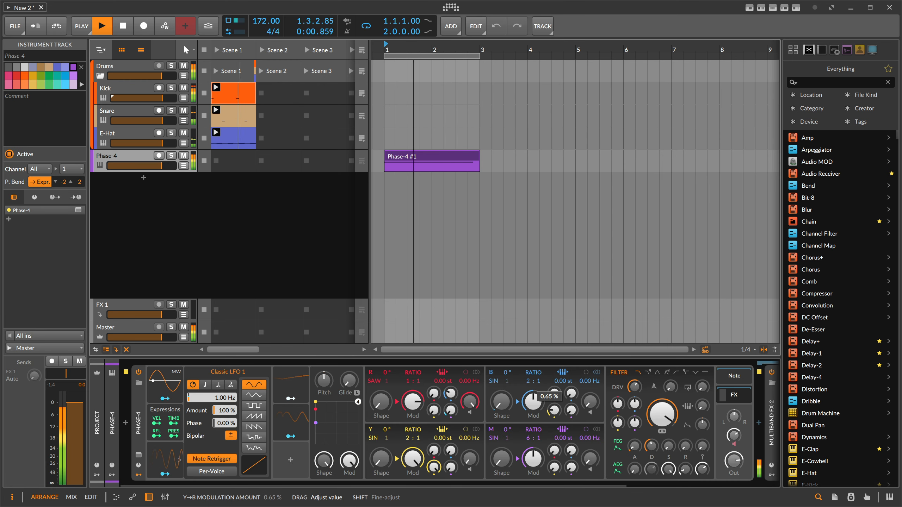
{"action": "left_click_drag", "start_coordinate": [734, 435], "coordinate": [734, 444]}
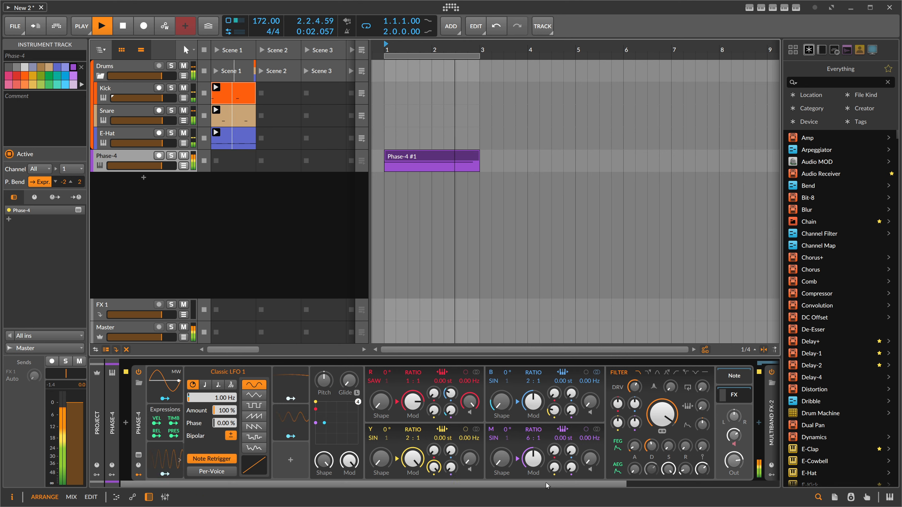
{"action": "scroll", "coordinate": [474, 428], "scroll_direction": "right", "scroll_amount": 2}
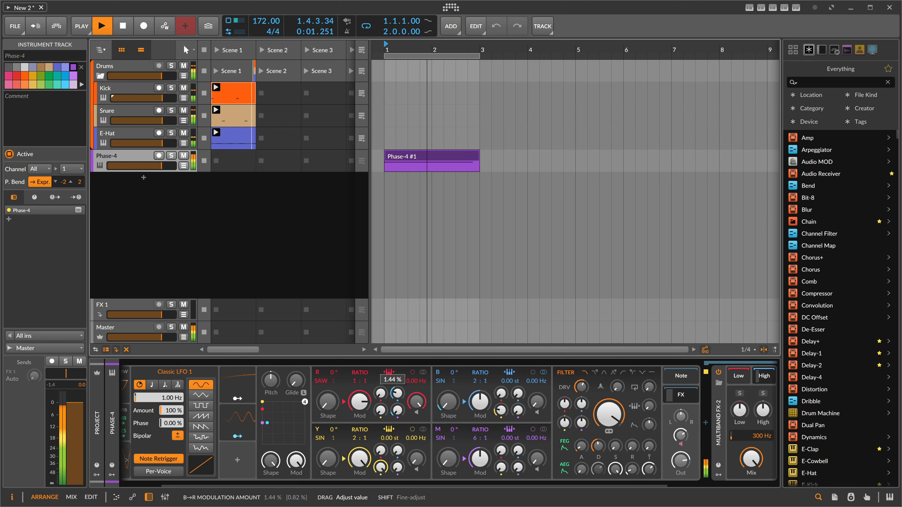
{"action": "left_click_drag", "start_coordinate": [509, 381], "coordinate": [509, 377]}
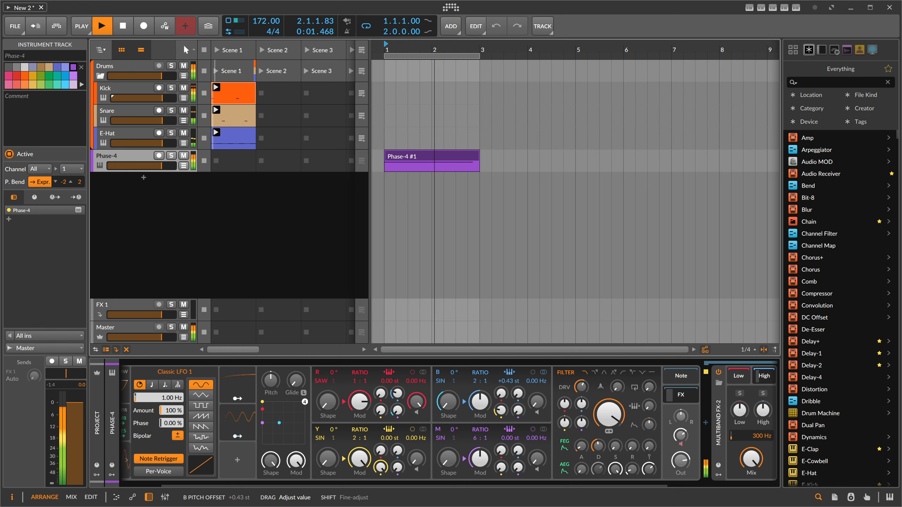
- Shape the Phase-4 clip note's pitch expression to start high and drop quickly to the note pitch
{"action": "left_click", "coordinate": [402, 156]}
{"action": "key", "text": "space"}
{"action": "key", "text": "Tab"}
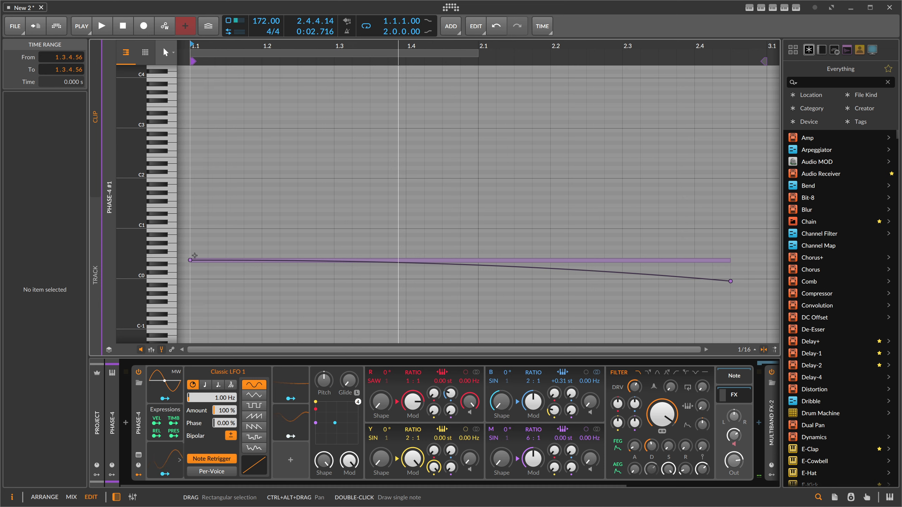
{"action": "left_click_drag", "start_coordinate": [190, 260], "coordinate": [191, 160]}
{"action": "left_click_drag", "start_coordinate": [215, 260], "coordinate": [253, 260]}
{"action": "key", "text": "space"}
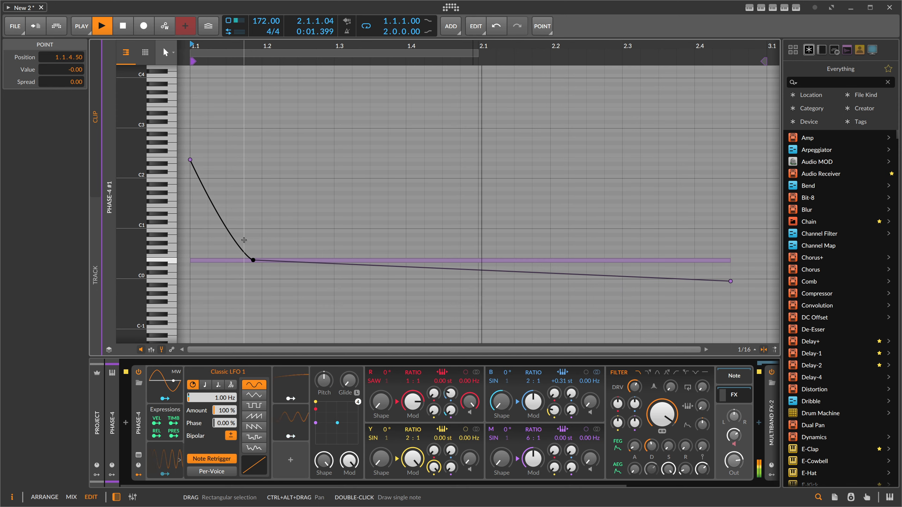
- Nudge the E-Hat device's Decay slightly
{"action": "key", "text": "alt+1"}
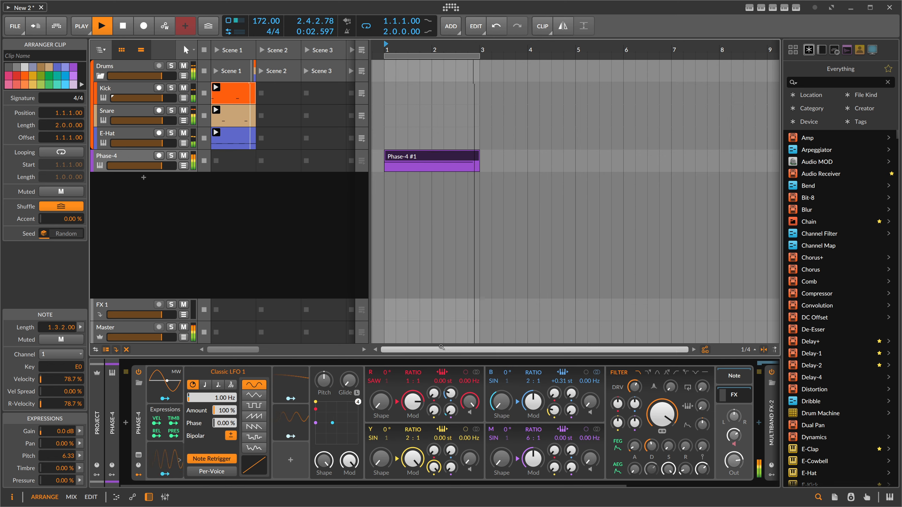
{"action": "left_click", "coordinate": [140, 137]}
{"action": "left_click_drag", "start_coordinate": [234, 384], "coordinate": [234, 382]}
{"action": "left_click", "coordinate": [274, 296]}
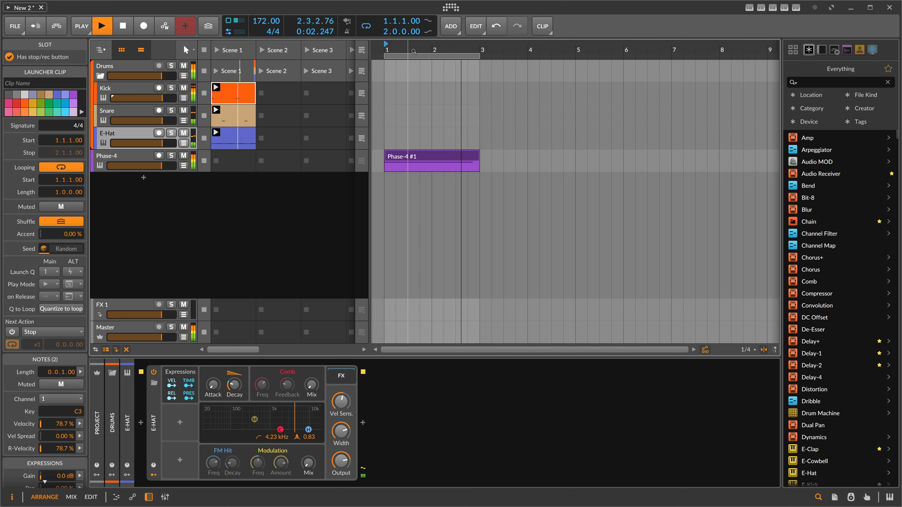
{"action": "left_click_drag", "start_coordinate": [413, 51], "coordinate": [412, 40]}
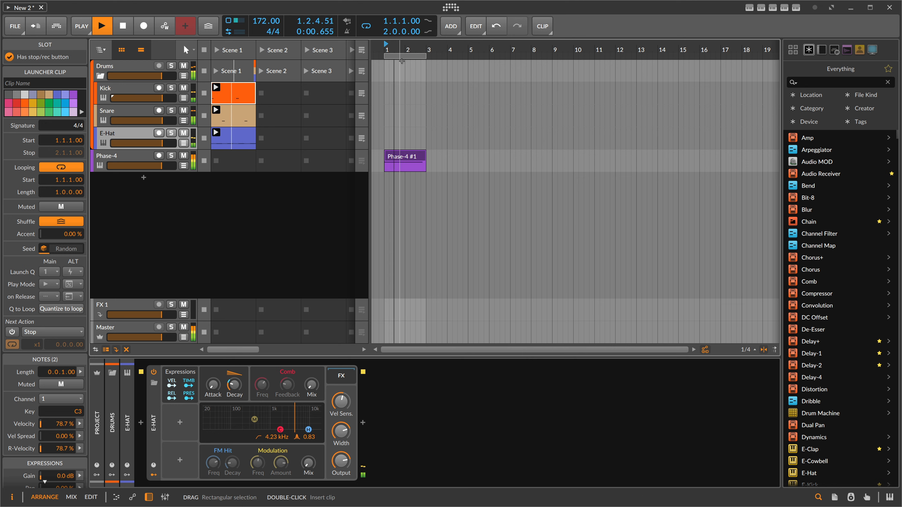
{"action": "left_click", "coordinate": [199, 169]}
{"action": "key", "text": "space"}
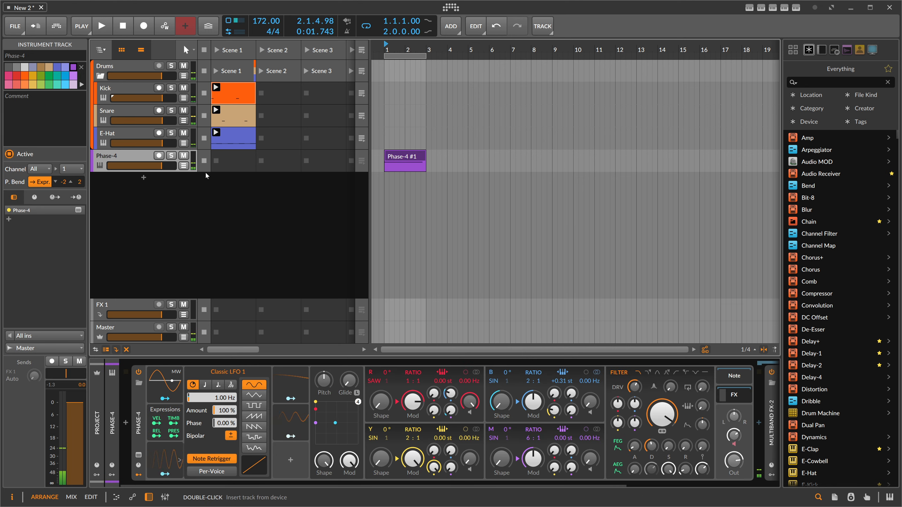